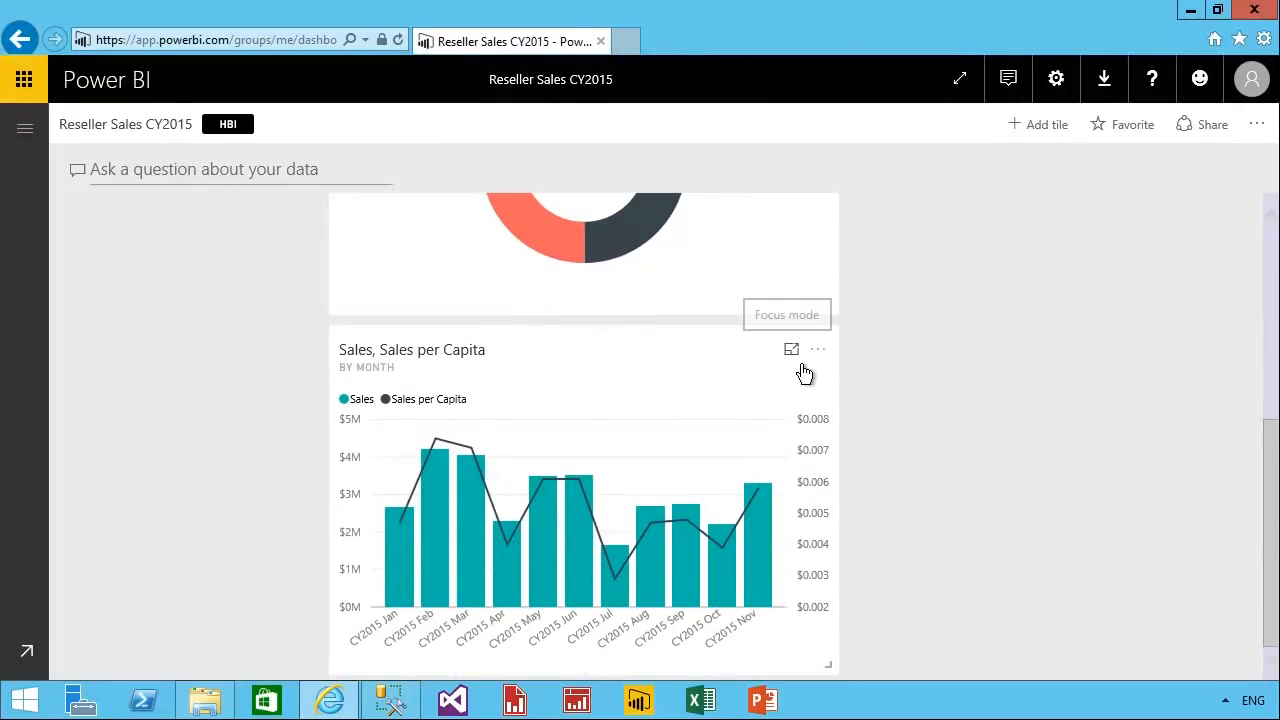
View the Sales, Sales per Capita by Month tile in focus mode.
{"action": "left_click", "coordinate": [792, 351]}
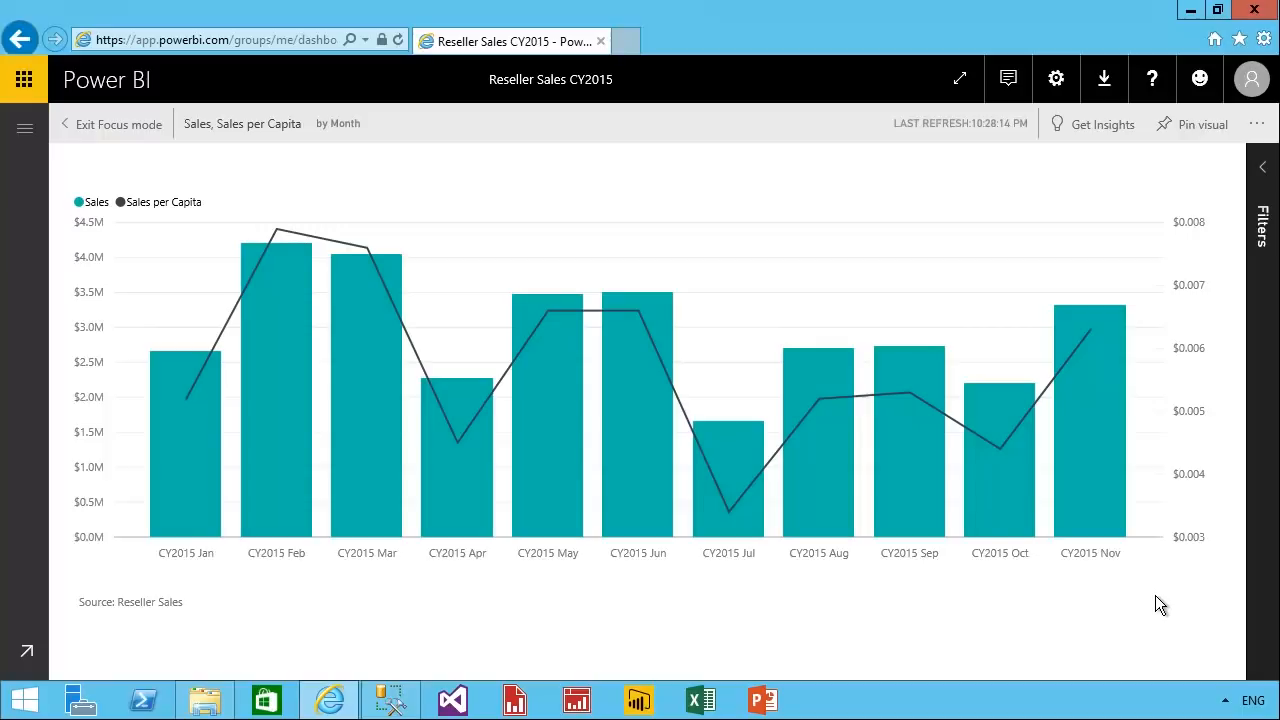
Download the Data Gateway installer from the Power BI Gateway page and run PowerBIGatewayInstall.exe.
{"action": "left_click", "coordinate": [1116, 96]}
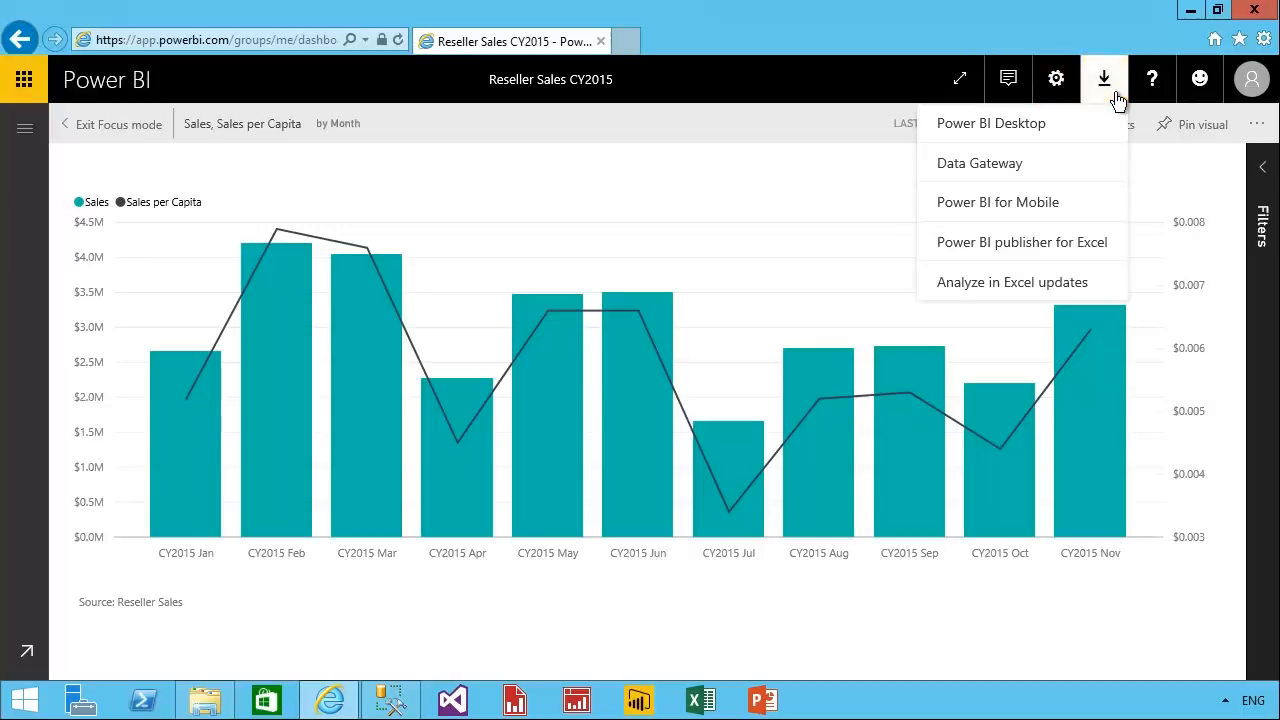
{"action": "left_click", "coordinate": [1101, 178]}
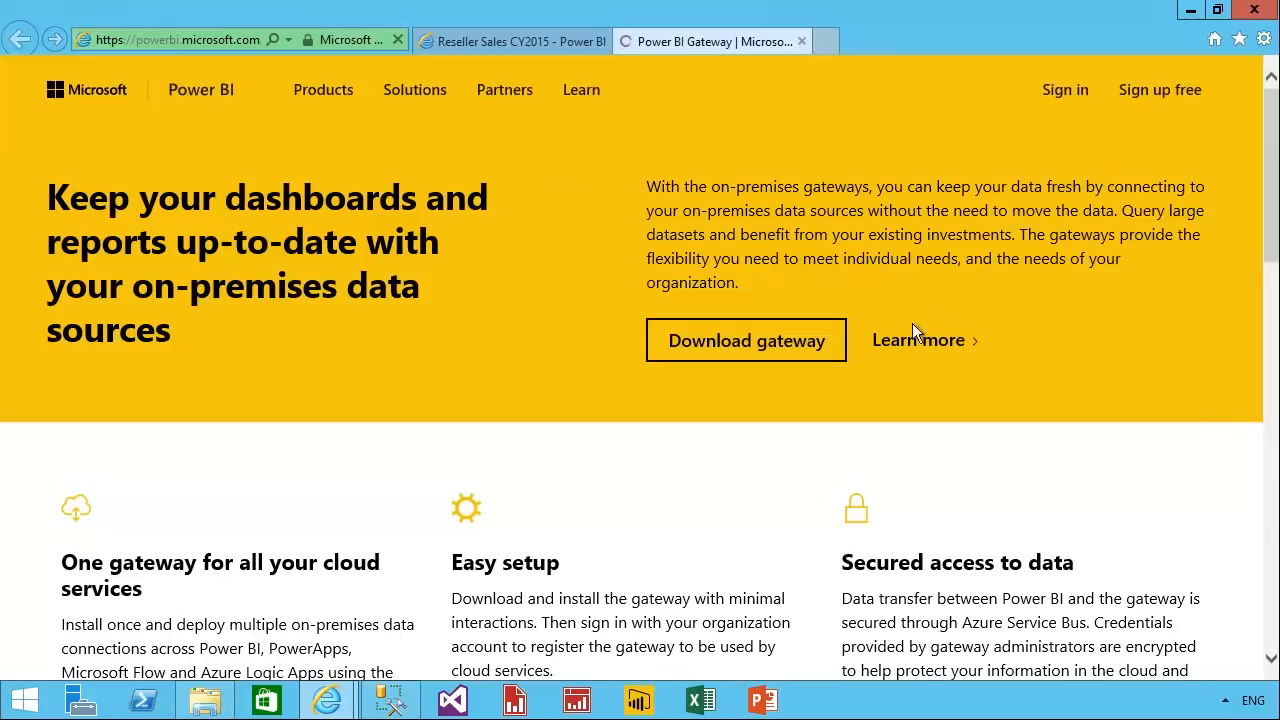
{"action": "left_click", "coordinate": [807, 343]}
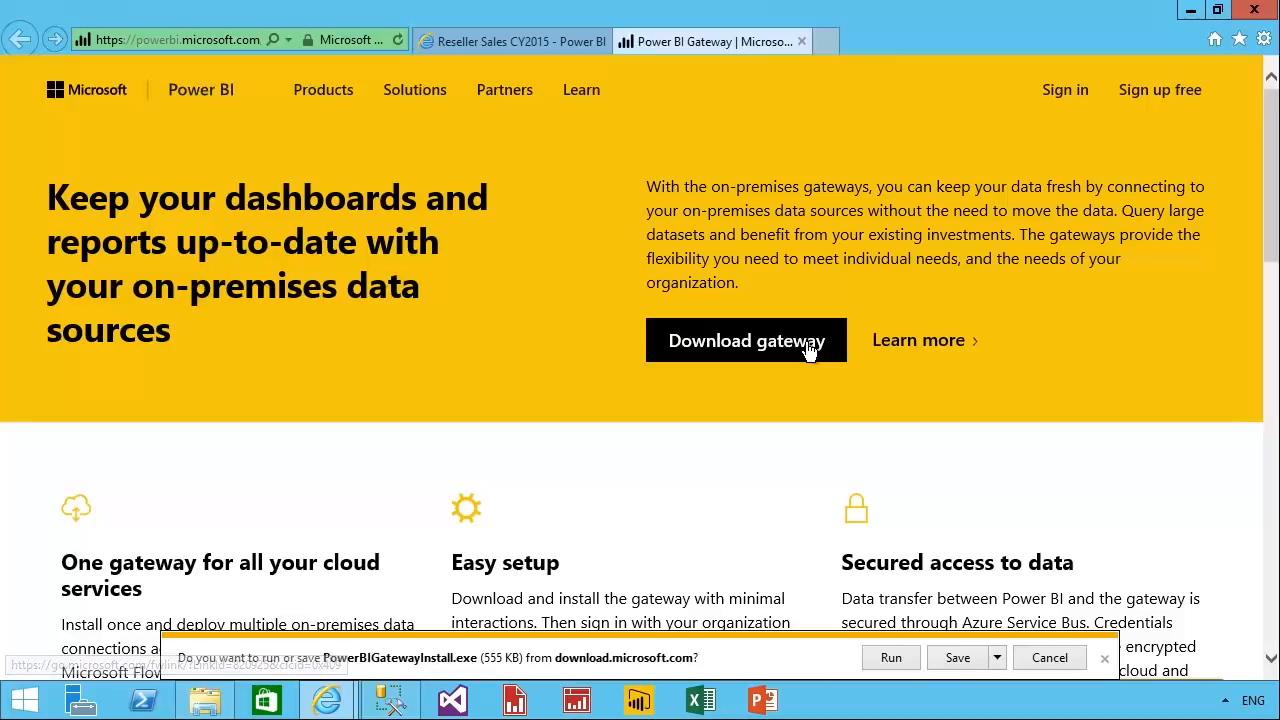
{"action": "left_click", "coordinate": [912, 666]}
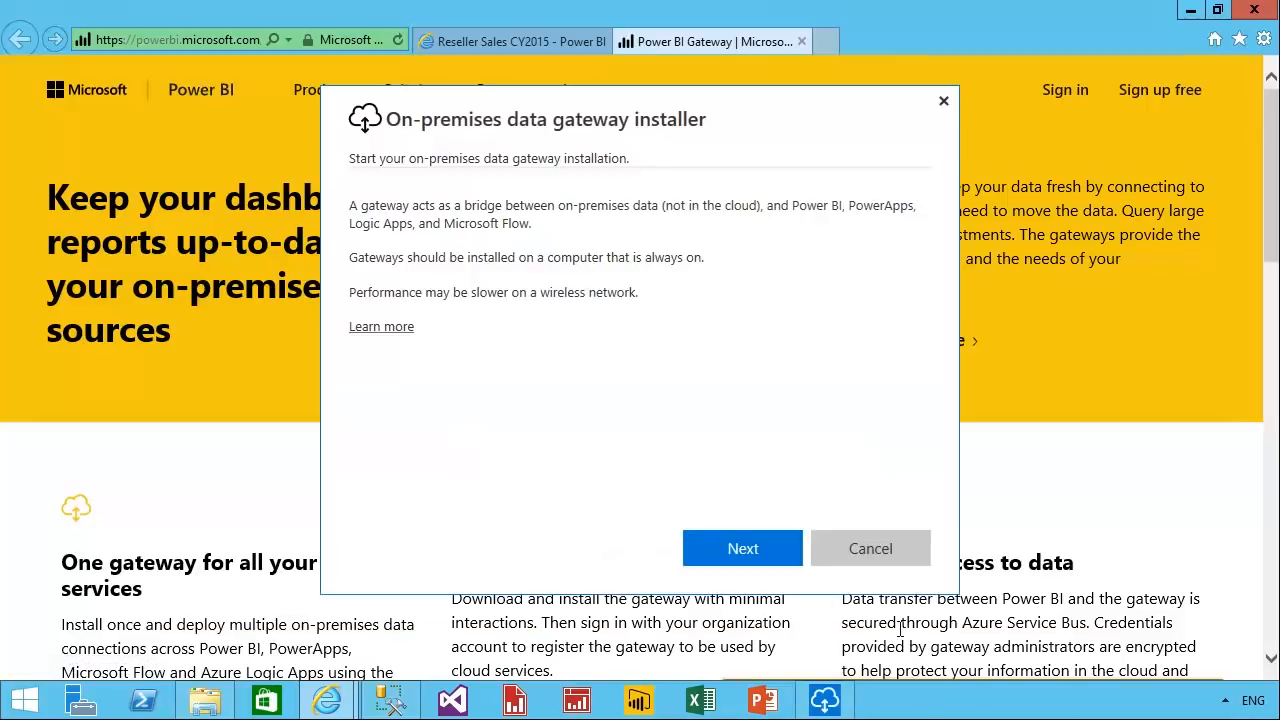
Choose the Personal gateway (Power BI only) type in the installer and proceed to its setup preparation.
{"action": "left_click", "coordinate": [781, 560]}
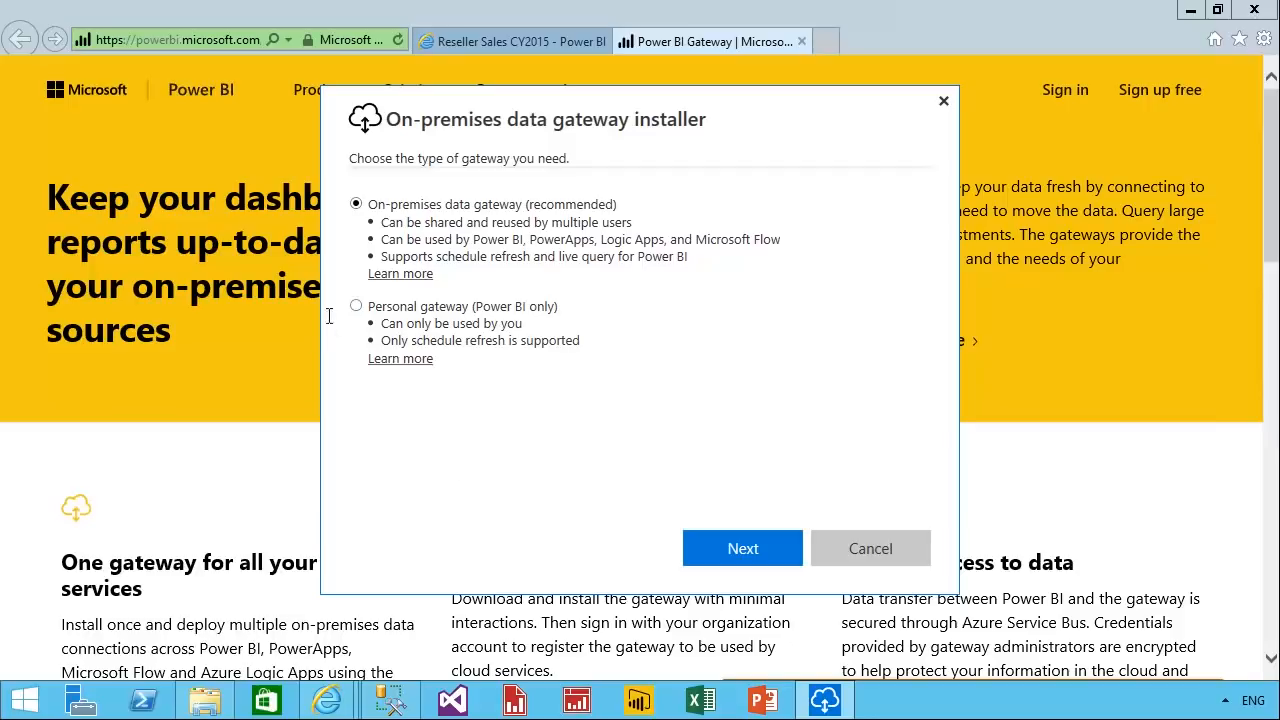
{"action": "left_click", "coordinate": [368, 318]}
{"action": "left_click", "coordinate": [785, 556]}
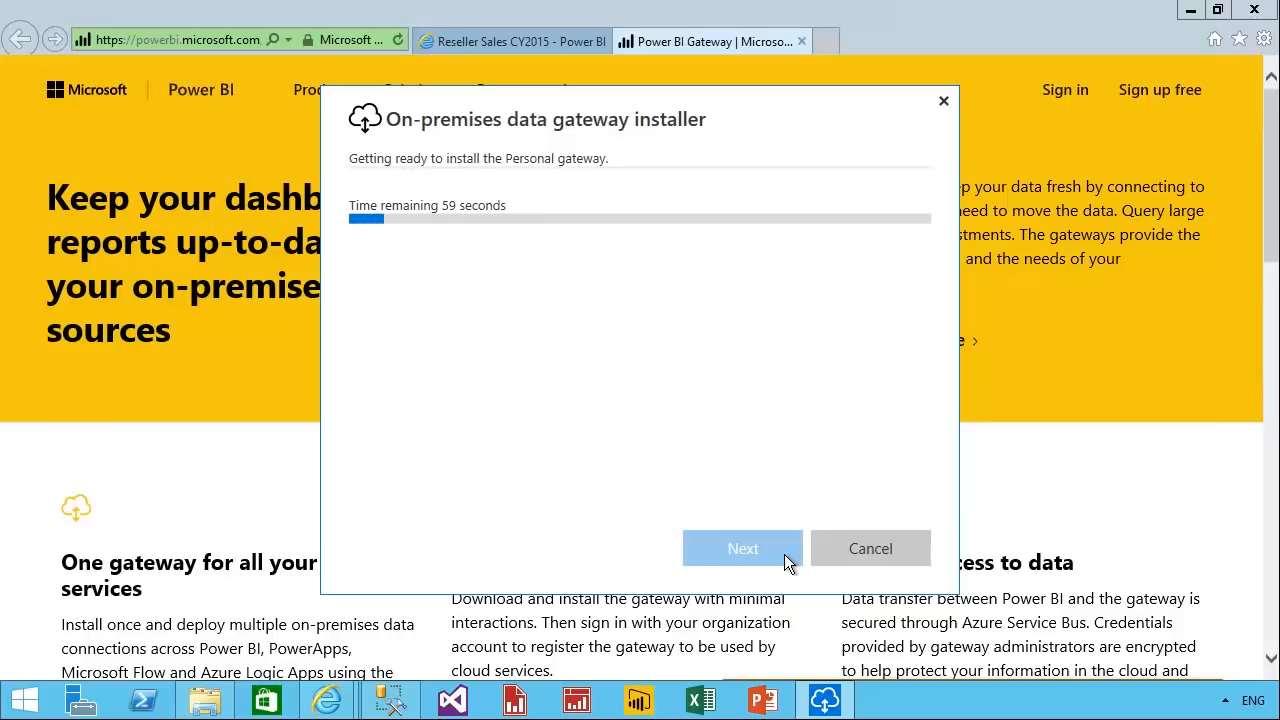
Switch to SQL Server Management Studio, execute Script-01.sql to load the reseller sales history, and close the script.
{"action": "left_click", "coordinate": [390, 700]}
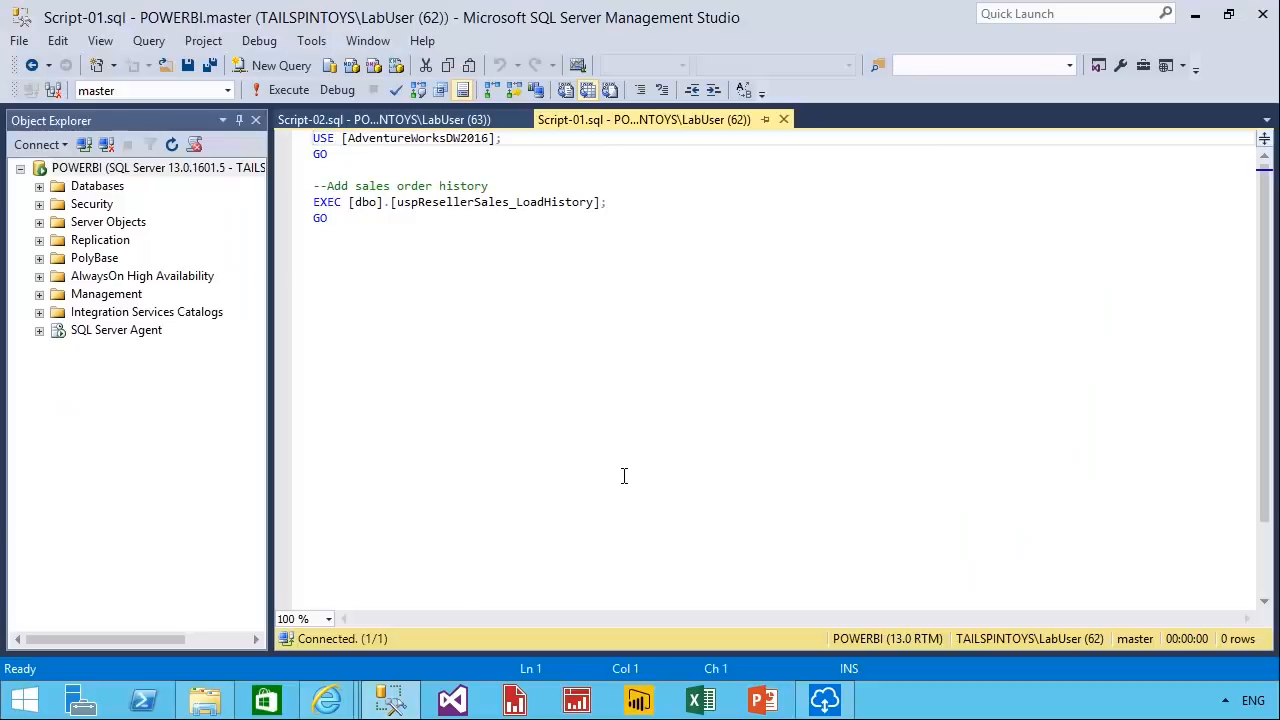
{"action": "left_click", "coordinate": [289, 92]}
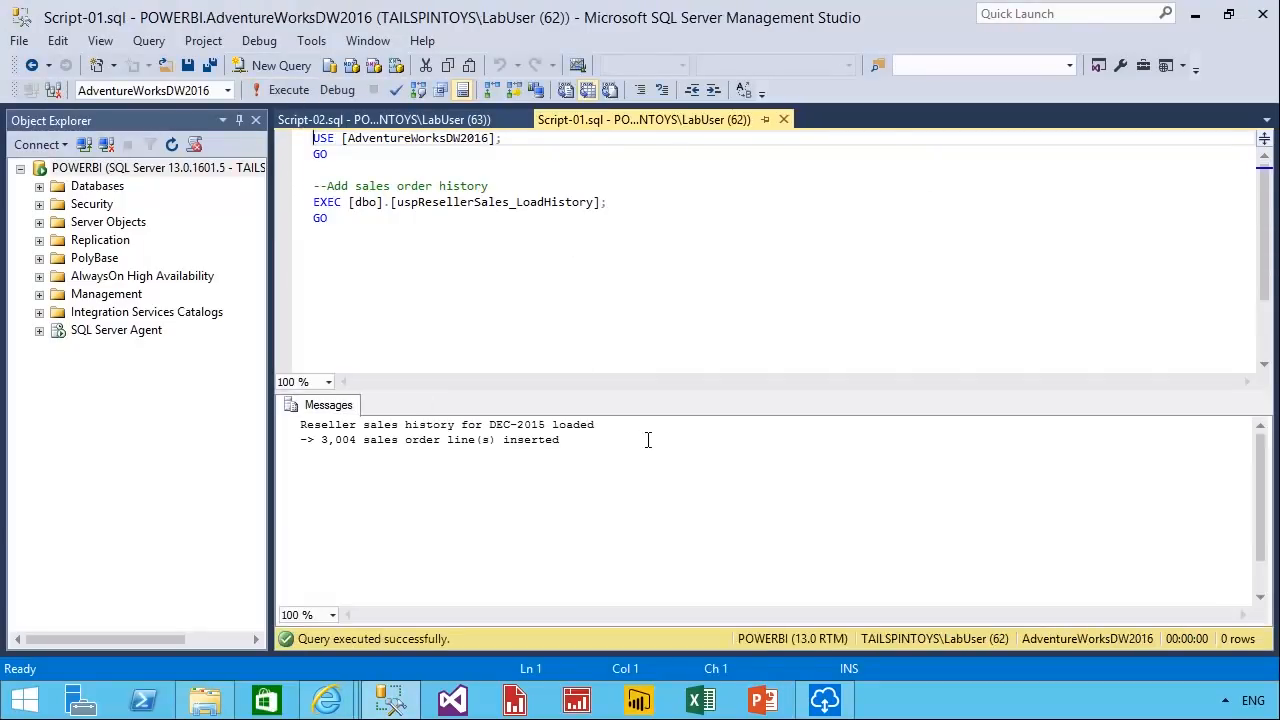
{"action": "left_click_drag", "start_coordinate": [616, 453], "coordinate": [294, 434]}
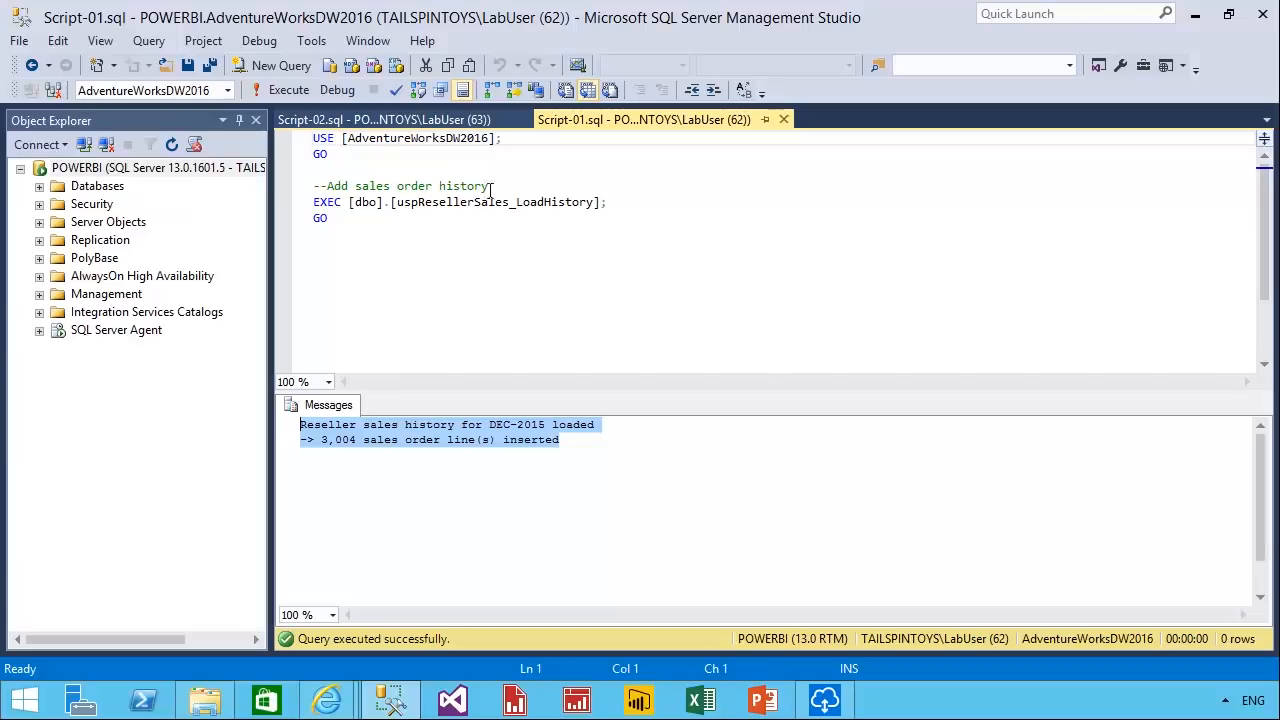
{"action": "left_click", "coordinate": [791, 130]}
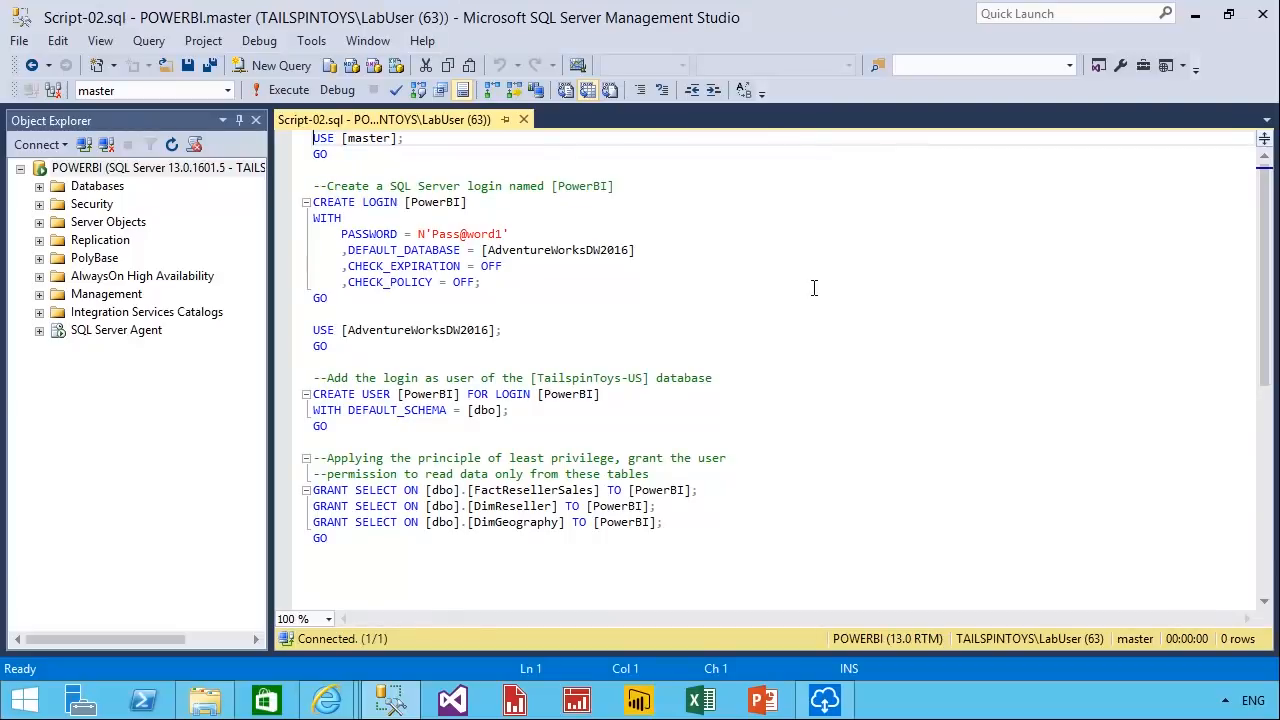
Review and execute Script-02.sql to create the PowerBI login and database user with SELECT permission on the three listed tables.
{"action": "left_click_drag", "start_coordinate": [356, 313], "coordinate": [313, 202]}
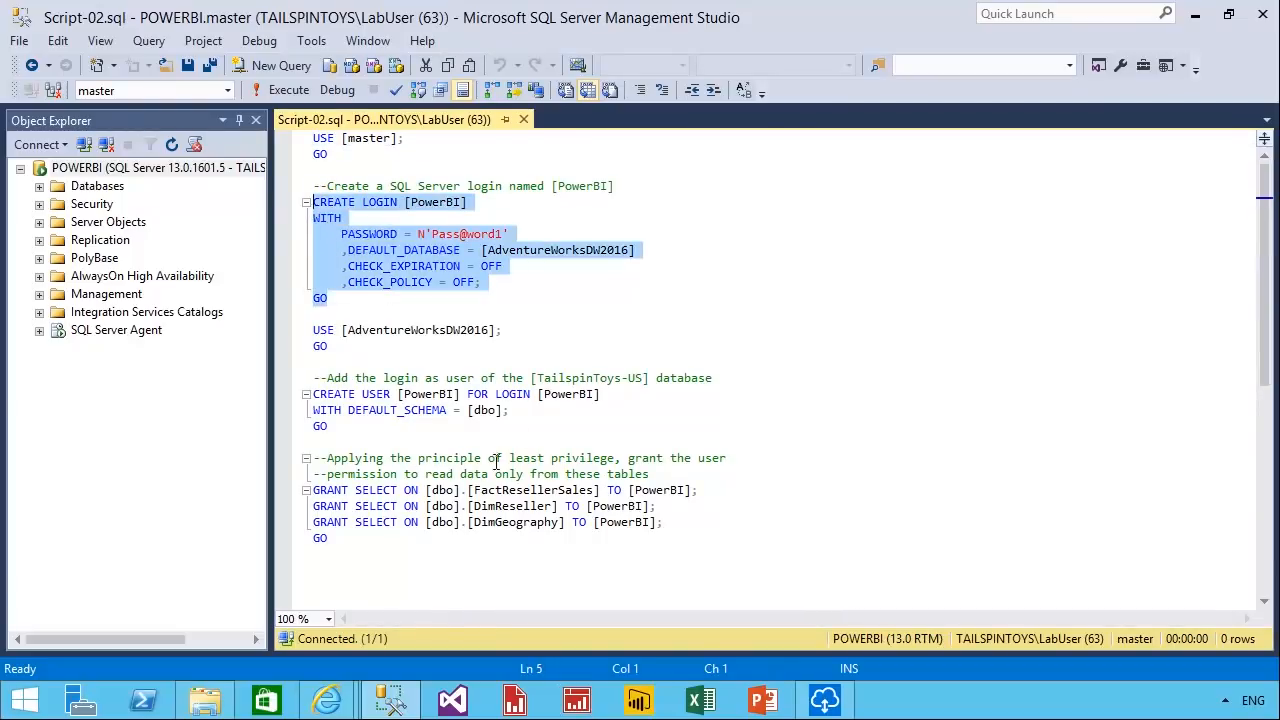
{"action": "left_click_drag", "start_coordinate": [382, 556], "coordinate": [315, 331]}
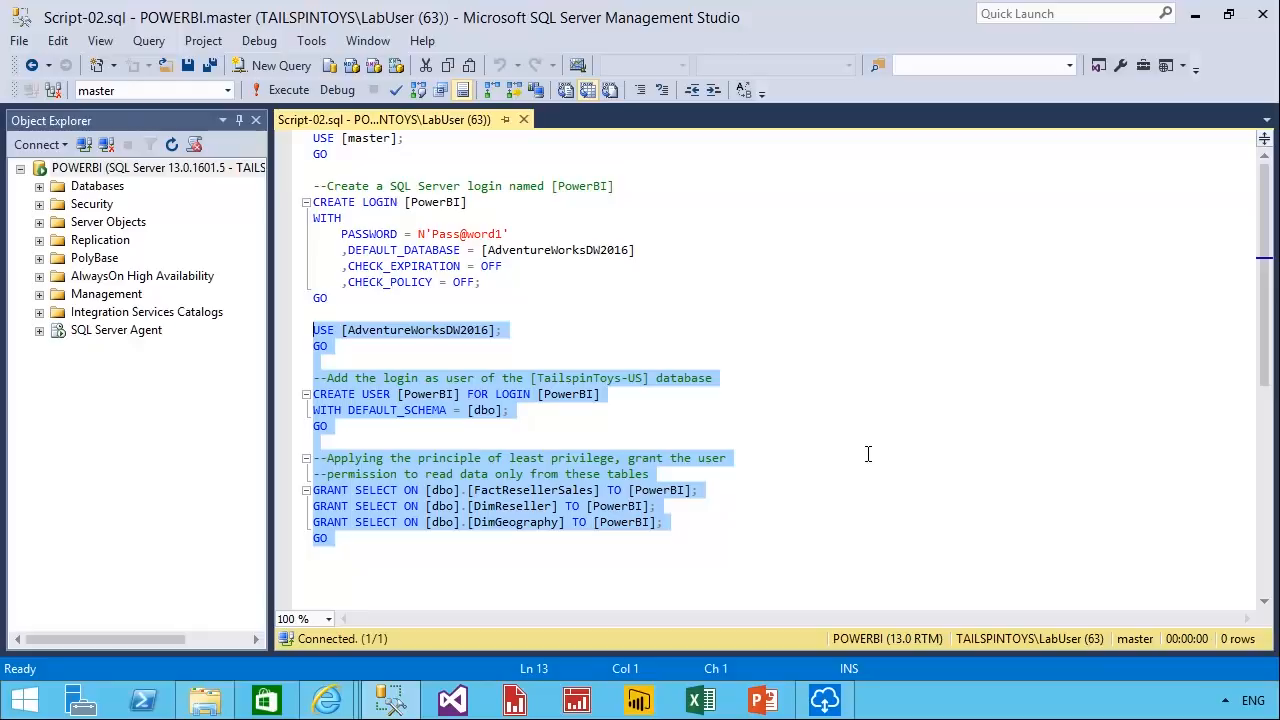
{"action": "left_click", "coordinate": [680, 298]}
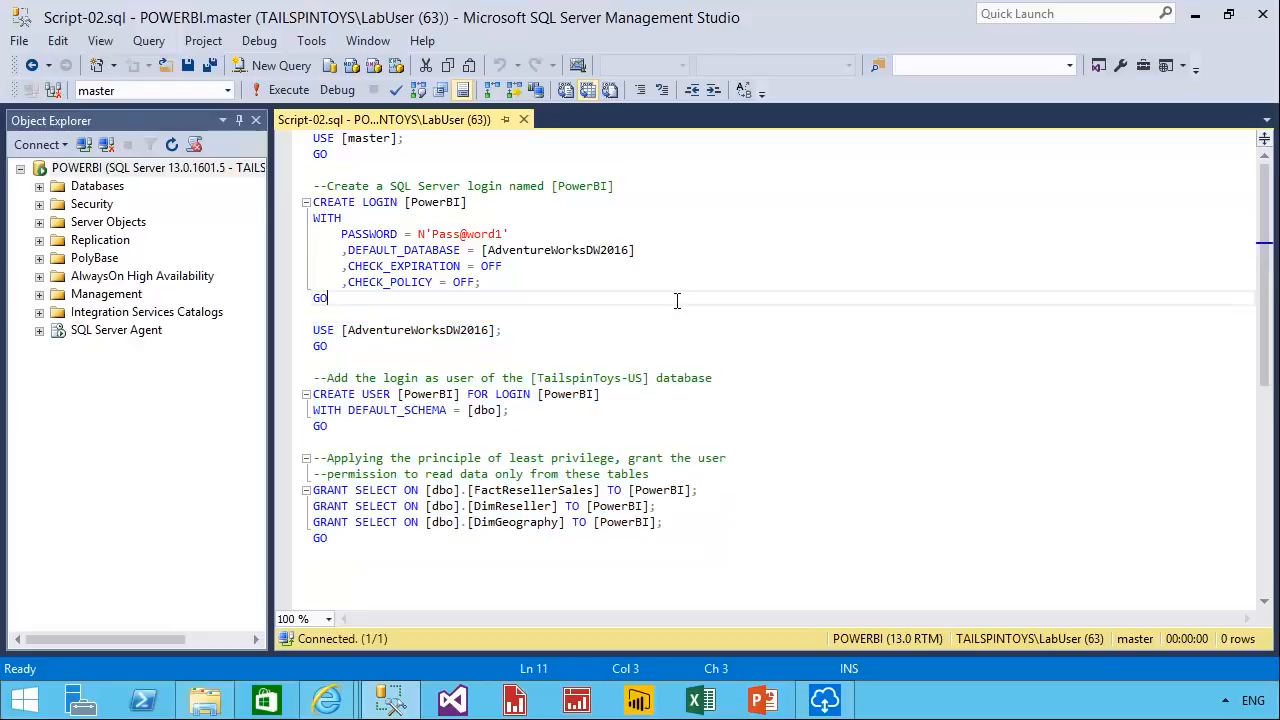
{"action": "left_click", "coordinate": [283, 92]}
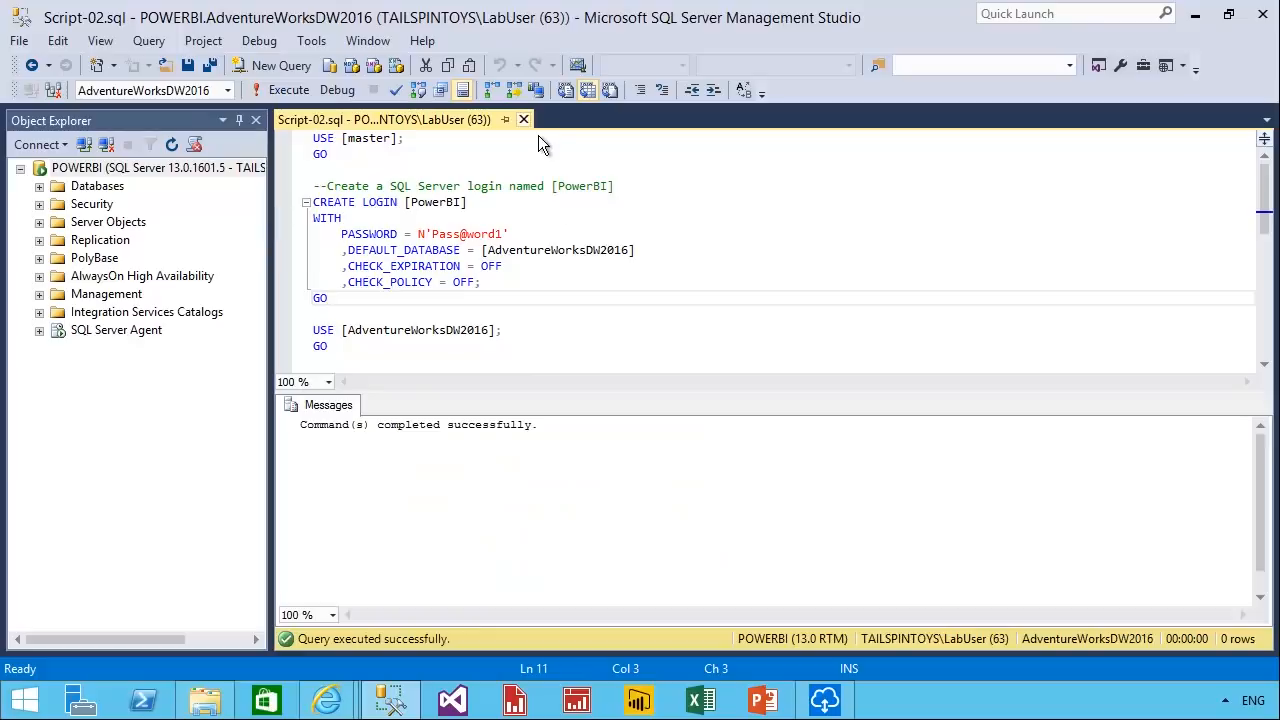
Close Script-02.sql and exit SQL Server Management Studio without saving Solution1.
{"action": "left_click", "coordinate": [536, 131]}
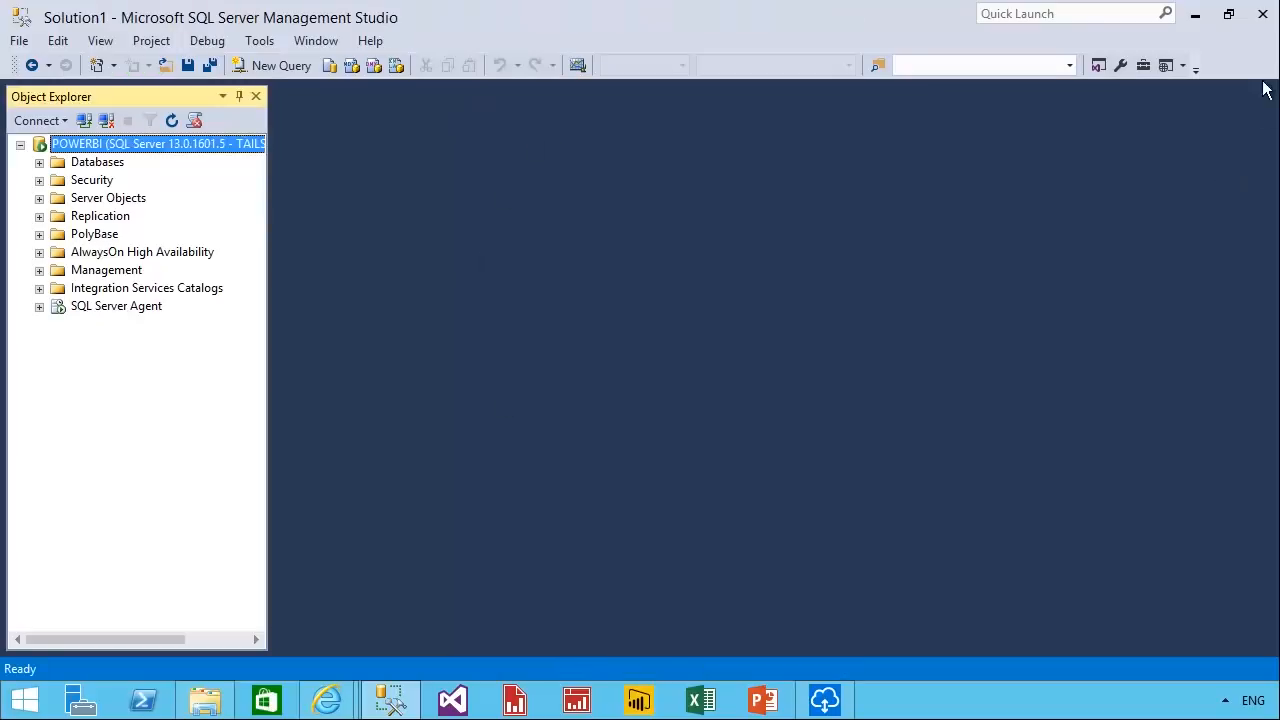
{"action": "left_click", "coordinate": [1263, 14]}
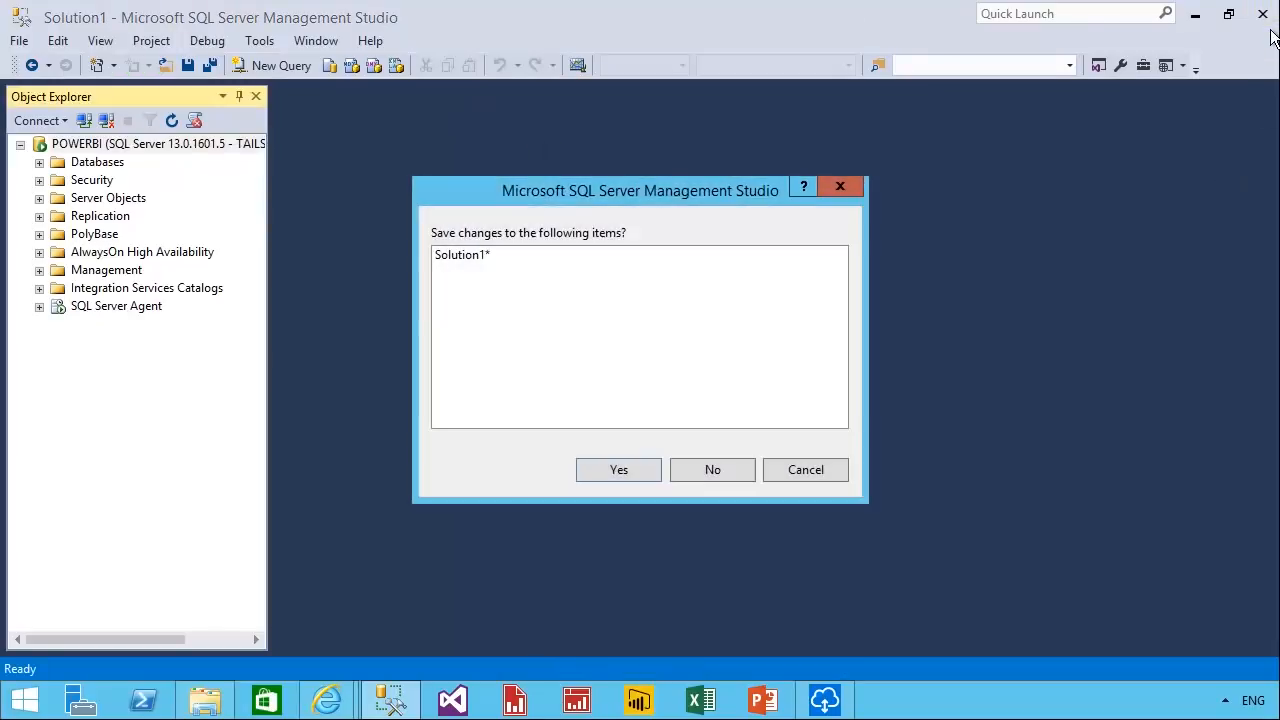
{"action": "left_click", "coordinate": [730, 470]}
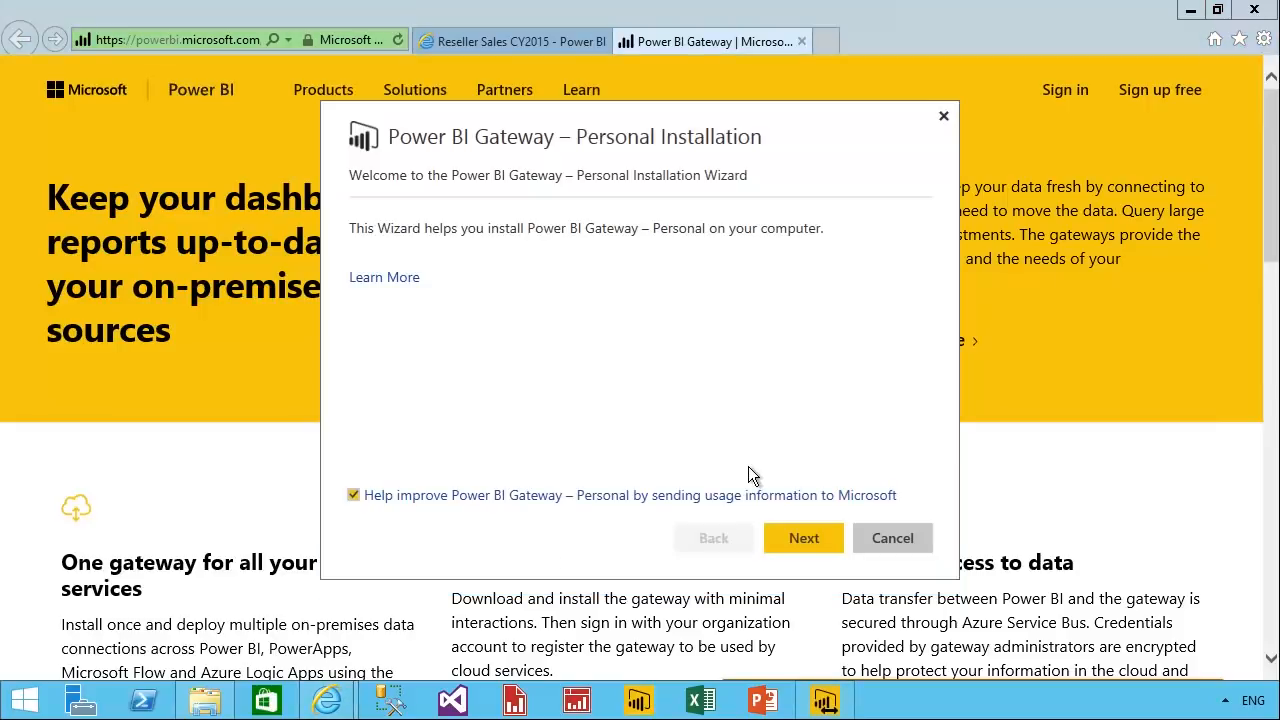
Install Power BI Gateway – Personal, accepting the license terms and the default destination folder.
{"action": "left_click", "coordinate": [808, 540]}
{"action": "left_click", "coordinate": [481, 462]}
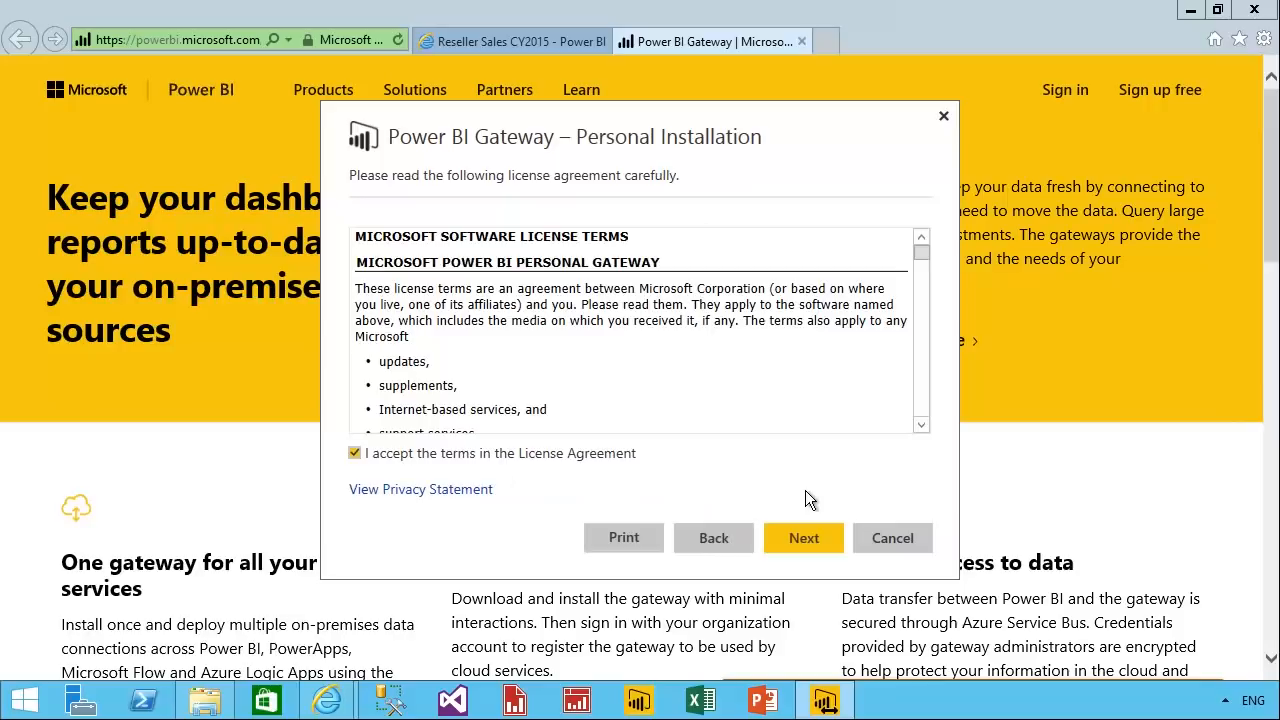
{"action": "left_click", "coordinate": [816, 546]}
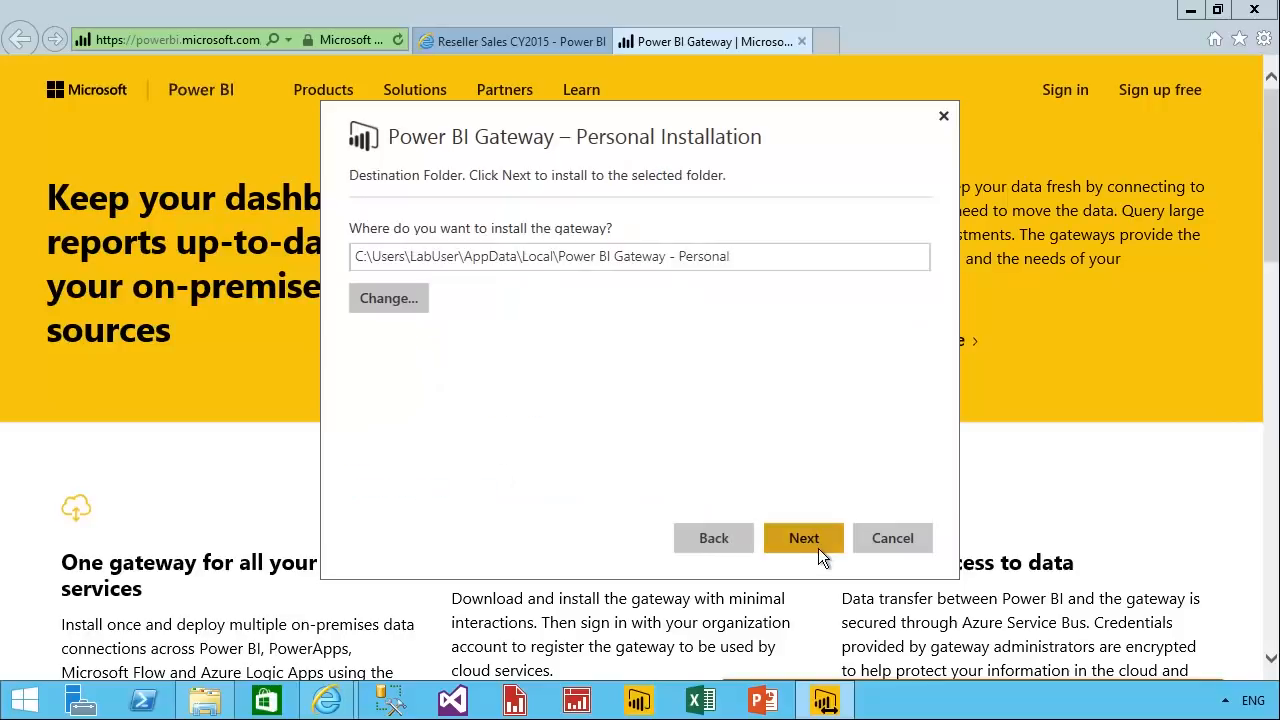
{"action": "left_click", "coordinate": [820, 549]}
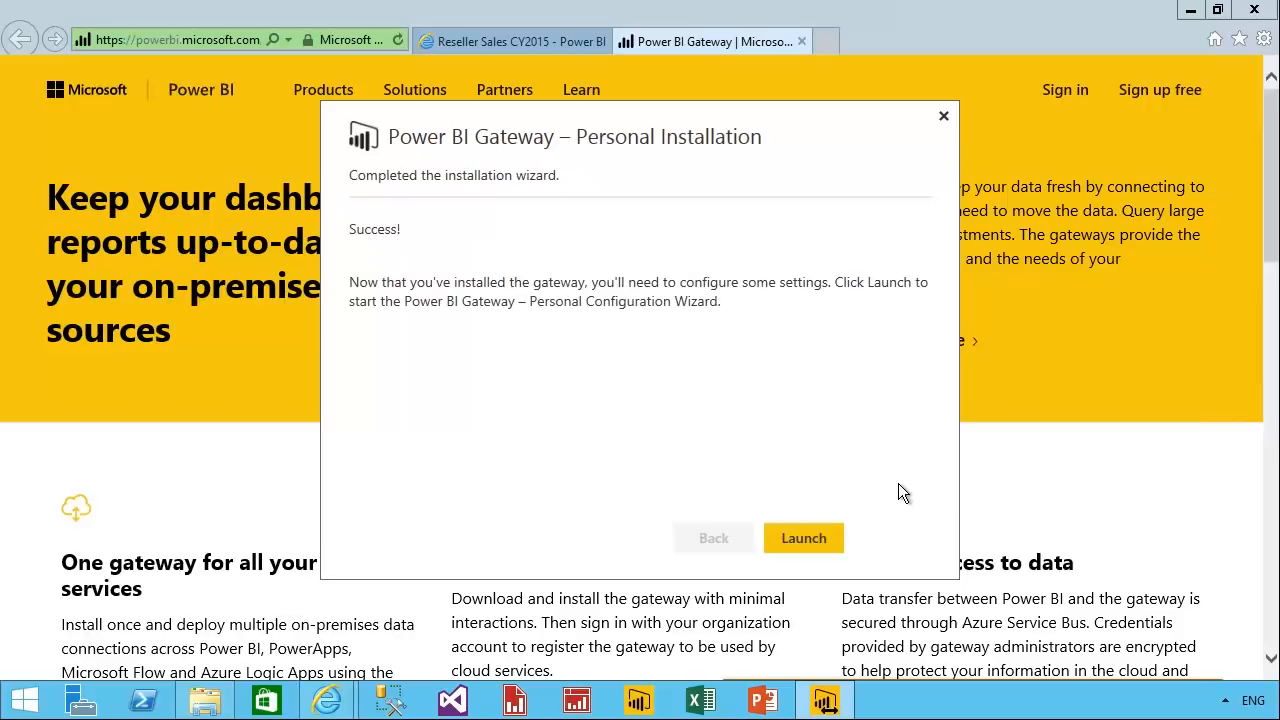
Launch the gateway configuration, sign in to PowerBI.com with the work account's e-mail and password, and finish the wizard.
{"action": "left_click", "coordinate": [838, 550]}
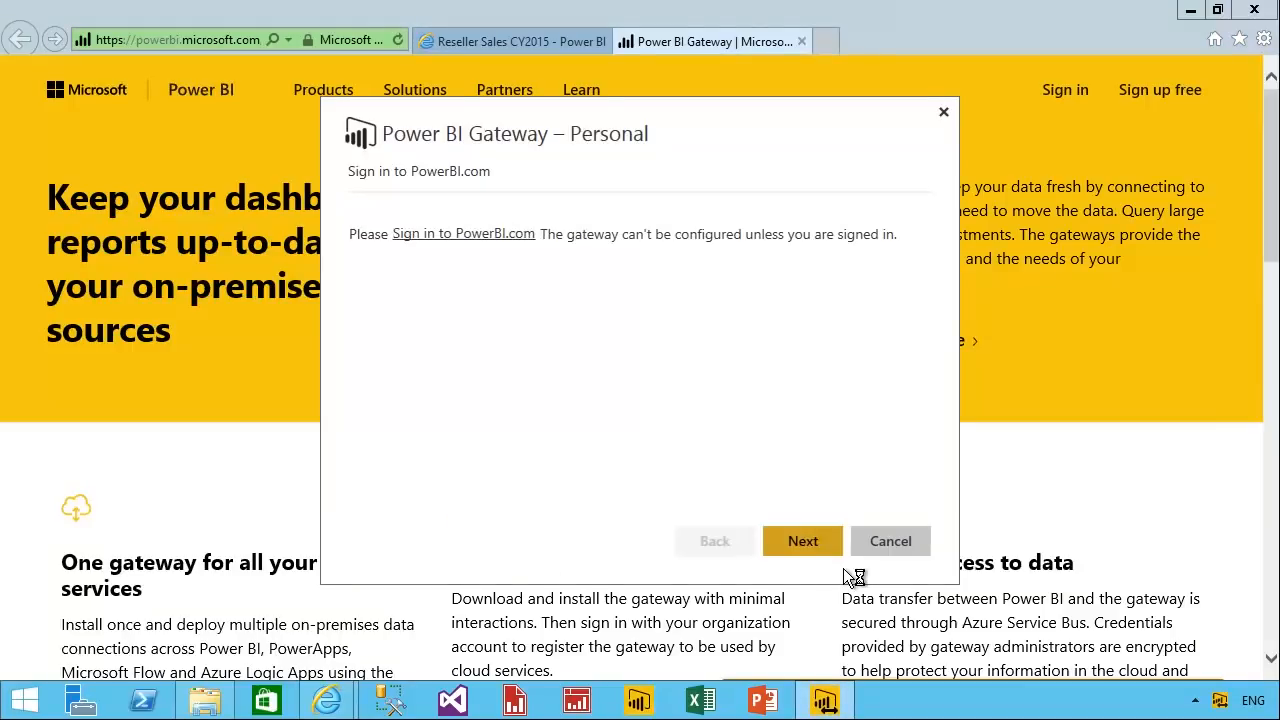
{"action": "left_click", "coordinate": [458, 236]}
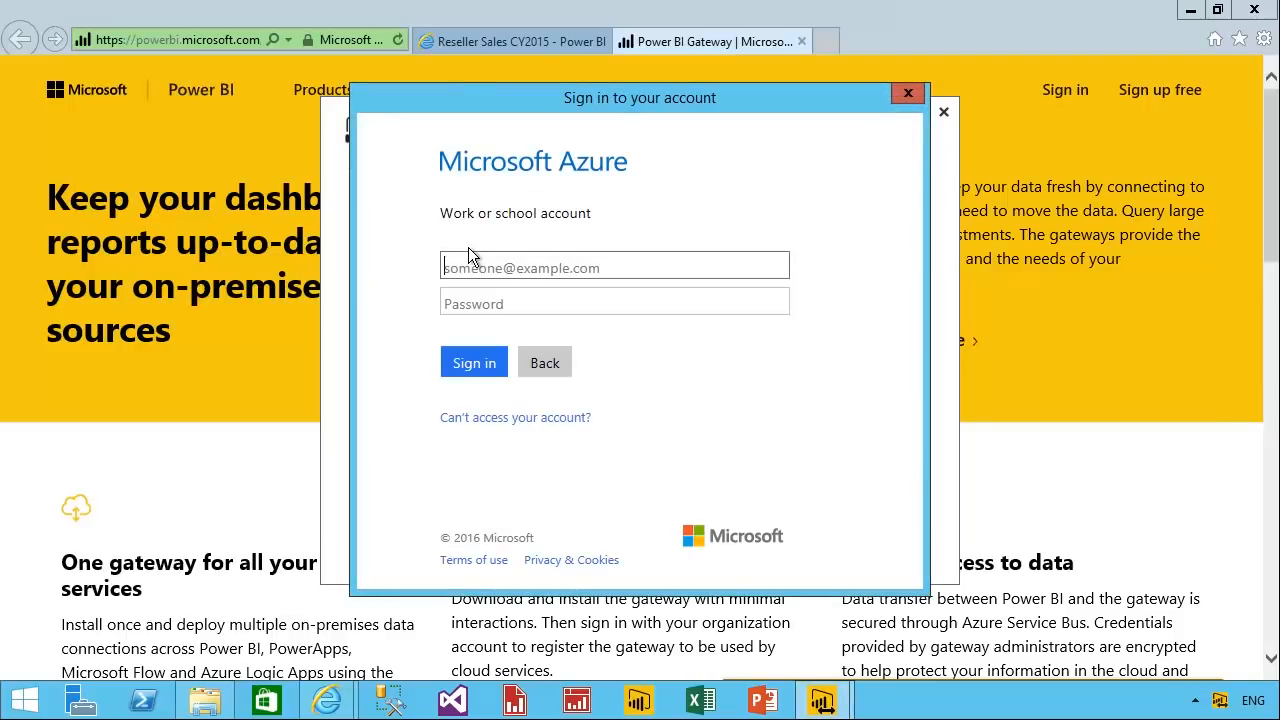
{"action": "key", "text": "ctrl+v"}
{"action": "left_click", "coordinate": [476, 305]}
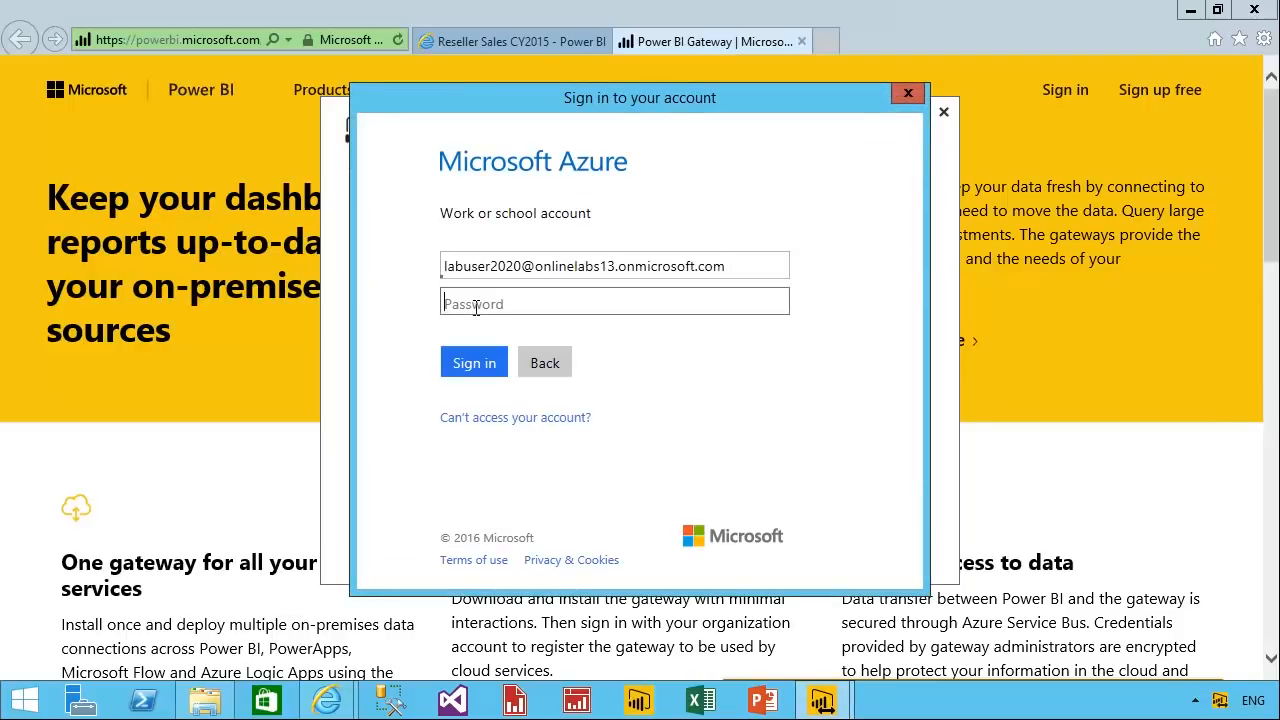
{"action": "type", "text": "**********"}
{"action": "left_click", "coordinate": [478, 366]}
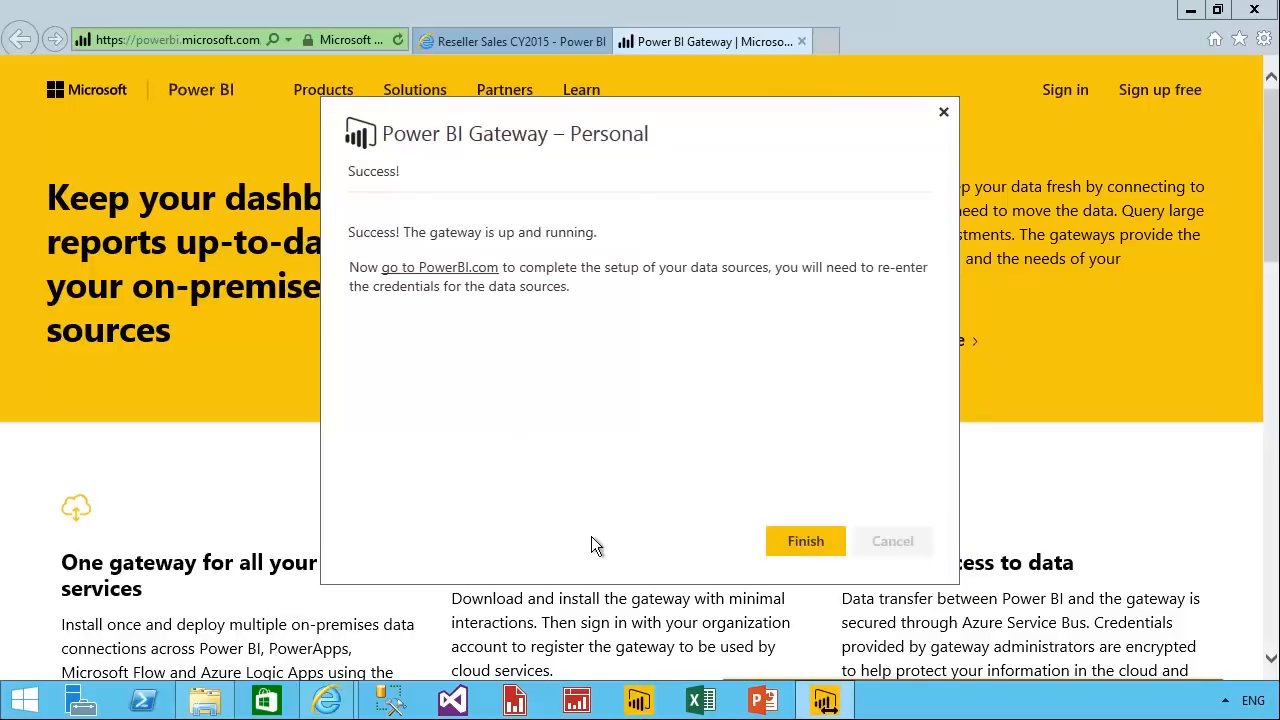
{"action": "left_click", "coordinate": [810, 553]}
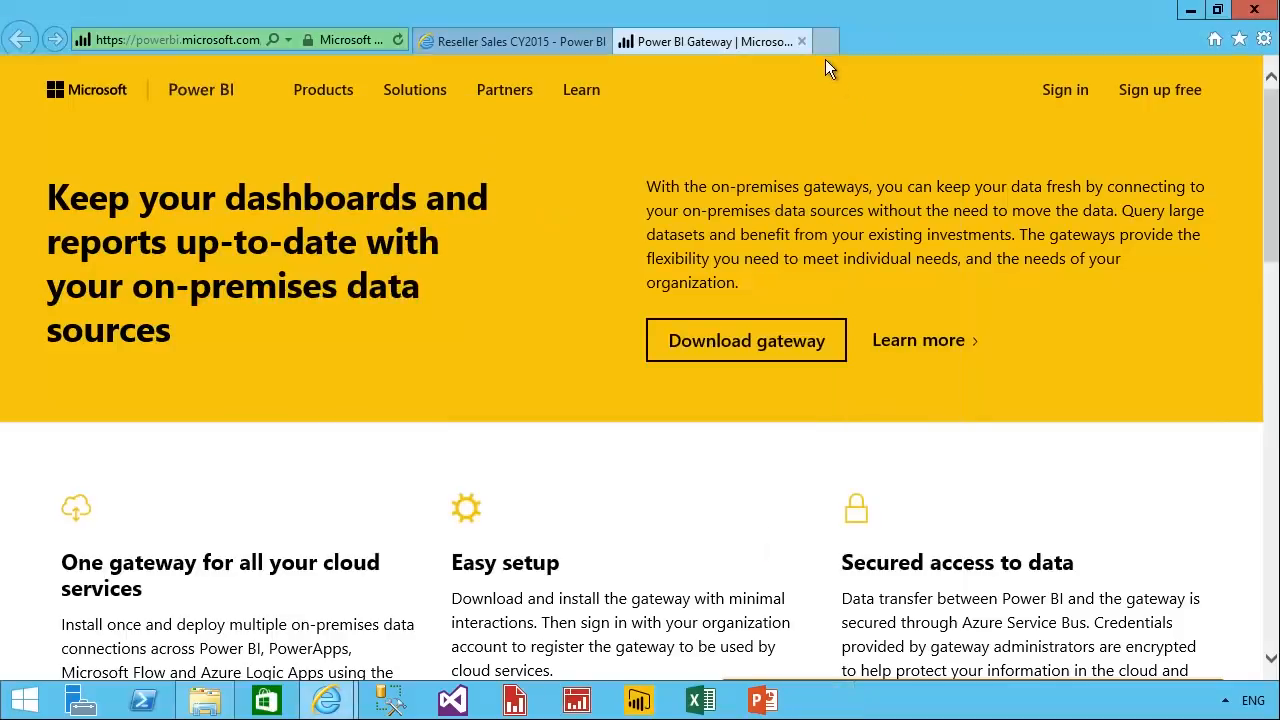
Close the gateway download page, exit the tile's focus mode, and look over the Reseller Sales CY2015 dashboard.
{"action": "key", "text": "ctrl+w"}
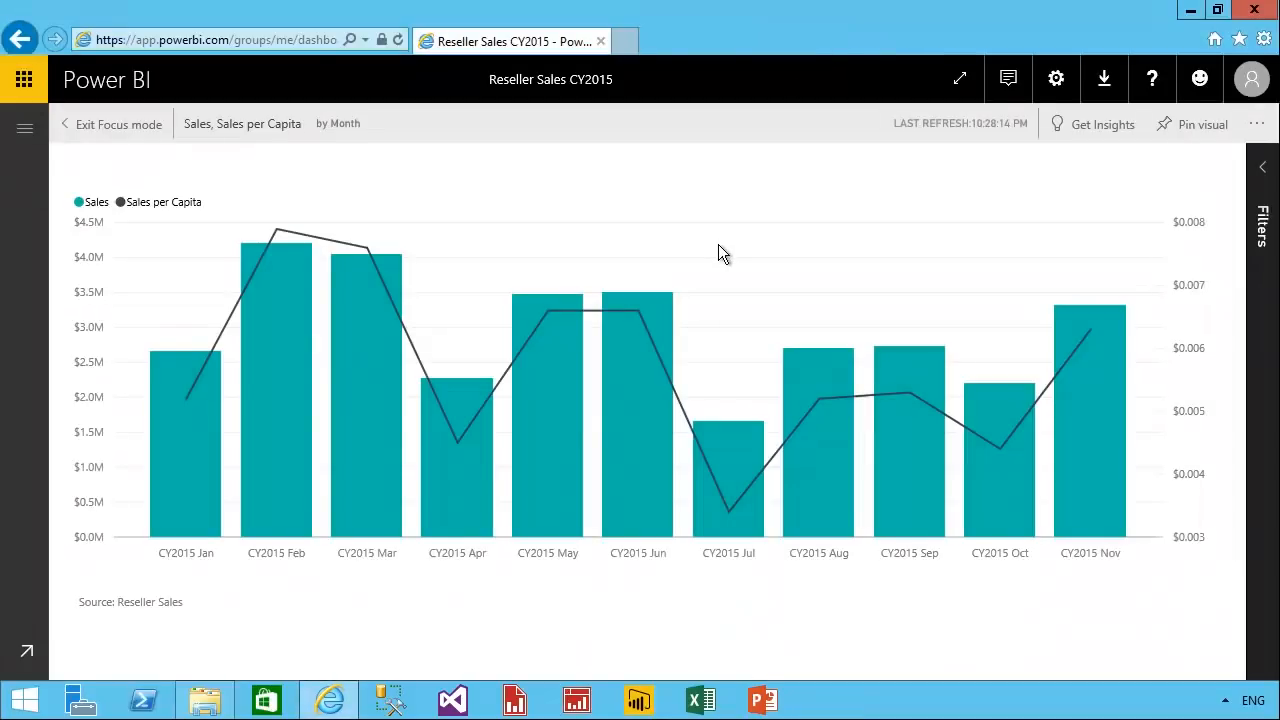
{"action": "left_click", "coordinate": [144, 138]}
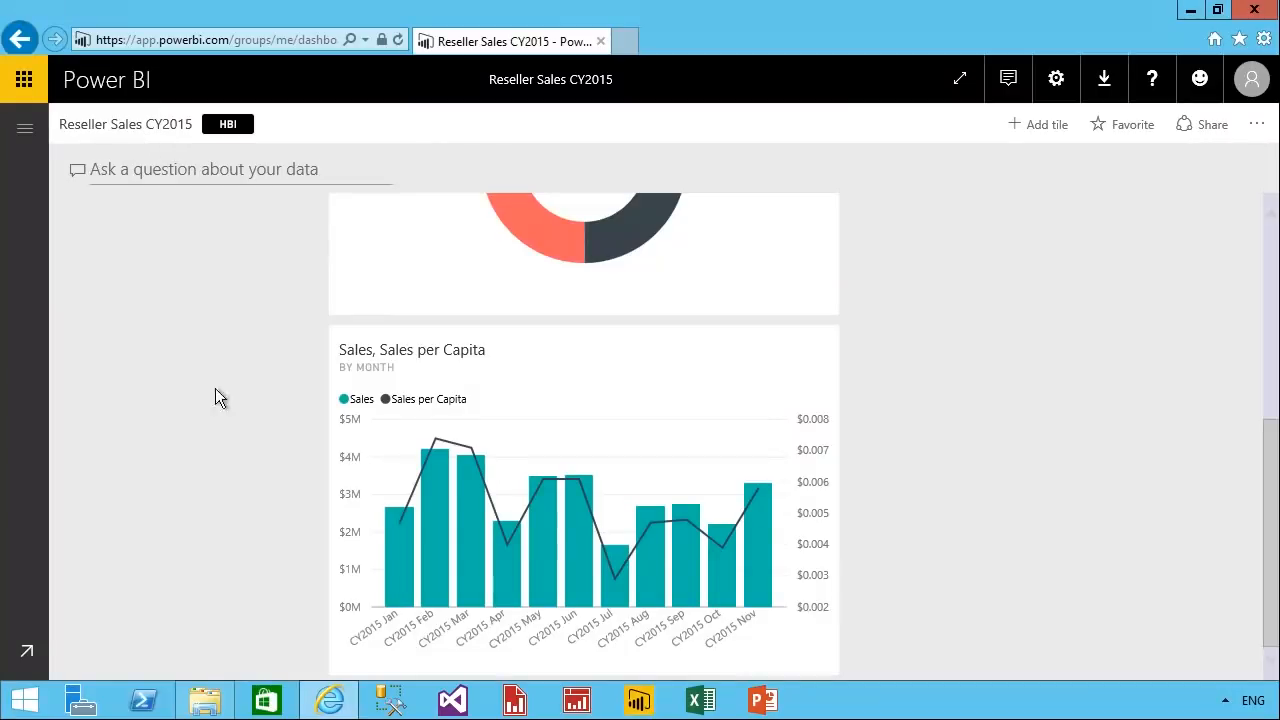
{"action": "scroll", "coordinate": [258, 449], "scroll_direction": "up", "scroll_amount": 5}
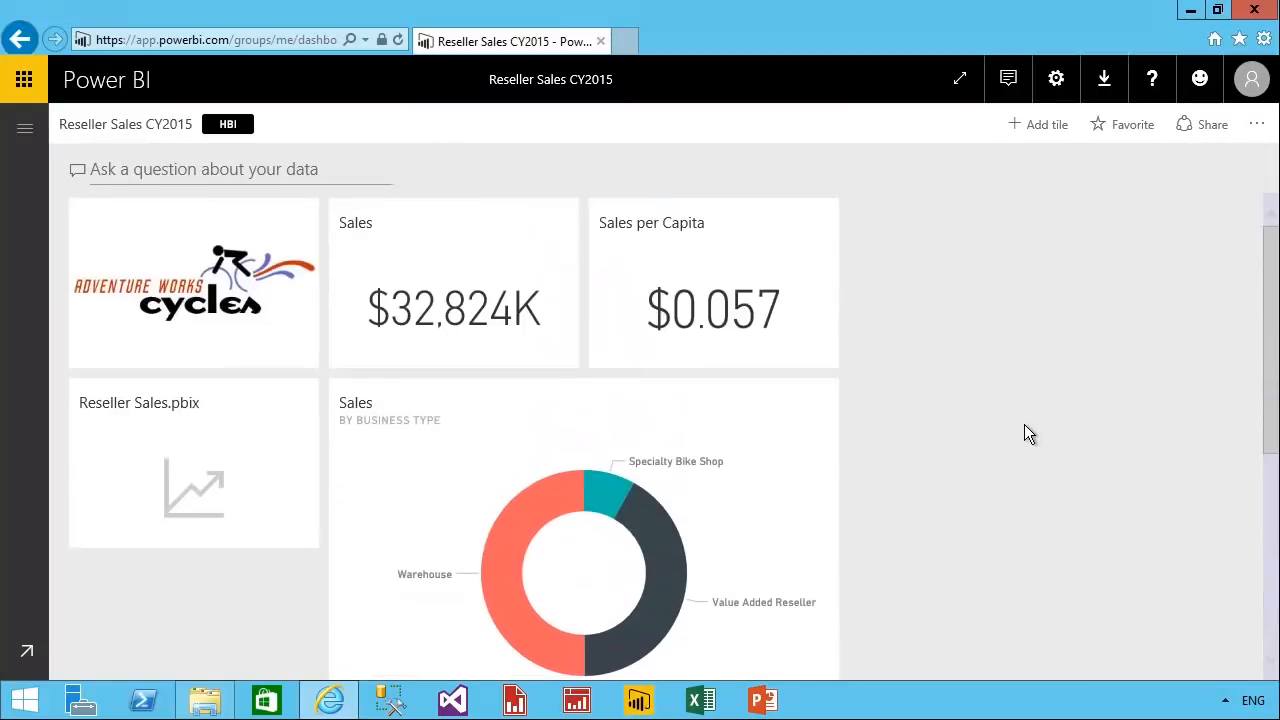
{"action": "scroll", "coordinate": [1027, 421], "scroll_direction": "down", "scroll_amount": 1}
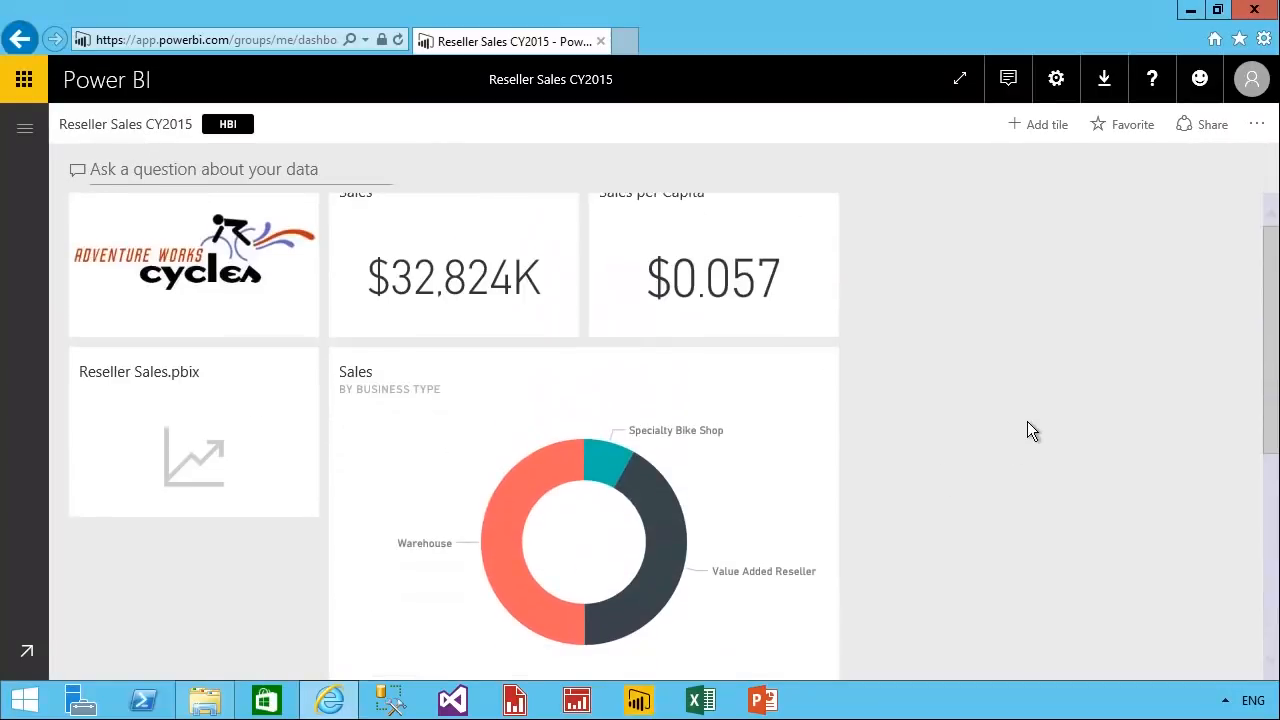
{"action": "scroll", "coordinate": [1032, 429], "scroll_direction": "down", "scroll_amount": 1}
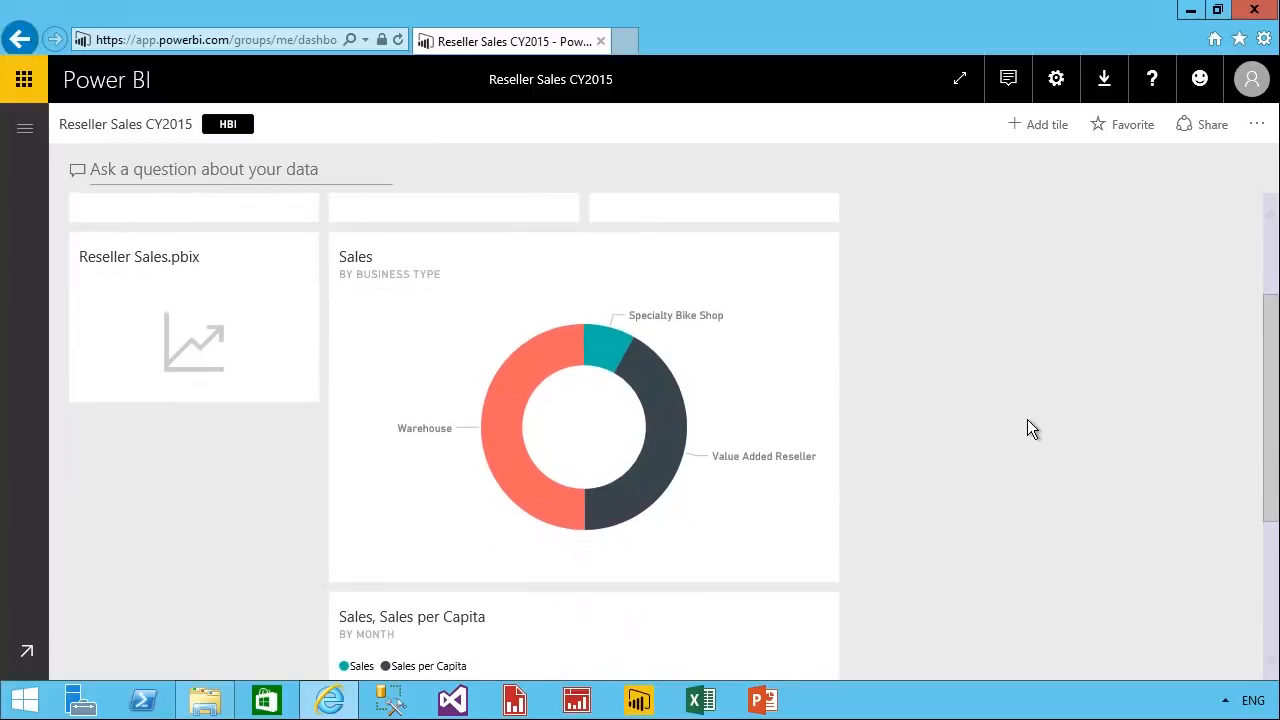
{"action": "scroll", "coordinate": [1032, 429], "scroll_direction": "up", "scroll_amount": 2}
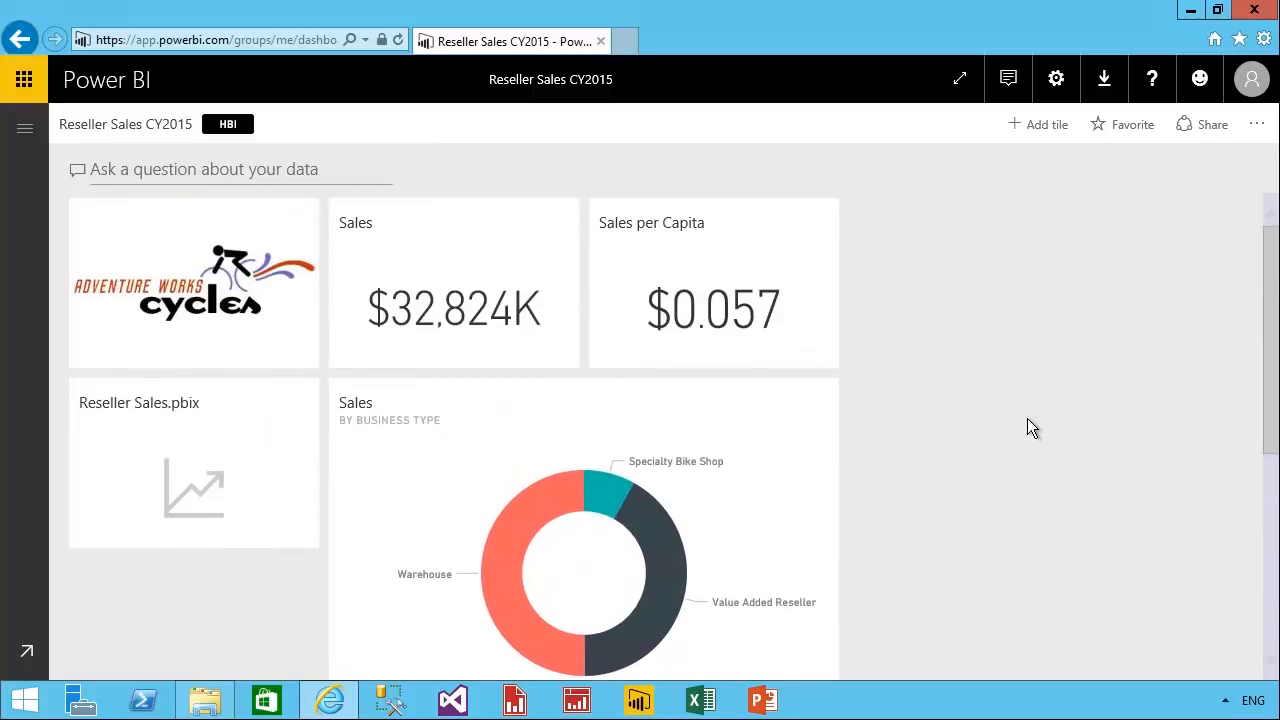
Open the Power BI settings and show the dataset settings for Reseller Sales.
{"action": "left_click", "coordinate": [1056, 78]}
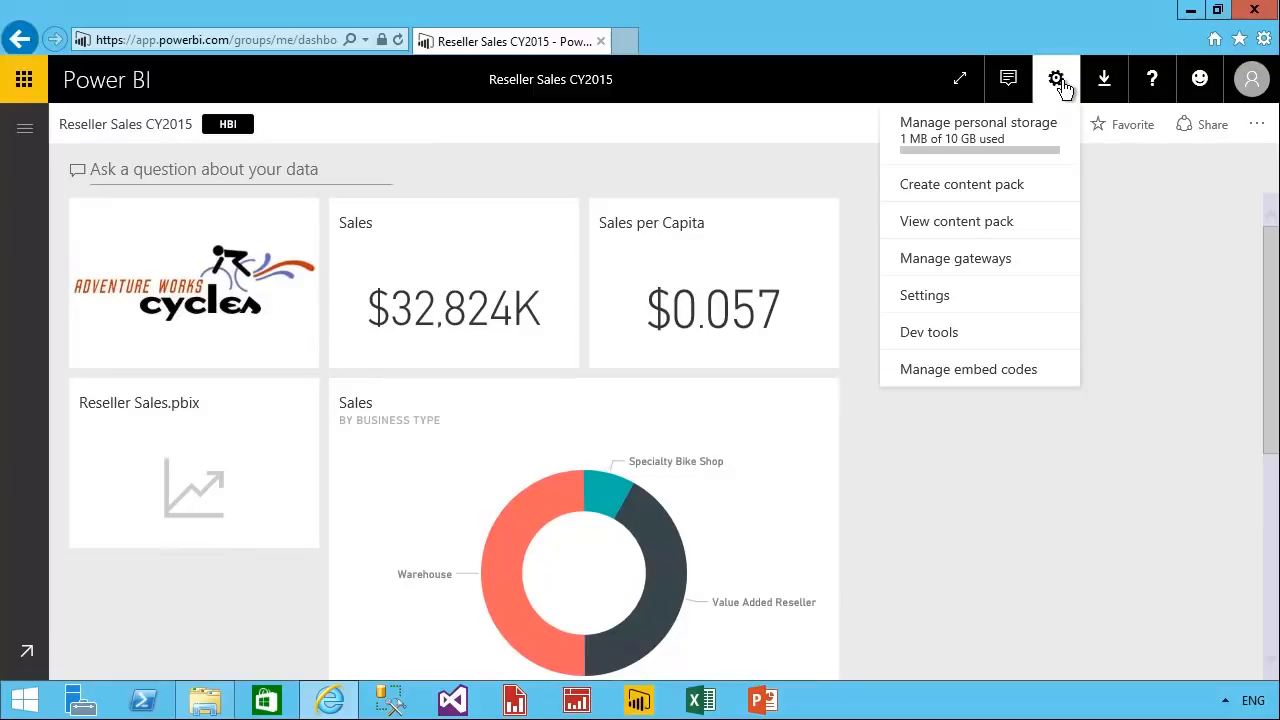
{"action": "left_click", "coordinate": [1053, 300]}
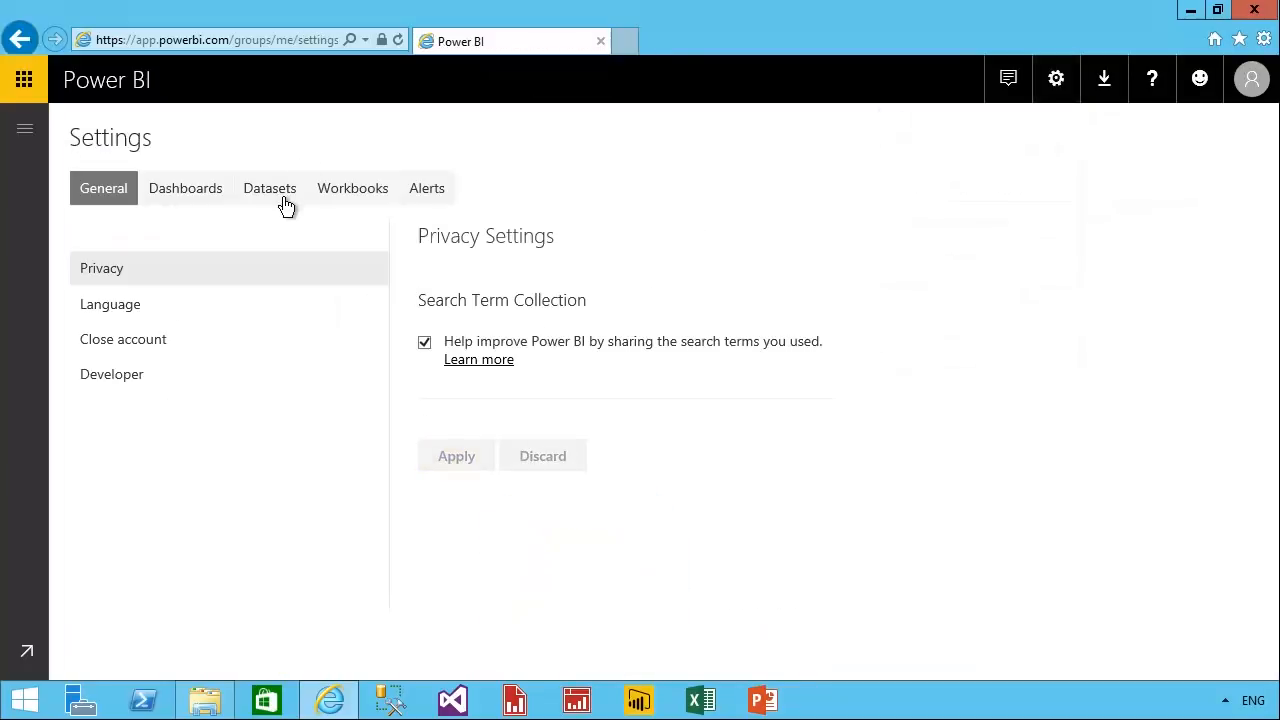
{"action": "left_click", "coordinate": [284, 200]}
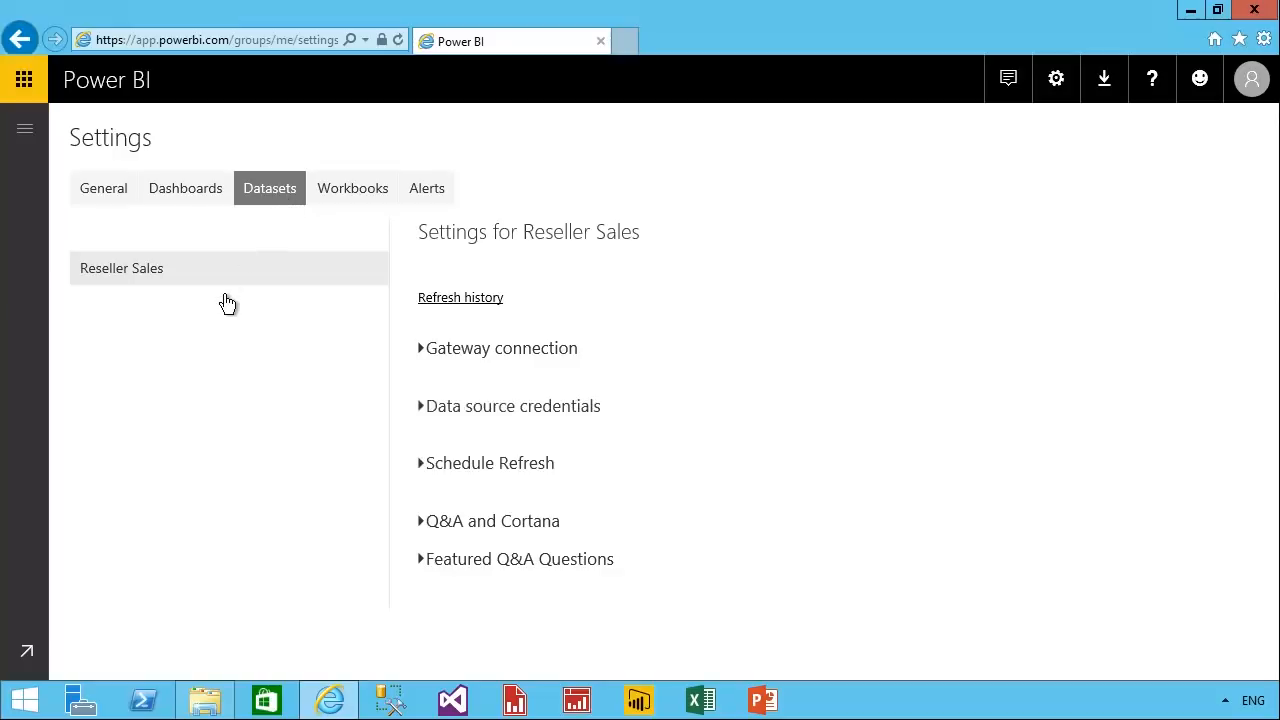
Examine the gateway connection settings of the Reseller Sales dataset and collapse that section.
{"action": "left_click", "coordinate": [440, 368]}
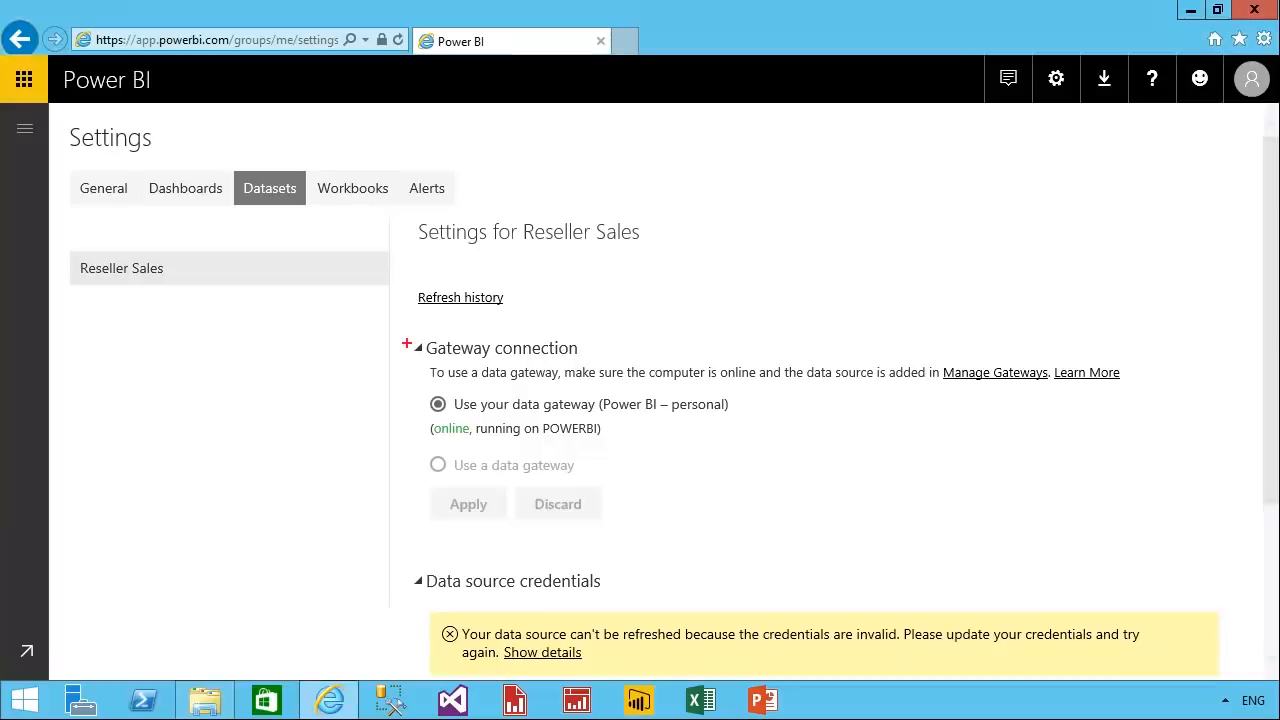
{"action": "mouse_move", "coordinate": [401, 322]}
{"action": "left_mouse_down"}
{"action": "mouse_move", "coordinate": [560, 454]}
{"action": "mouse_move", "coordinate": [748, 451]}
{"action": "left_mouse_up"}
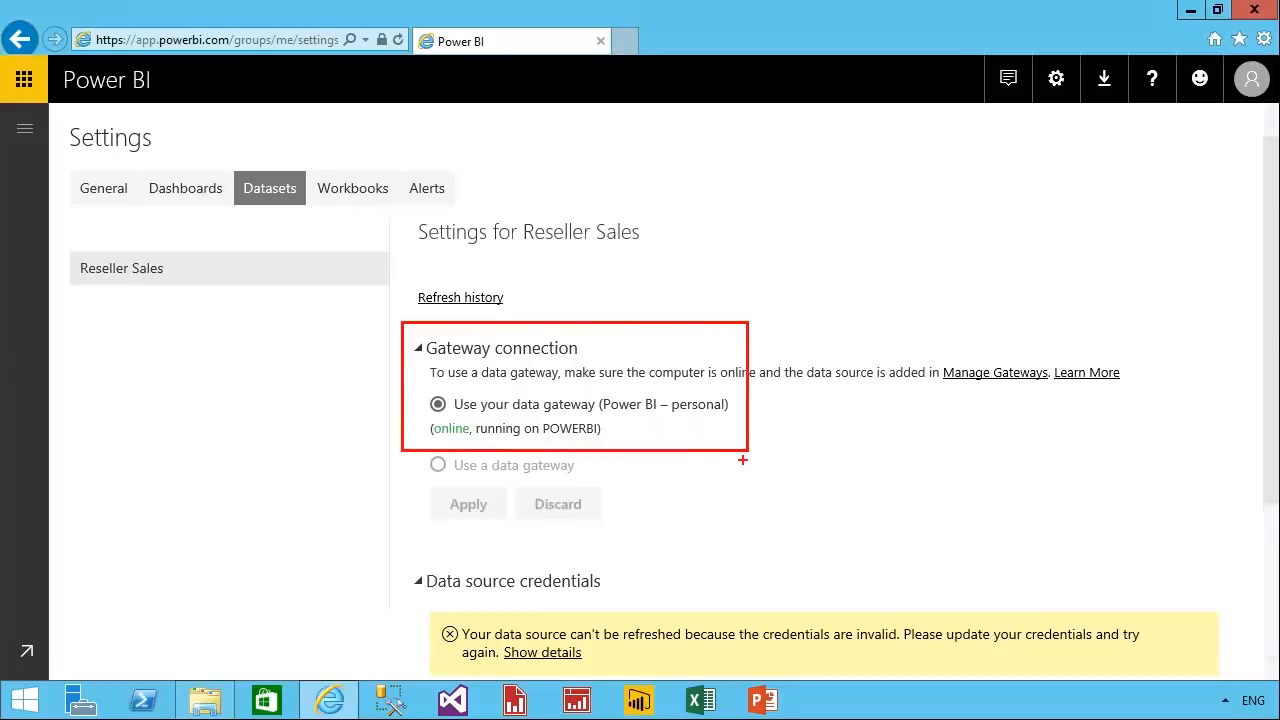
{"action": "key", "text": "Escape"}
{"action": "left_click", "coordinate": [433, 364]}
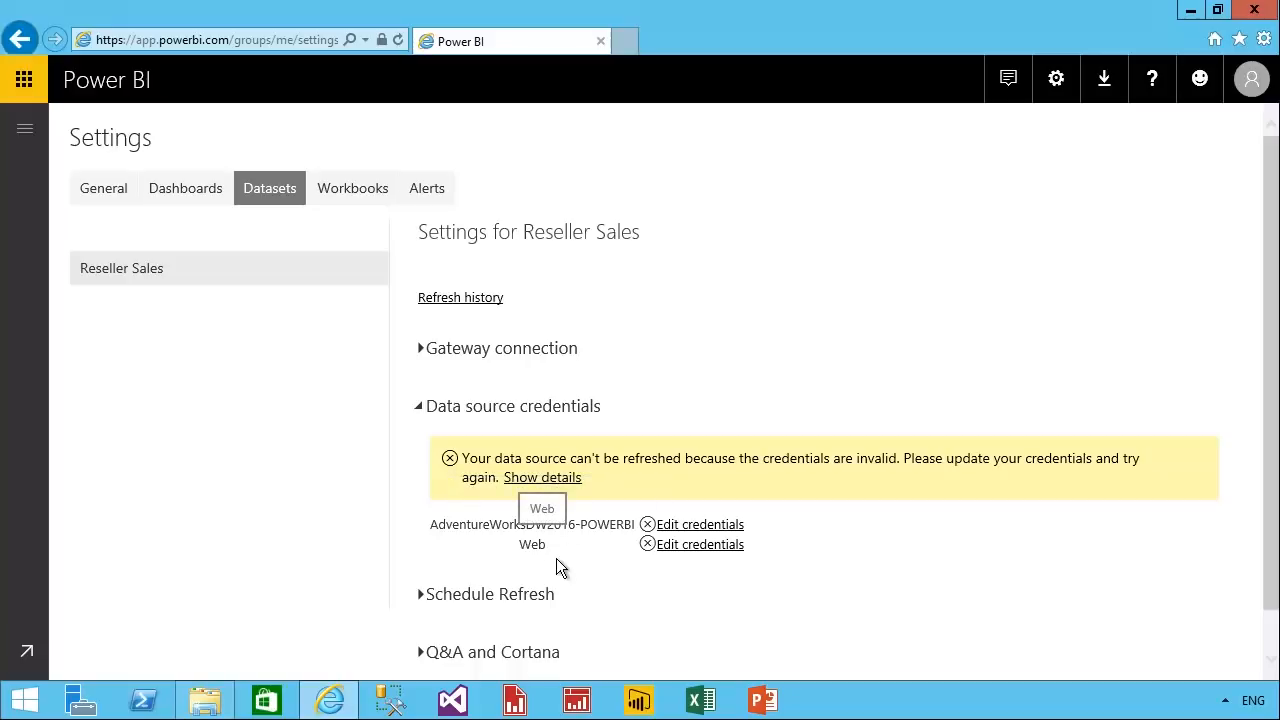
Sign in to the AdventureWorksDW2016 source with Basic authentication, user name PowerBI and its password, and to the Web source with Anonymous authentication.
{"action": "left_click", "coordinate": [722, 544]}
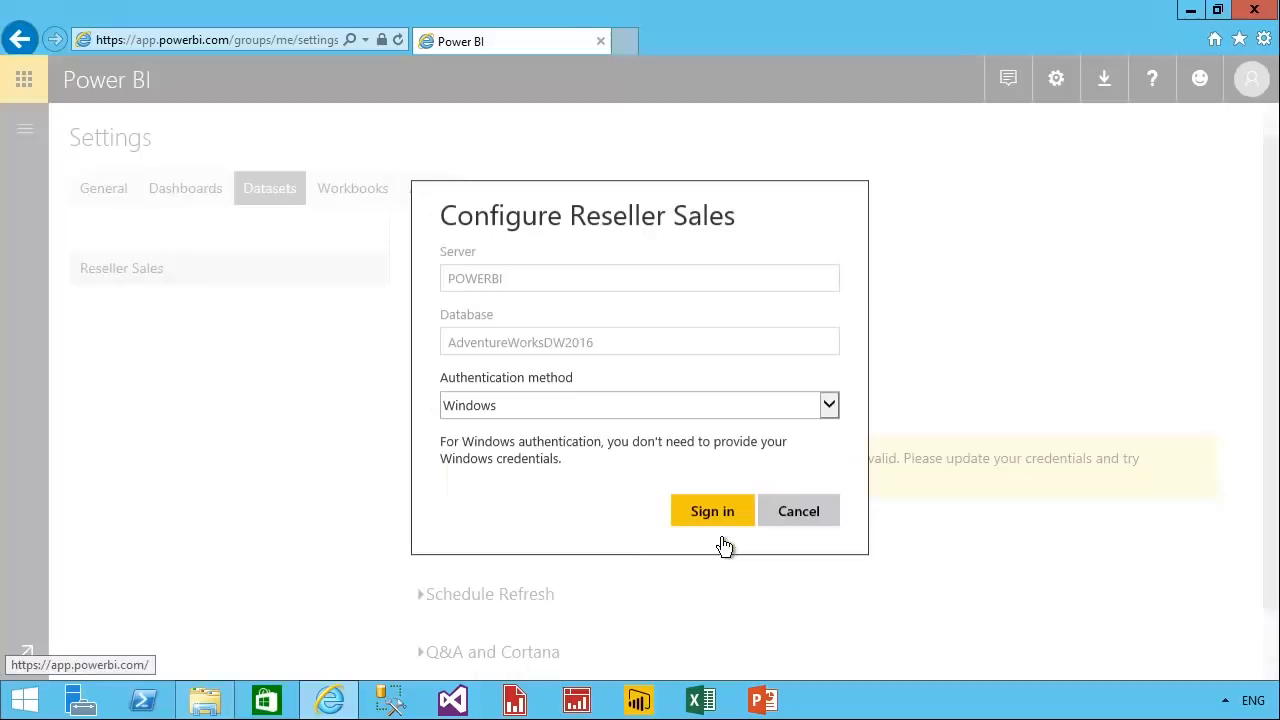
{"action": "left_click", "coordinate": [645, 426]}
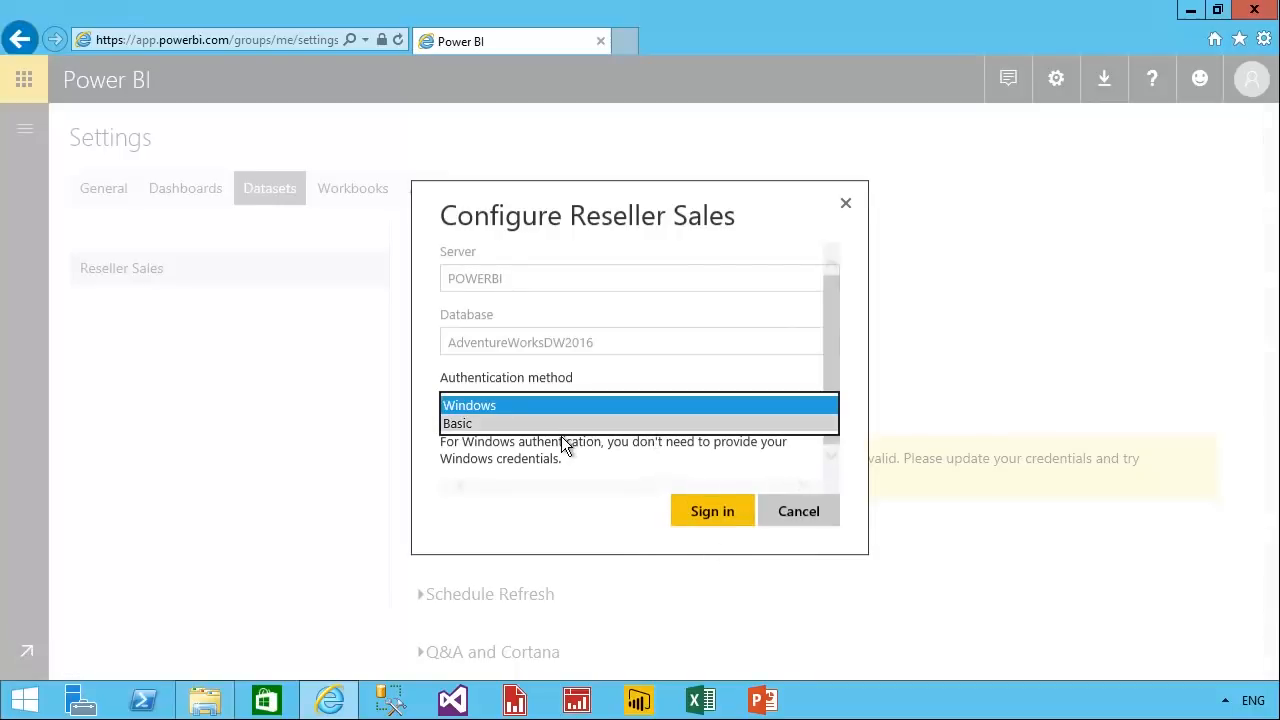
{"action": "left_click", "coordinate": [565, 424]}
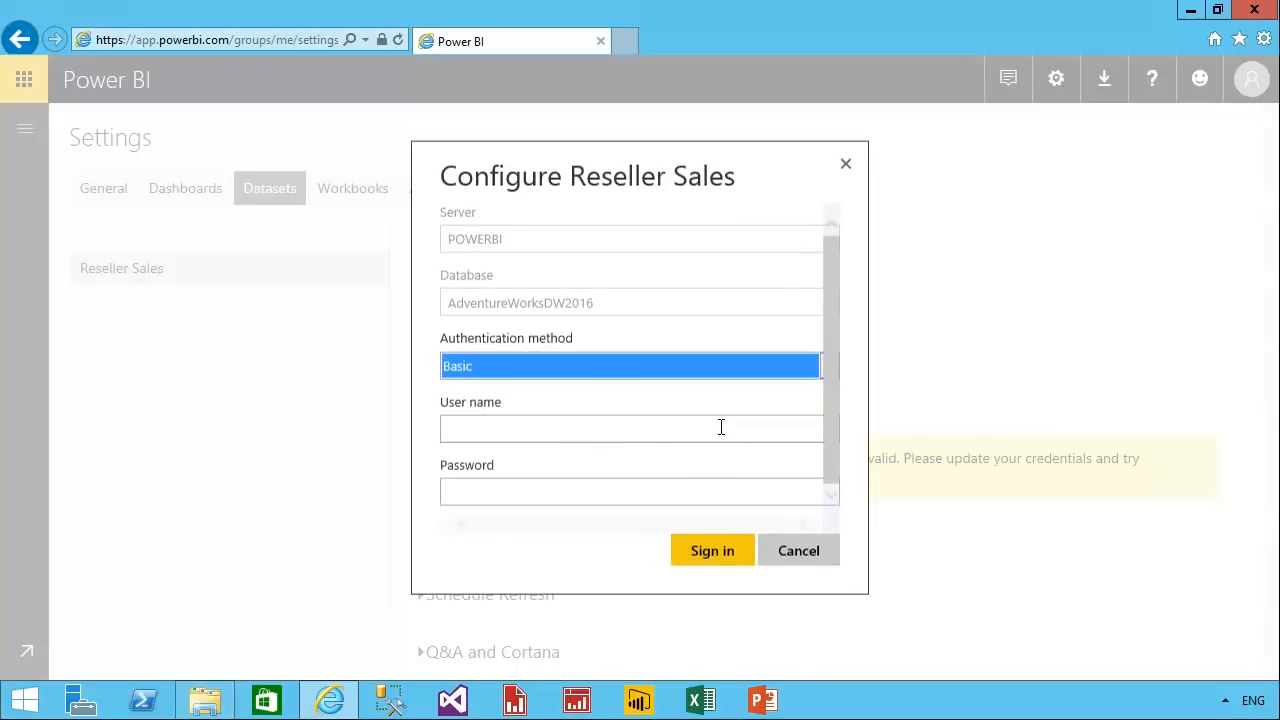
{"action": "left_click", "coordinate": [580, 437]}
{"action": "type", "text": "PowerB"}
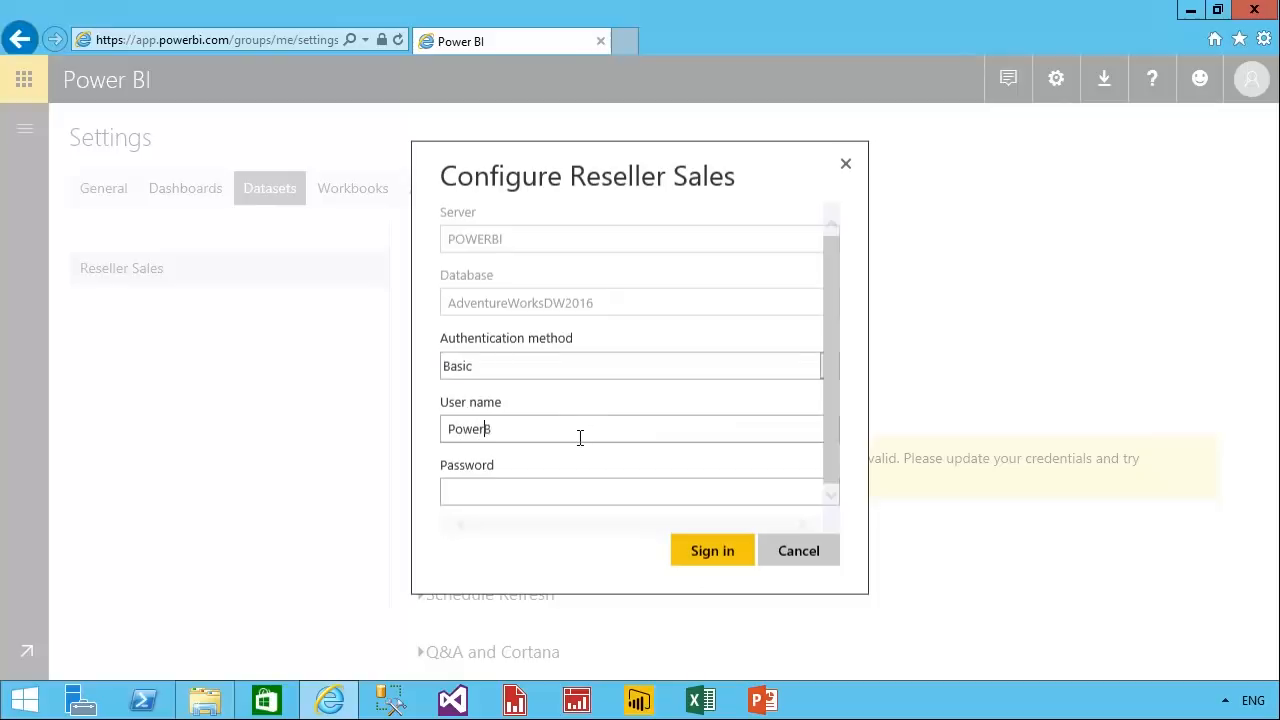
{"action": "type", "text": "I"}
{"action": "left_click", "coordinate": [522, 504]}
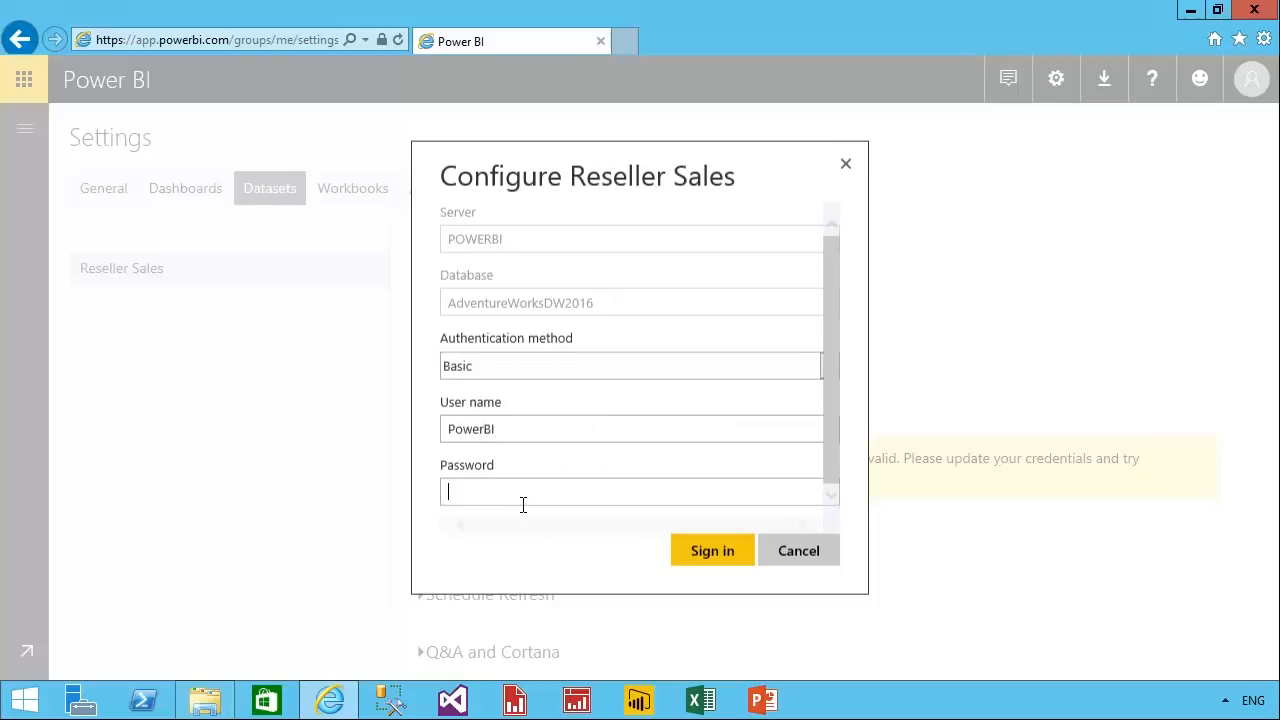
{"action": "type", "text": "•••••••••"}
{"action": "left_click", "coordinate": [736, 559]}
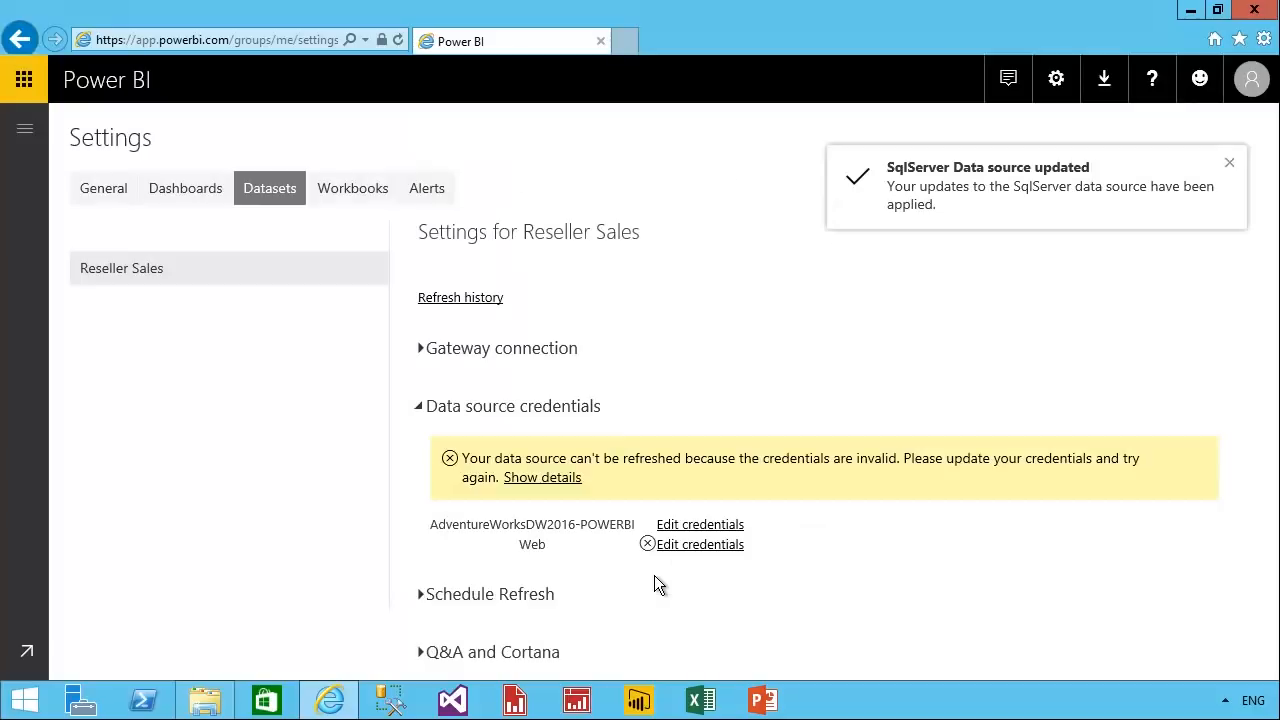
{"action": "left_click", "coordinate": [696, 549]}
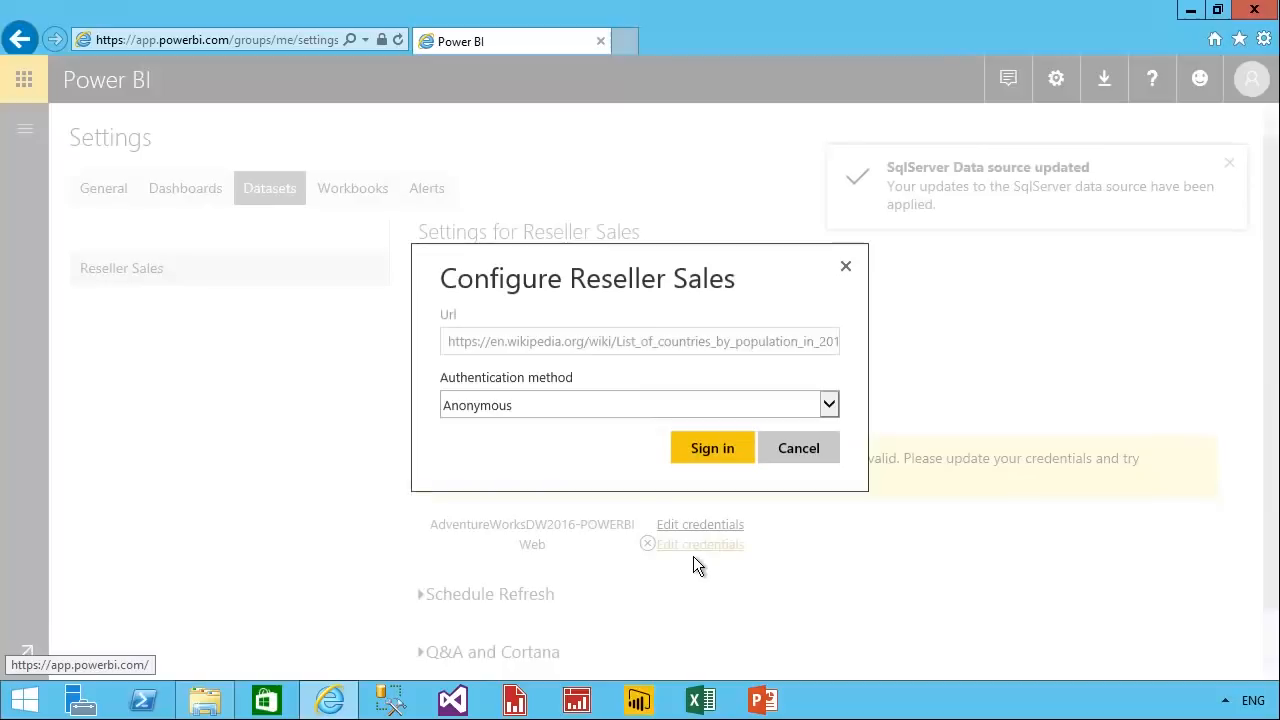
{"action": "left_click", "coordinate": [713, 458]}
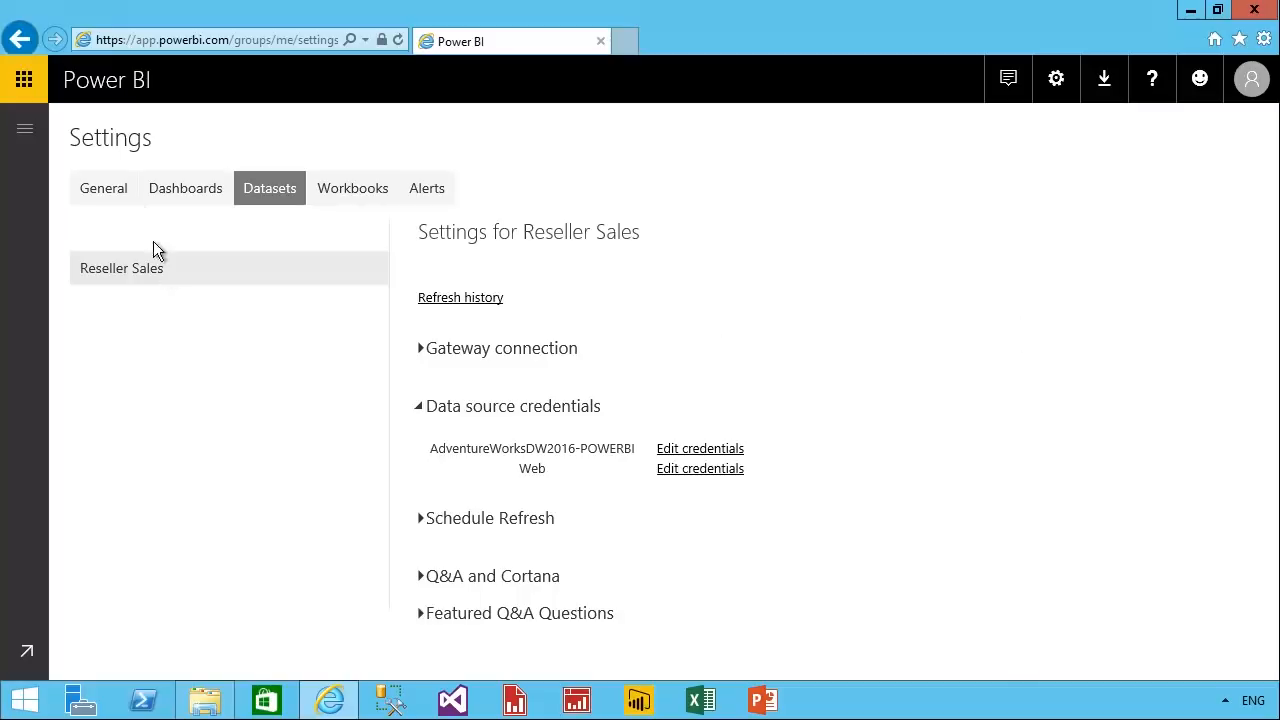
Open the Reseller Sales CY2015 dashboard at its monthly sales tile and start an immediate refresh of the Reseller Sales dataset.
{"action": "left_click", "coordinate": [26, 134]}
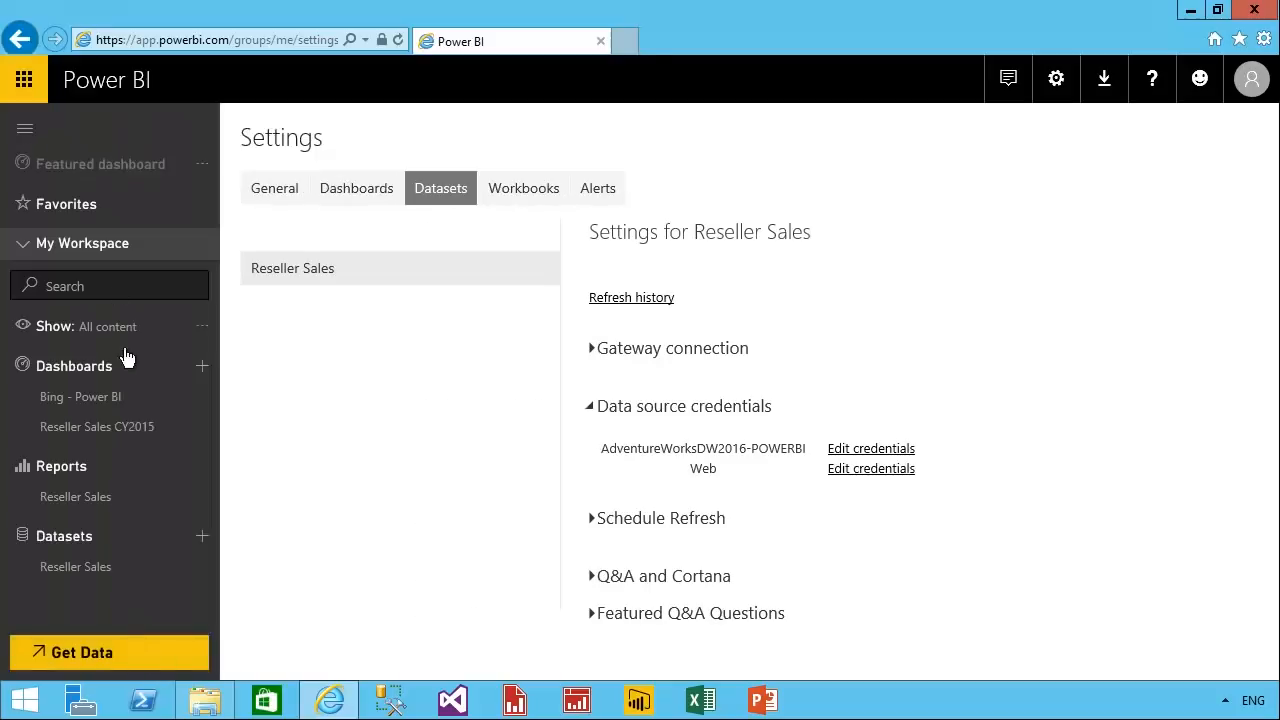
{"action": "left_click", "coordinate": [97, 427]}
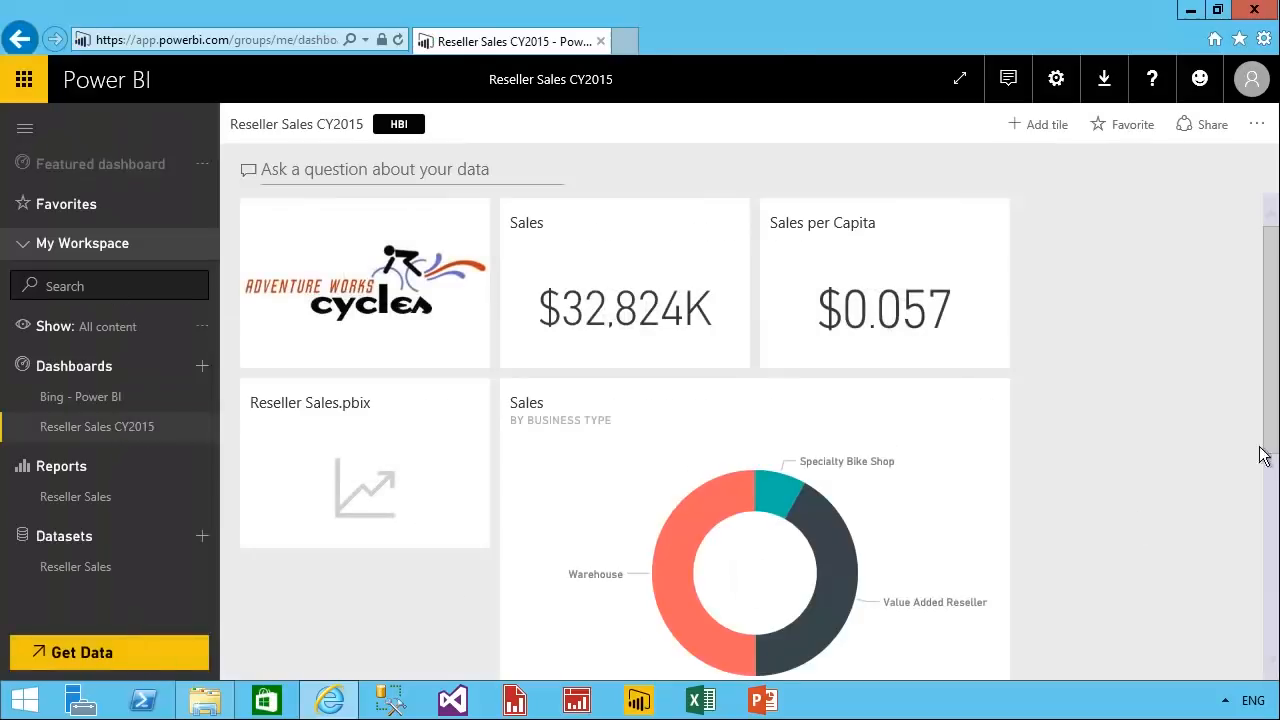
{"action": "scroll", "coordinate": [1271, 606], "scroll_direction": "down", "scroll_amount": 4}
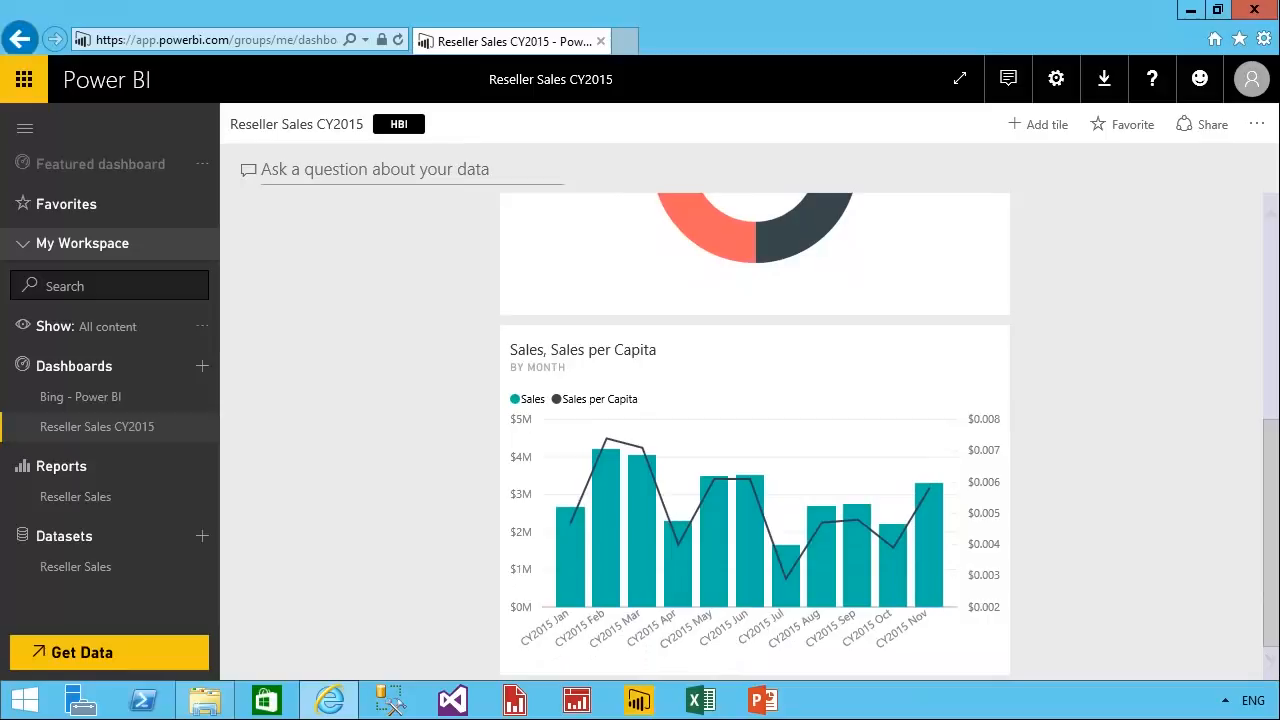
{"action": "left_click", "coordinate": [210, 586]}
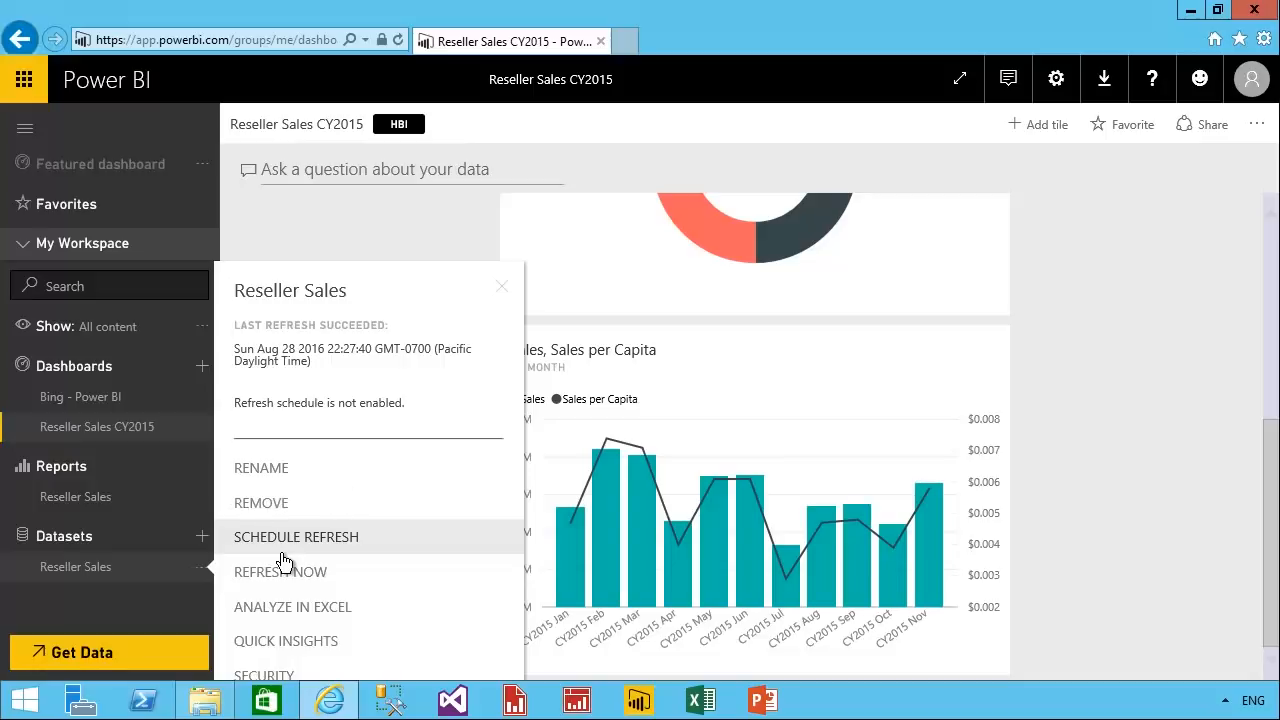
{"action": "left_click", "coordinate": [357, 592]}
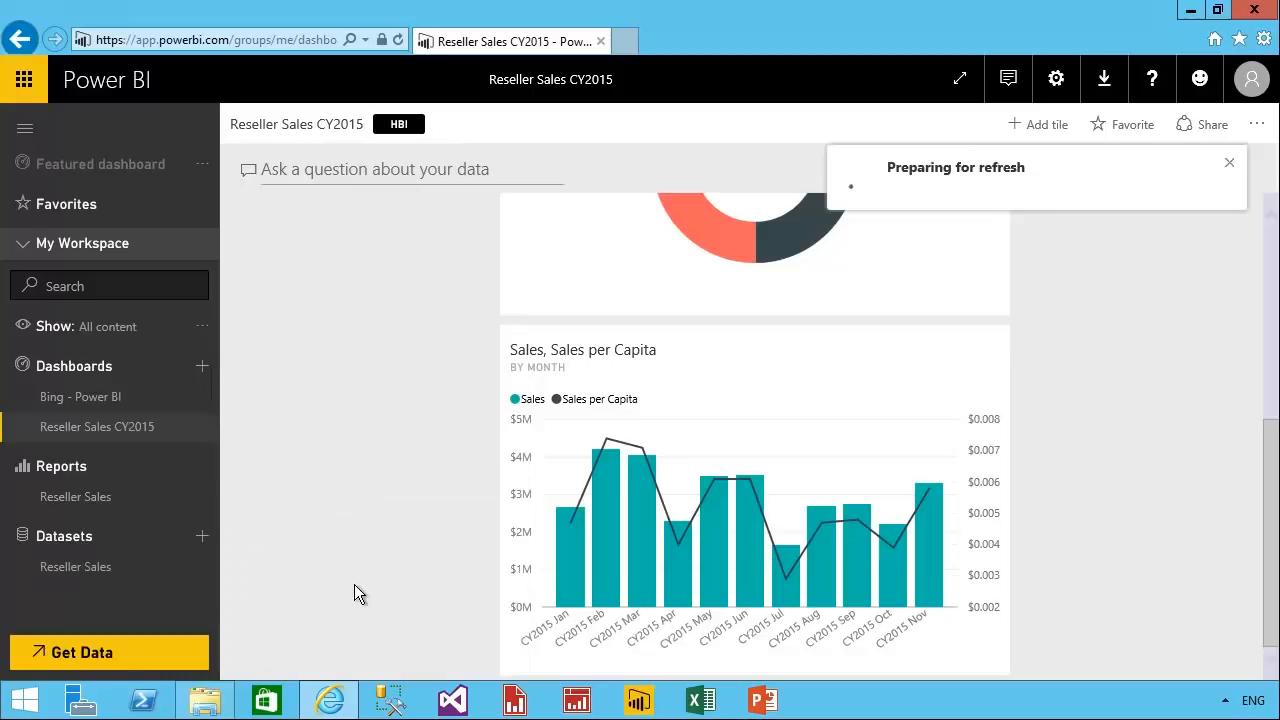
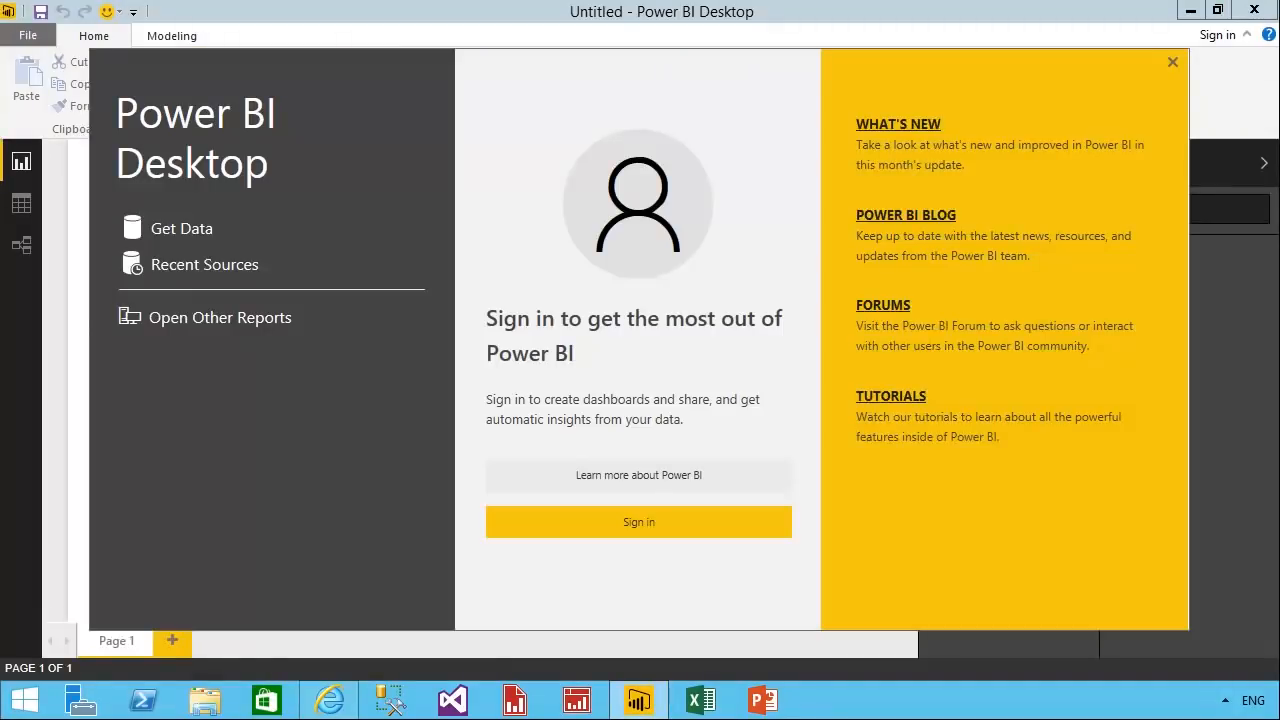
Connect to the AdventureWorksDW2016 database on the SQL Server POWERBI in Import mode, using the current Windows credentials.
{"action": "left_click", "coordinate": [1172, 62]}
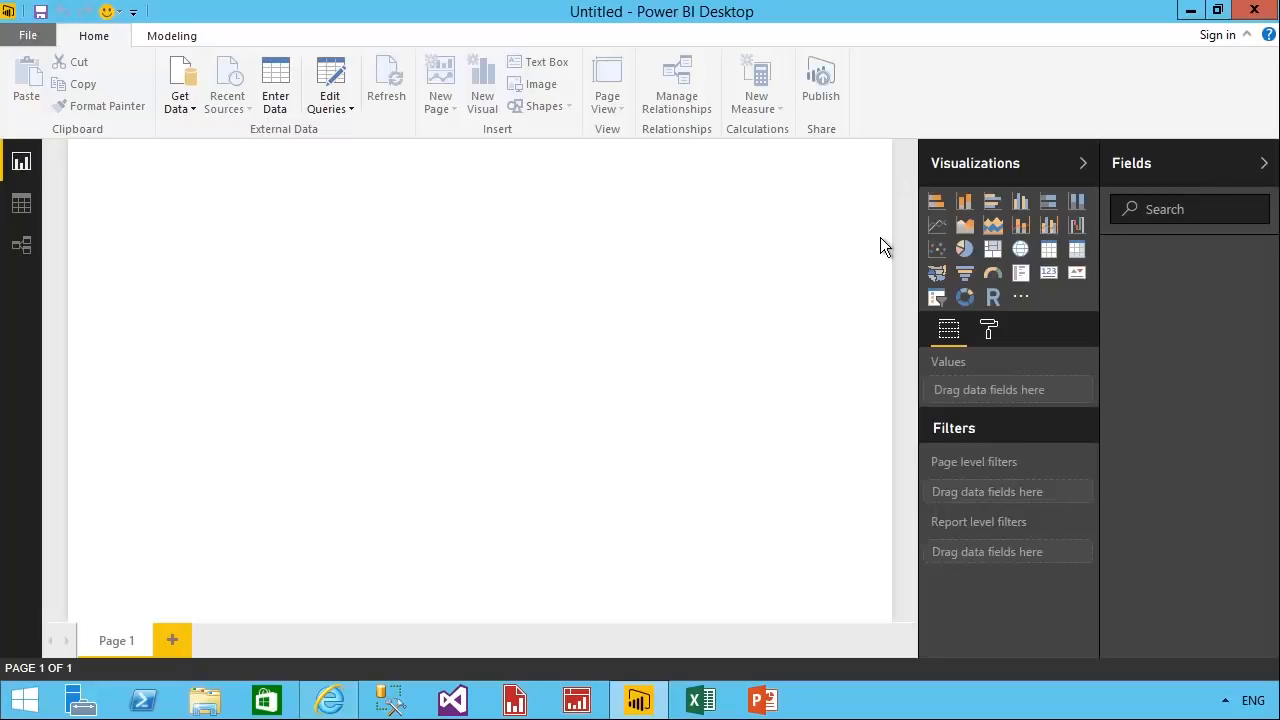
{"action": "left_click", "coordinate": [199, 112]}
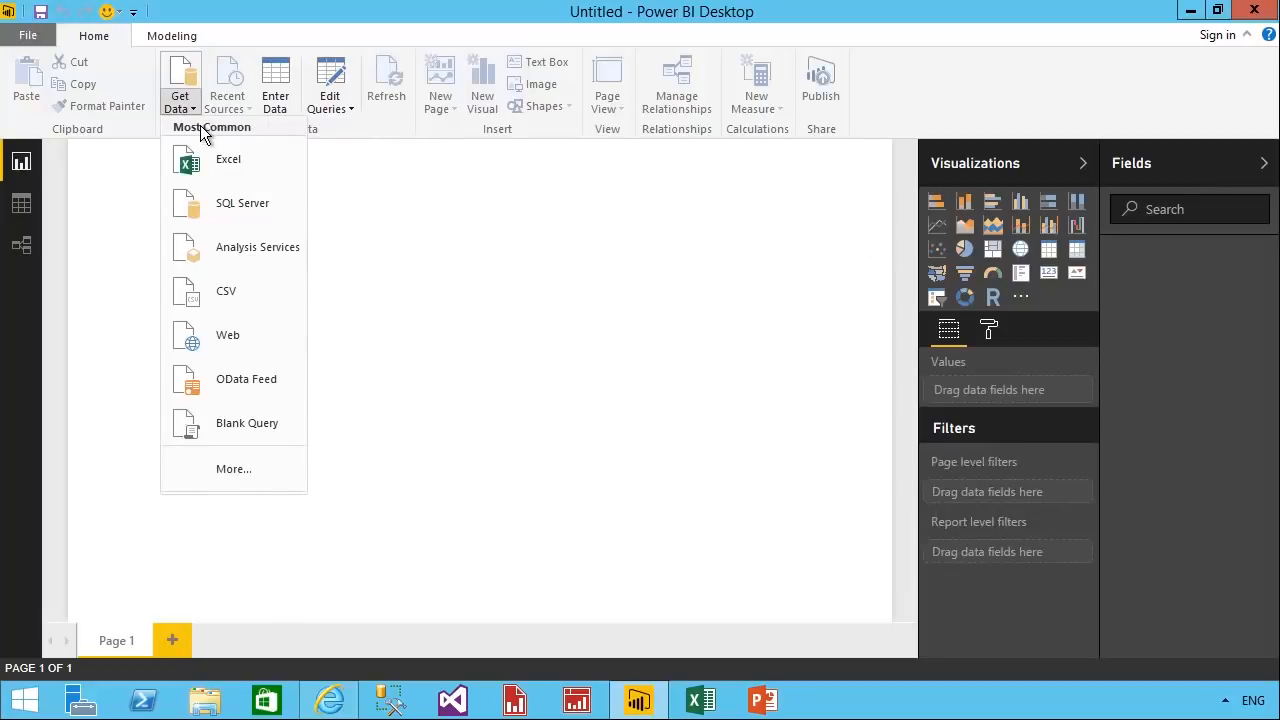
{"action": "left_click", "coordinate": [200, 228]}
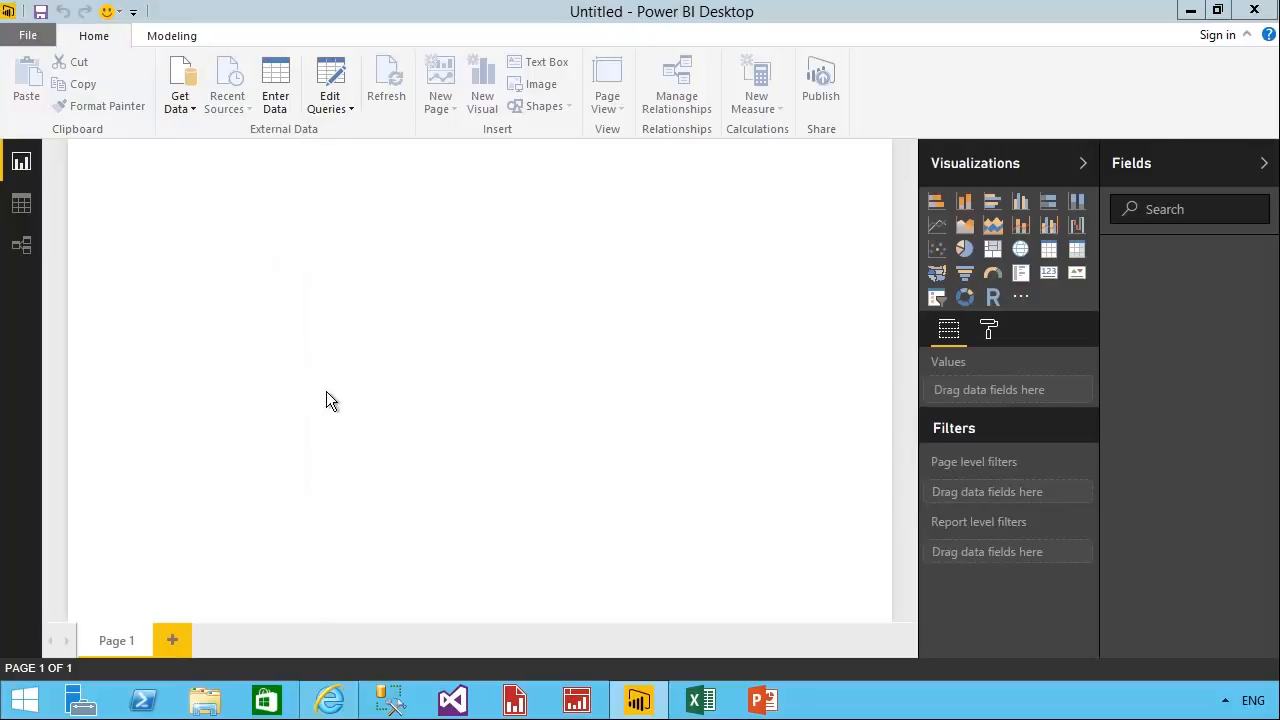
{"action": "type", "text": "POWERBI"}
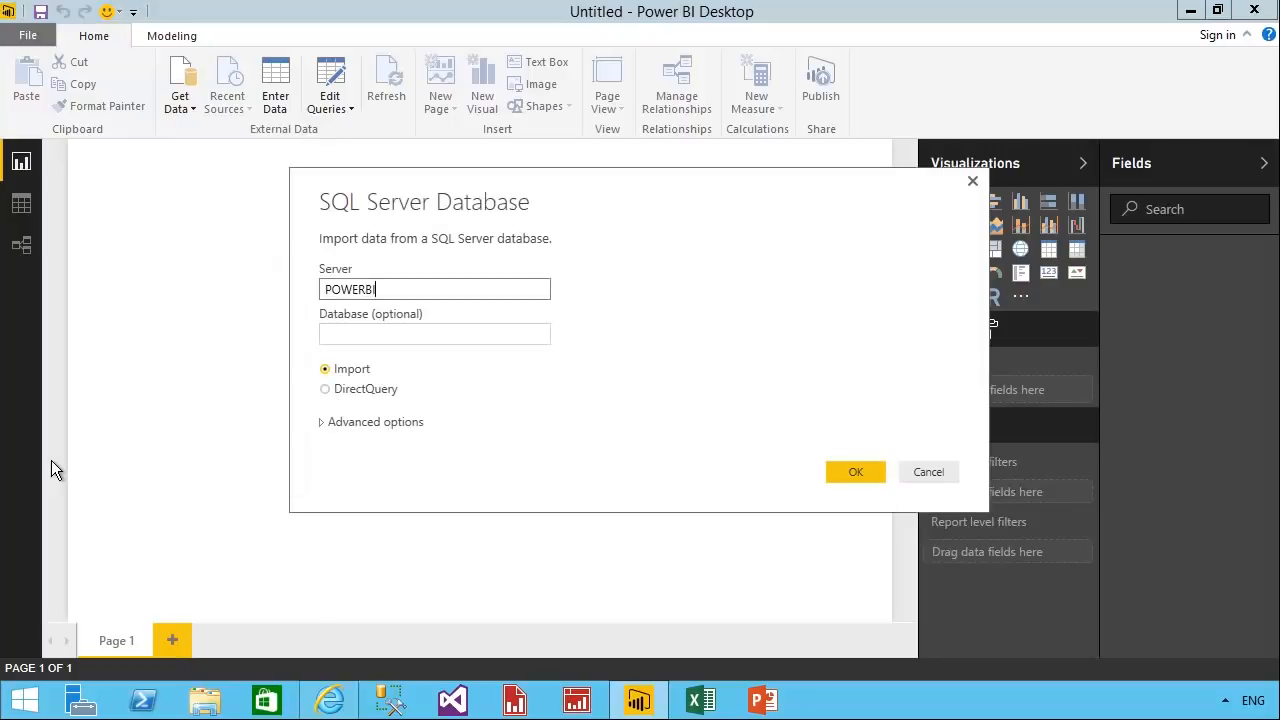
{"action": "key", "text": "Tab"}
{"action": "type", "text": "AdventureWorksDWE2"}
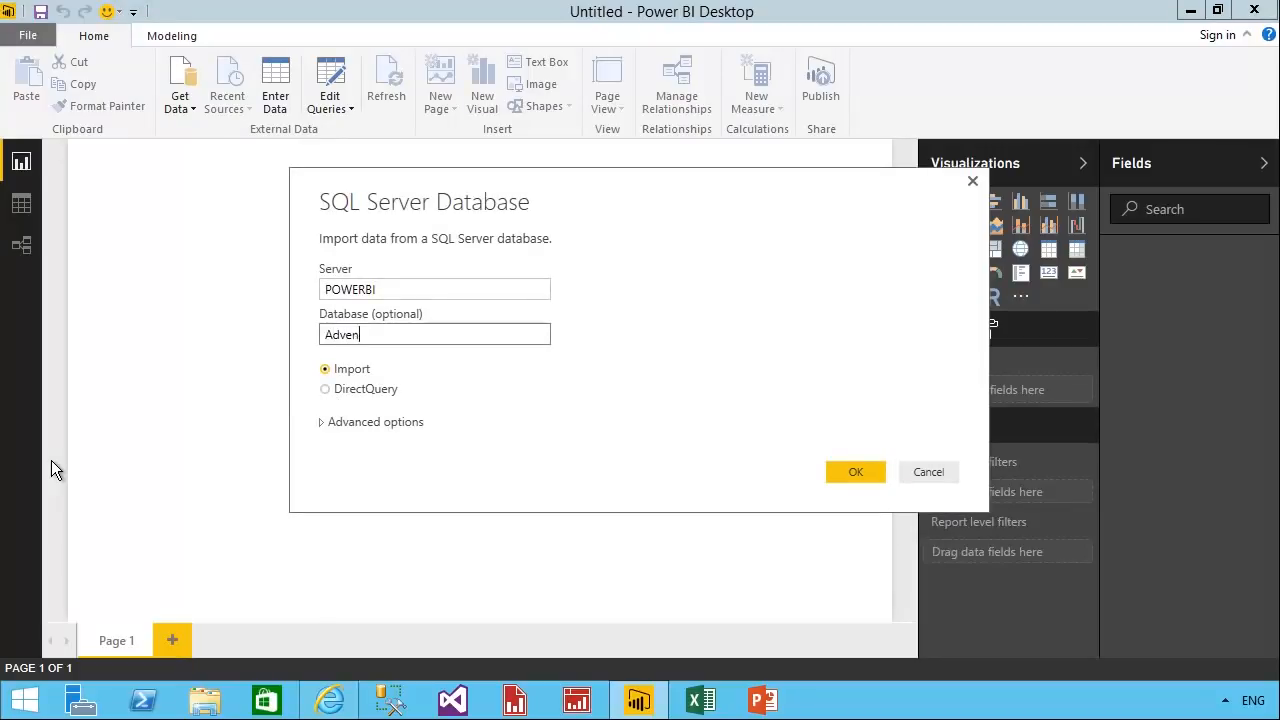
{"action": "key", "text": "BackSpace"}
{"action": "key", "text": "BackSpace"}
{"action": "type", "text": "2016"}
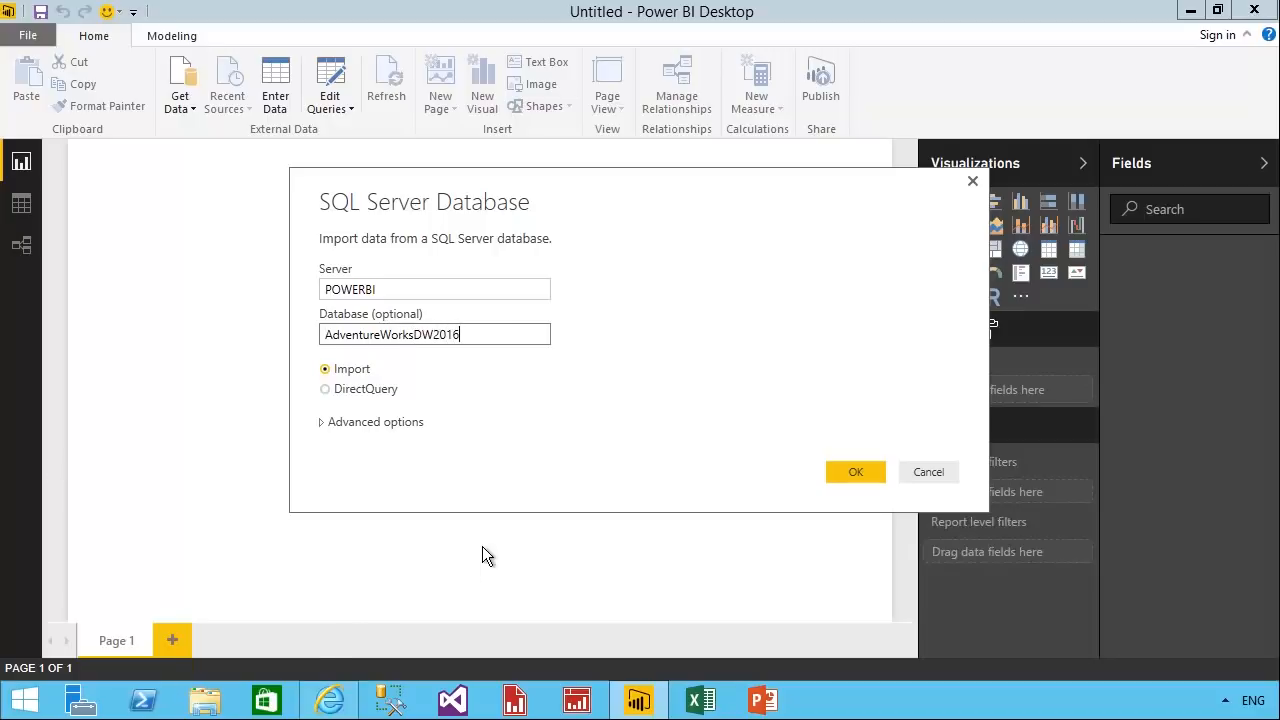
{"action": "mouse_move", "coordinate": [306, 350]}
{"action": "left_mouse_down"}
{"action": "mouse_move", "coordinate": [307, 370]}
{"action": "mouse_move", "coordinate": [412, 406]}
{"action": "left_mouse_up"}
{"action": "left_click", "coordinate": [852, 472]}
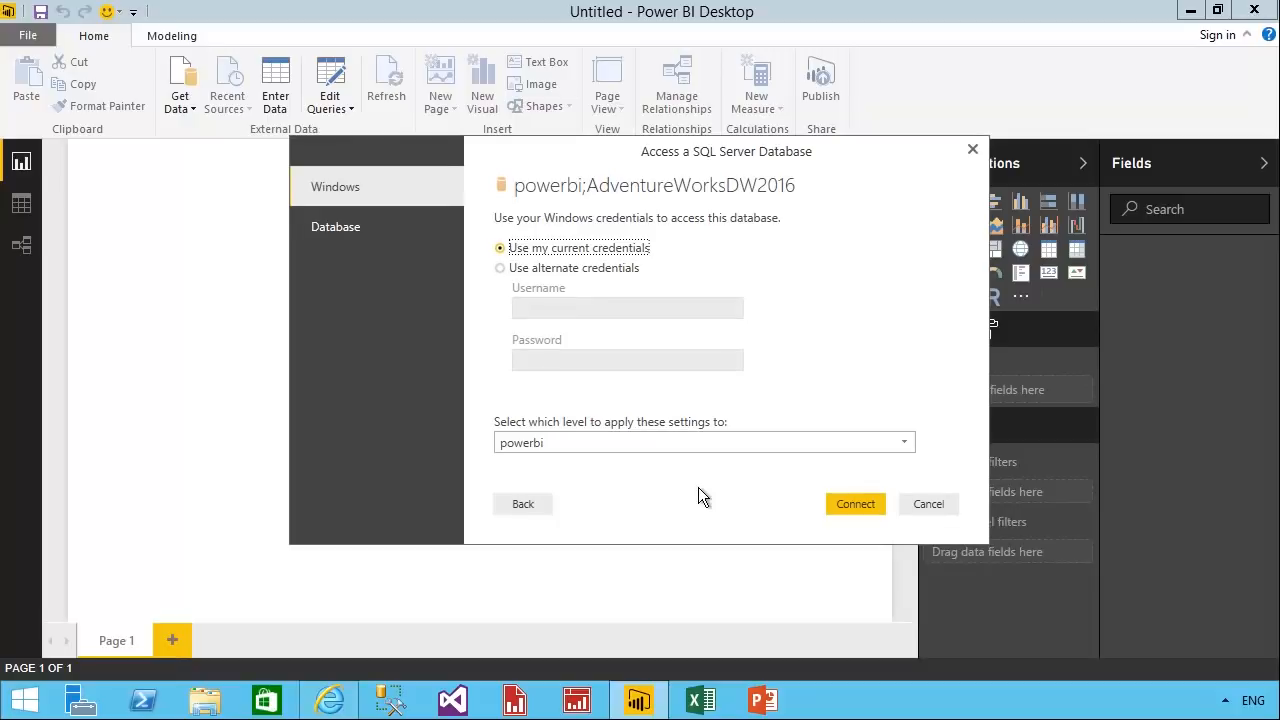
{"action": "left_click", "coordinate": [872, 512]}
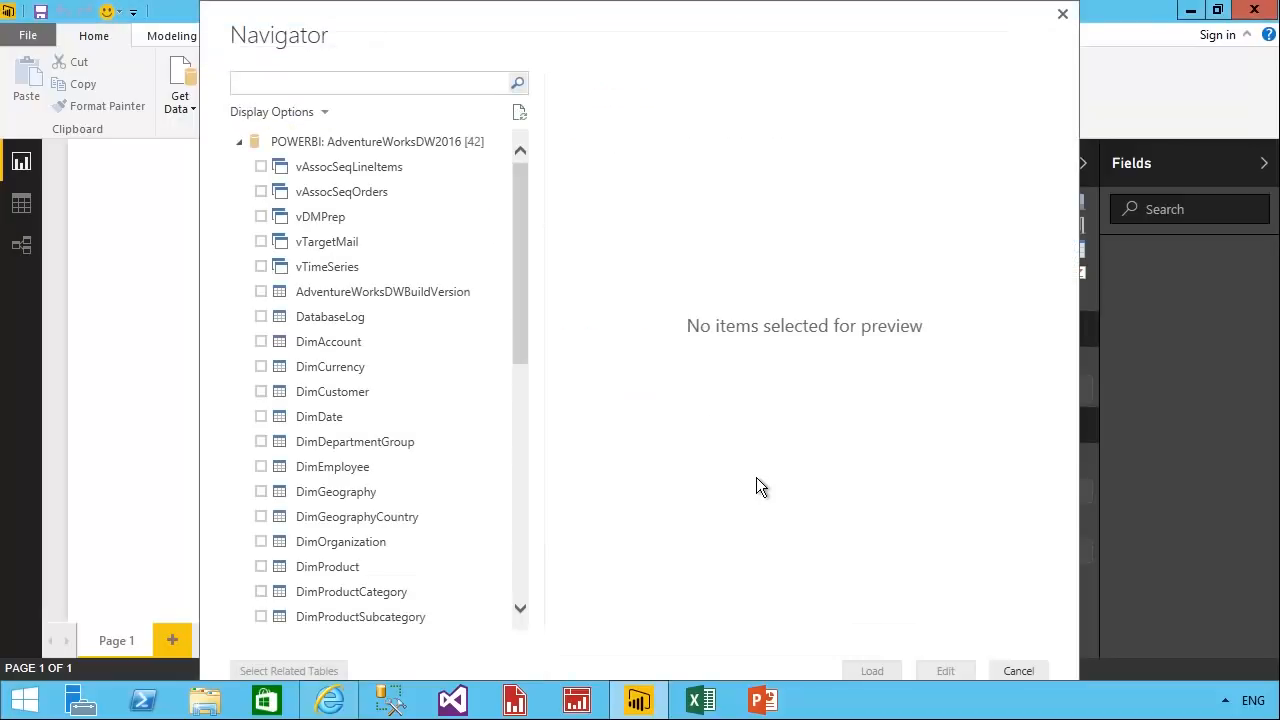
Load the FactResellerSales table into the report and check its entry in the field list.
{"action": "left_click_drag", "start_coordinate": [522, 366], "coordinate": [537, 546]}
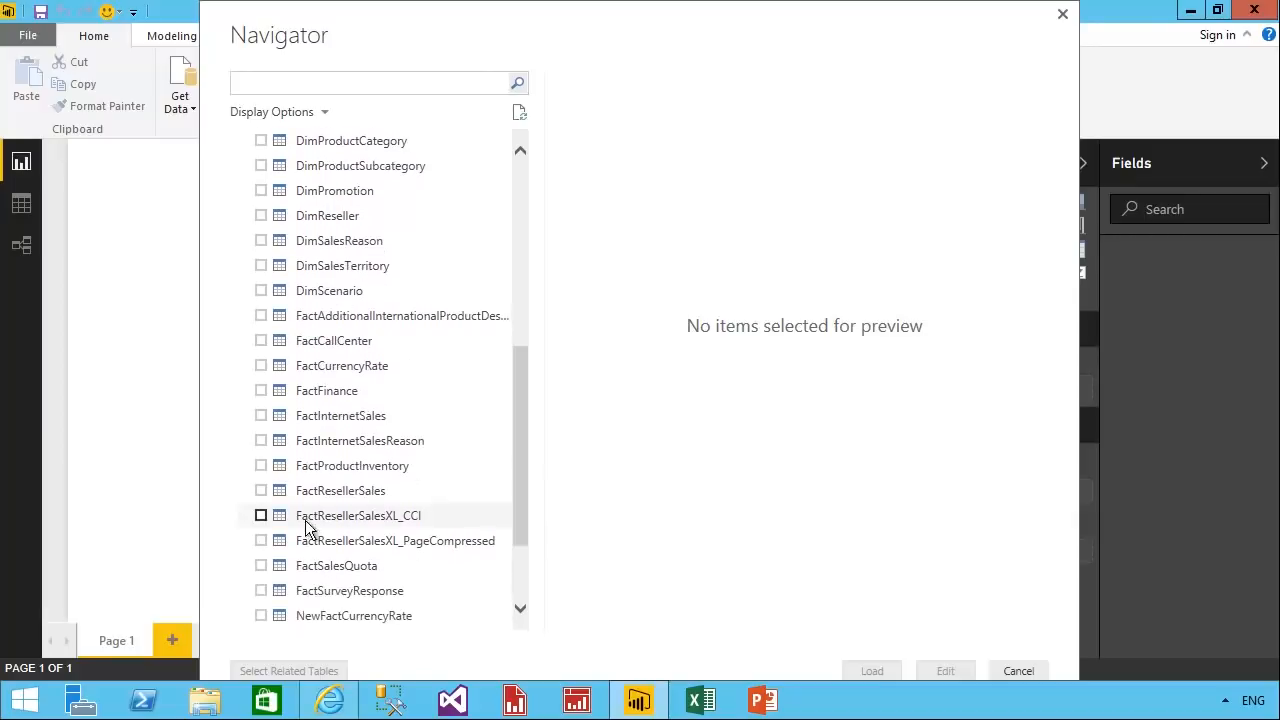
{"action": "left_click", "coordinate": [263, 494]}
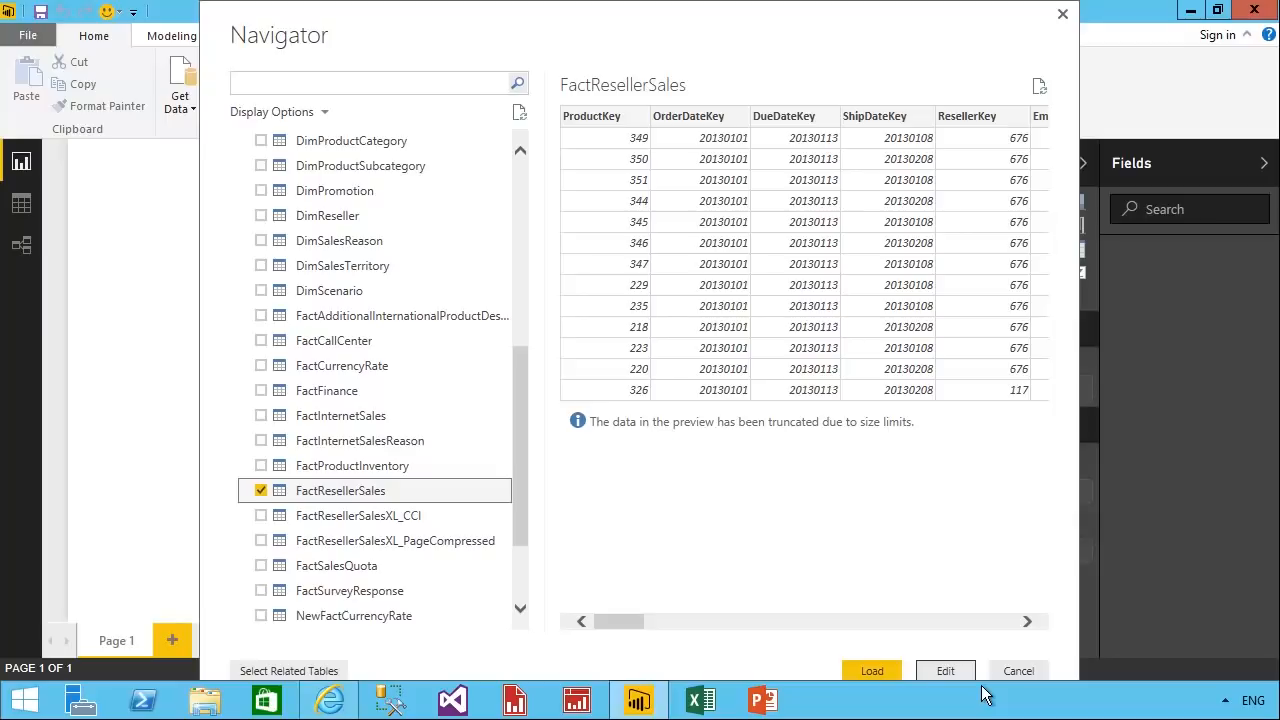
{"action": "left_click", "coordinate": [868, 670]}
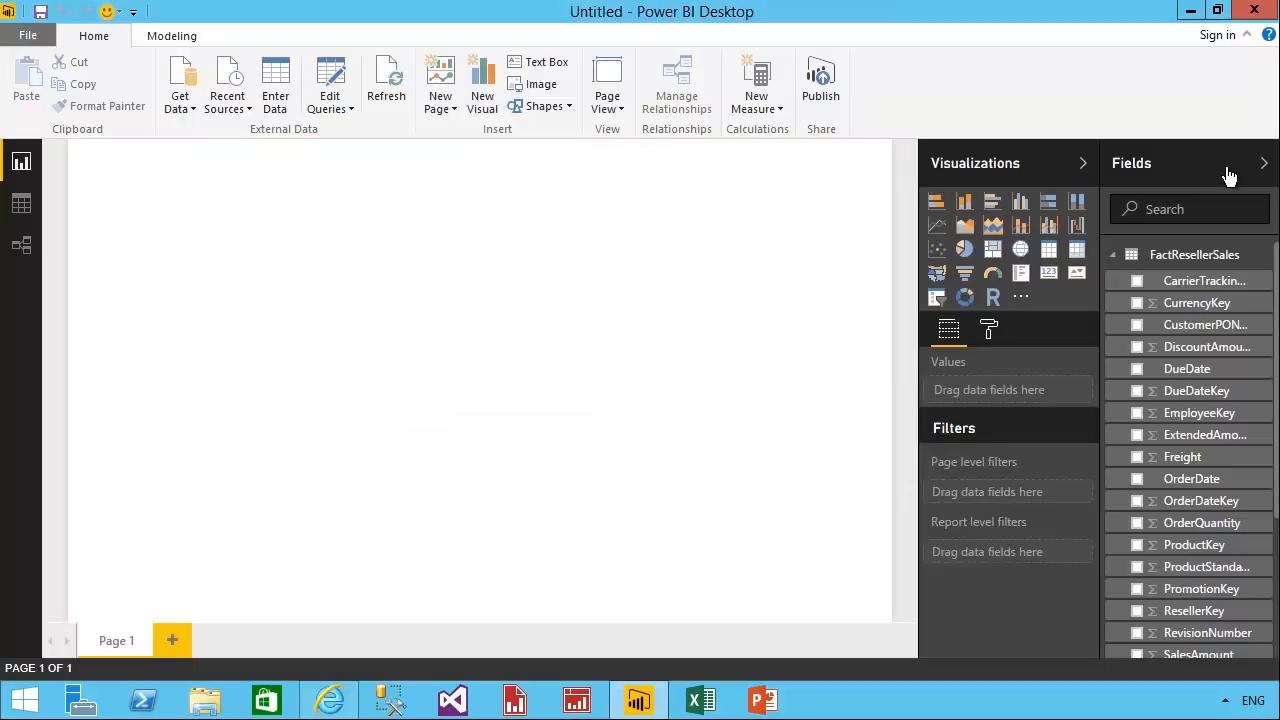
{"action": "left_click", "coordinate": [1172, 256]}
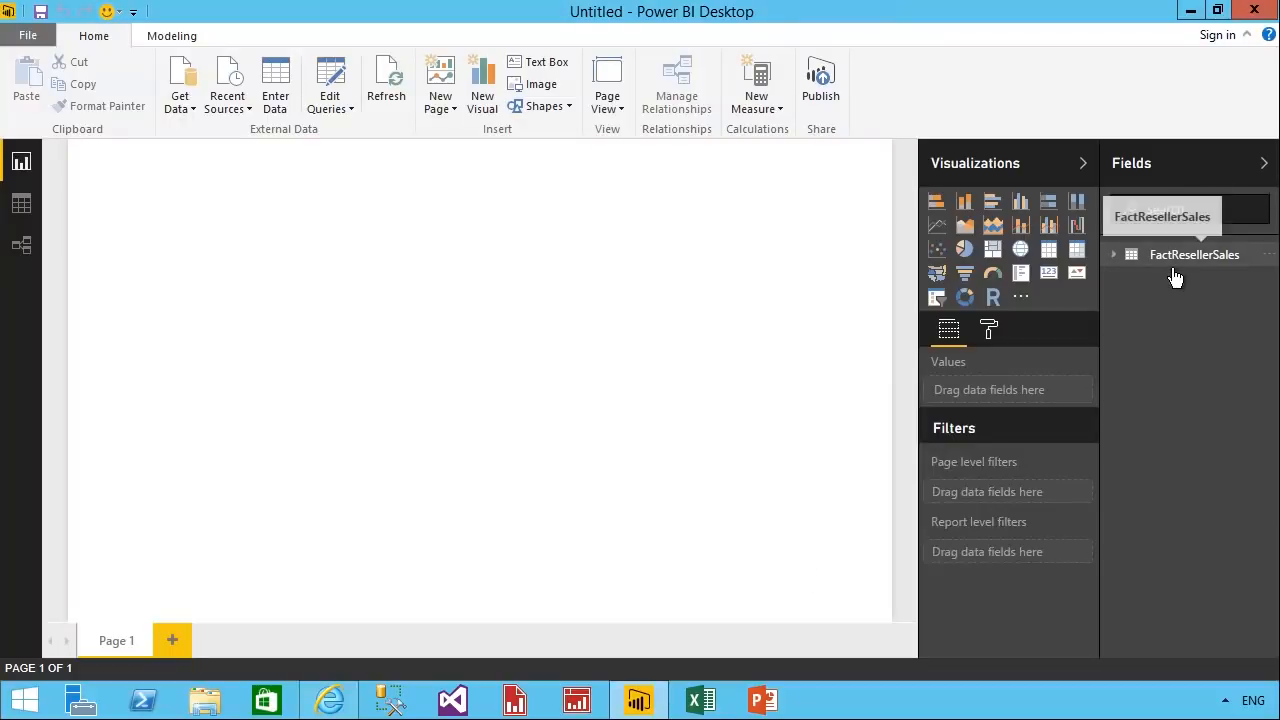
{"action": "left_click", "coordinate": [1174, 268]}
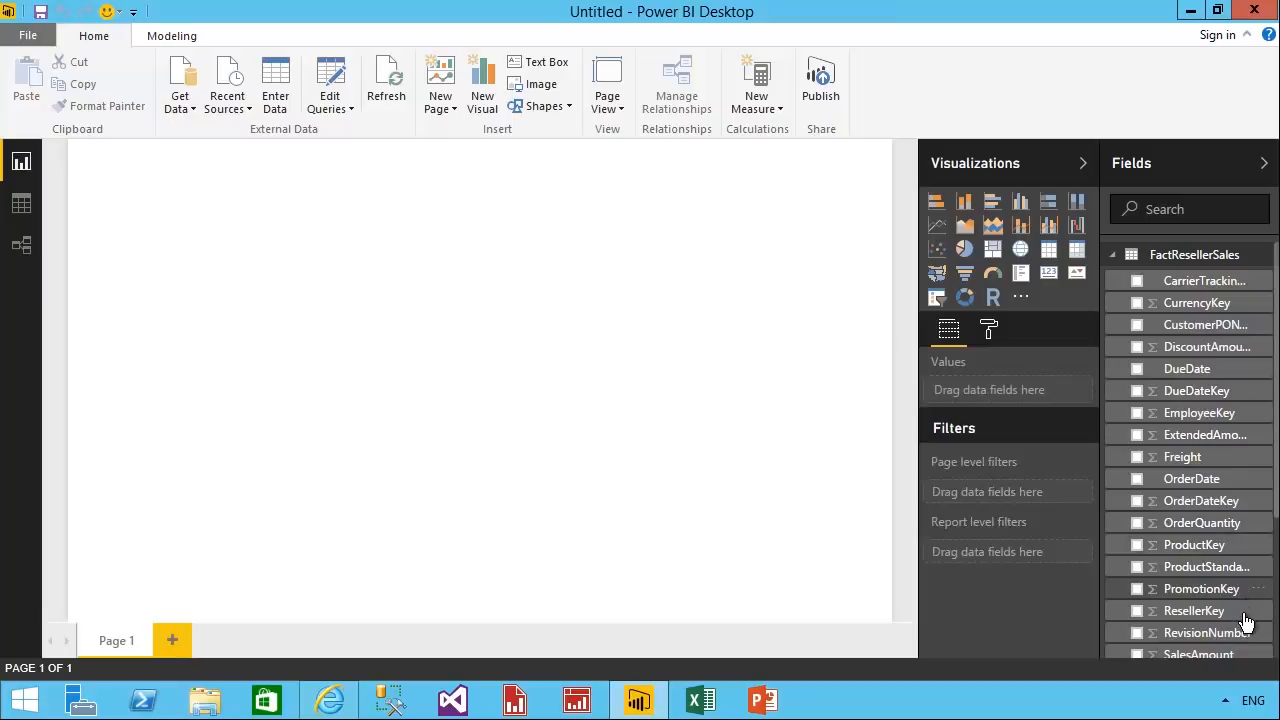
Create a clustered column chart of SalesAmount on the report page and enlarge it to nearly fill the page.
{"action": "scroll", "coordinate": [1240, 625], "scroll_direction": "down", "scroll_amount": 2}
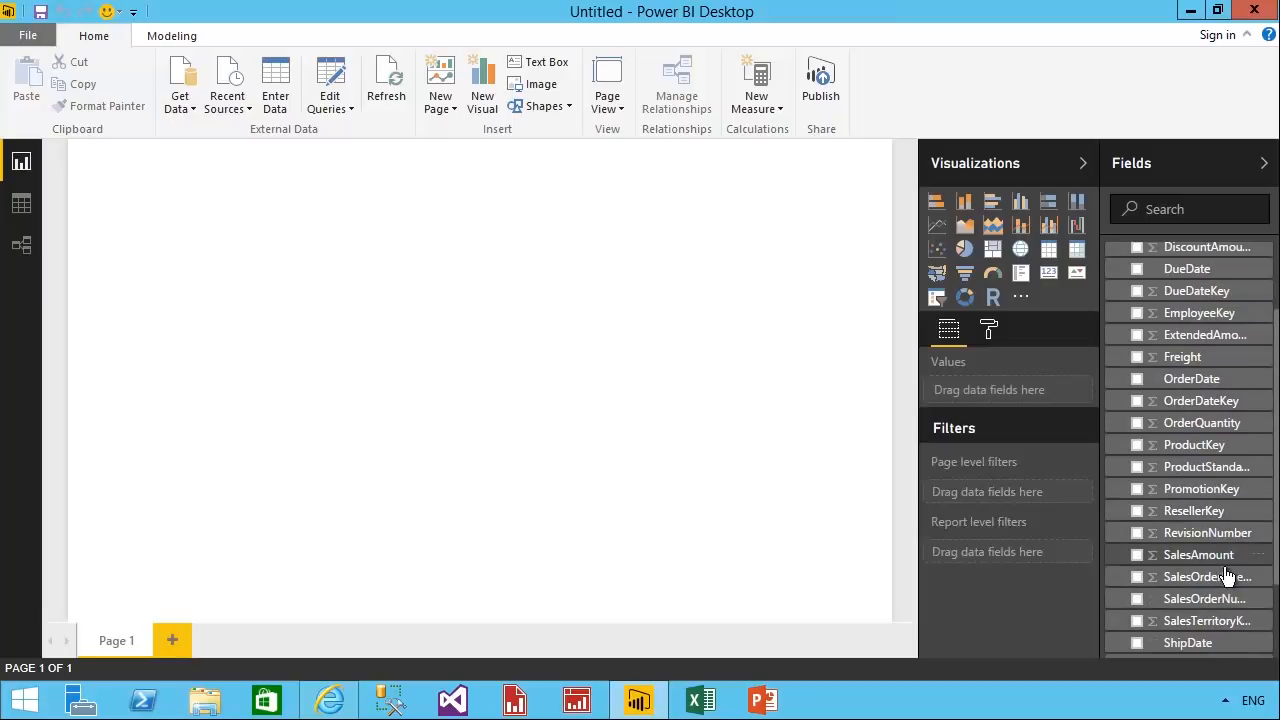
{"action": "left_click_drag", "start_coordinate": [1215, 555], "coordinate": [497, 307]}
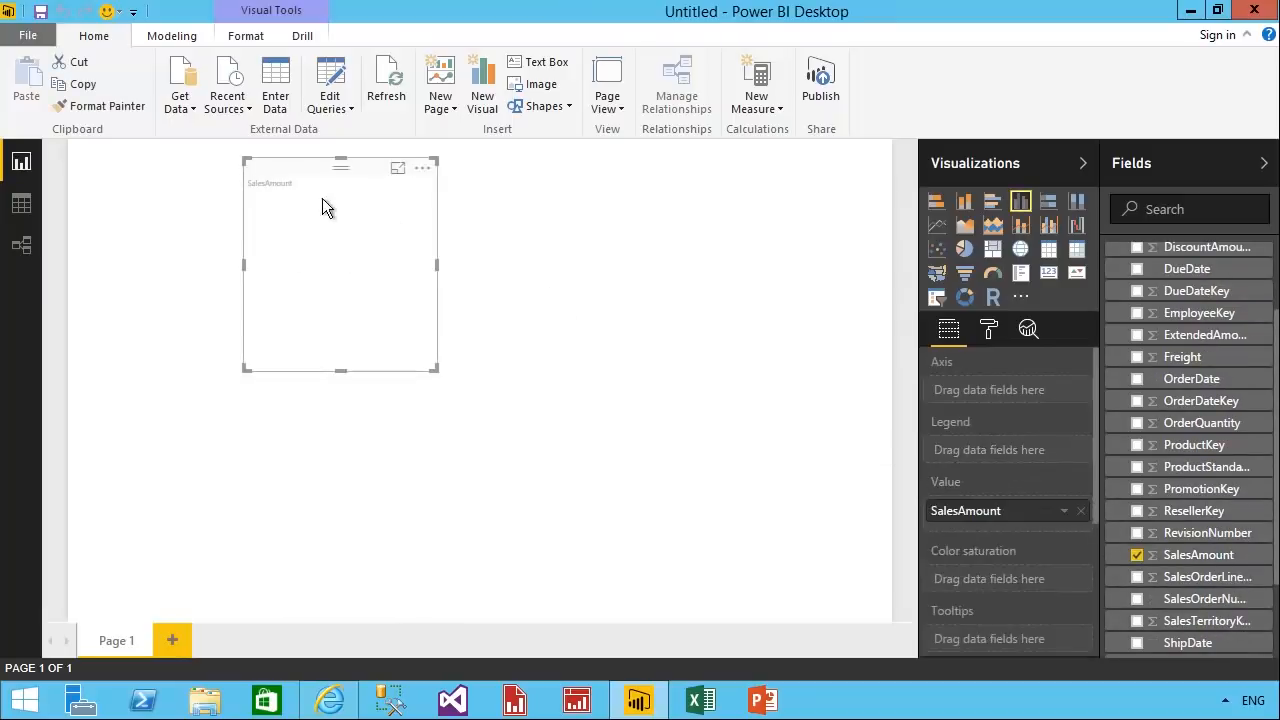
{"action": "left_click_drag", "start_coordinate": [322, 198], "coordinate": [177, 194]}
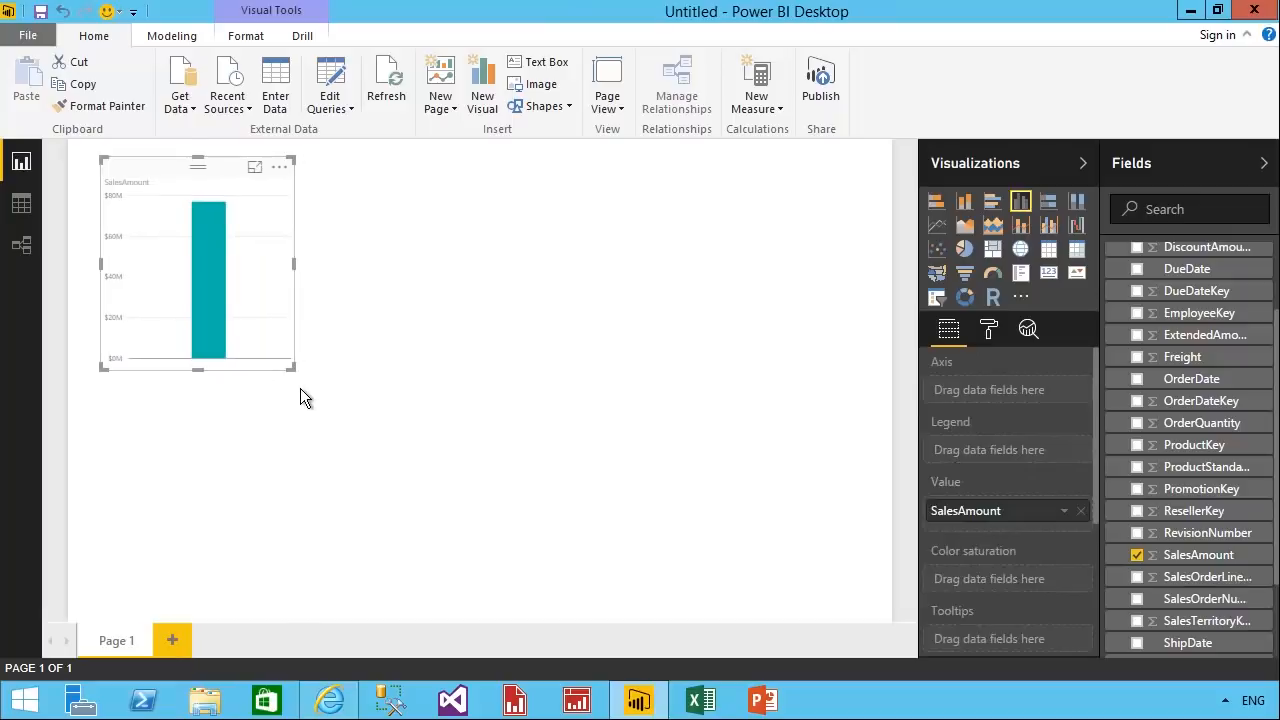
{"action": "left_click_drag", "start_coordinate": [296, 370], "coordinate": [880, 619]}
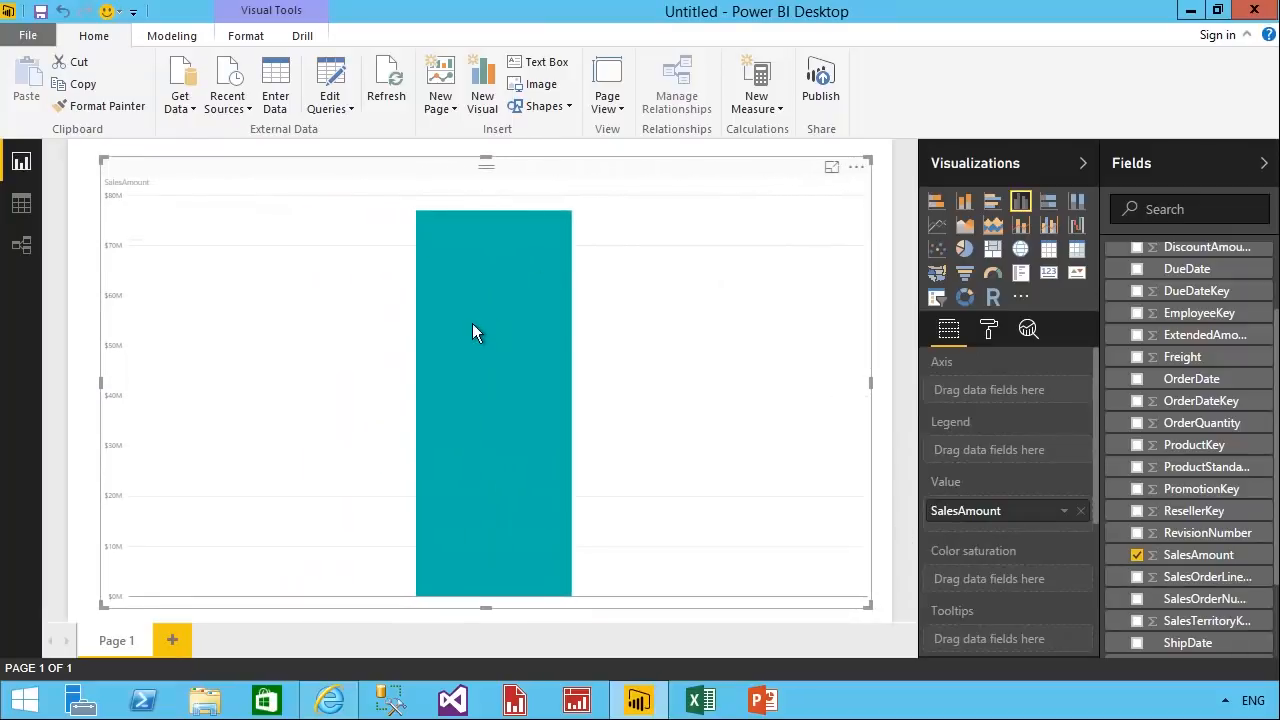
{"action": "mouse_move", "coordinate": [472, 323]}
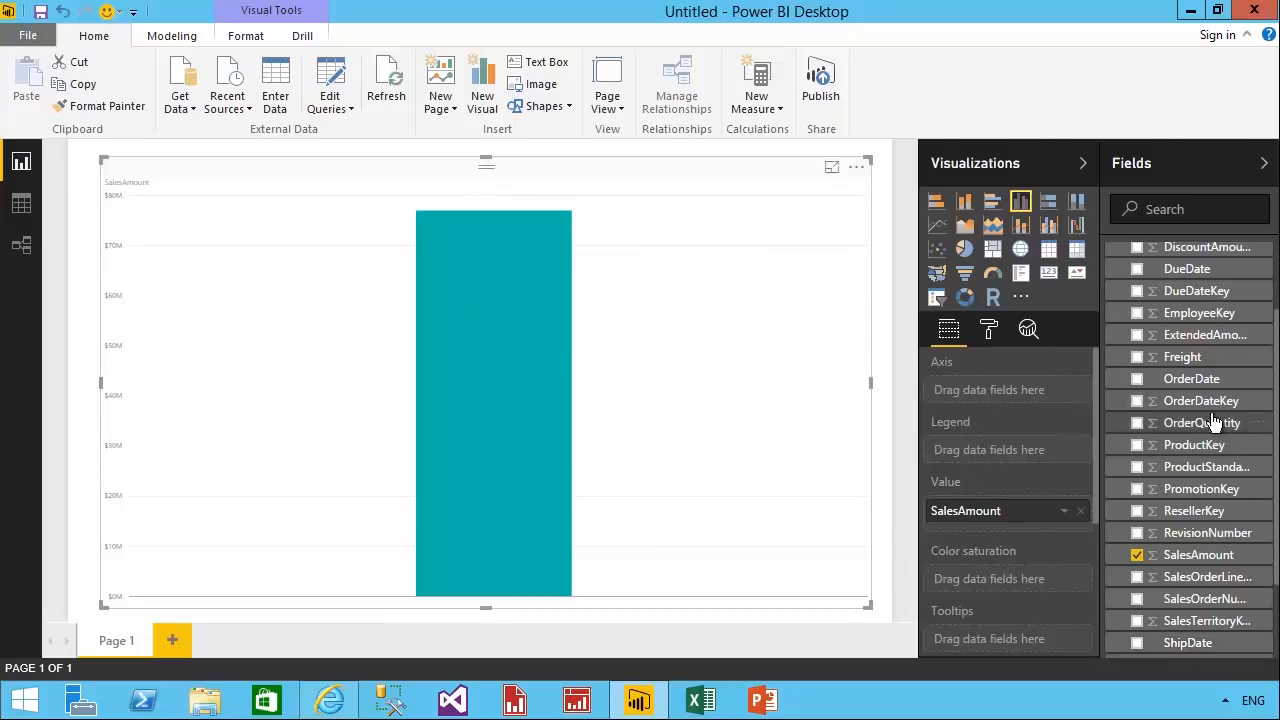
Add OrderDate to the chart's axis, drill into 2015 by quarter and expand the hierarchy down to months.
{"action": "left_click_drag", "start_coordinate": [1200, 379], "coordinate": [728, 404]}
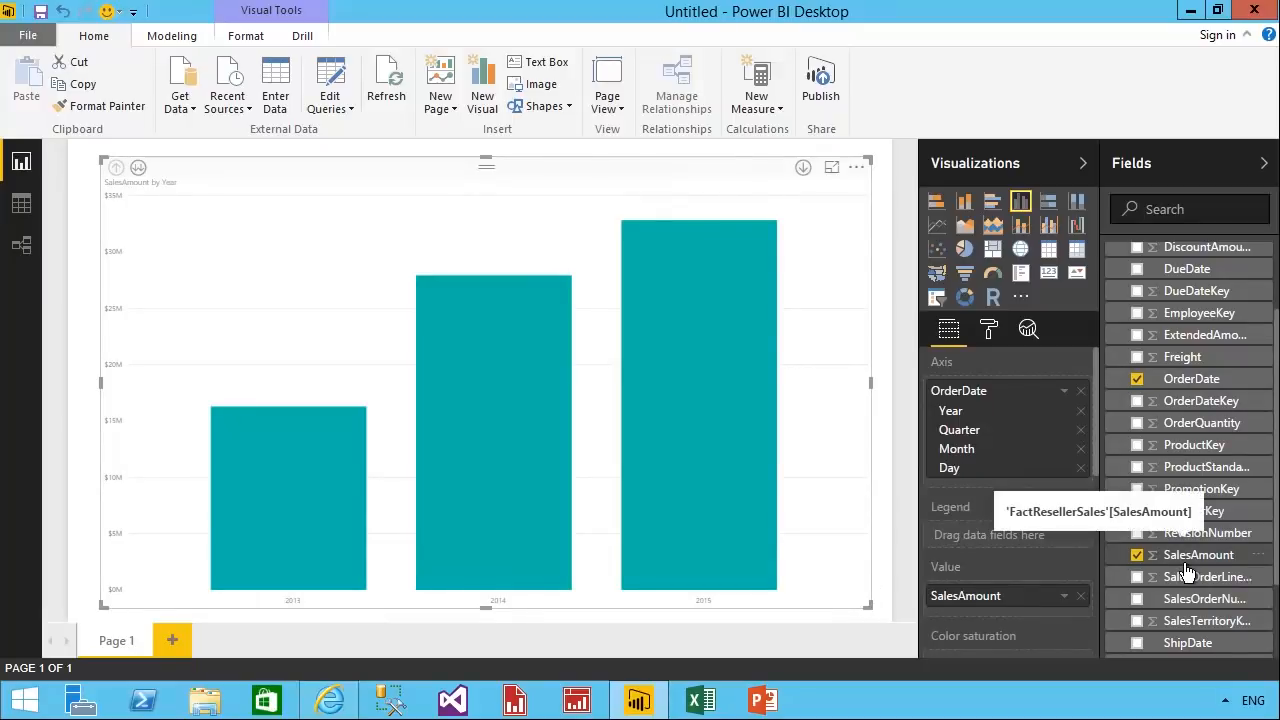
{"action": "left_click", "coordinate": [819, 182]}
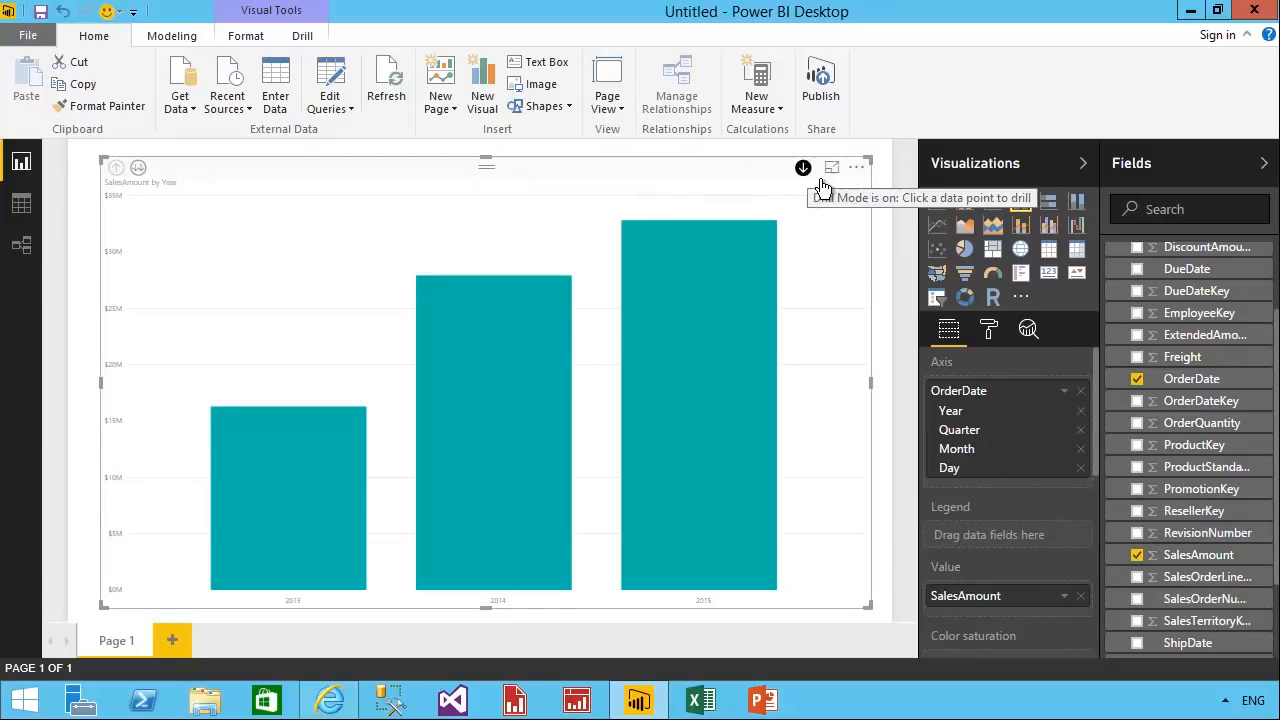
{"action": "left_click", "coordinate": [737, 353]}
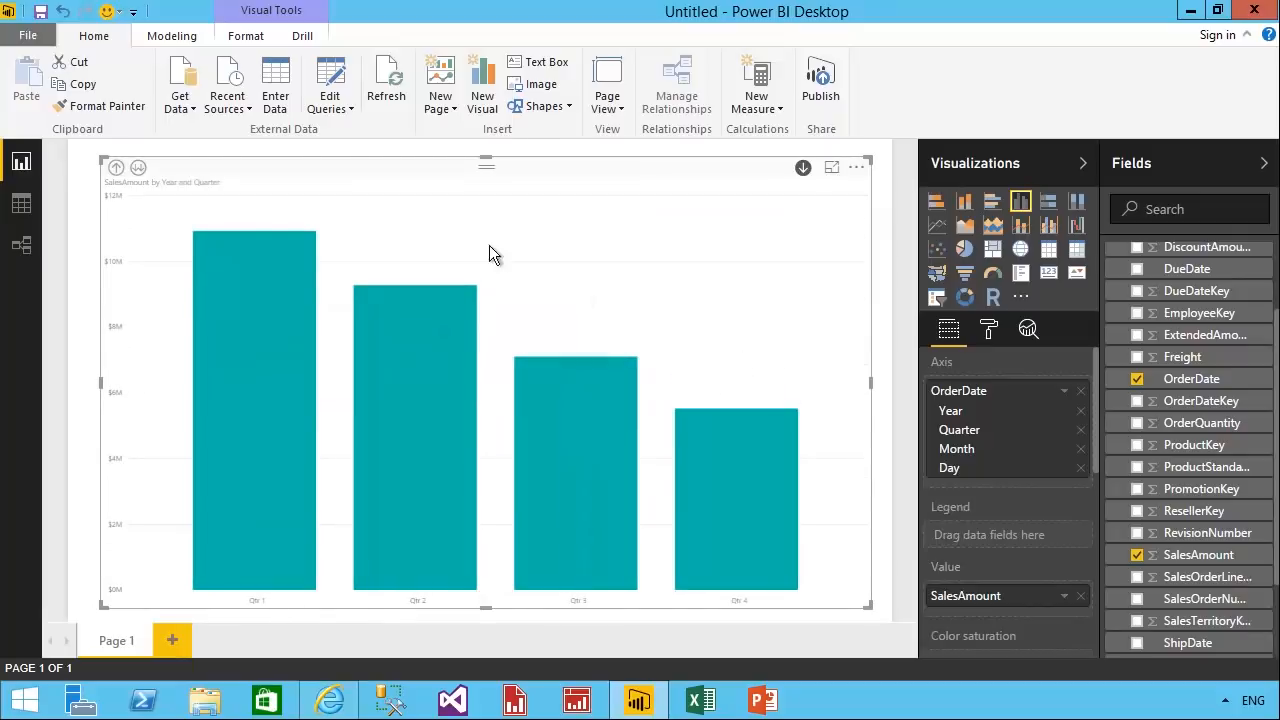
{"action": "left_click", "coordinate": [155, 188]}
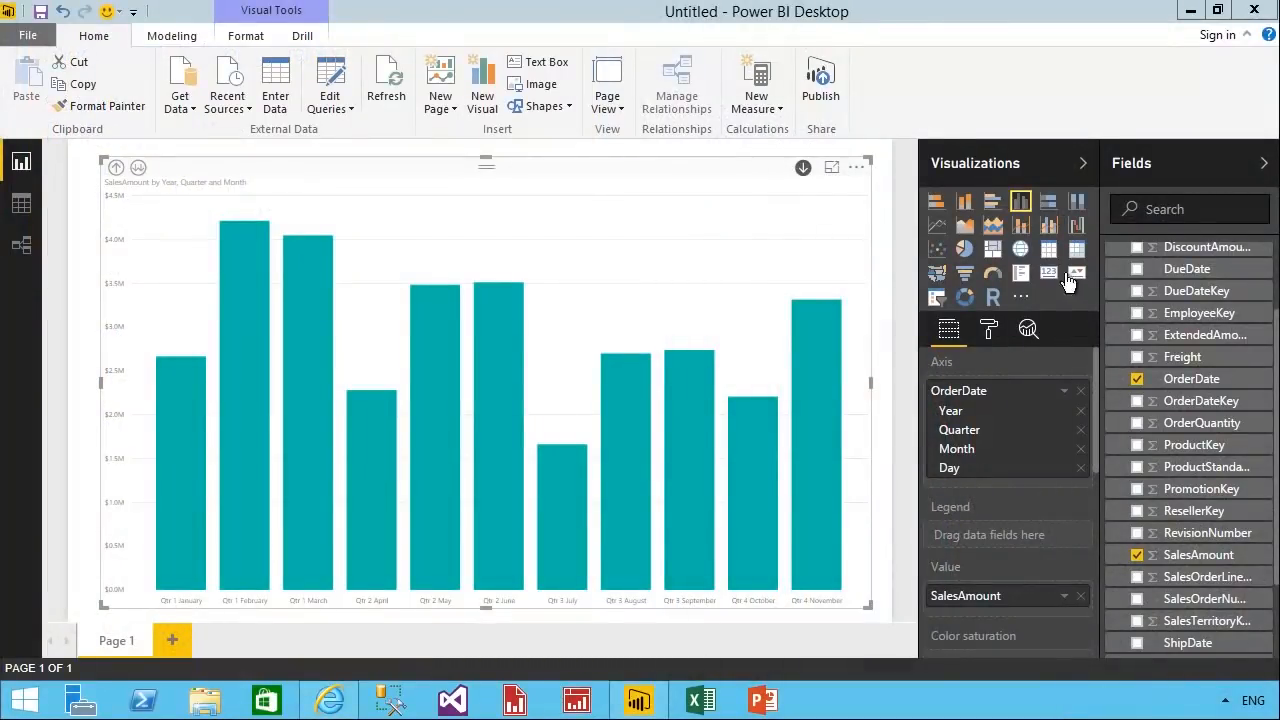
Remove the monthly SalesAmount chart from the report page.
{"action": "left_click", "coordinate": [858, 169]}
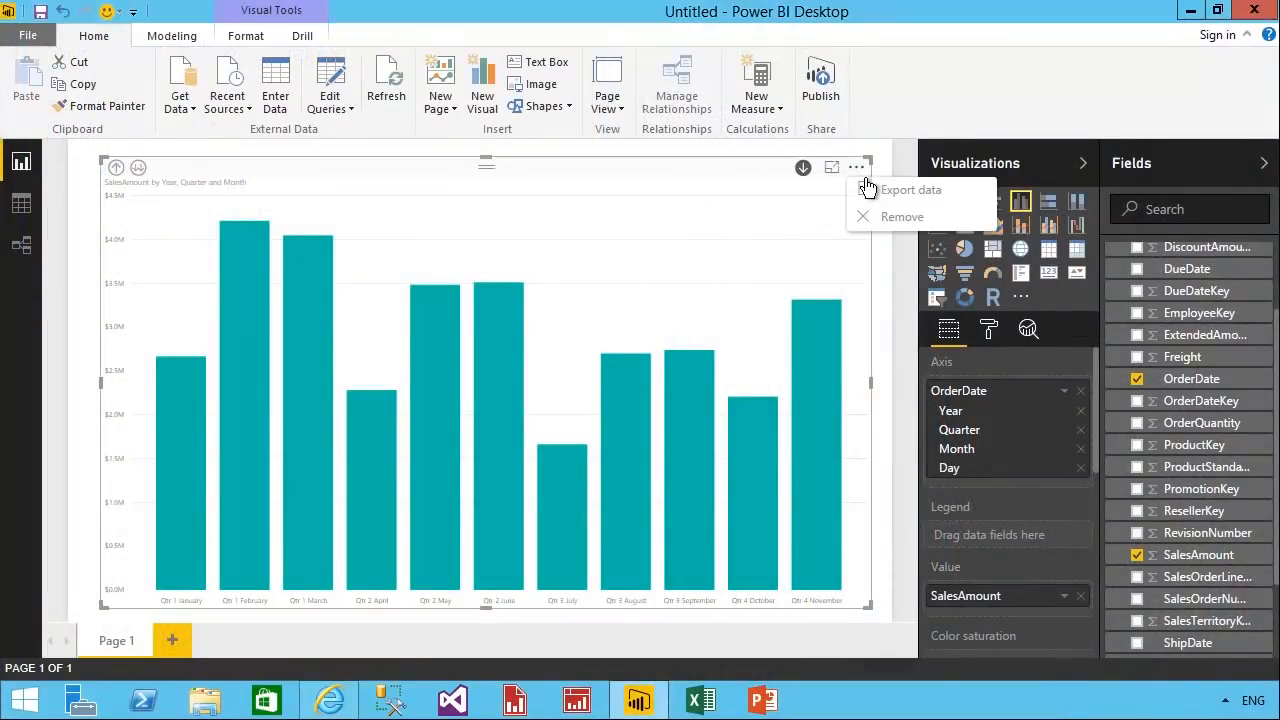
{"action": "left_click", "coordinate": [954, 224]}
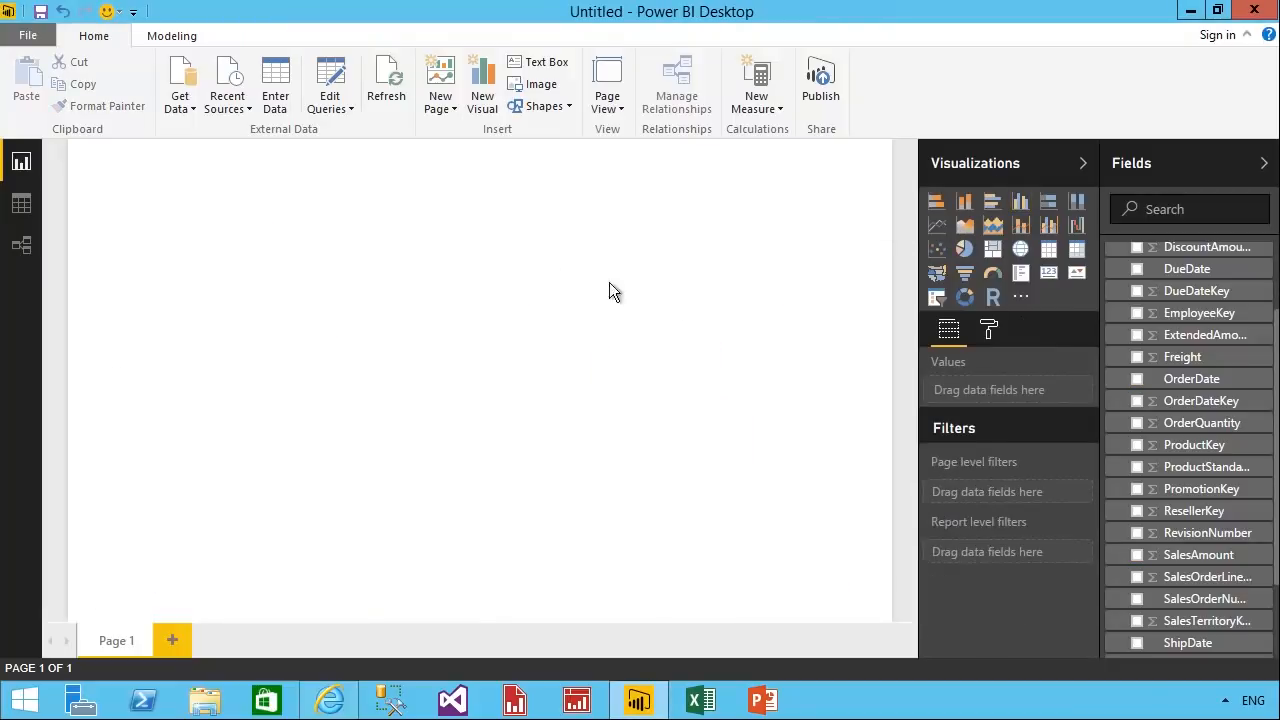
Edit the FactResellerSales query to keep only the SalesAmount, OrderDate and DimReseller columns.
{"action": "left_click", "coordinate": [330, 112]}
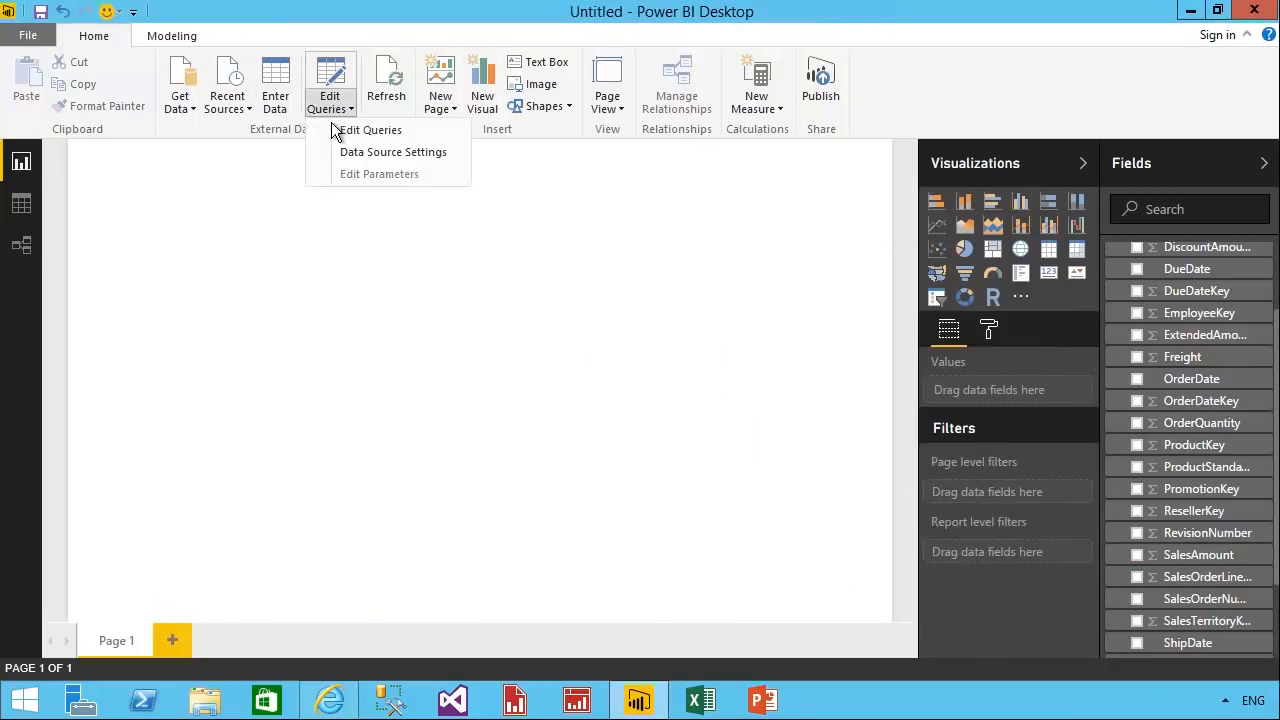
{"action": "left_click", "coordinate": [385, 136]}
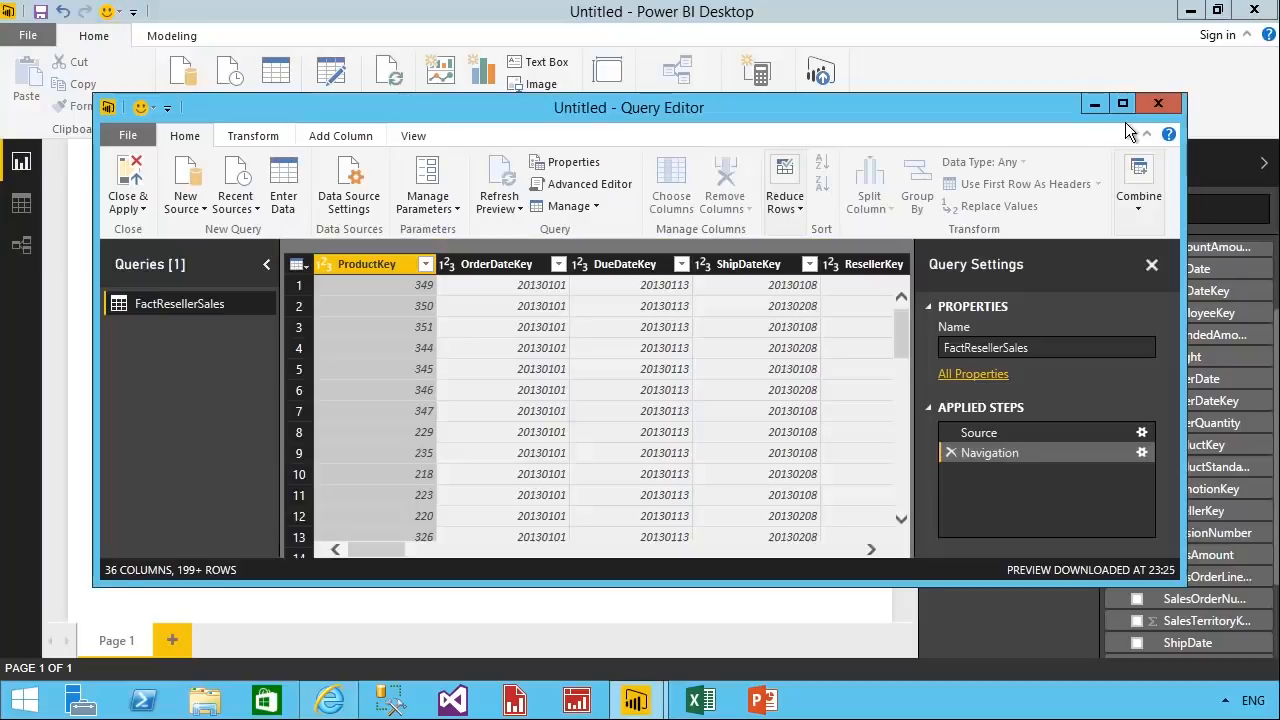
{"action": "left_click", "coordinate": [1131, 110]}
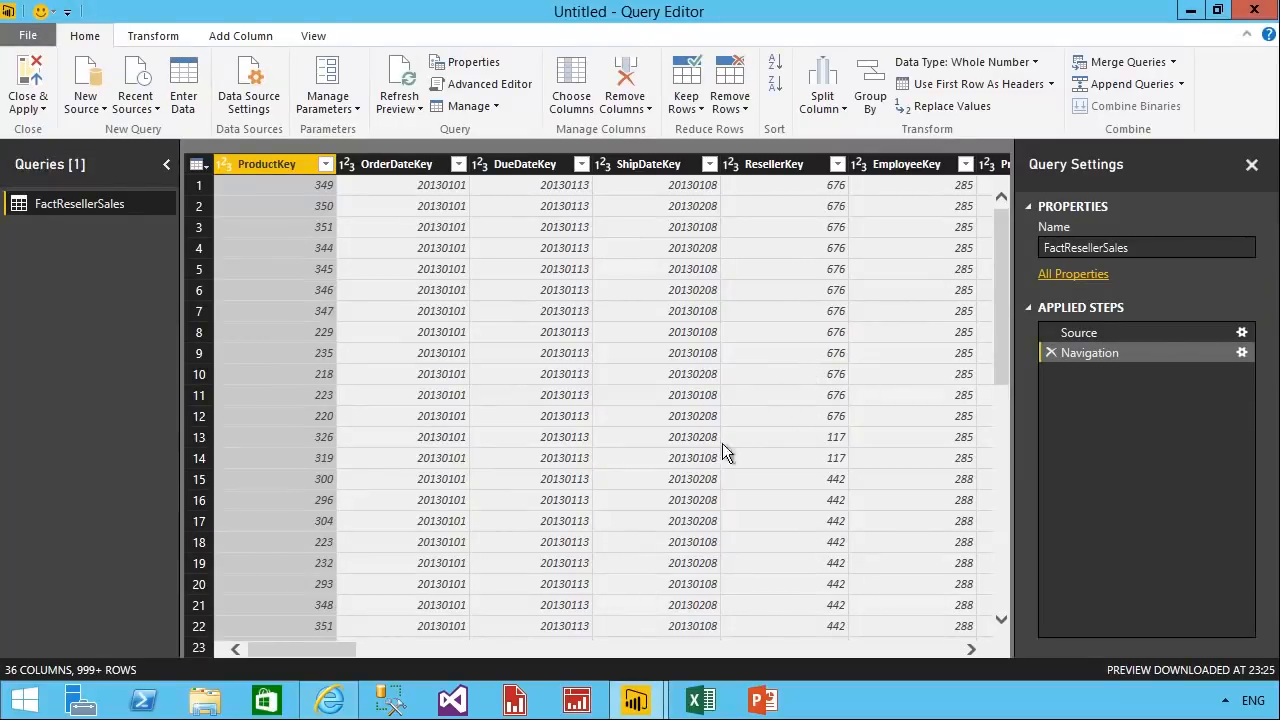
{"action": "left_click_drag", "start_coordinate": [354, 652], "coordinate": [440, 672]}
{"action": "left_click_drag", "start_coordinate": [471, 667], "coordinate": [929, 679]}
{"action": "left_click", "coordinate": [899, 172]}
{"action": "left_click", "coordinate": [790, 187]}
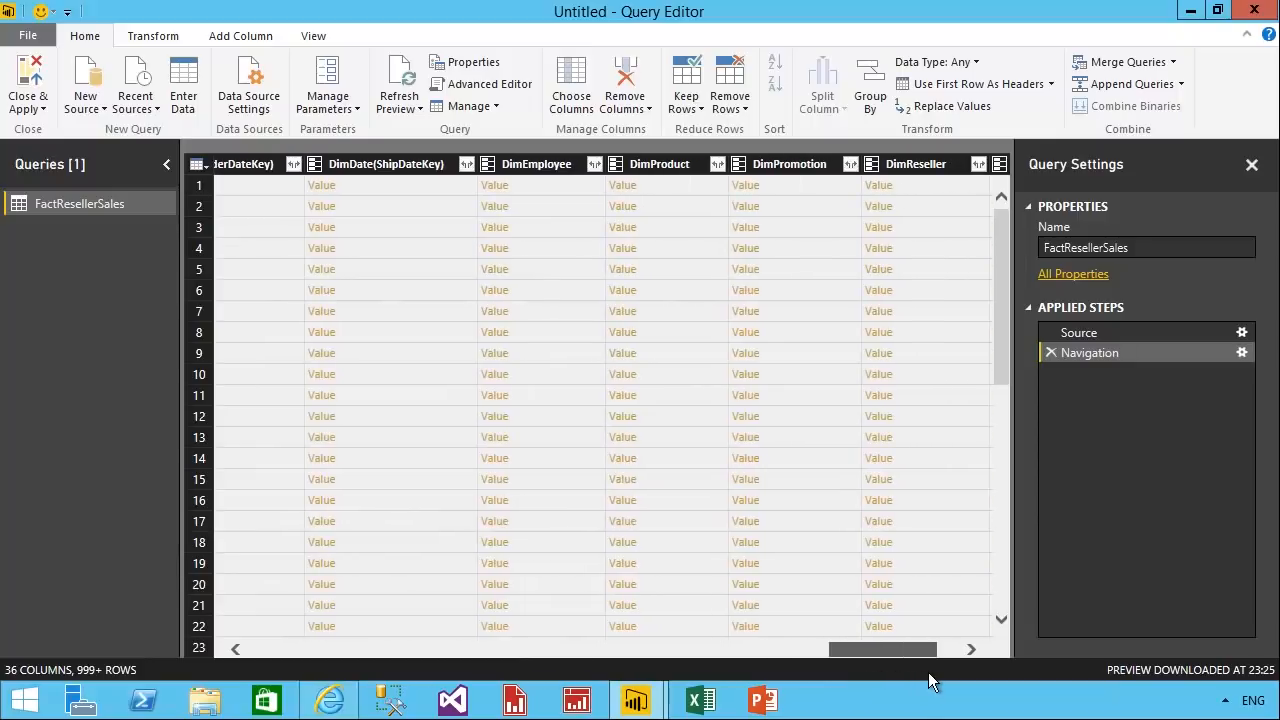
{"action": "left_click", "coordinate": [921, 189]}
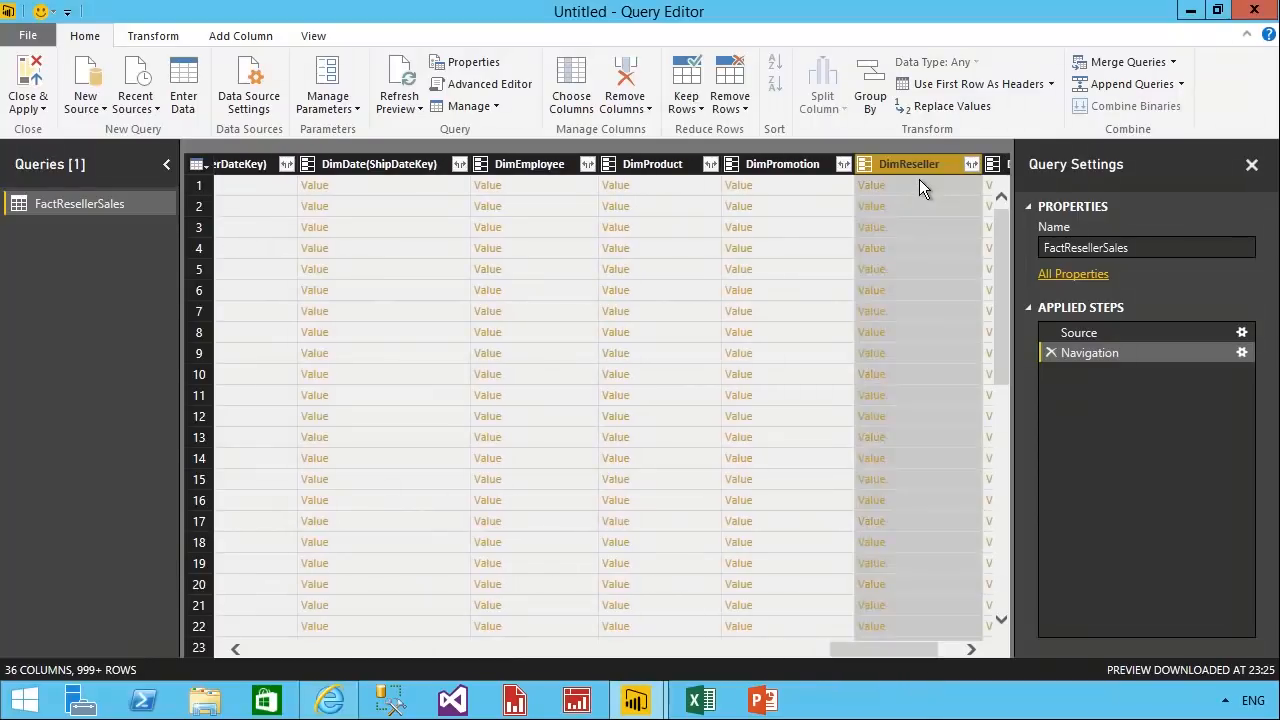
{"action": "right_click", "coordinate": [919, 189]}
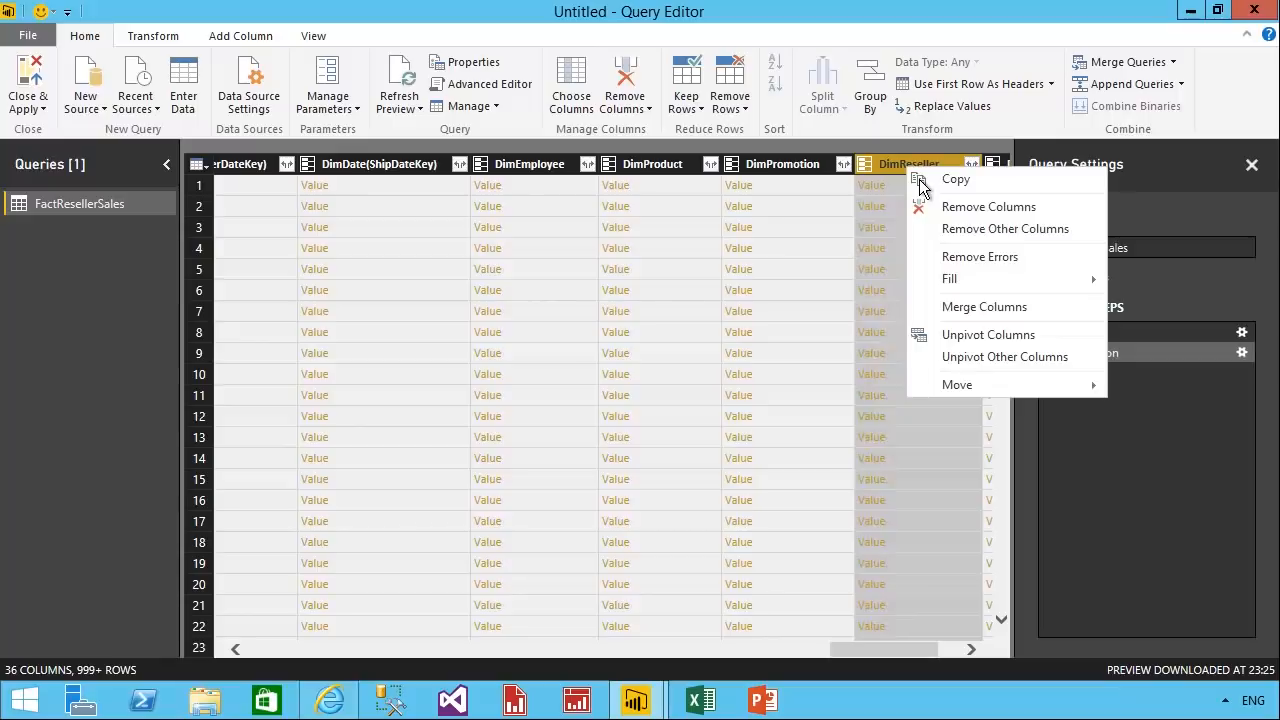
{"action": "left_click", "coordinate": [1087, 232]}
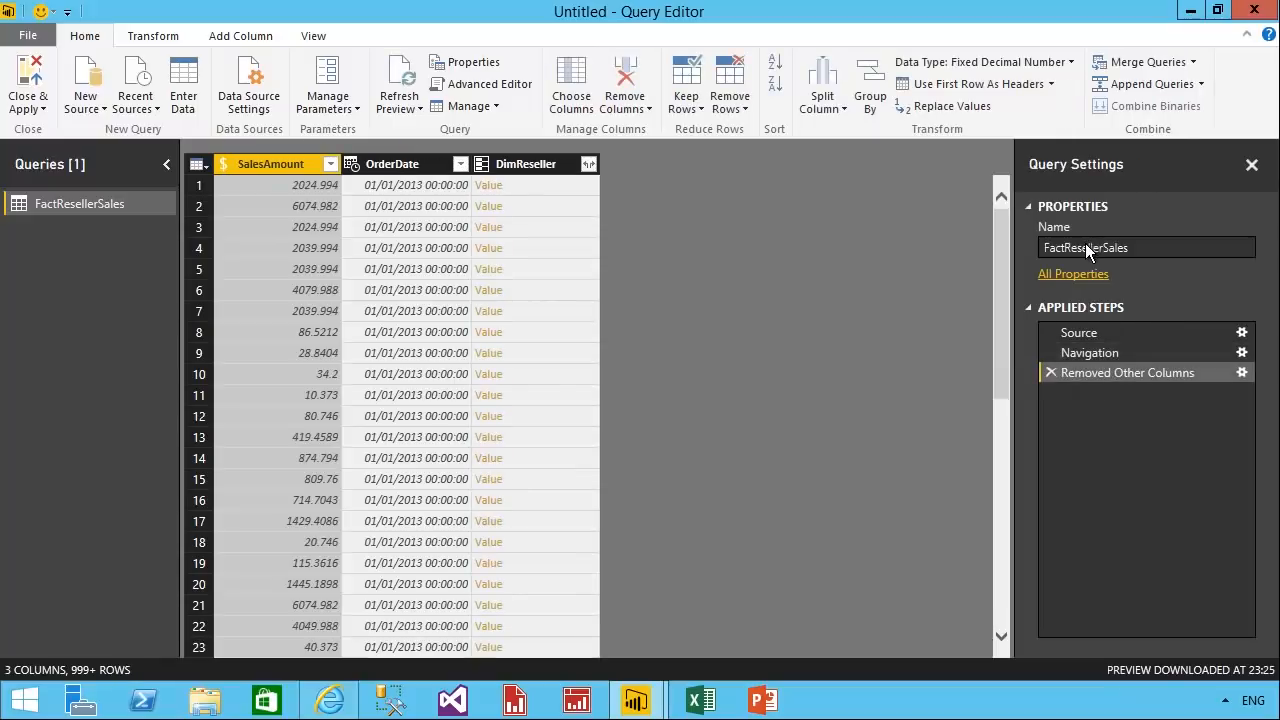
Expand the DimReseller column to only BusinessType and DimGeography, without using the original column name as prefix.
{"action": "left_click", "coordinate": [530, 184]}
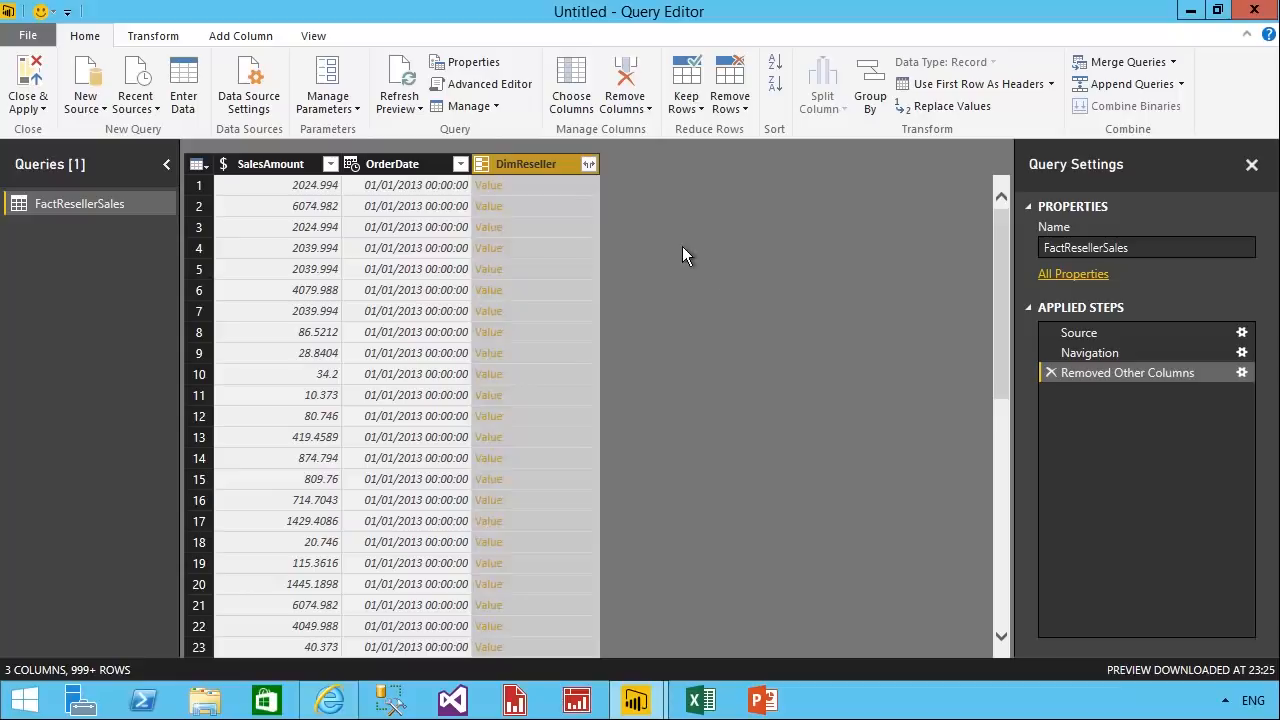
{"action": "left_click", "coordinate": [590, 165]}
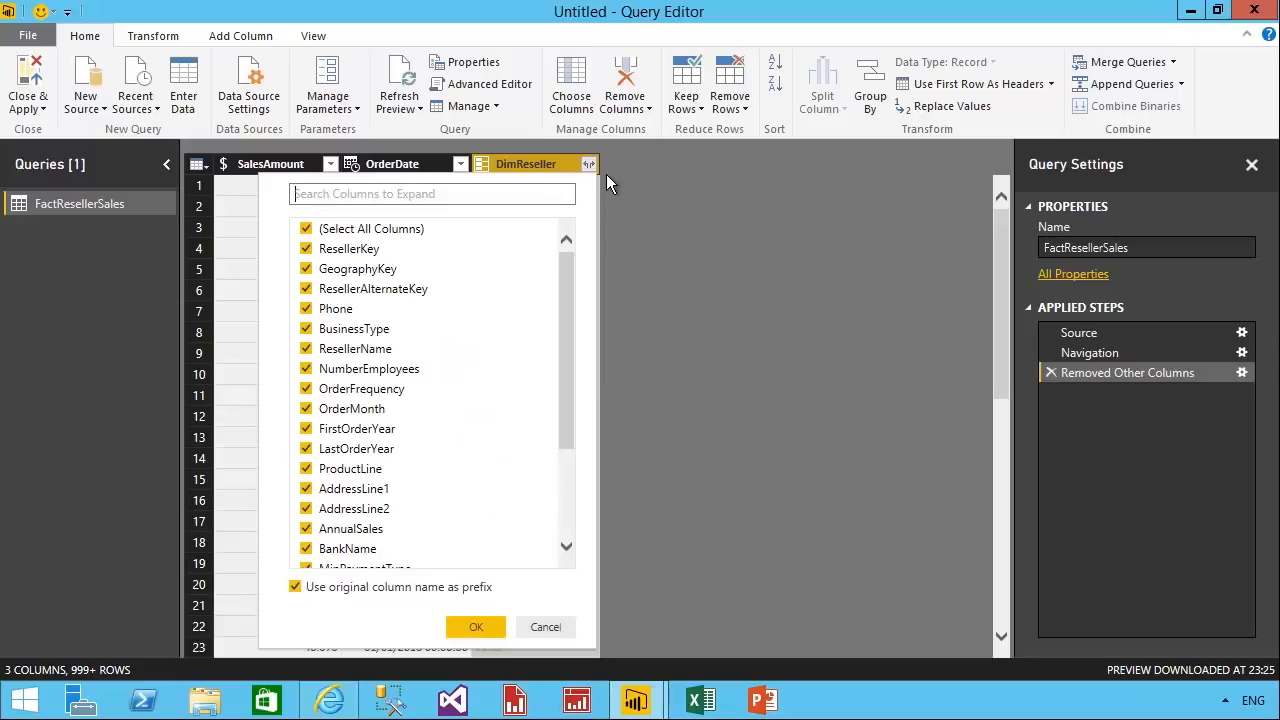
{"action": "key", "text": "Tab"}
{"action": "key", "text": "space"}
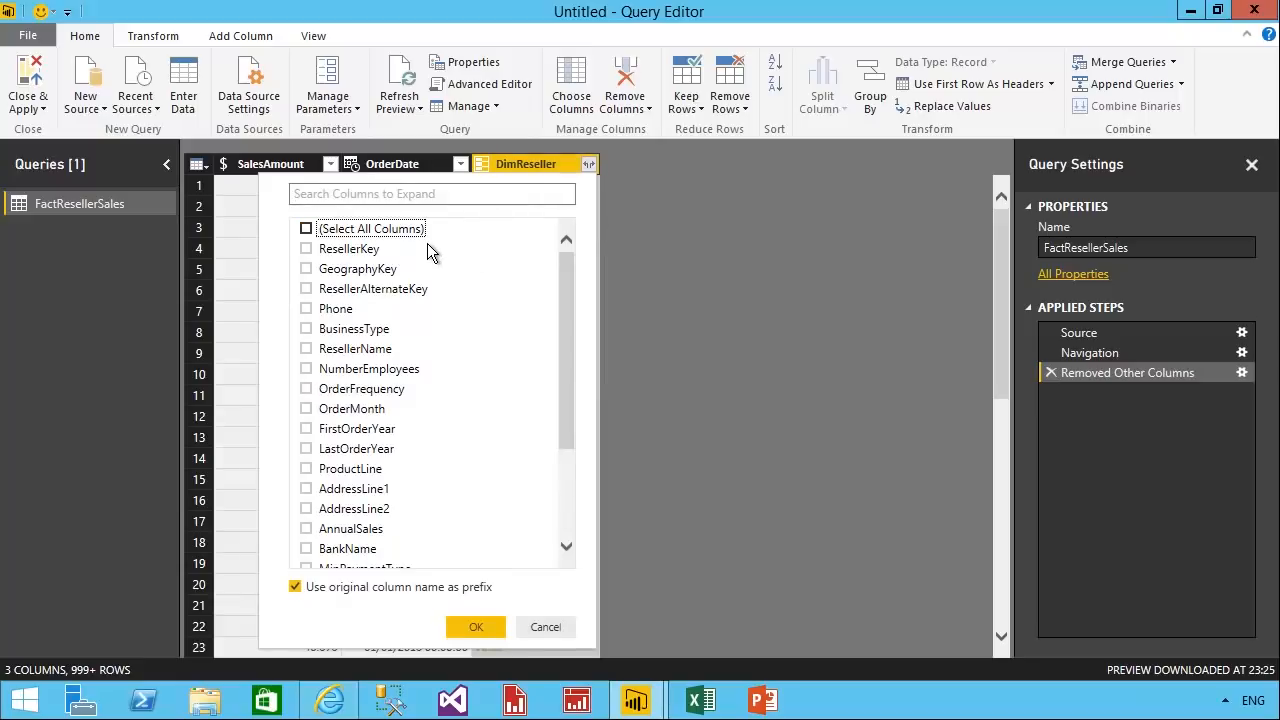
{"action": "left_click", "coordinate": [388, 336]}
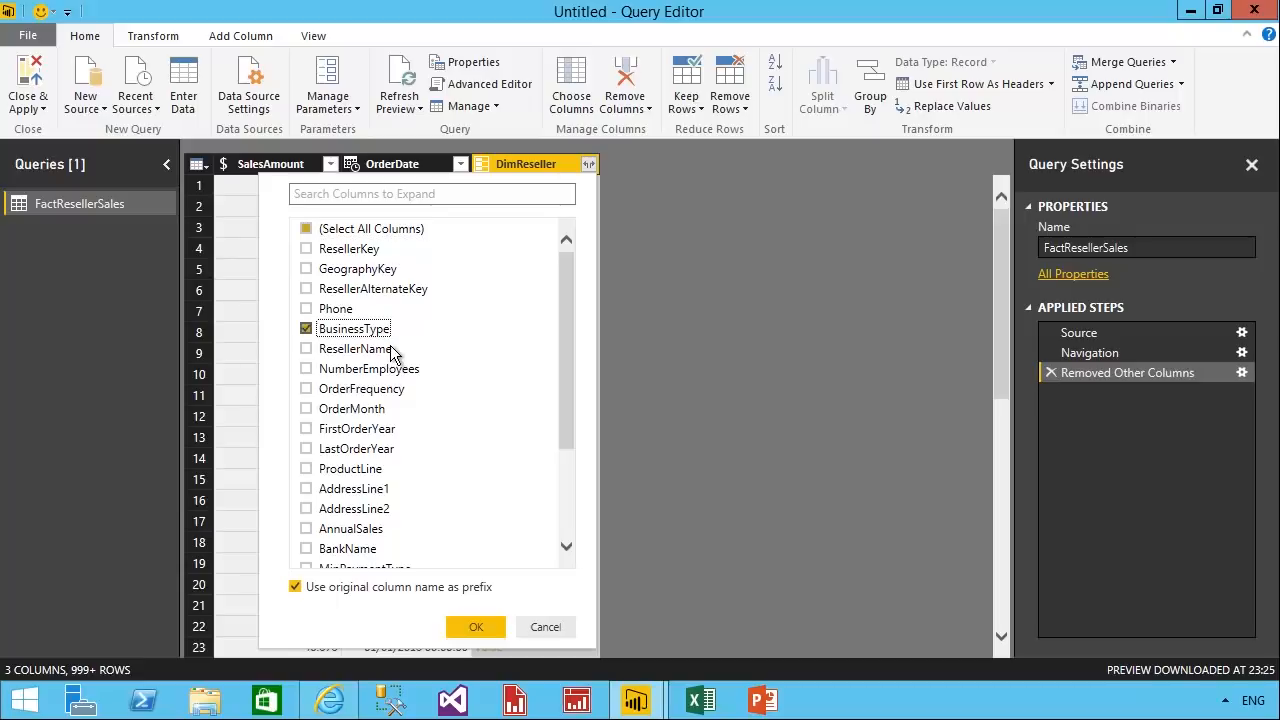
{"action": "left_click_drag", "start_coordinate": [576, 432], "coordinate": [567, 560]}
{"action": "left_click", "coordinate": [326, 504]}
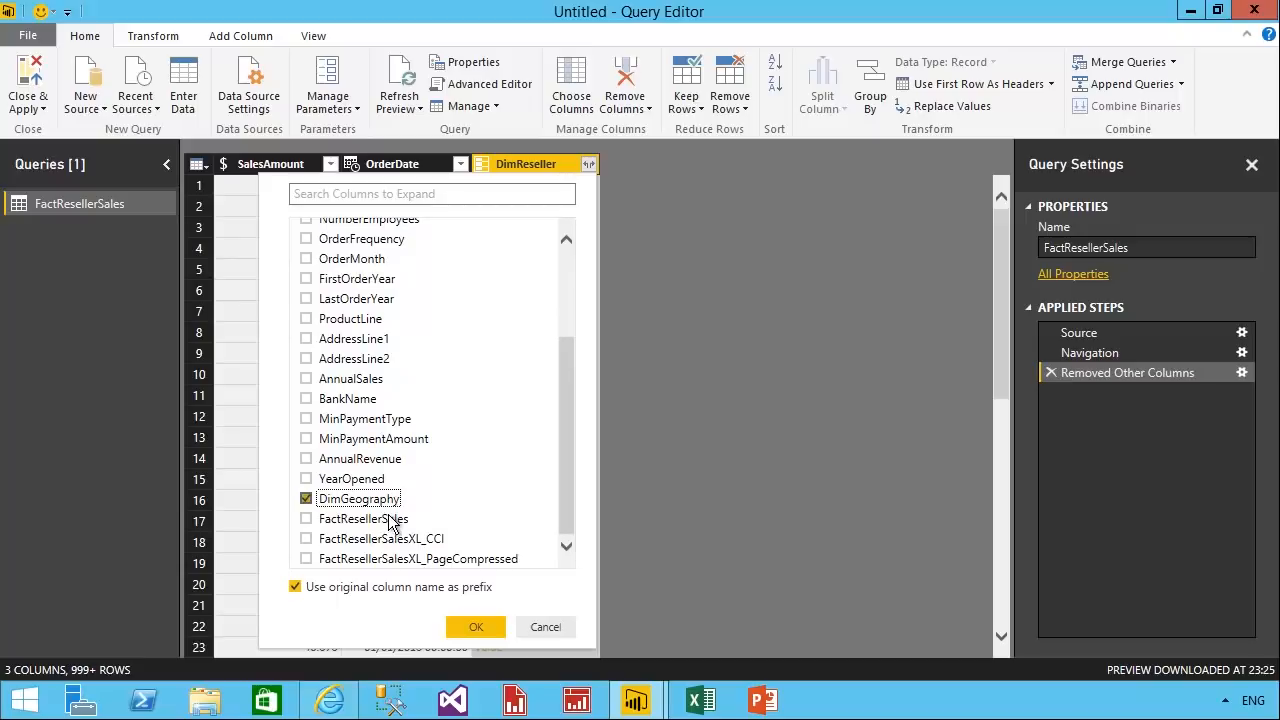
{"action": "left_click", "coordinate": [304, 590]}
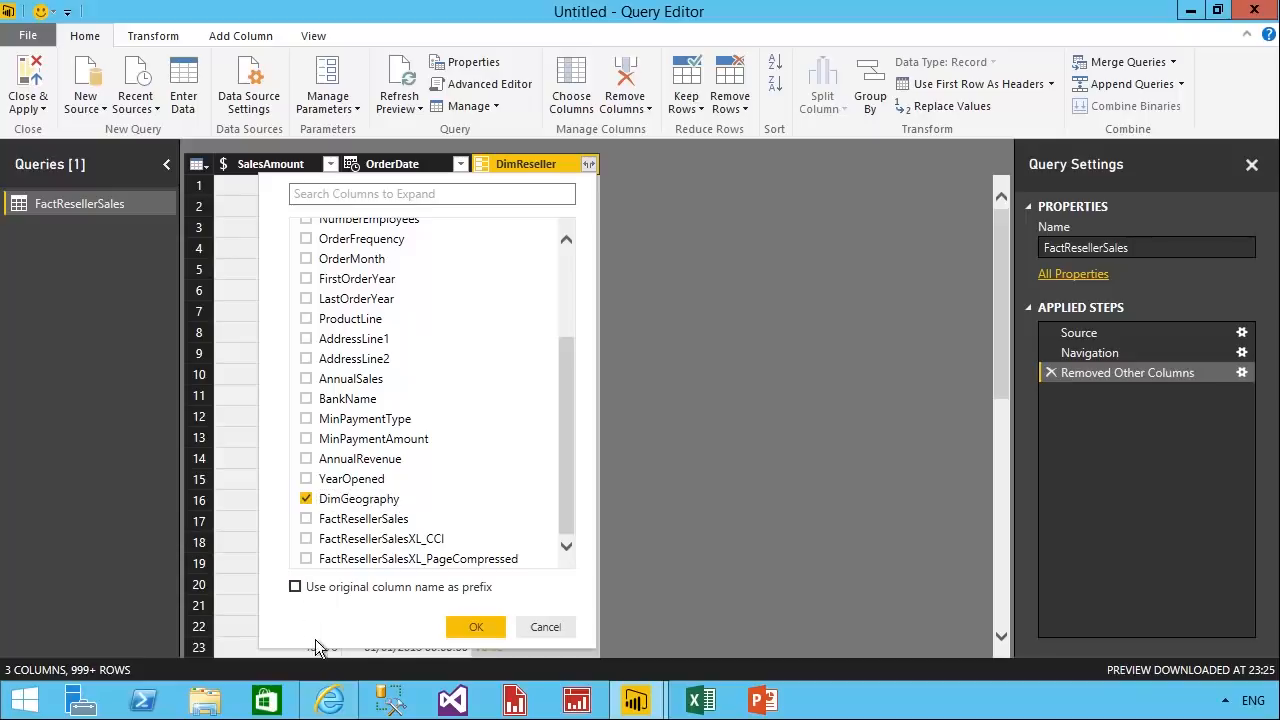
{"action": "left_click", "coordinate": [473, 628]}
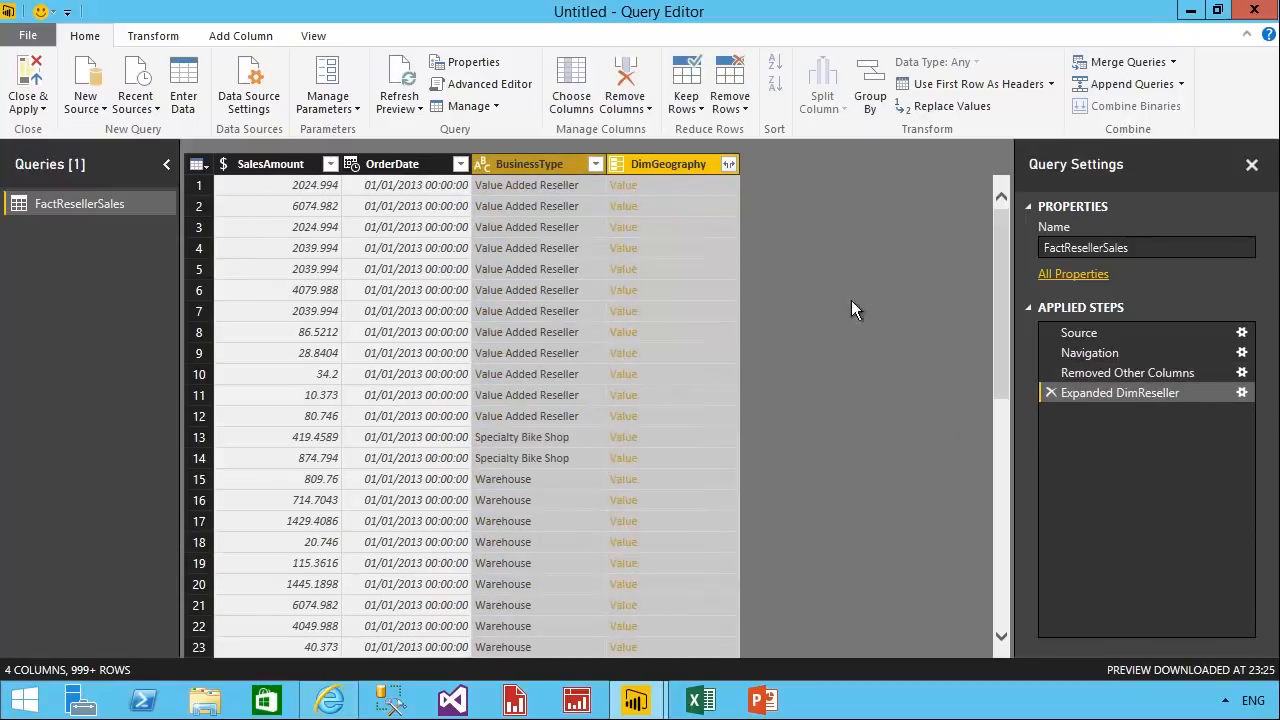
Expand the DimGeography column to only EnglishCountryRegionName, without a column name prefix.
{"action": "left_click", "coordinate": [687, 175]}
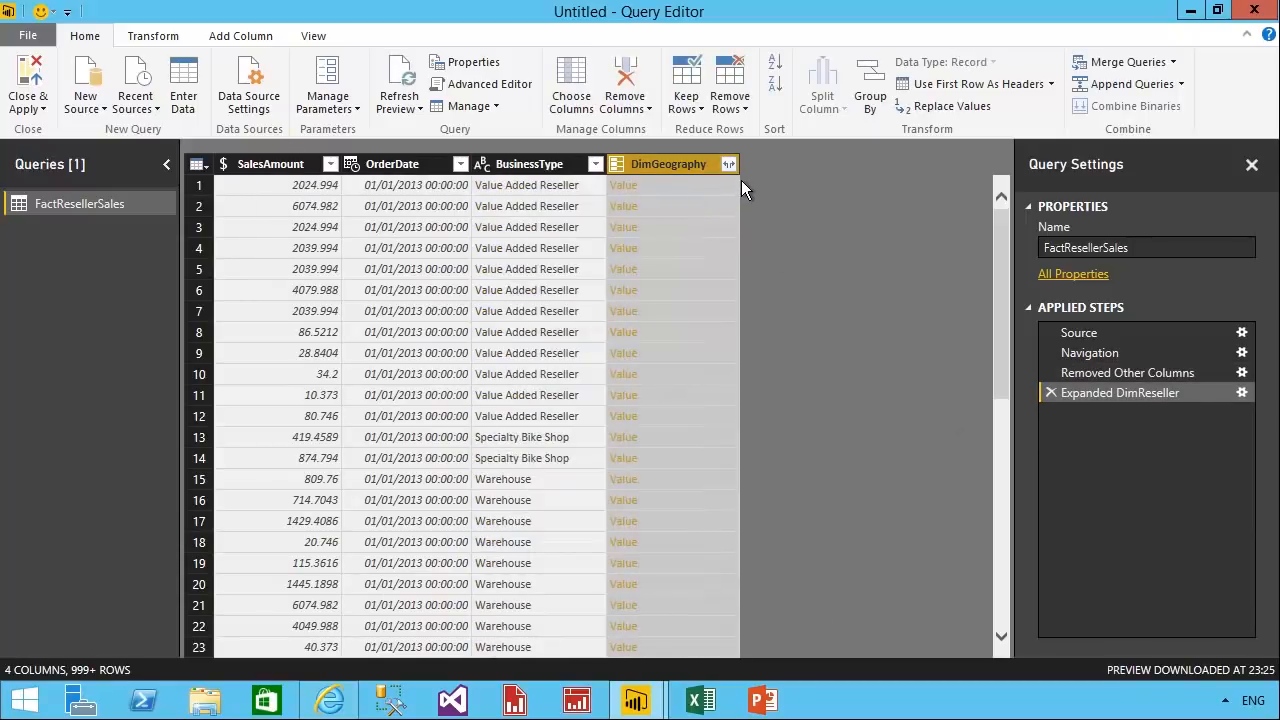
{"action": "left_click", "coordinate": [729, 164]}
{"action": "left_click", "coordinate": [557, 237]}
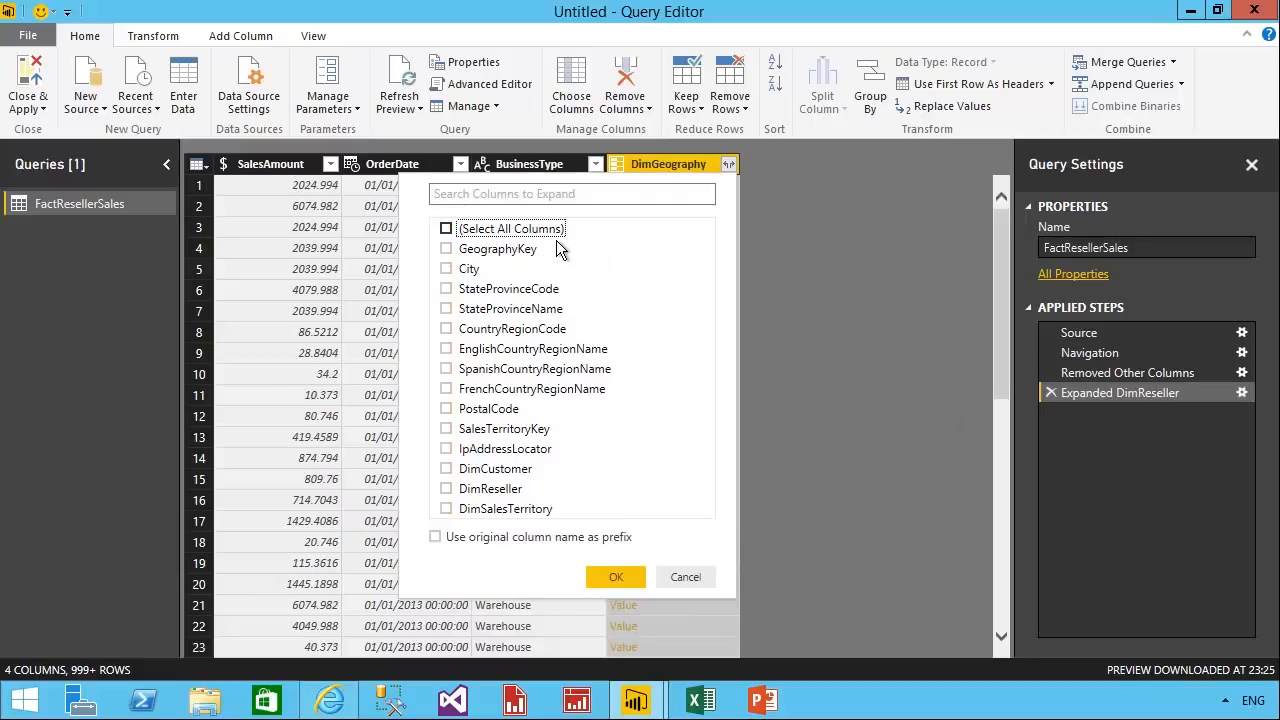
{"action": "left_click", "coordinate": [590, 354]}
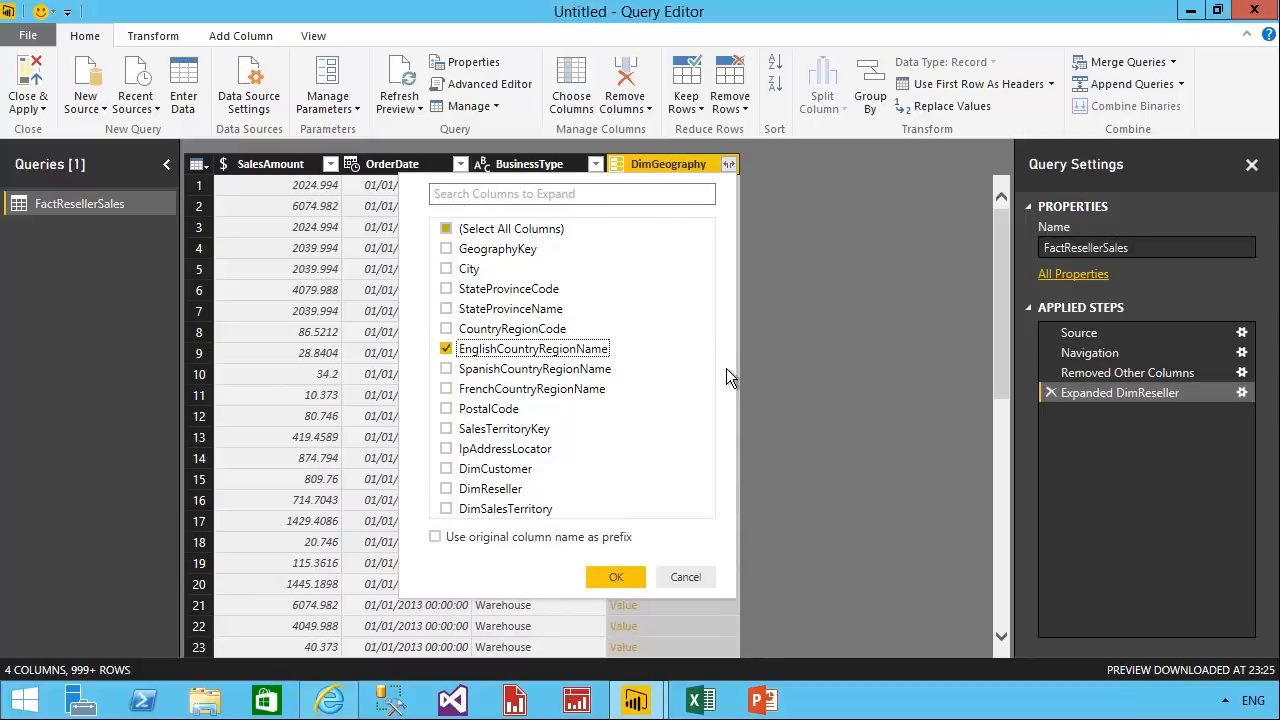
{"action": "left_click", "coordinate": [630, 582]}
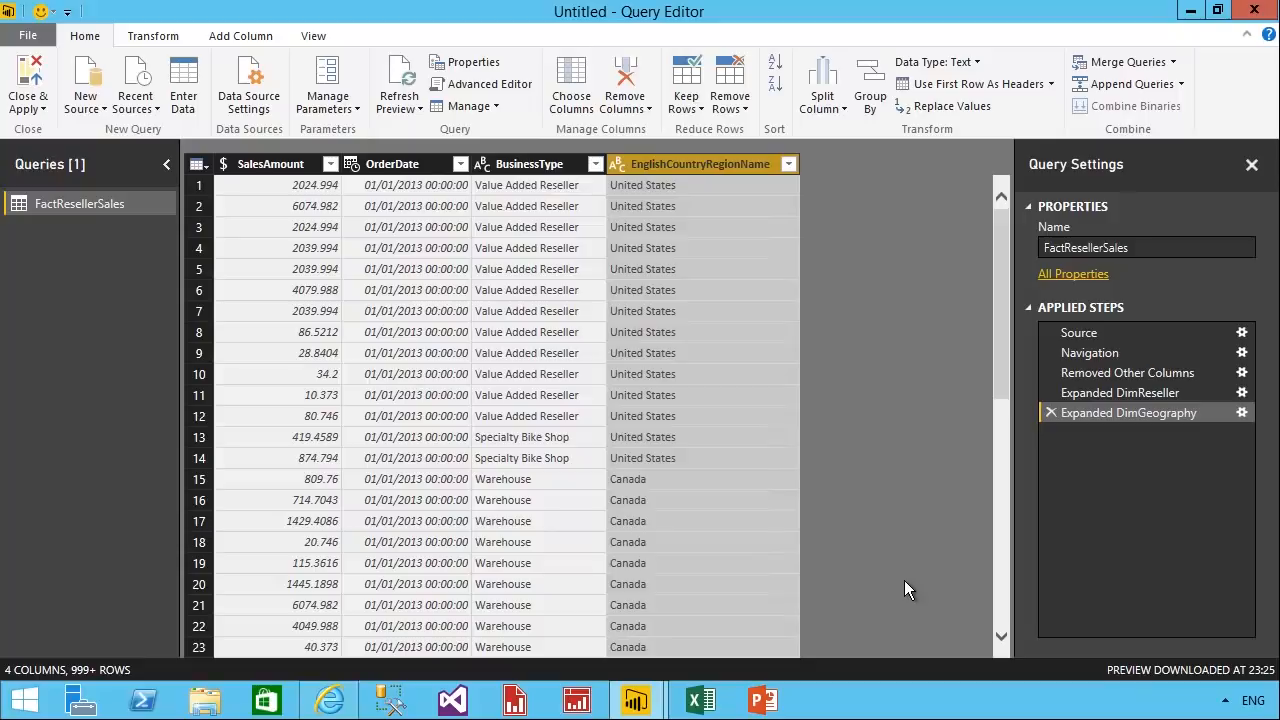
Rename the SalesAmount column of the FactResellerSales query as Sales.
{"action": "right_click", "coordinate": [278, 168]}
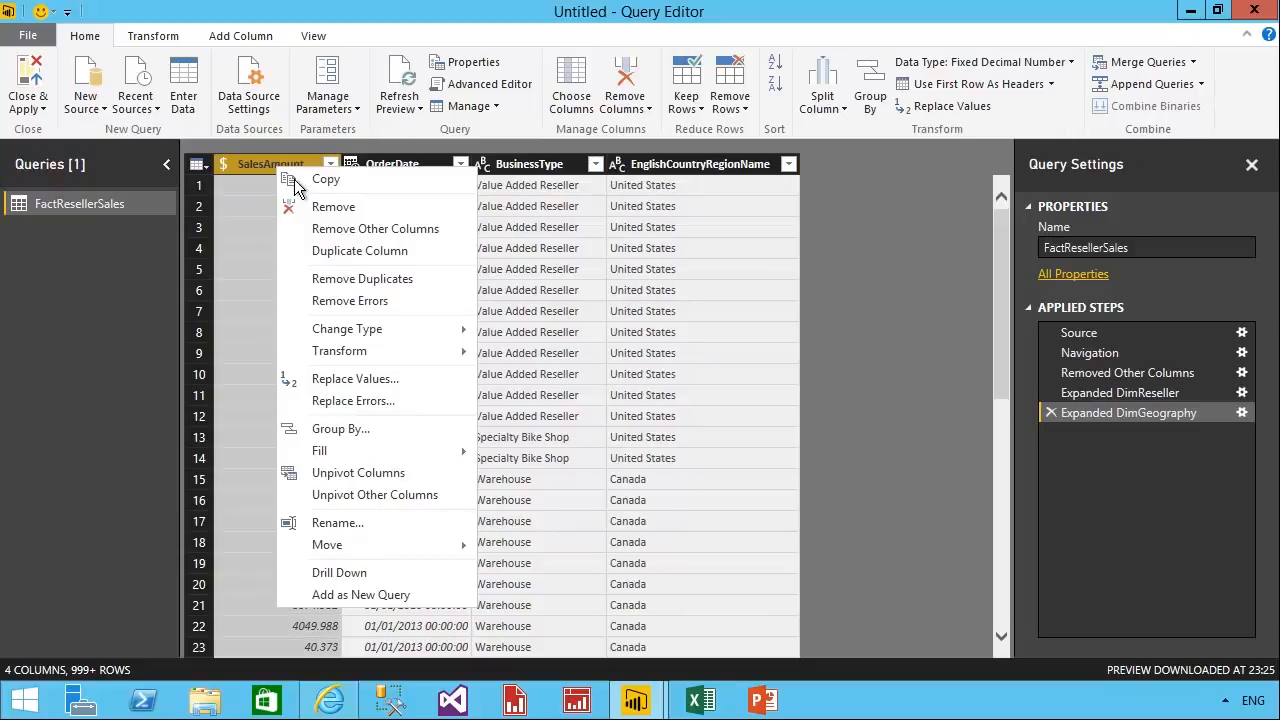
{"action": "left_click", "coordinate": [387, 523]}
{"action": "type", "text": "Sales"}
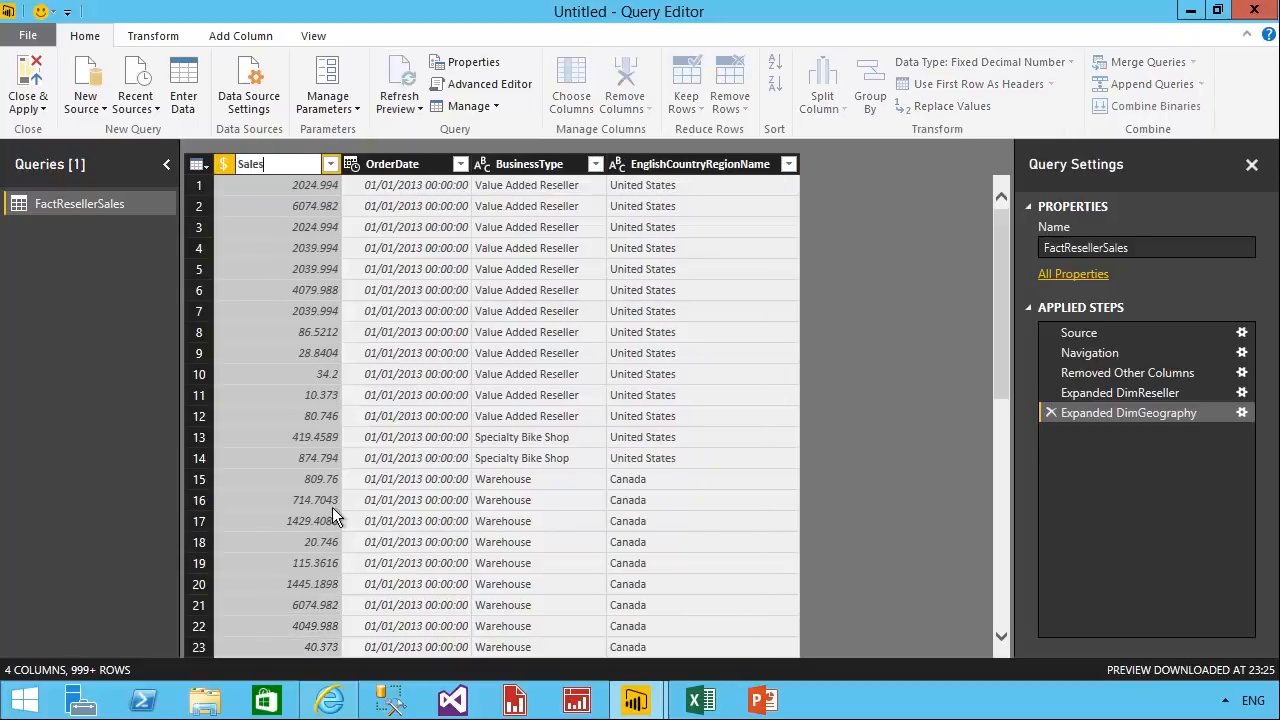
{"action": "key", "text": "Return"}
Rename the OrderDate column of the query as Order Date.
{"action": "right_click", "coordinate": [390, 166]}
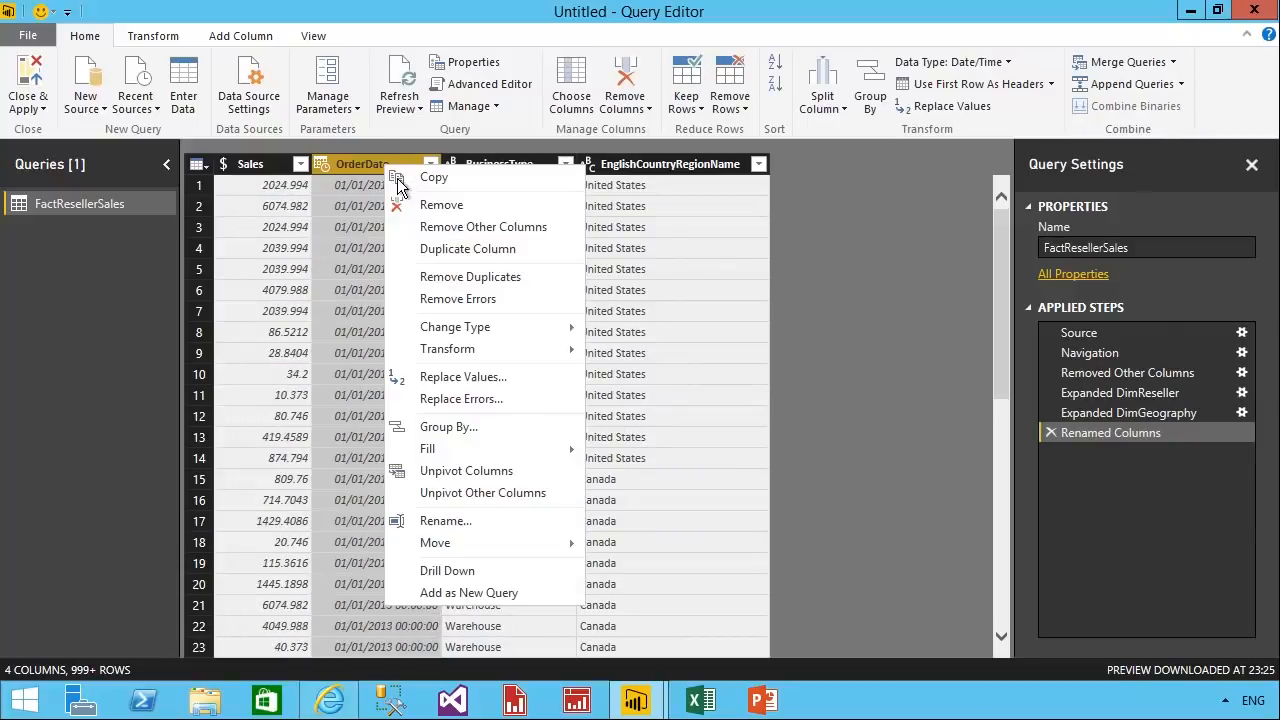
{"action": "left_click", "coordinate": [471, 527]}
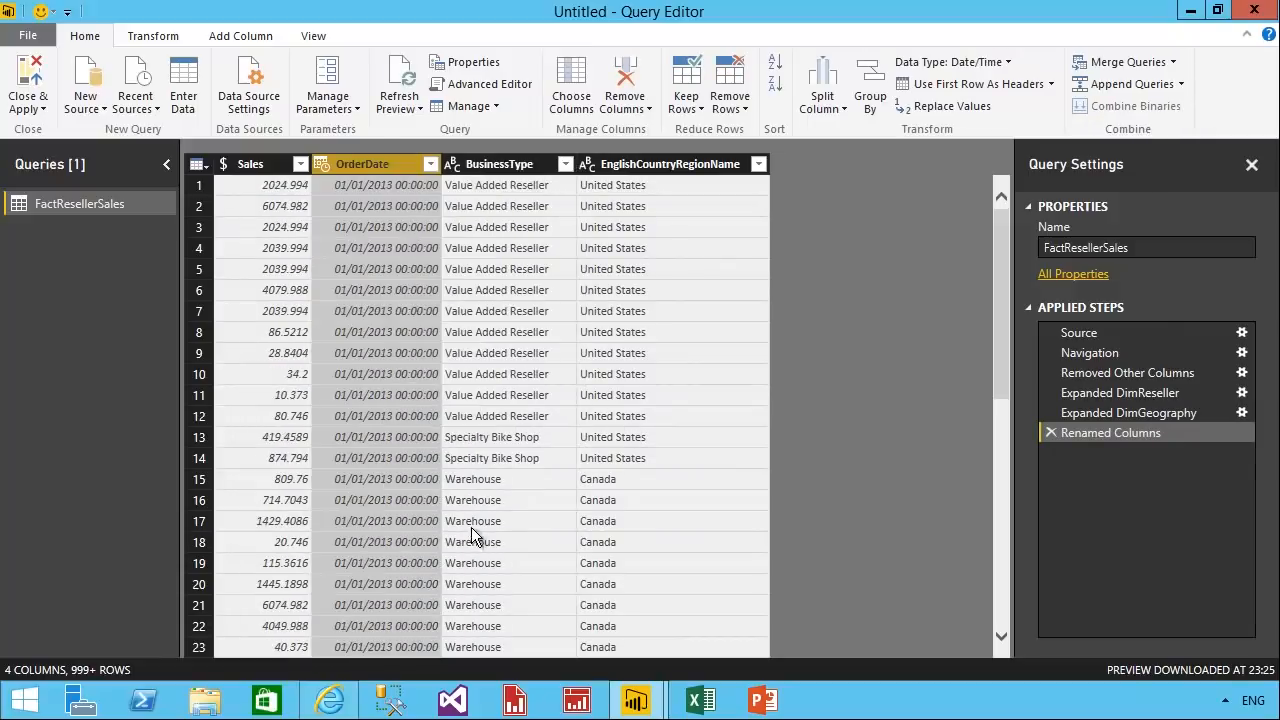
{"action": "type", "text": "Order Dater"}
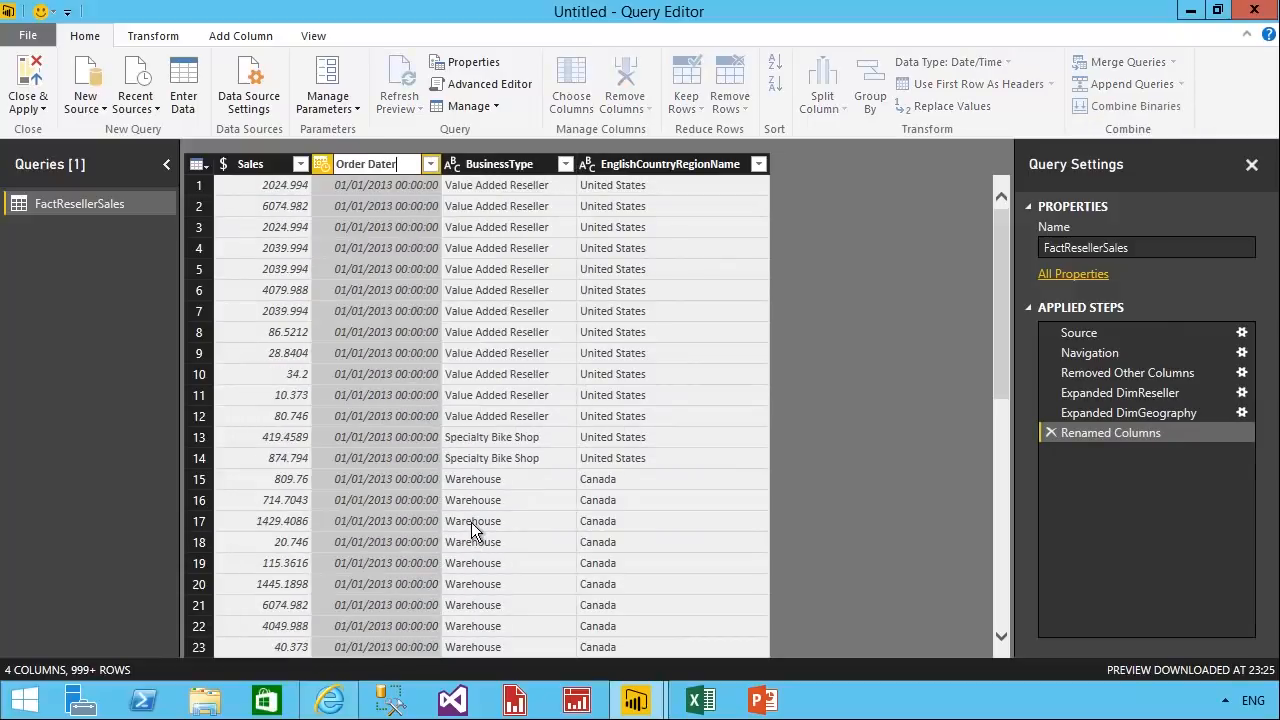
{"action": "key", "text": "Return"}
{"action": "right_click", "coordinate": [405, 166]}
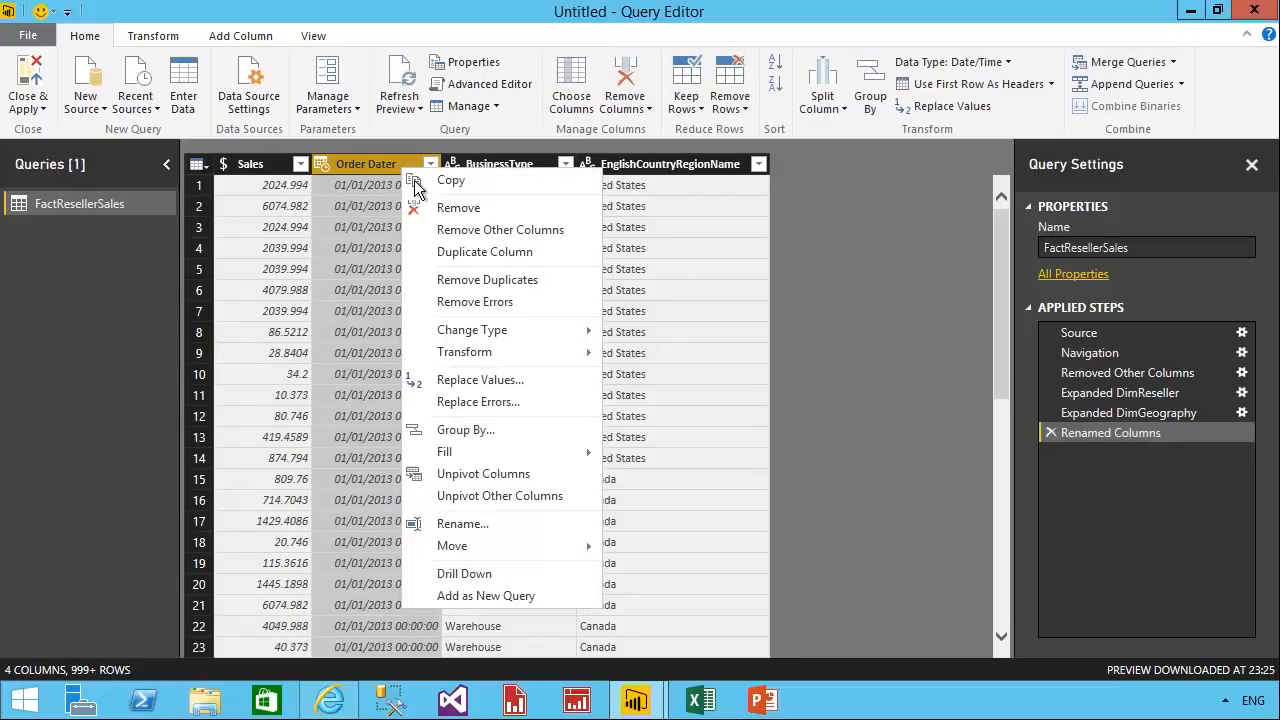
{"action": "left_click", "coordinate": [456, 524]}
{"action": "left_click", "coordinate": [418, 170]}
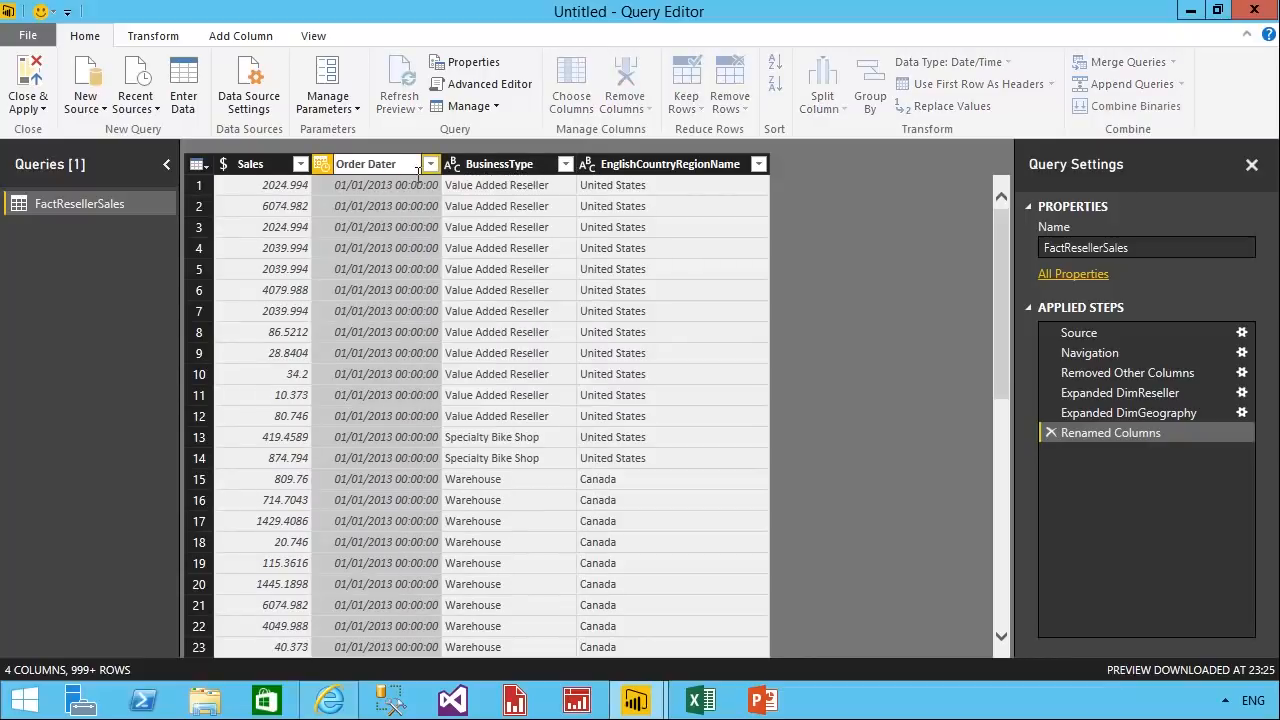
{"action": "key", "text": "BackSpace"}
{"action": "key", "text": "Return"}
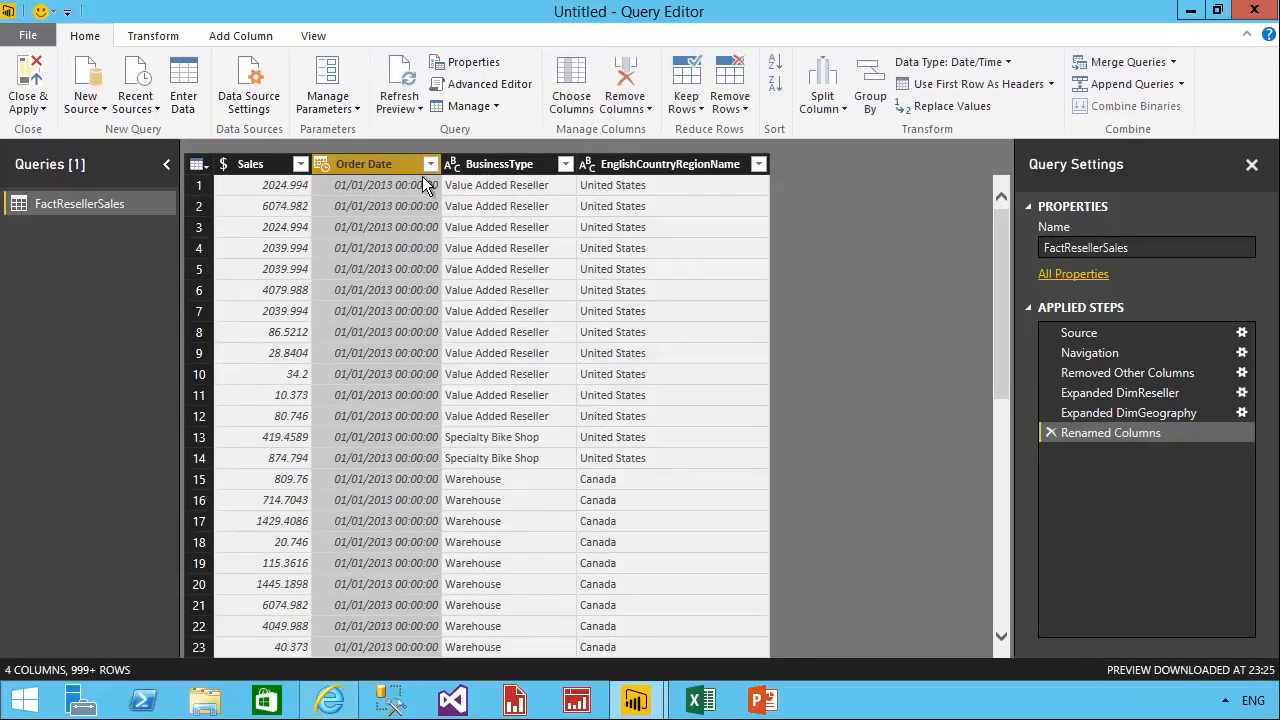
Rename the BusinessType column of the query as Business Type.
{"action": "left_click", "coordinate": [519, 174]}
{"action": "right_click", "coordinate": [519, 176]}
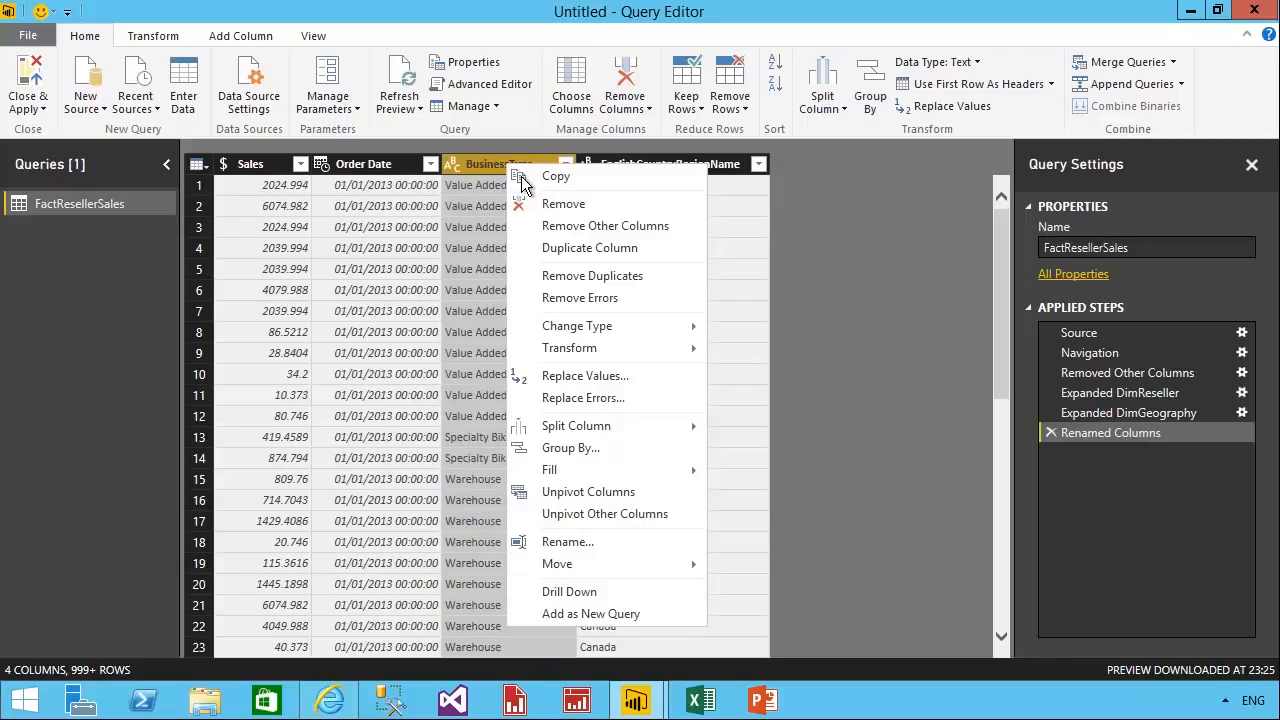
{"action": "left_click", "coordinate": [577, 540]}
{"action": "type", "text": "Business Type"}
{"action": "key", "text": "Return"}
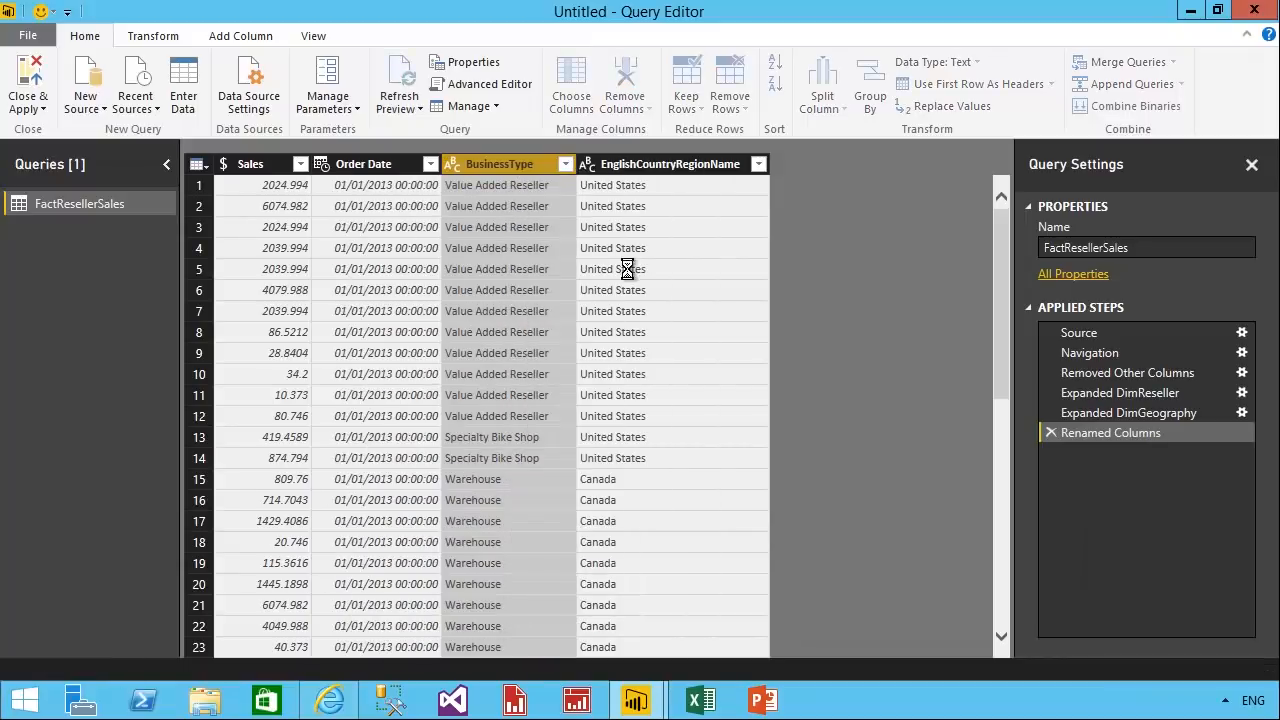
Rename the EnglishCountryRegionName column as Country, and apply the query changes to the data model.
{"action": "right_click", "coordinate": [692, 164]}
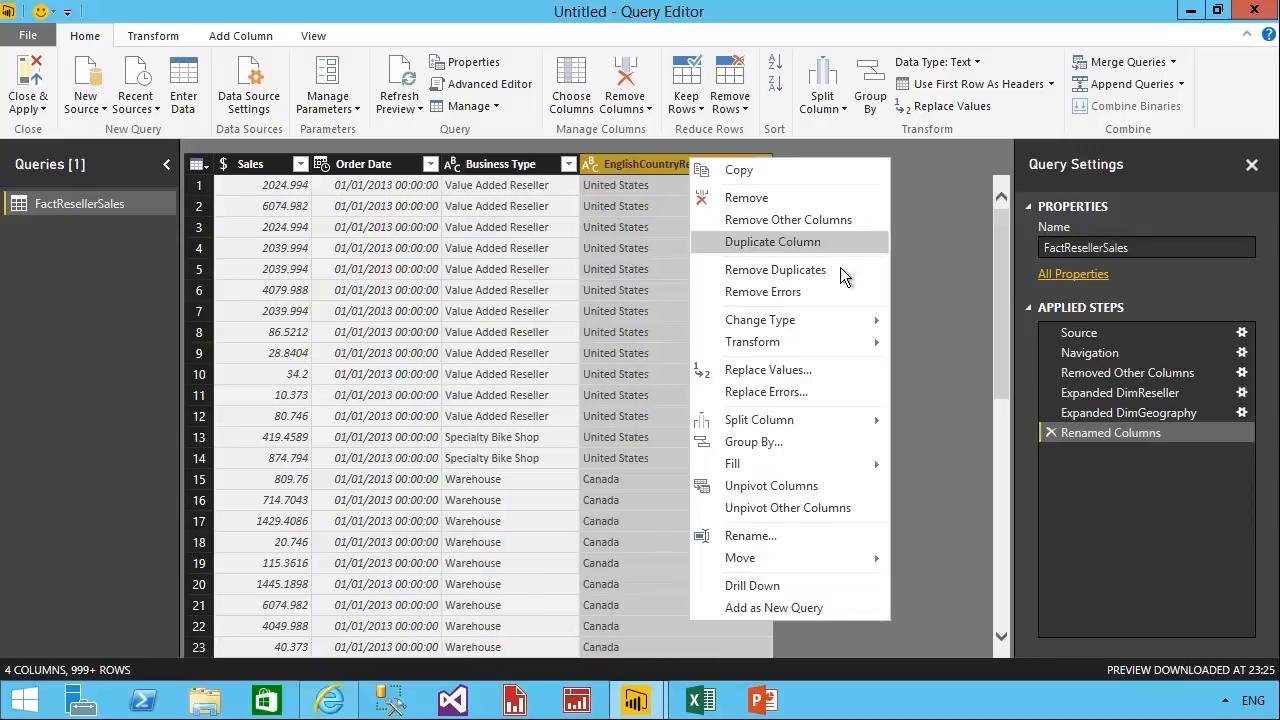
{"action": "left_click", "coordinate": [769, 536]}
{"action": "type", "text": "Cou"}
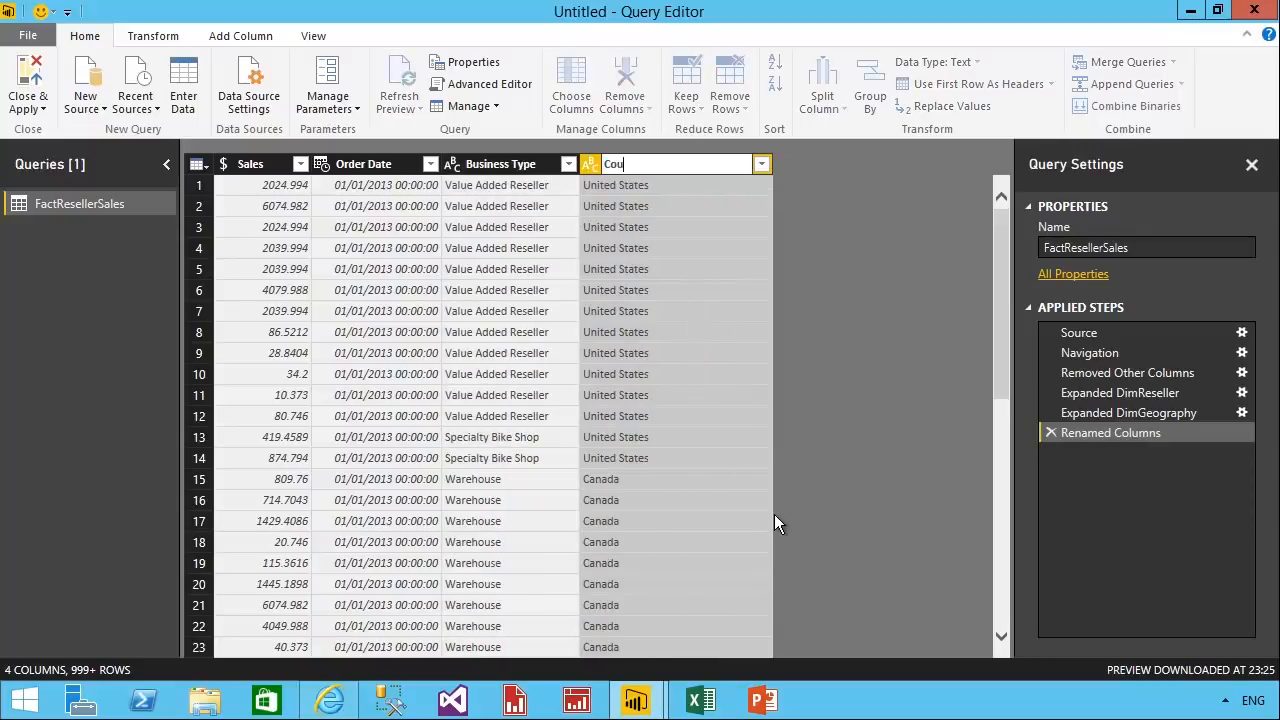
{"action": "type", "text": "ntry"}
{"action": "key", "text": "Return"}
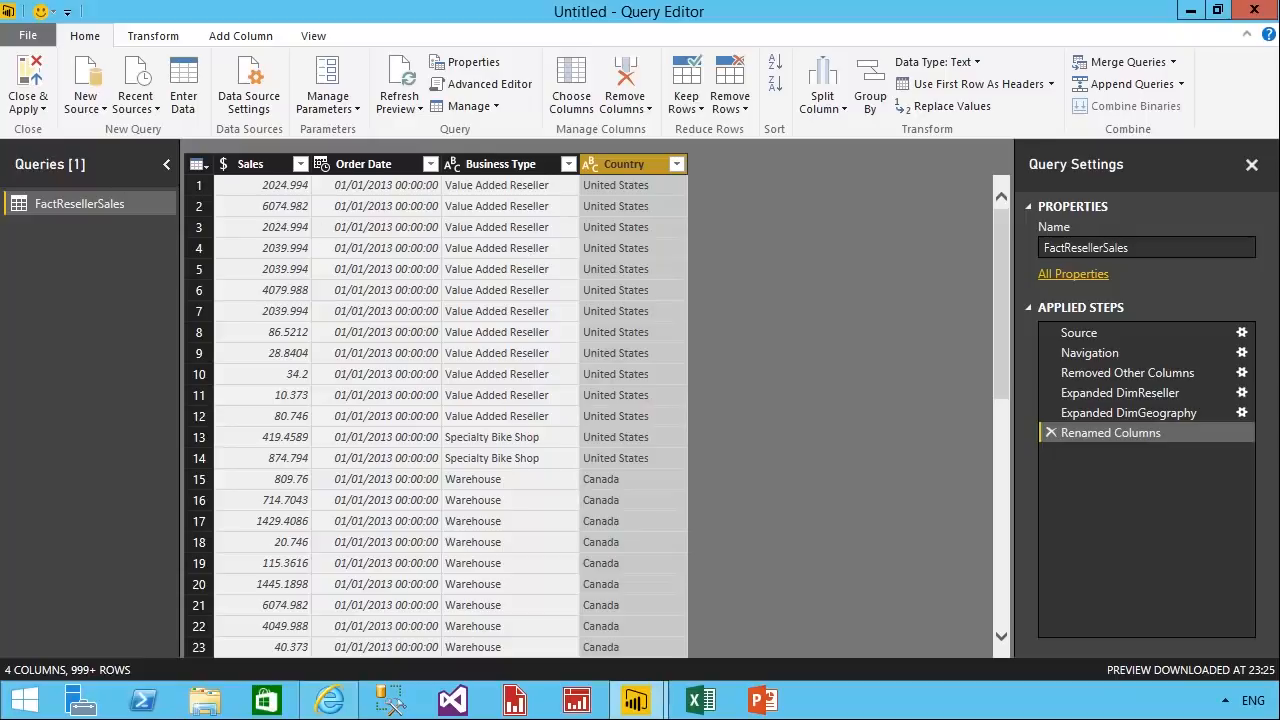
{"action": "left_click", "coordinate": [40, 88]}
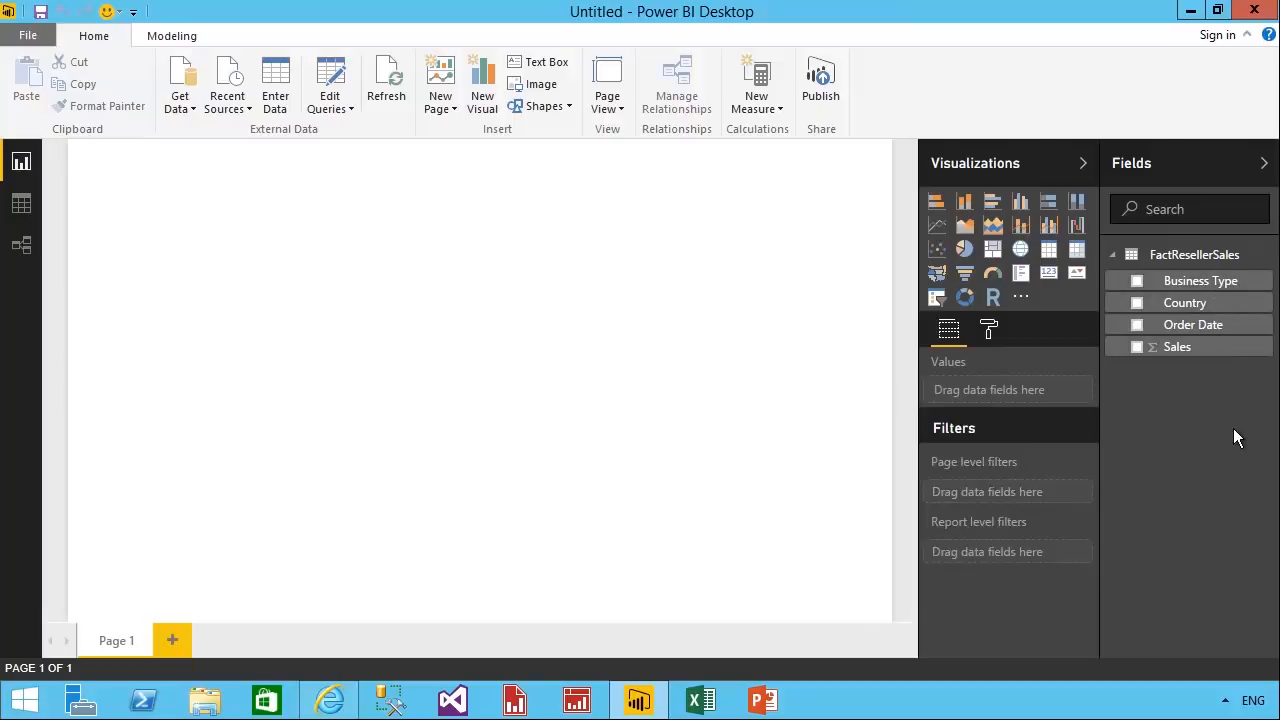
Rename the FactResellerSales table in the model as Reseller Sales.
{"action": "right_click", "coordinate": [1232, 256]}
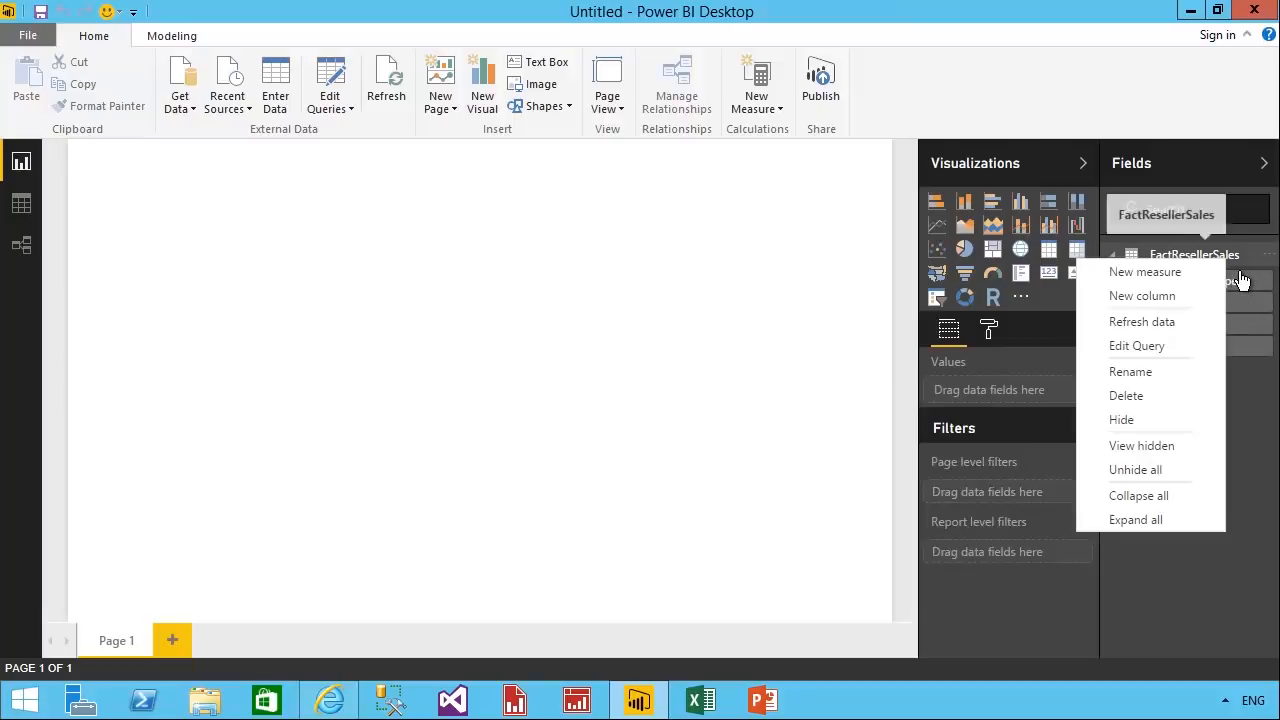
{"action": "left_click", "coordinate": [1184, 372]}
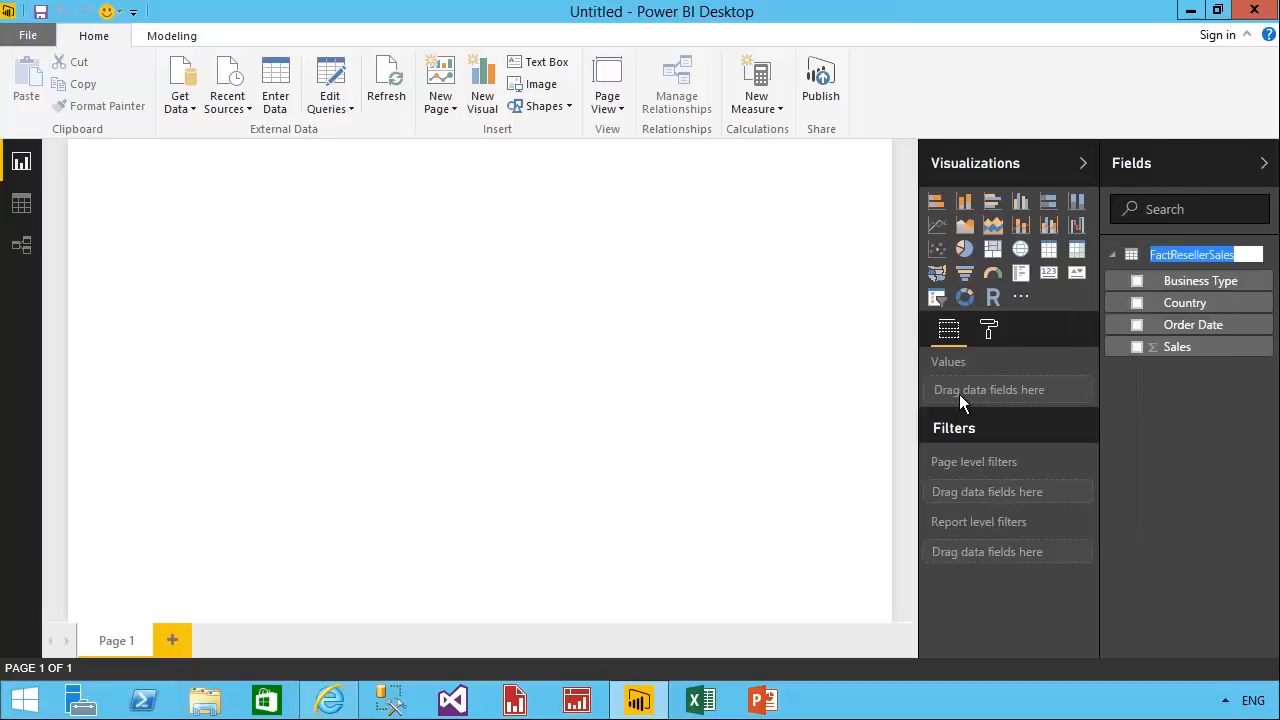
{"action": "type", "text": "Reseller Sales"}
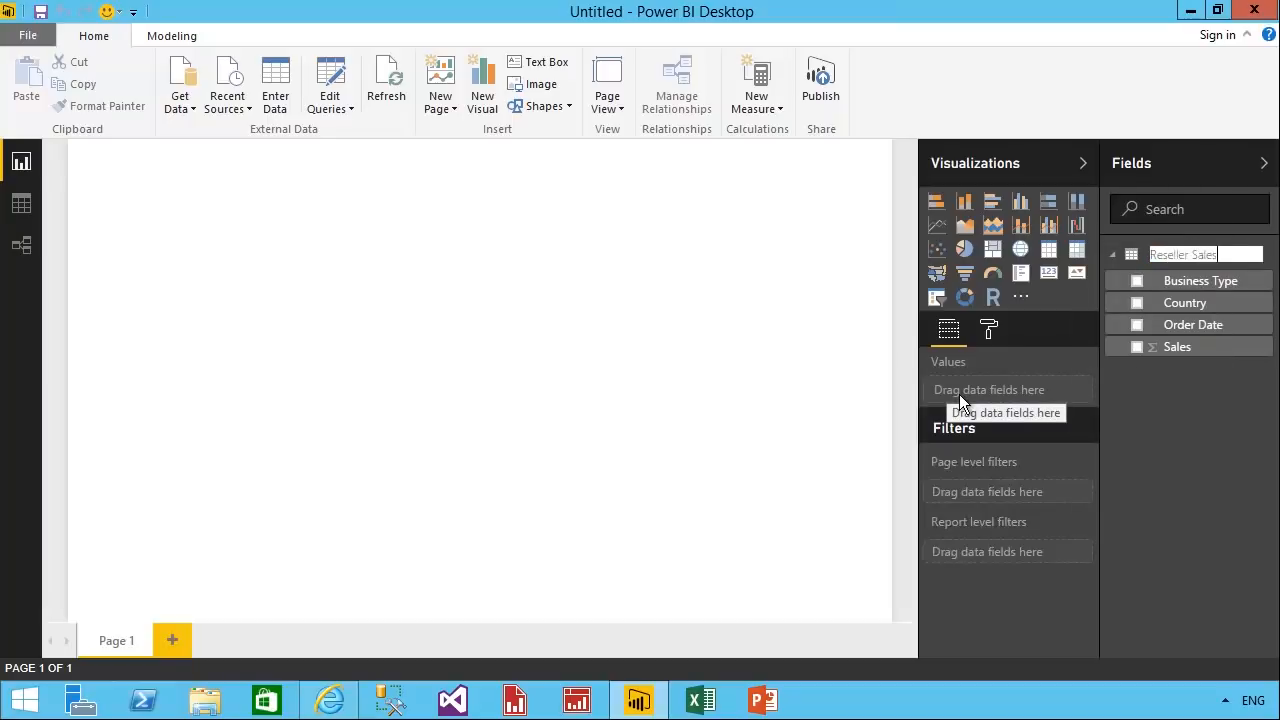
{"action": "key", "text": "Return"}
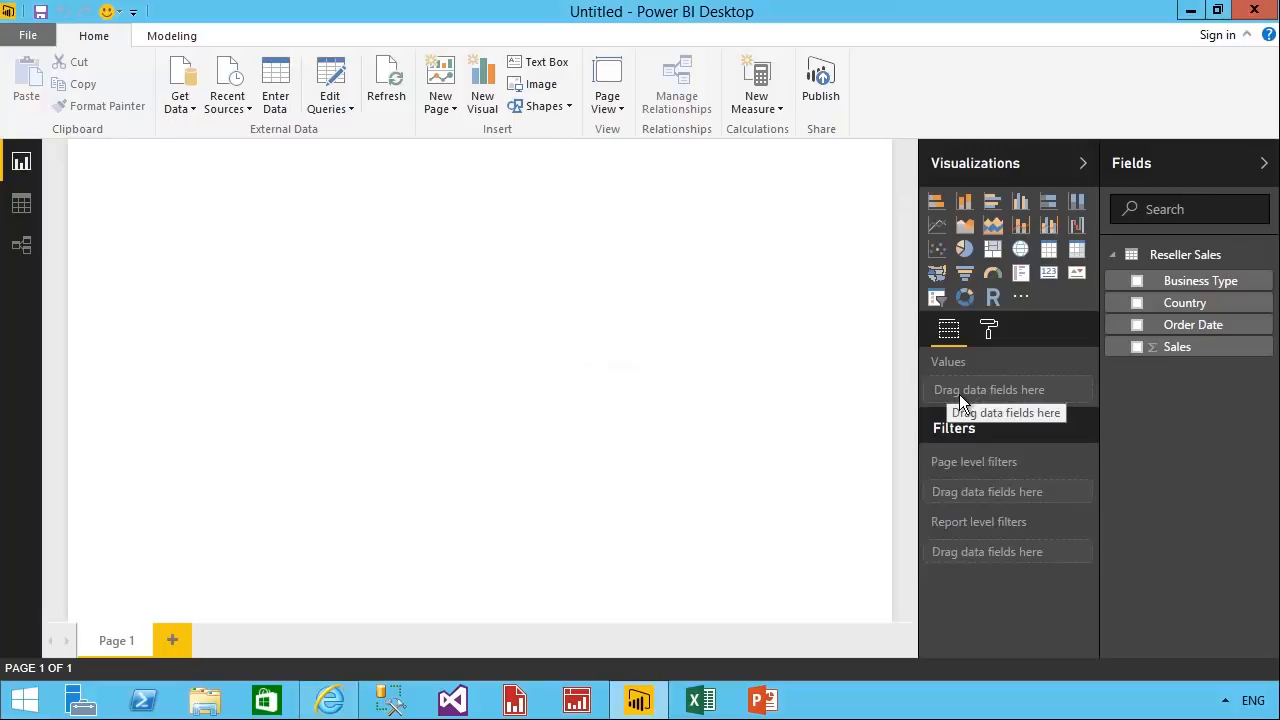
Rename the report page Page 1 as Reseller Sales.
{"action": "double_click", "coordinate": [125, 654]}
{"action": "type", "text": "Rese"}
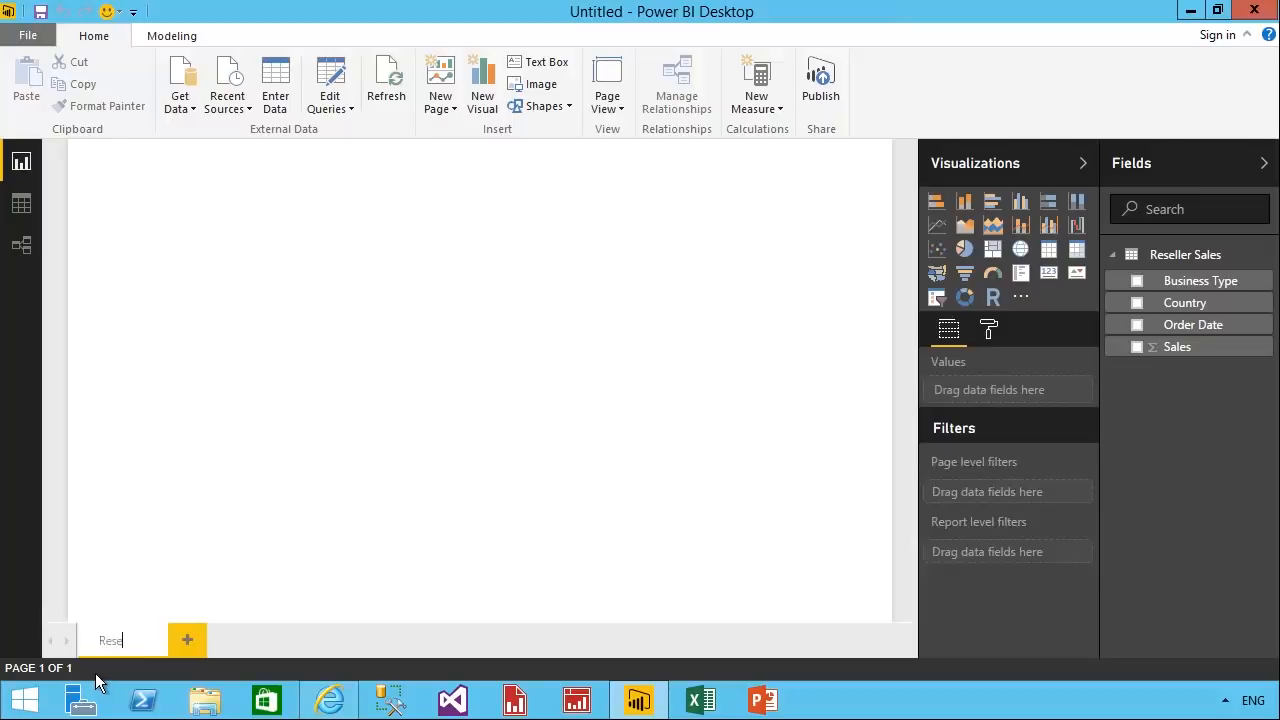
{"action": "type", "text": "ller Sales"}
{"action": "key", "text": "Return"}
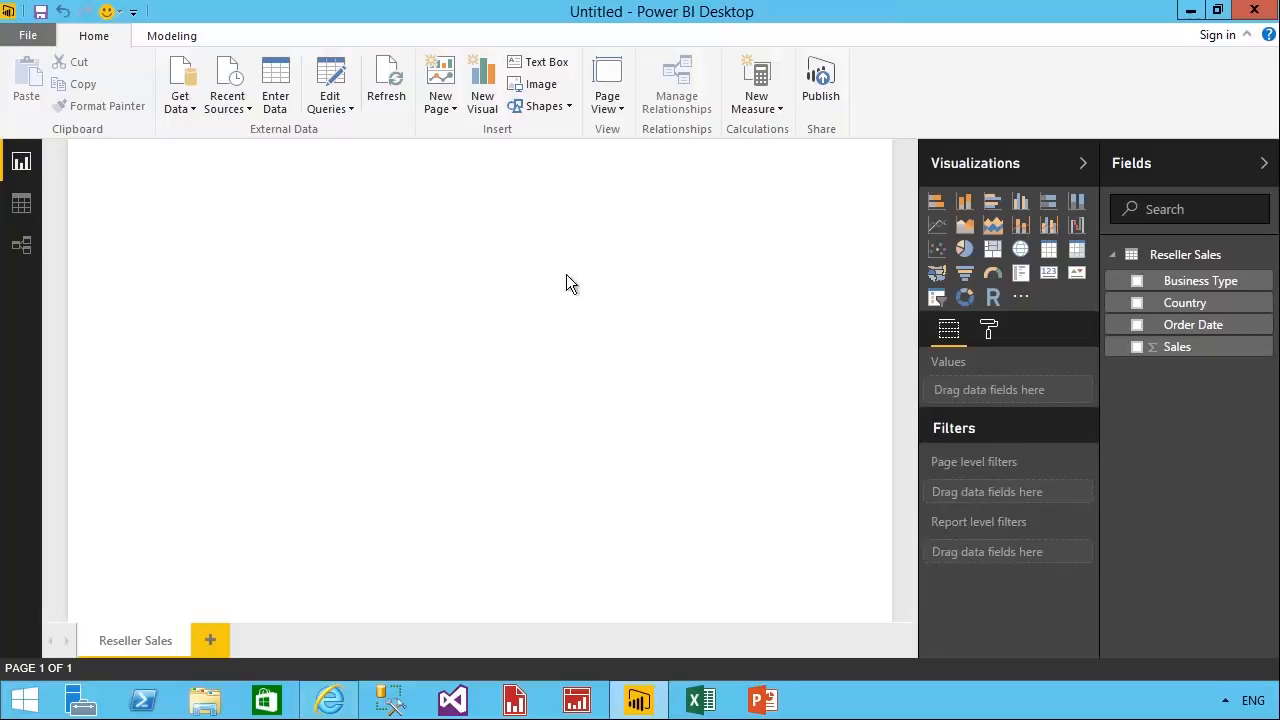
Insert the picture AdventureWorksLogo.jpg from D:\PowerBI\Demo\Demo04B\Assets on the report page.
{"action": "left_click", "coordinate": [556, 92]}
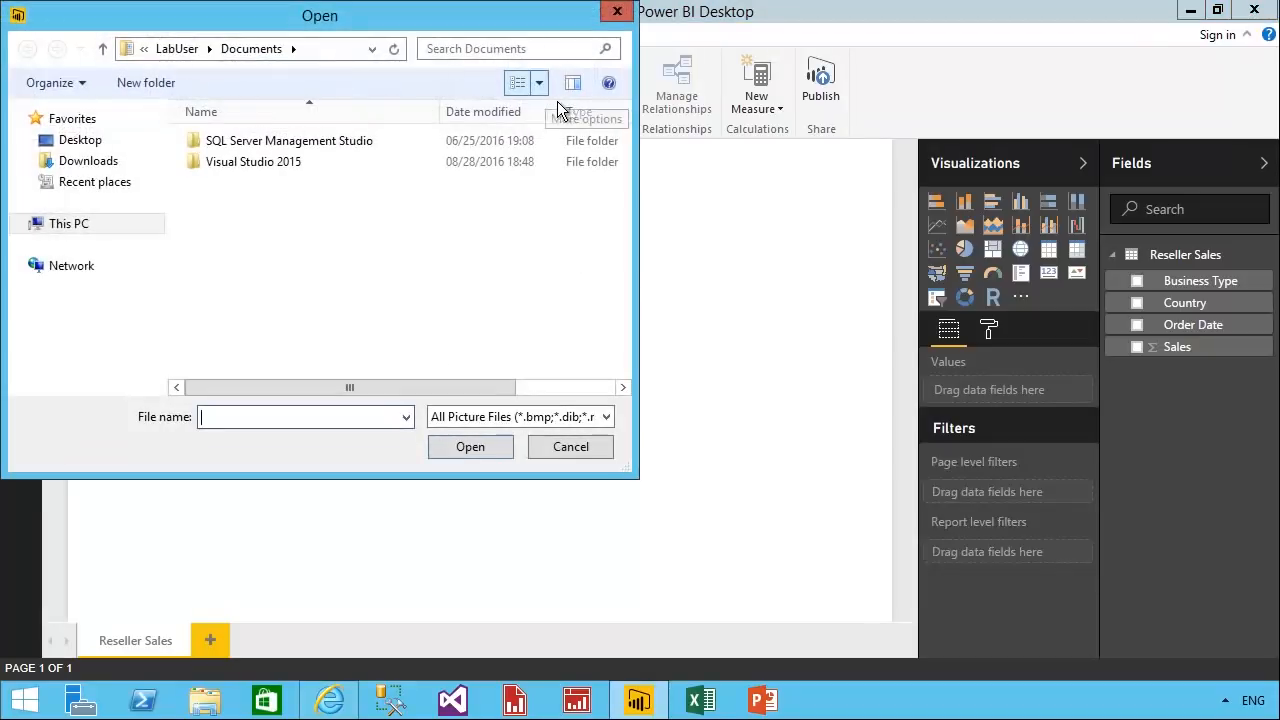
{"action": "type", "text": "d:"}
{"action": "key", "text": "Return"}
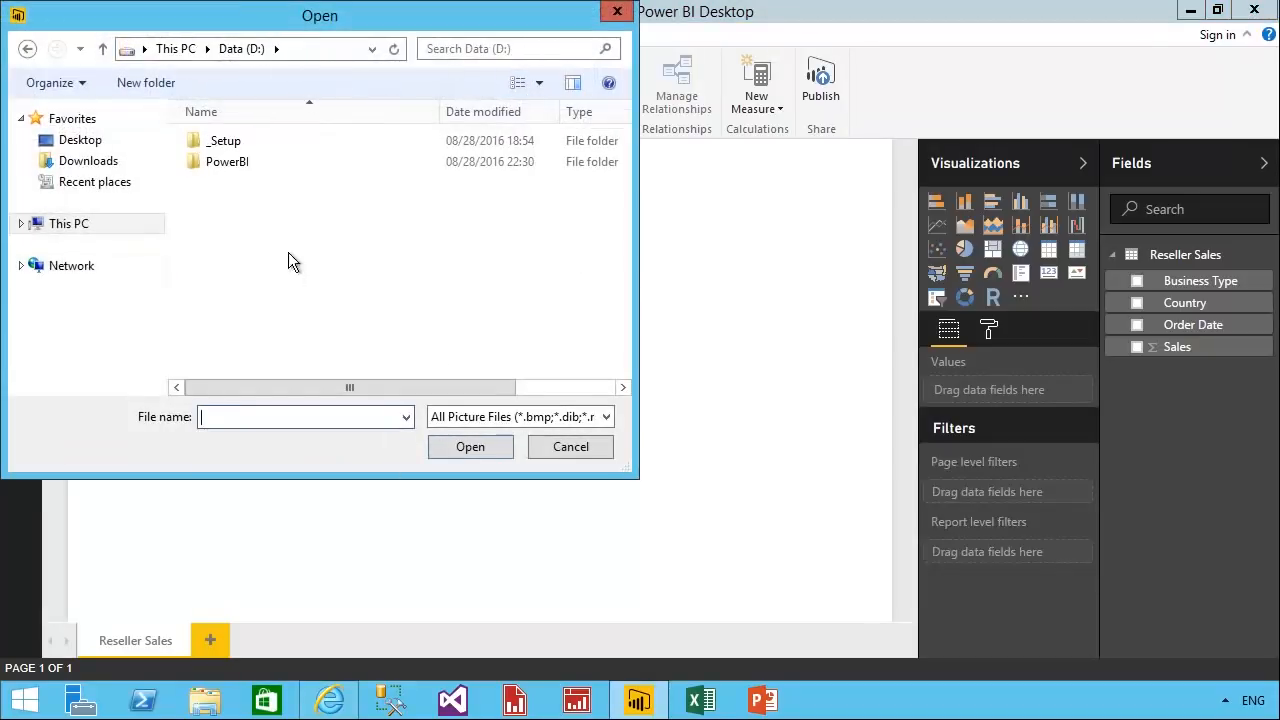
{"action": "double_click", "coordinate": [250, 166]}
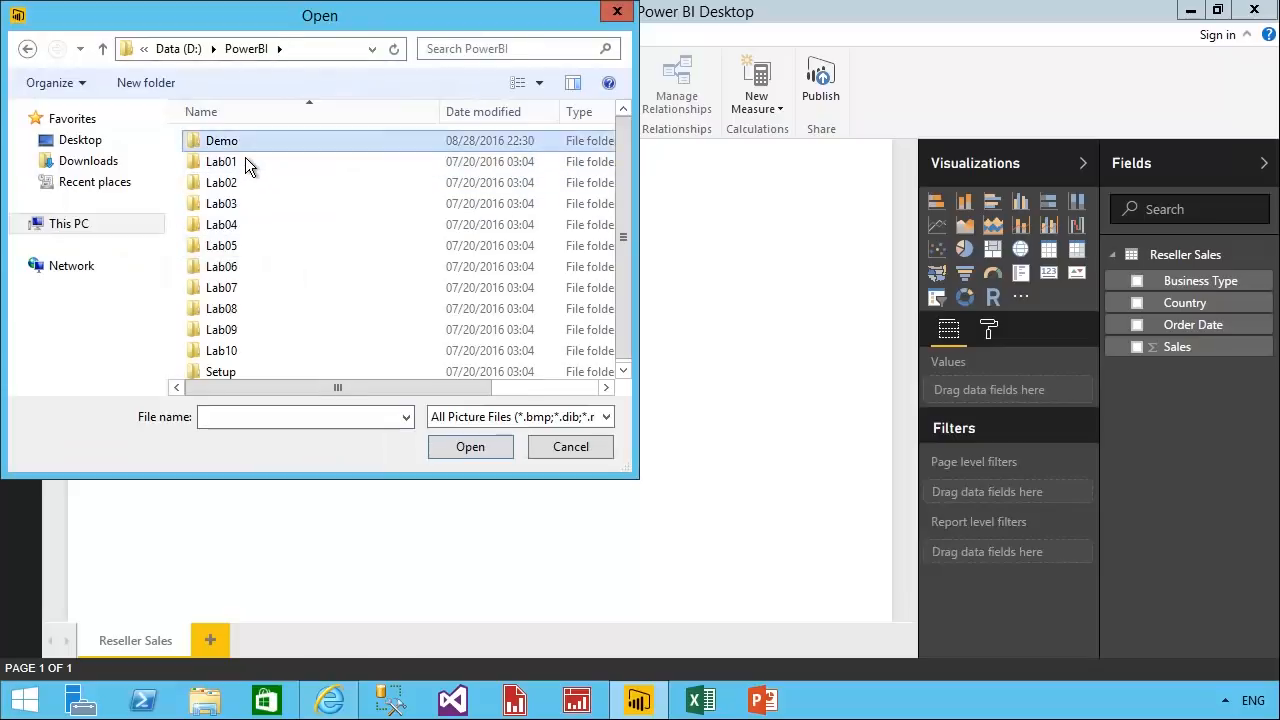
{"action": "double_click", "coordinate": [245, 155]}
{"action": "double_click", "coordinate": [241, 227]}
{"action": "double_click", "coordinate": [240, 160]}
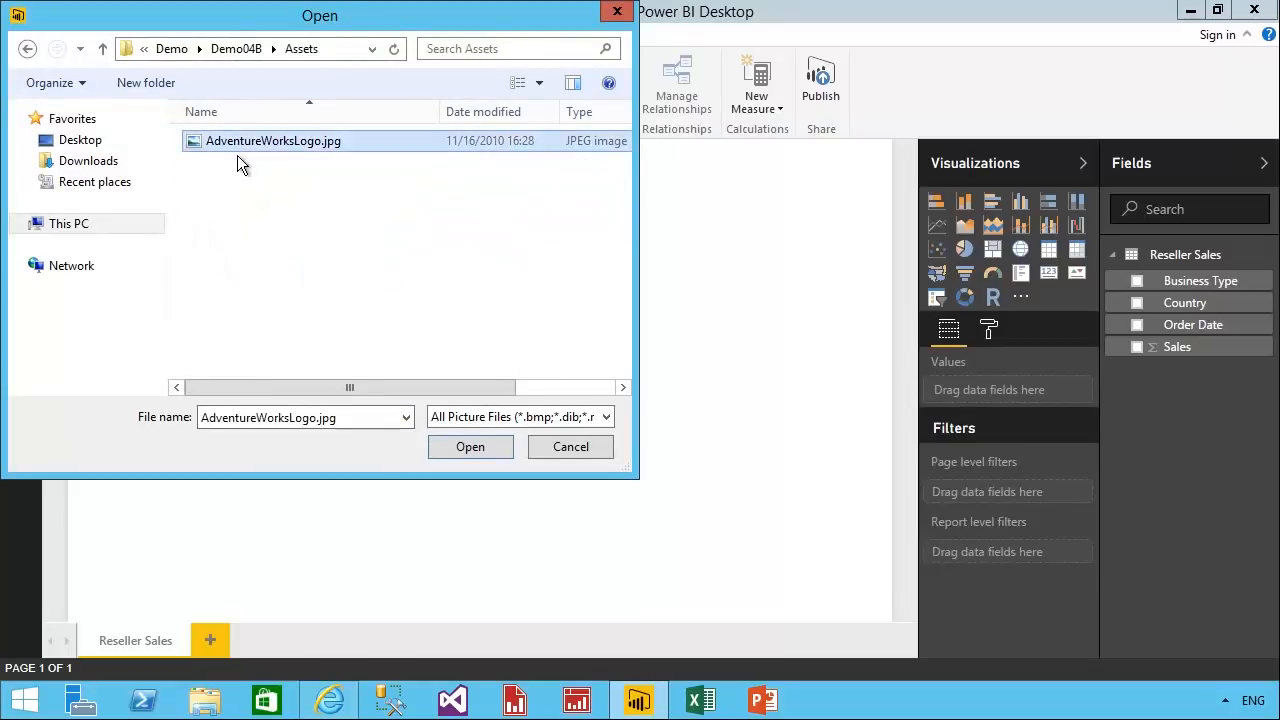
{"action": "double_click", "coordinate": [237, 155]}
Move the Adventure Works logo into the report page's upper-left corner and shrink it.
{"action": "left_click_drag", "start_coordinate": [206, 186], "coordinate": [206, 154]}
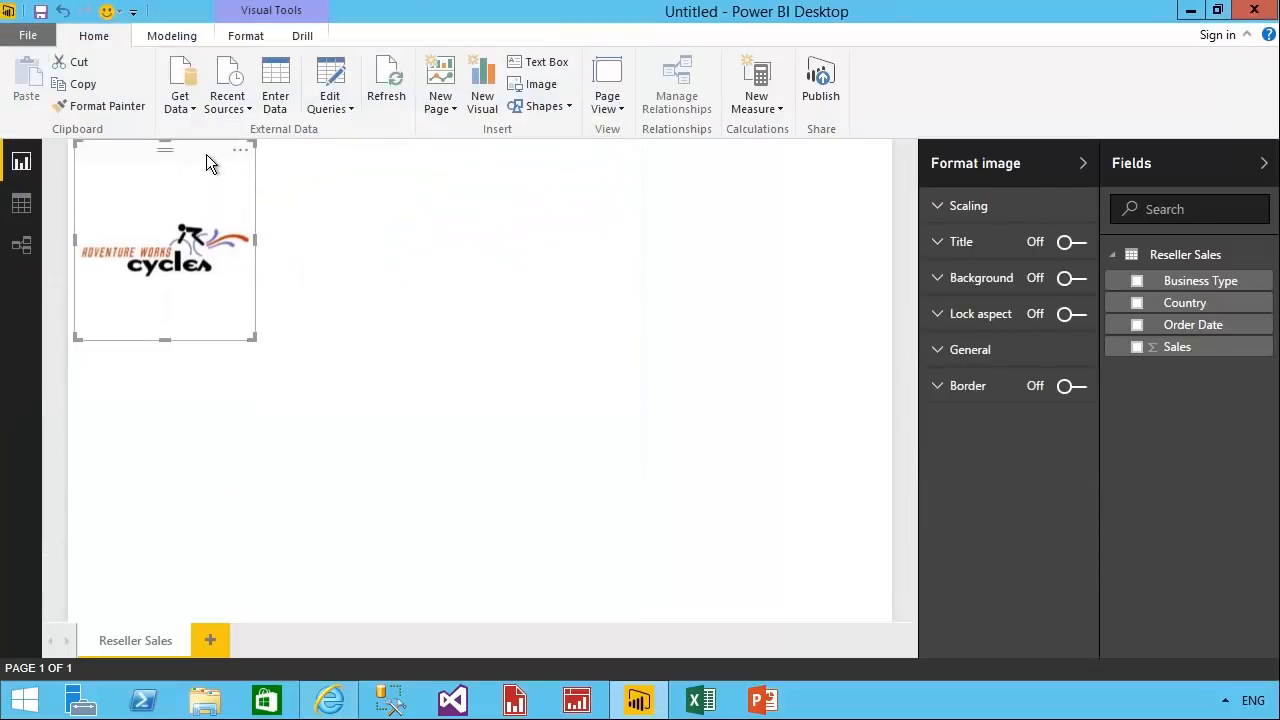
{"action": "left_click_drag", "start_coordinate": [257, 351], "coordinate": [229, 277]}
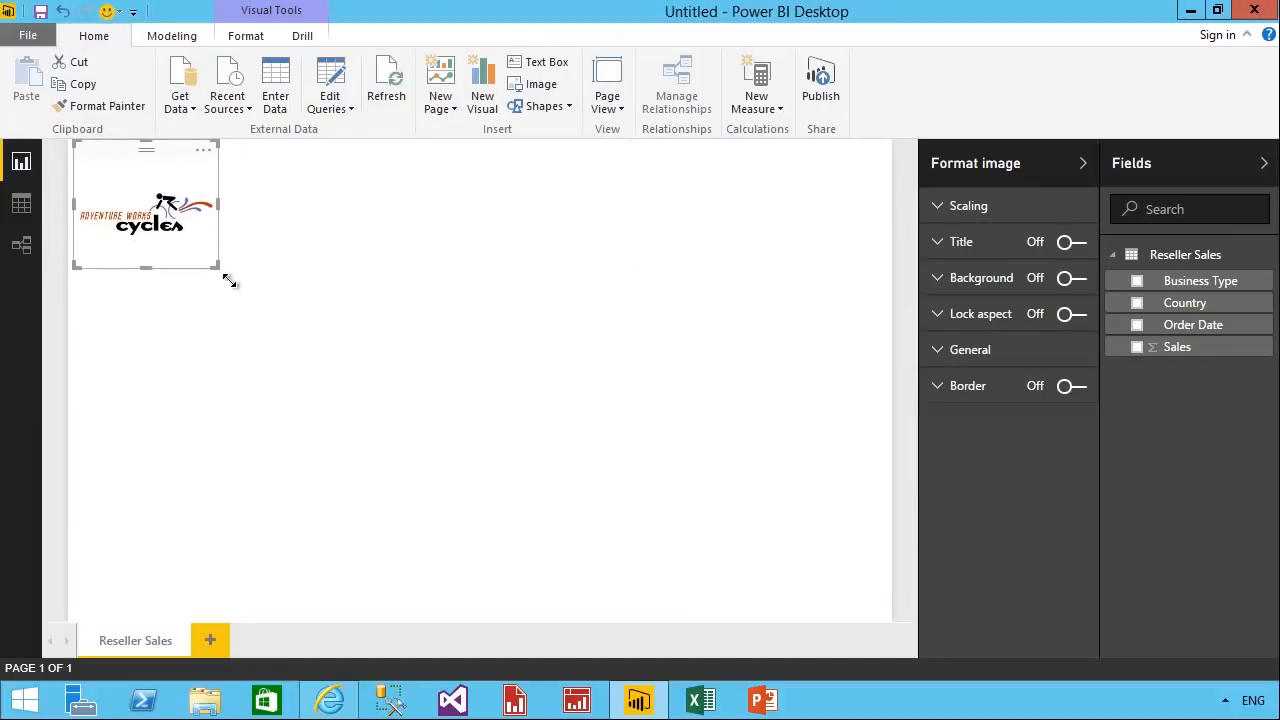
{"action": "left_click", "coordinate": [332, 380]}
Add a text box reading Reseller Sales to the report page and set its text size to 60.
{"action": "left_click", "coordinate": [546, 62]}
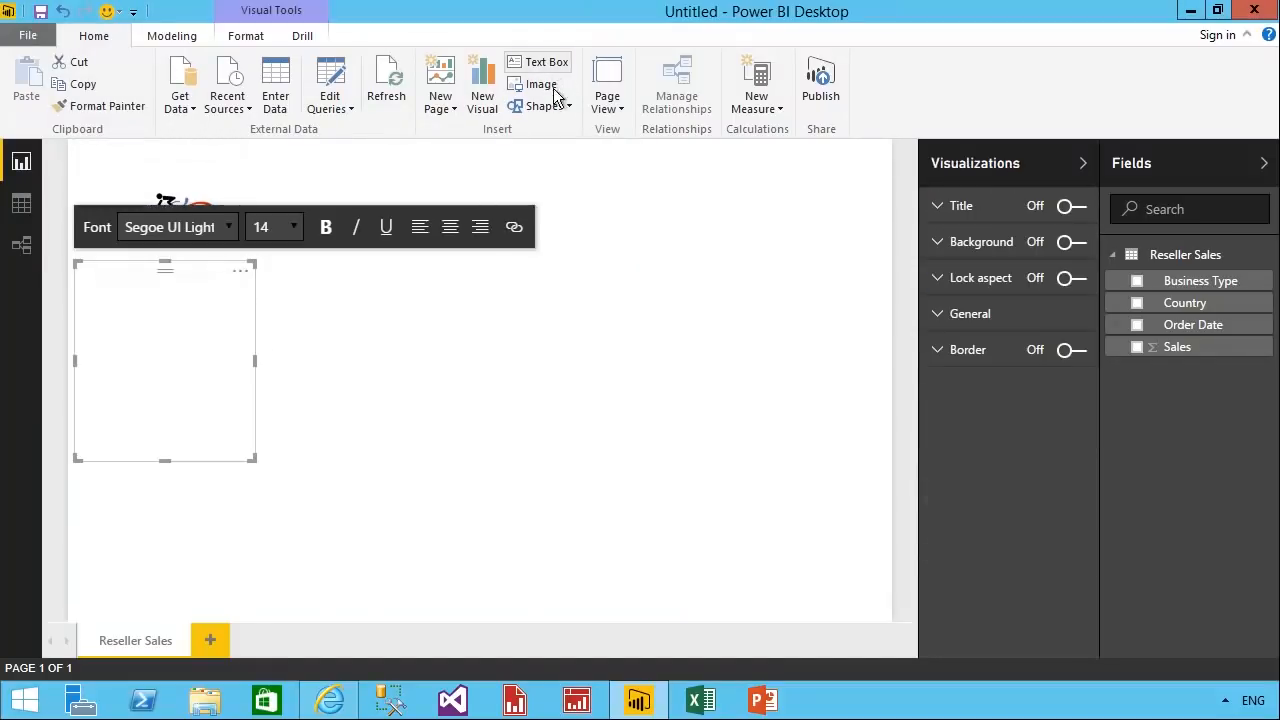
{"action": "left_click", "coordinate": [155, 331]}
{"action": "type", "text": "Reseller Sales"}
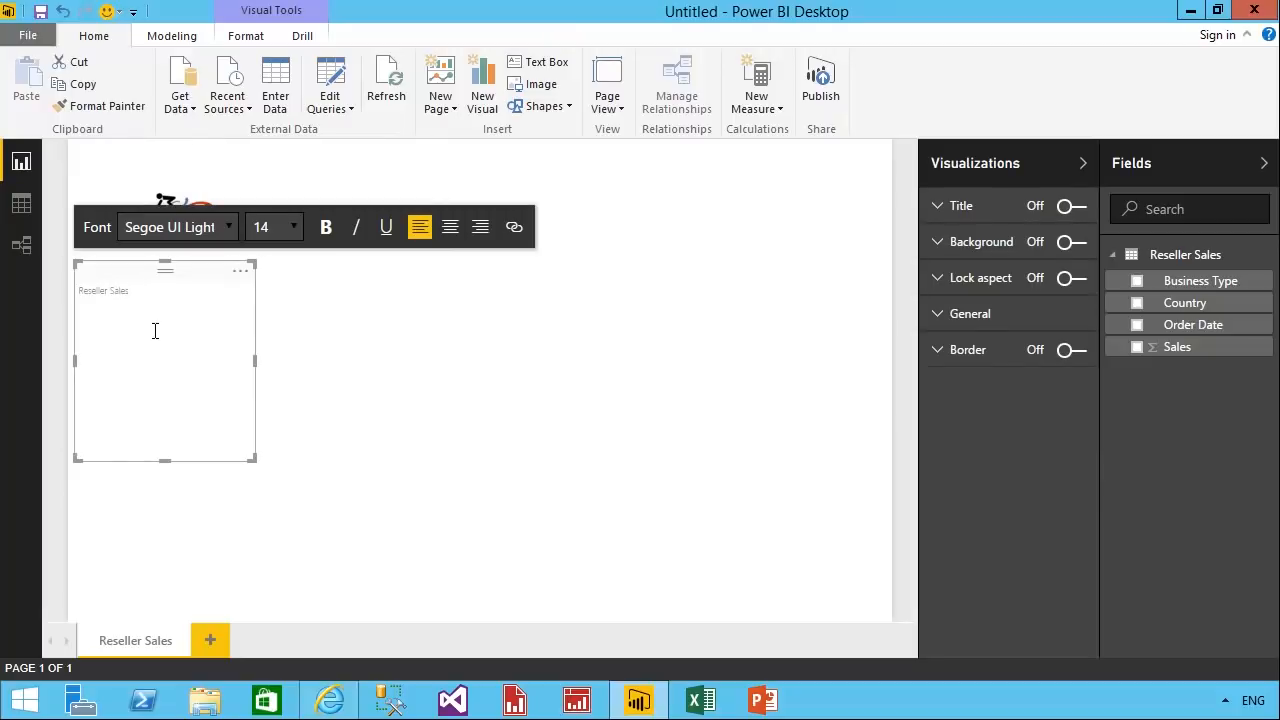
{"action": "key", "text": "ctrl+a"}
{"action": "left_click", "coordinate": [304, 240]}
{"action": "left_click", "coordinate": [272, 613]}
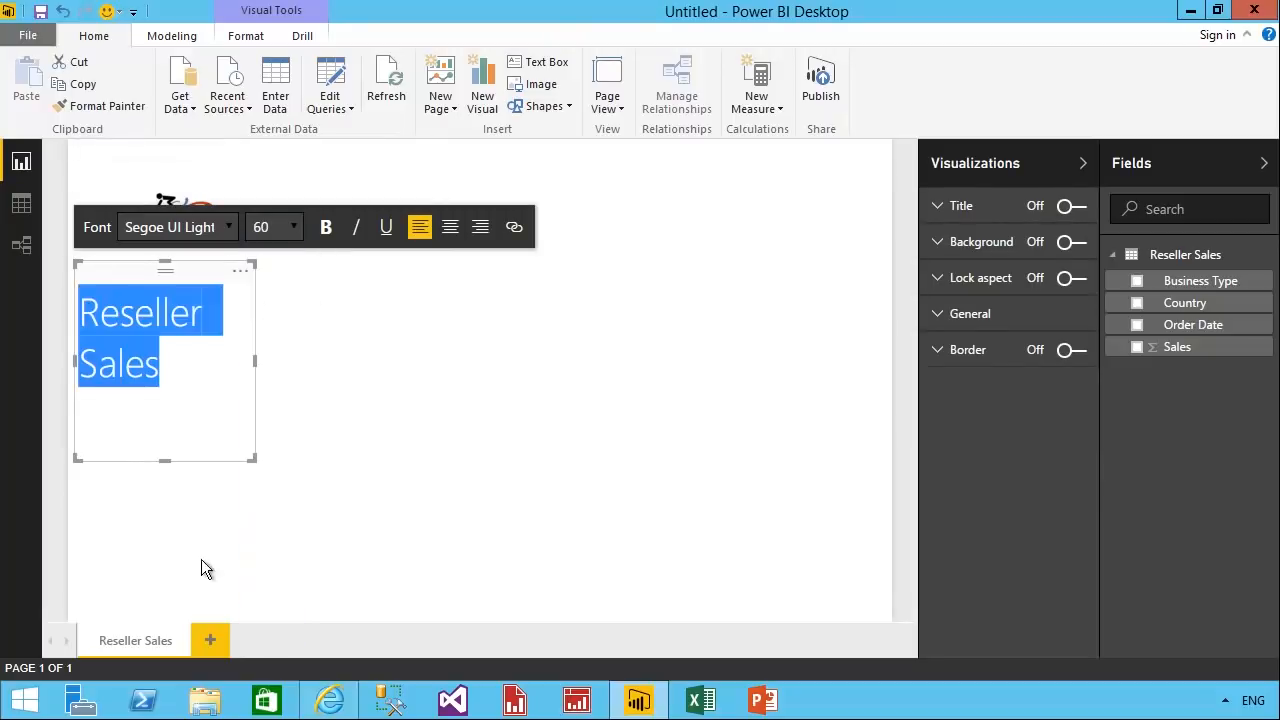
Resize the Reseller Sales text box into a wide, single-line title and place it beside the logo.
{"action": "left_click_drag", "start_coordinate": [269, 375], "coordinate": [720, 375]}
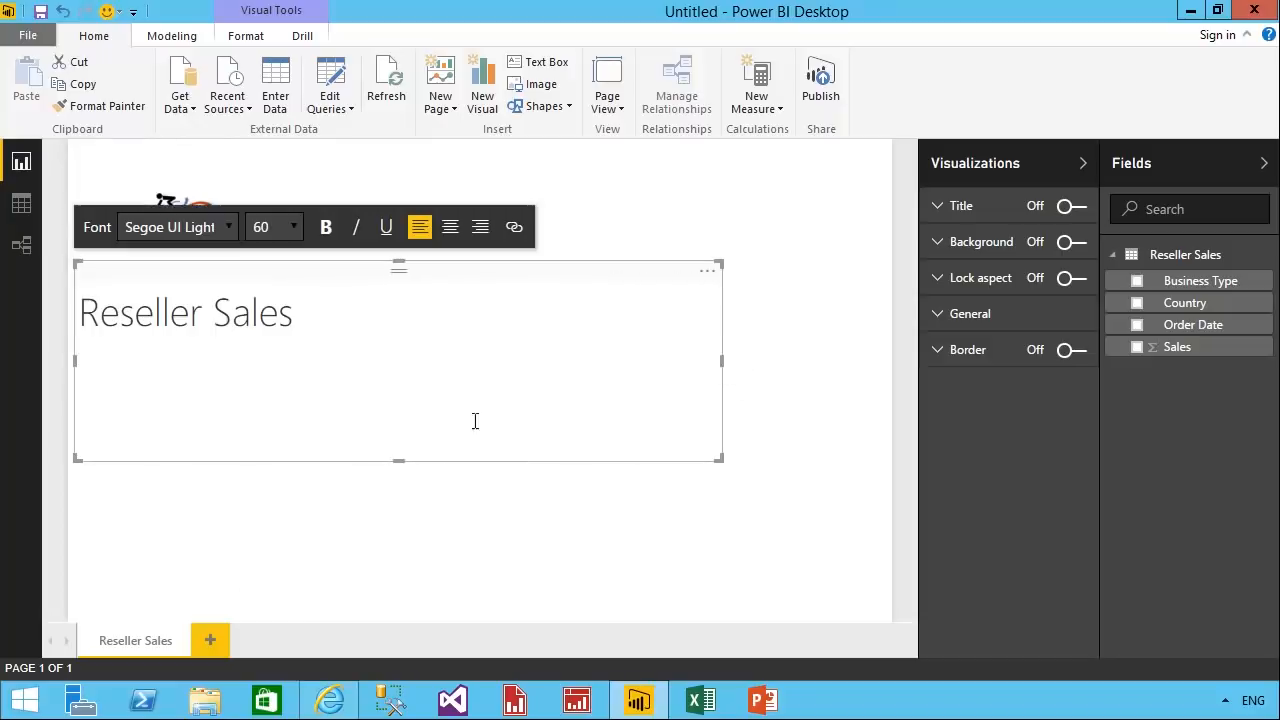
{"action": "left_click_drag", "start_coordinate": [409, 463], "coordinate": [366, 337]}
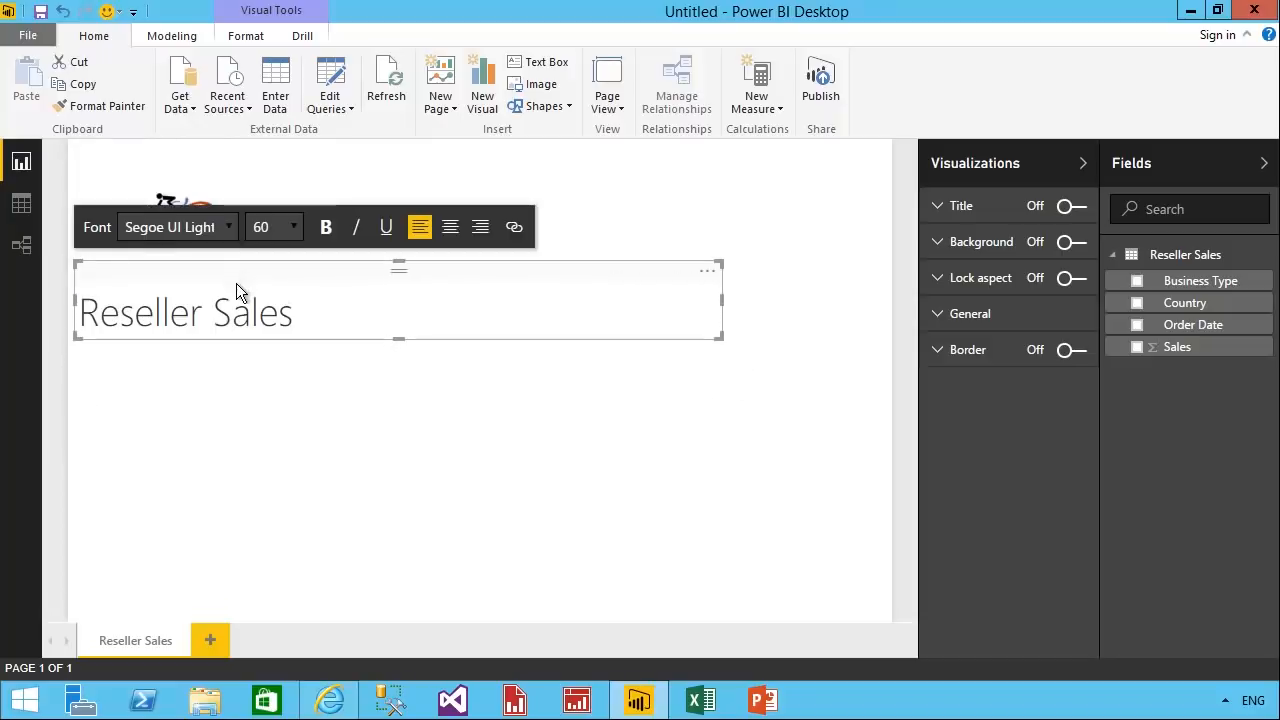
{"action": "left_click_drag", "start_coordinate": [237, 286], "coordinate": [409, 183]}
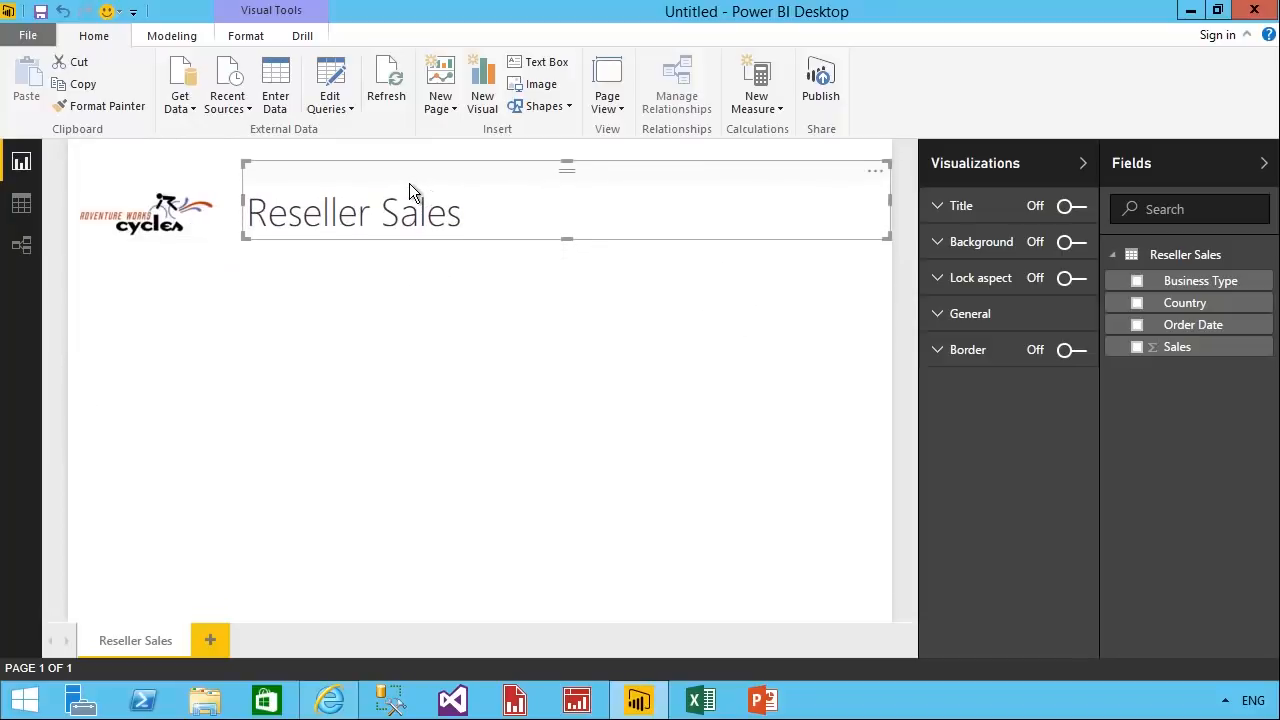
{"action": "left_click", "coordinate": [539, 482]}
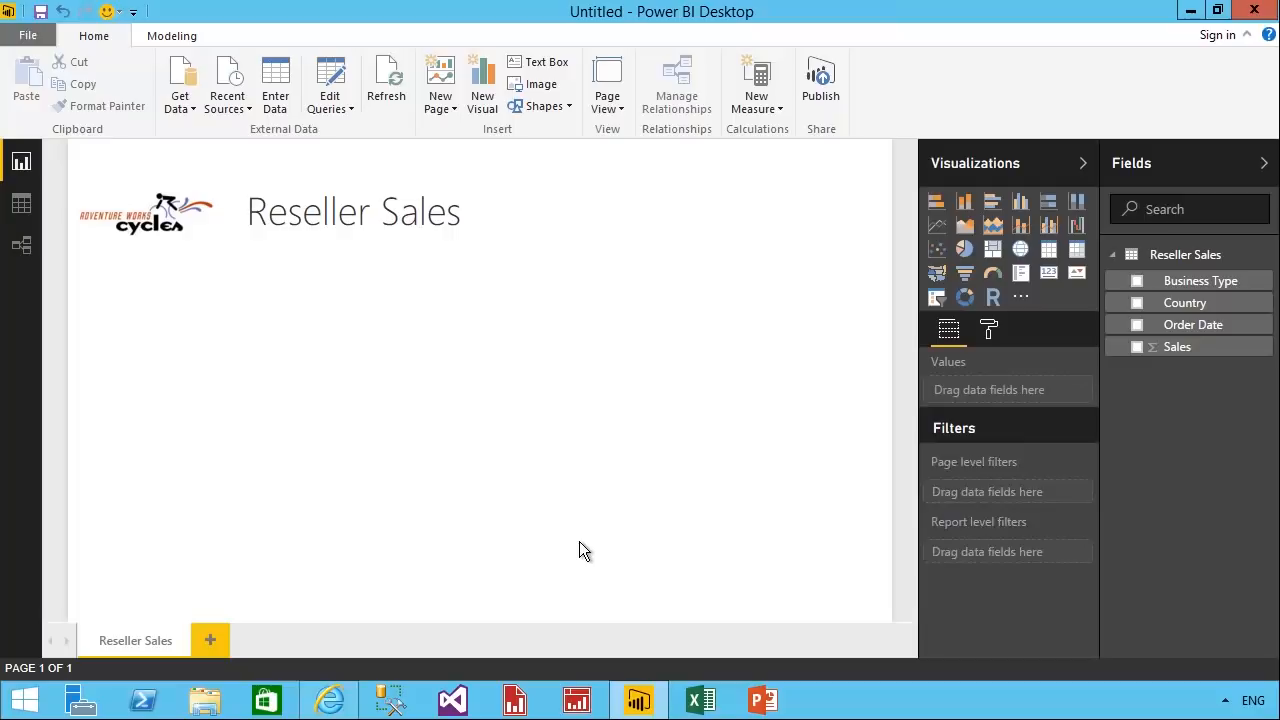
In the data view, create a calculated table with the formula Date = CALENDARAUTO().
{"action": "left_click", "coordinate": [24, 206]}
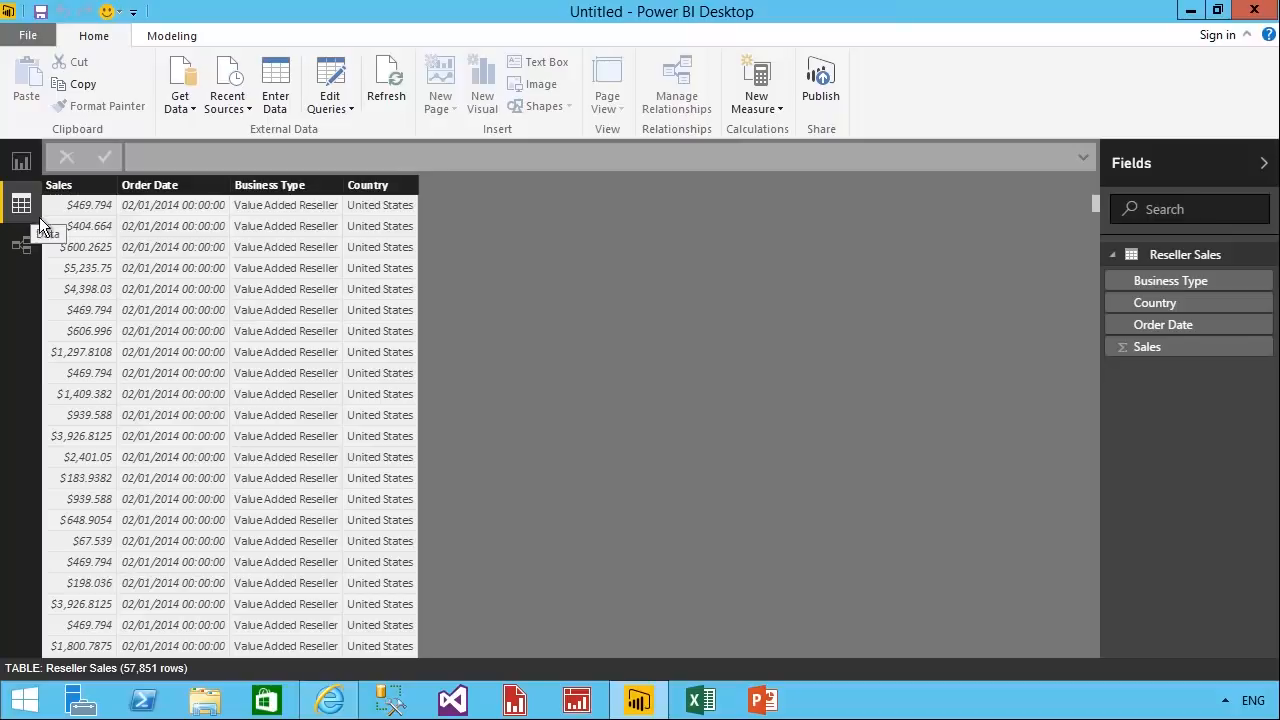
{"action": "left_click", "coordinate": [179, 216]}
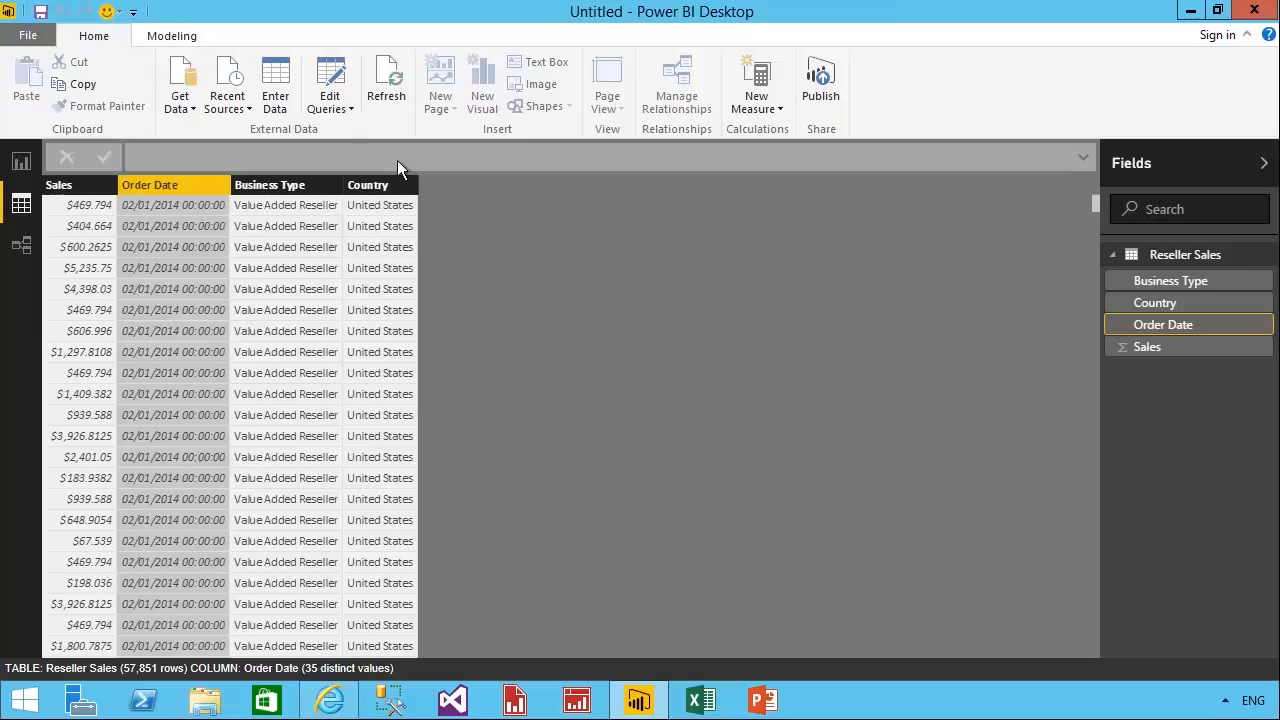
{"action": "left_click", "coordinate": [178, 36]}
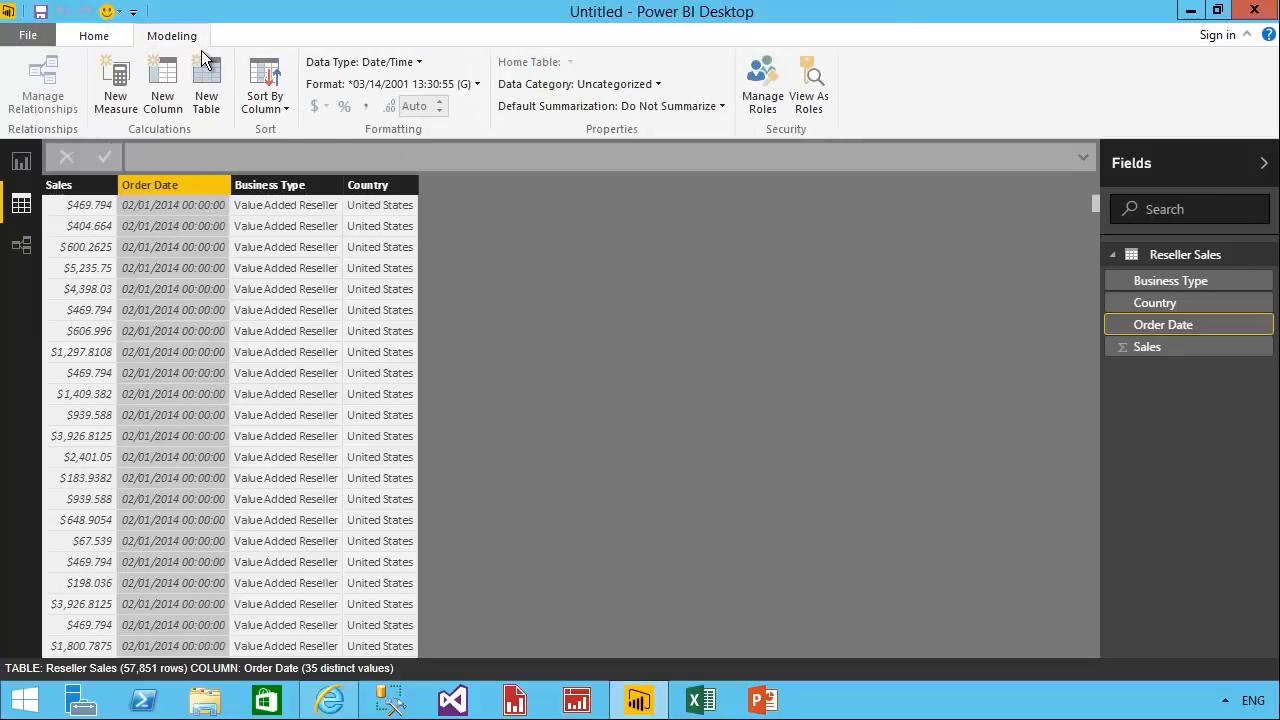
{"action": "left_click", "coordinate": [222, 122]}
{"action": "left_click_drag", "start_coordinate": [228, 157], "coordinate": [138, 157]}
{"action": "type", "text": "Date = "}
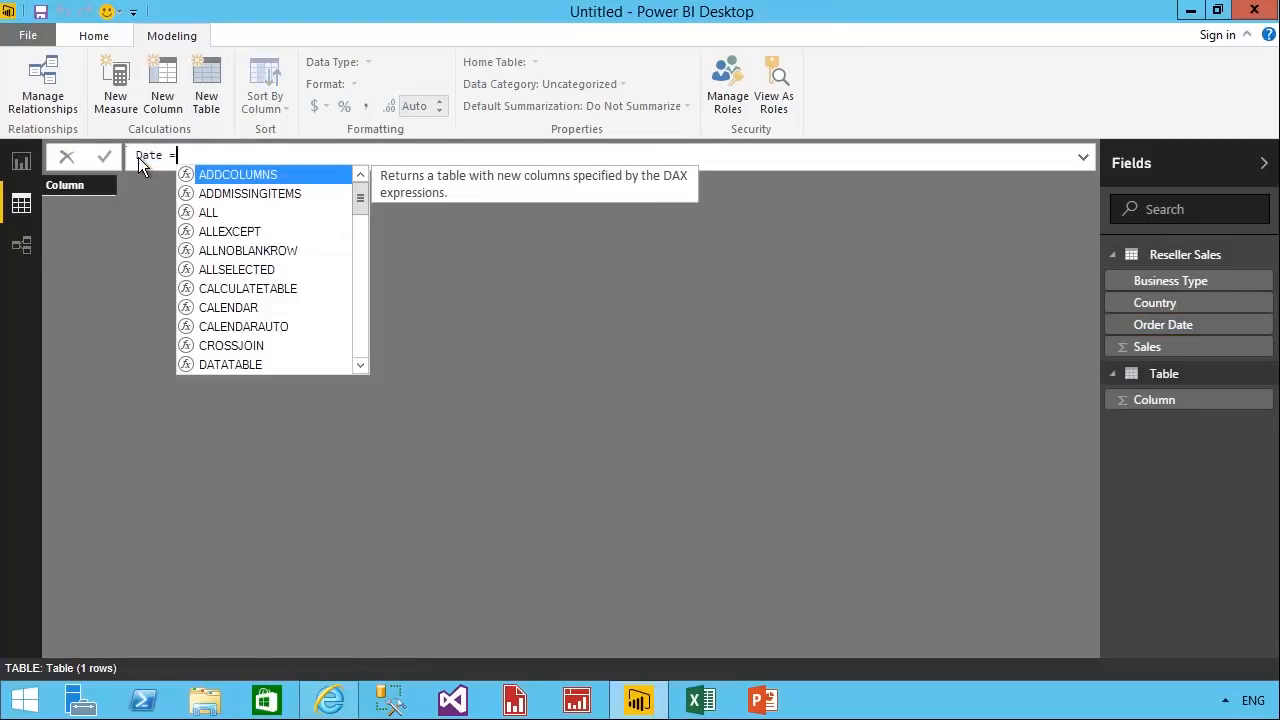
{"action": "type", "text": "CALENDARAUTO("}
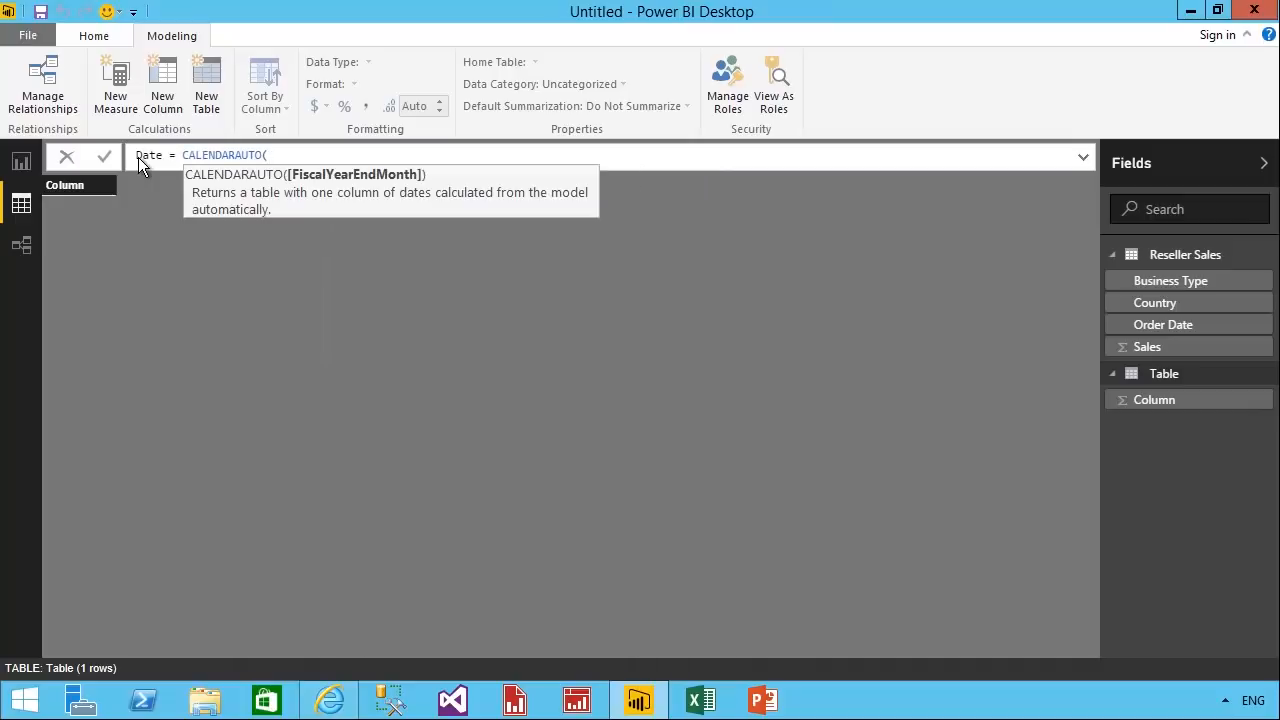
{"action": "type", "text": ")"}
{"action": "key", "text": "Return"}
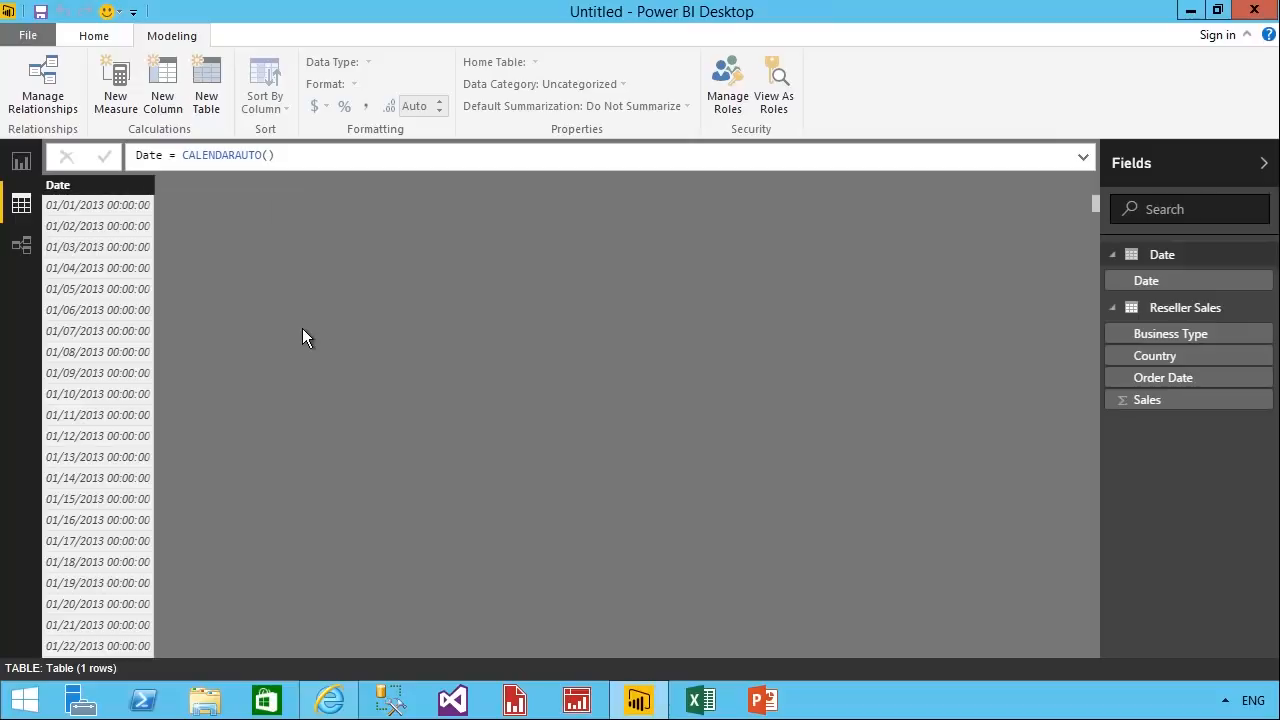
Compare the date columns of the Date and Reseller Sales tables, and add a new calculated column to the Date table.
{"action": "left_click", "coordinate": [116, 203]}
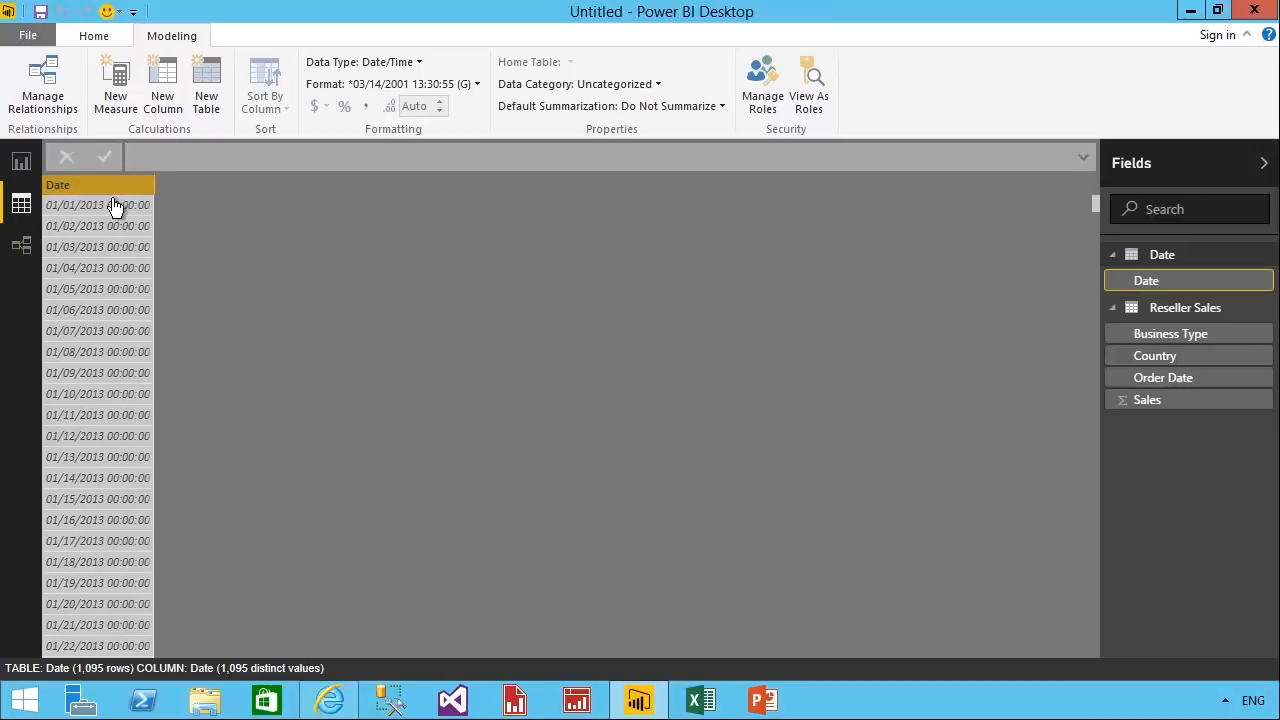
{"action": "left_click", "coordinate": [1215, 379]}
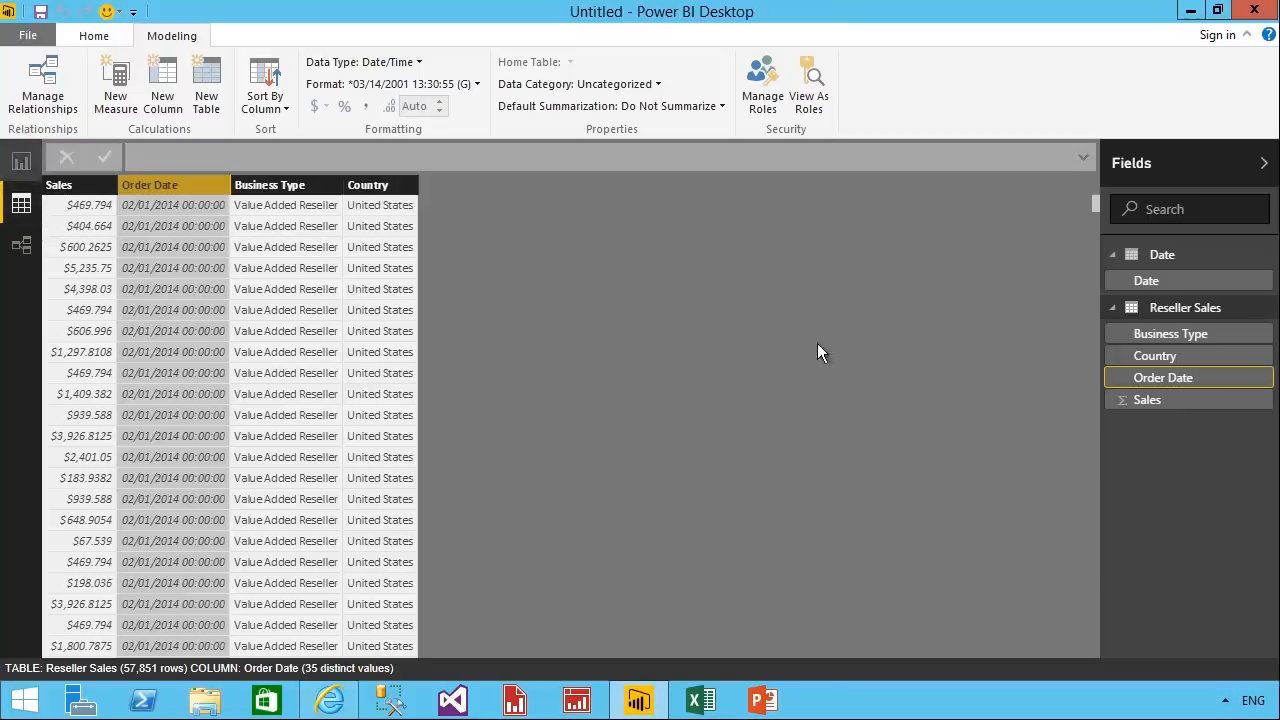
{"action": "left_click", "coordinate": [1183, 282]}
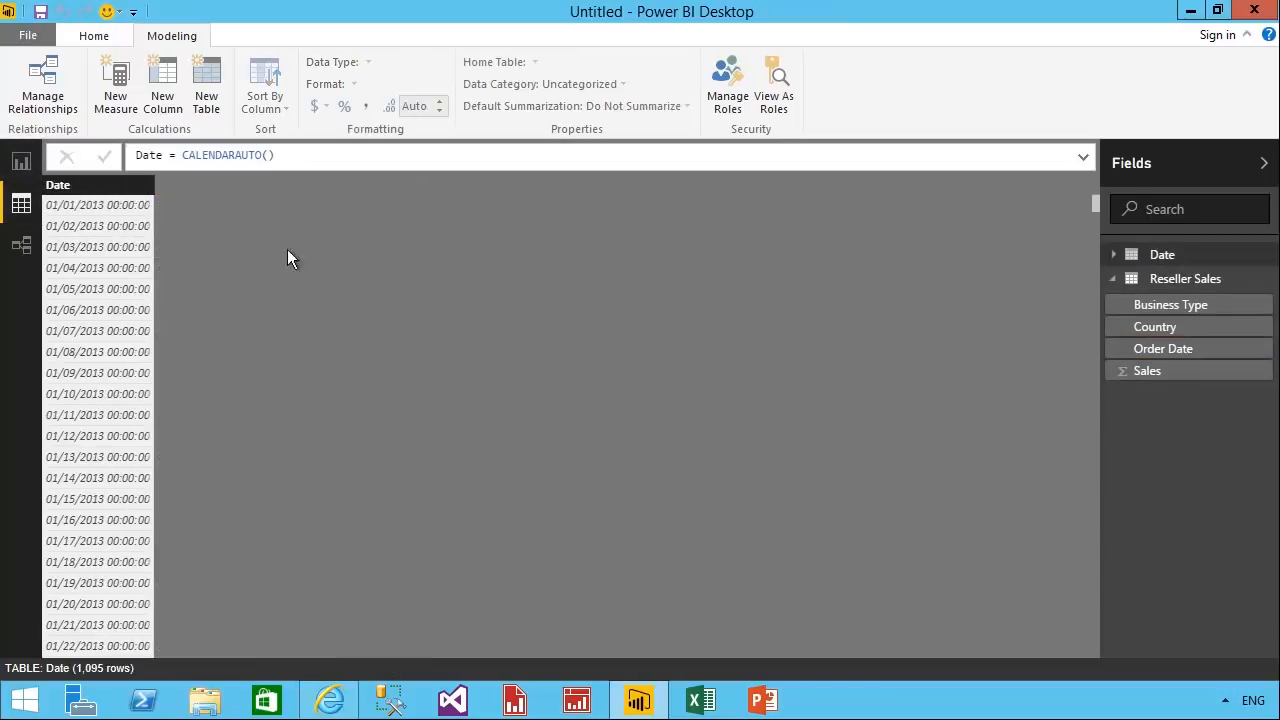
{"action": "left_click", "coordinate": [108, 214]}
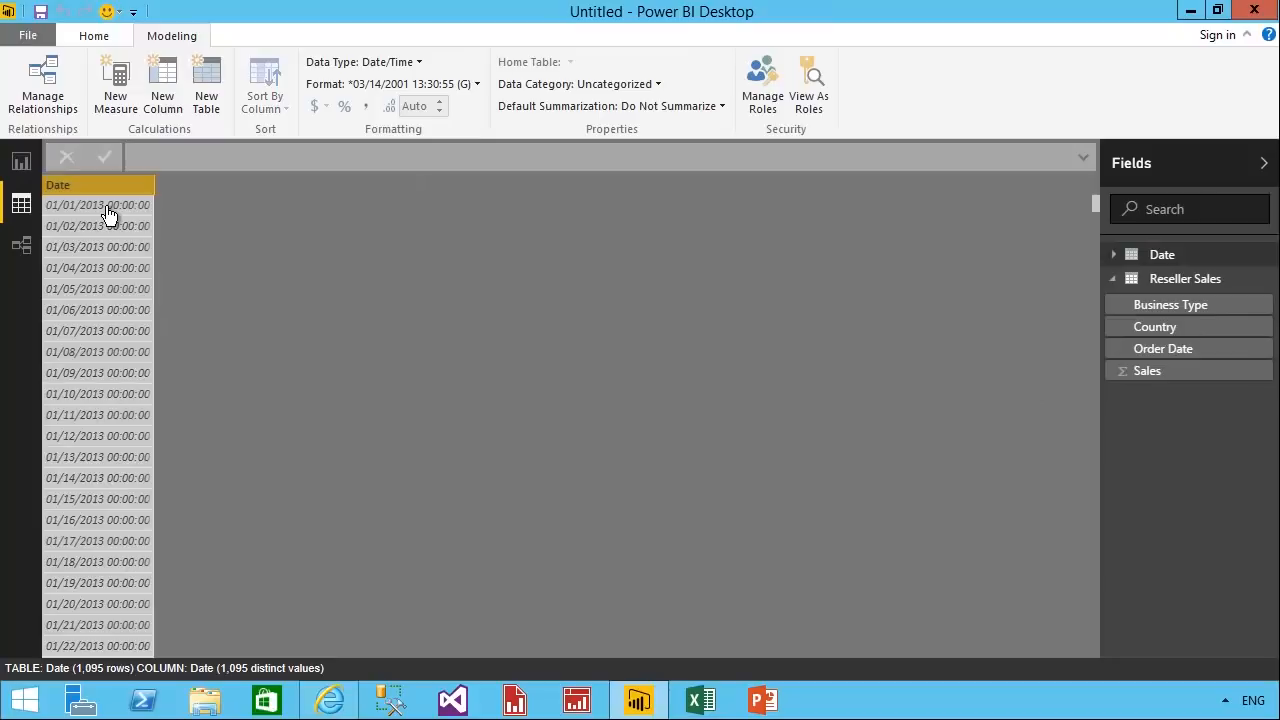
{"action": "left_click", "coordinate": [170, 110]}
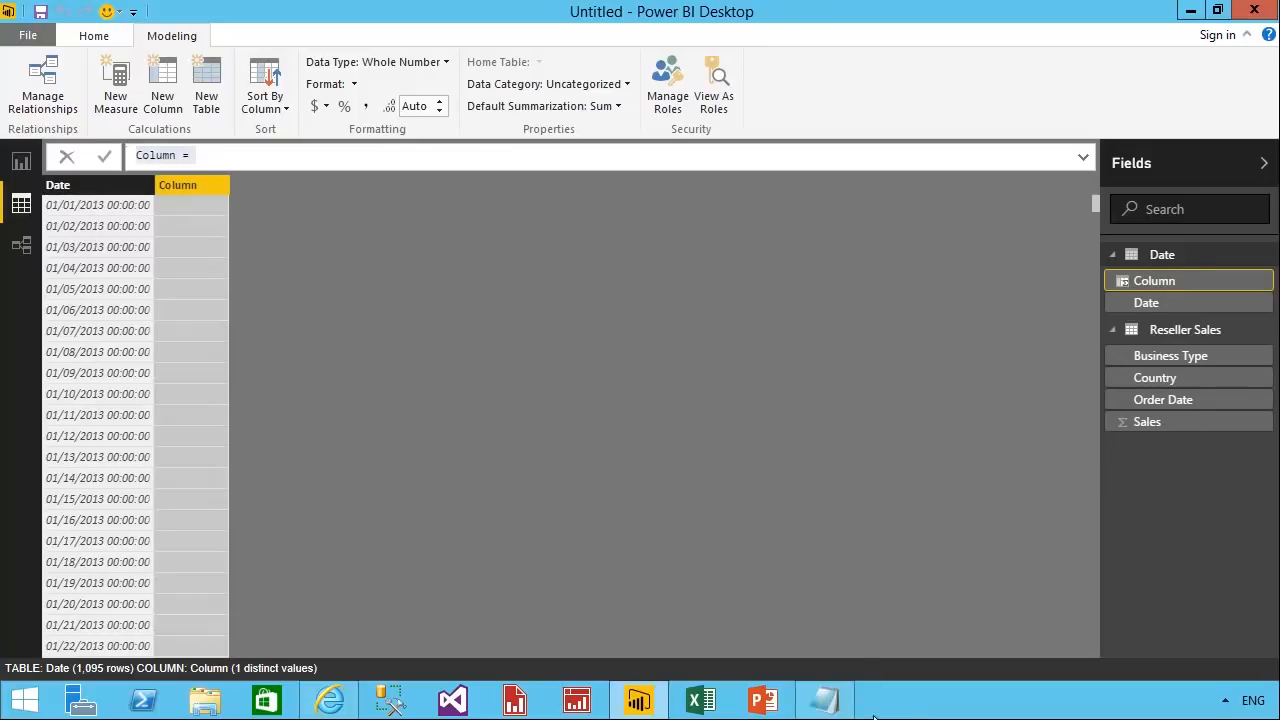
Define the new column as Year = "CY" & YEAR('Date'[Date]), copying the formula from Snippets.txt in Notepad.
{"action": "left_click", "coordinate": [838, 706]}
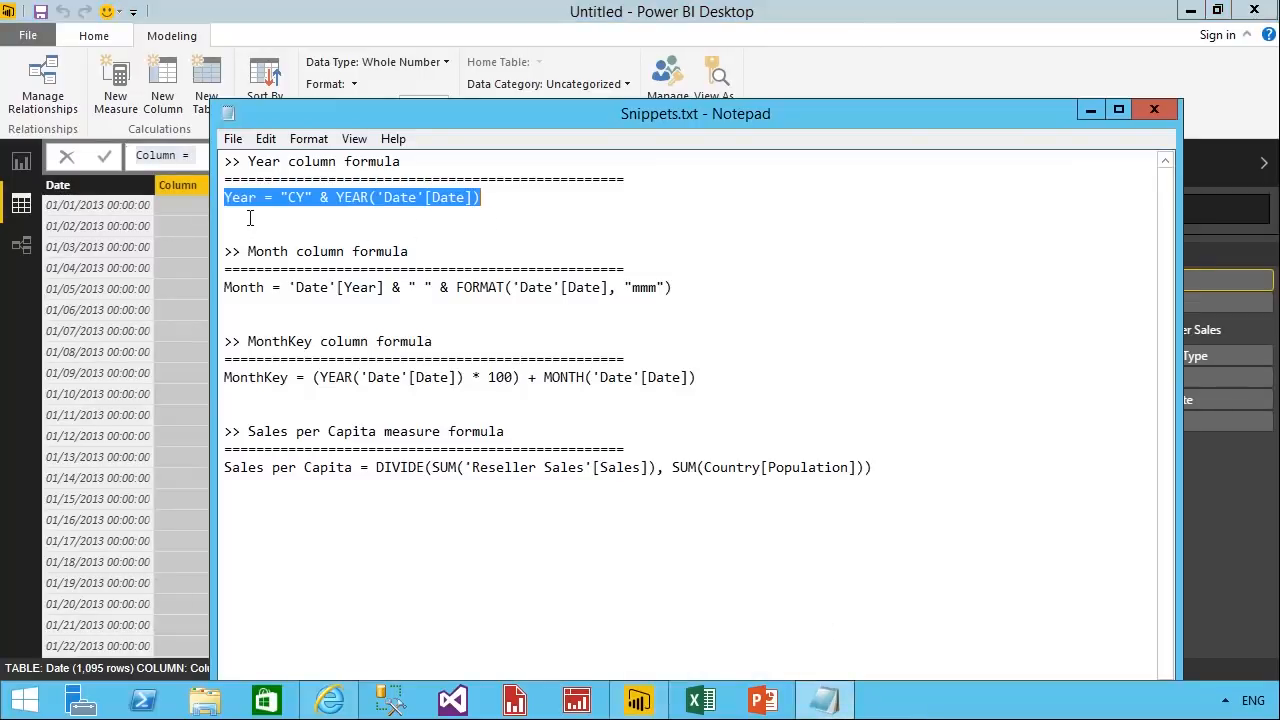
{"action": "left_click_drag", "start_coordinate": [512, 209], "coordinate": [283, 205]}
{"action": "left_click", "coordinate": [500, 209]}
{"action": "left_click", "coordinate": [226, 205], "text": "shift"}
{"action": "right_click", "coordinate": [345, 213]}
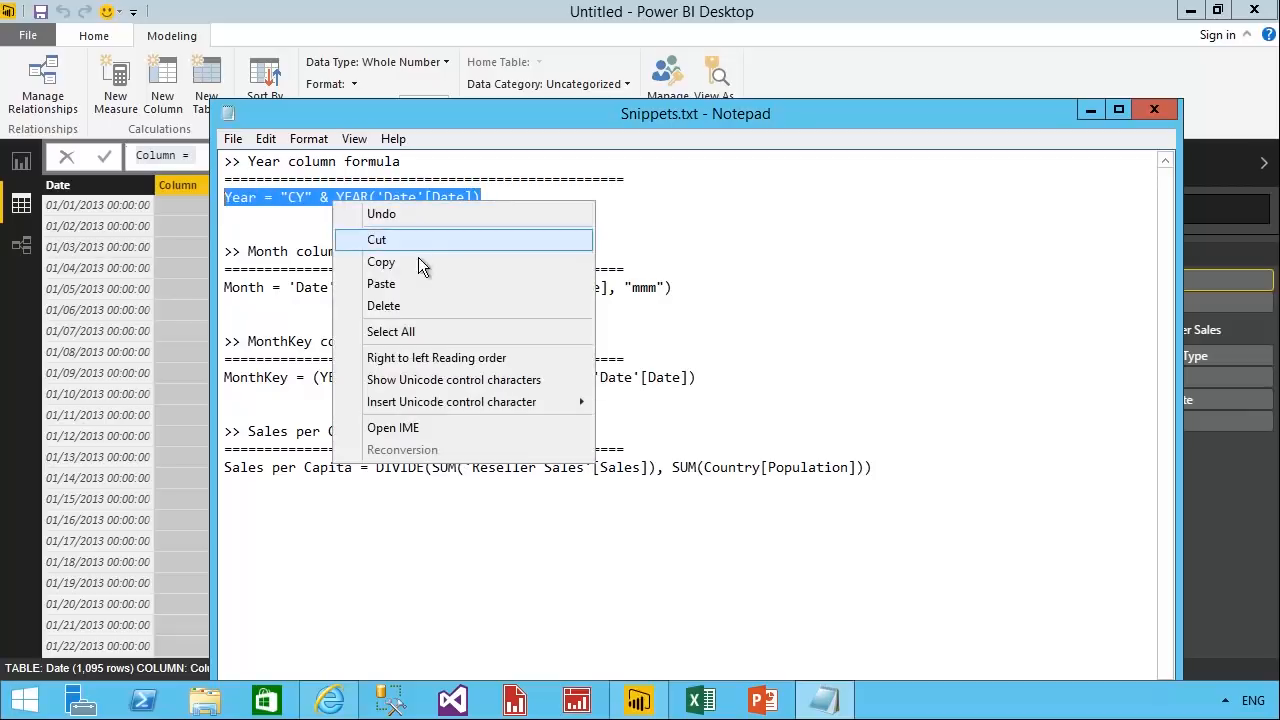
{"action": "left_click", "coordinate": [418, 258]}
{"action": "left_click", "coordinate": [195, 157]}
{"action": "left_click_drag", "start_coordinate": [195, 157], "coordinate": [136, 160]}
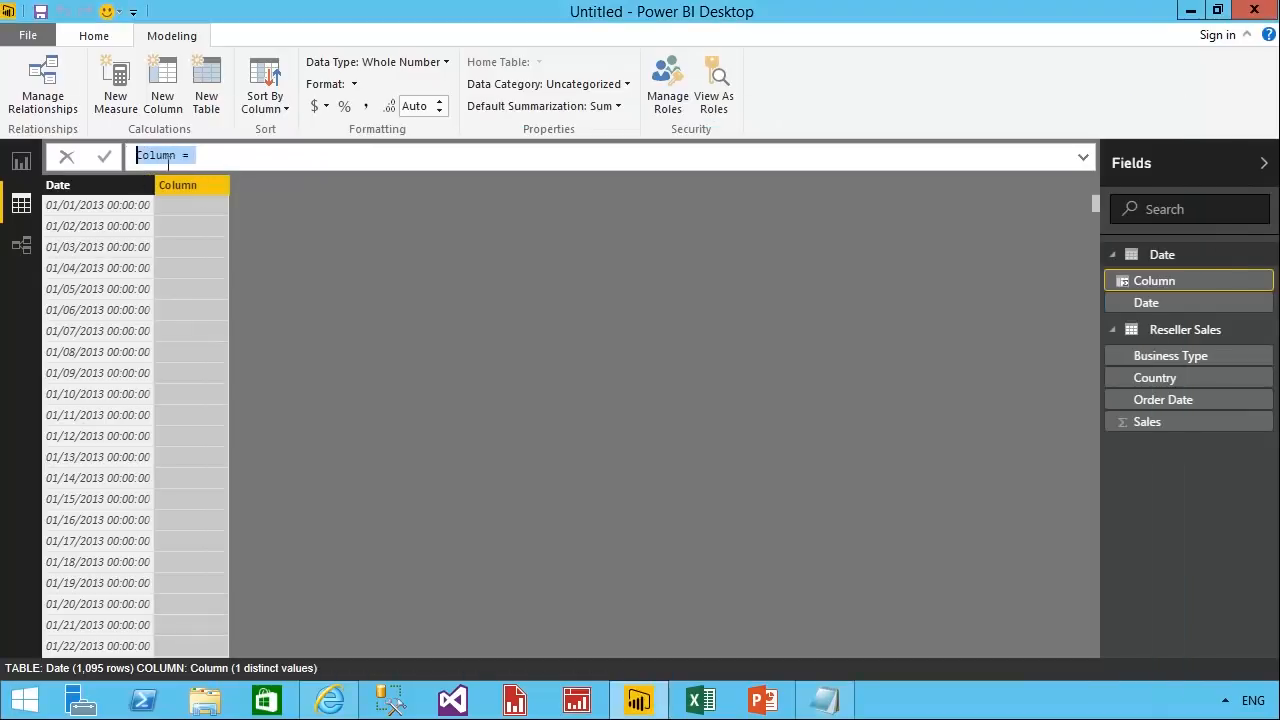
{"action": "key", "text": "ctrl+v"}
{"action": "key", "text": "Return"}
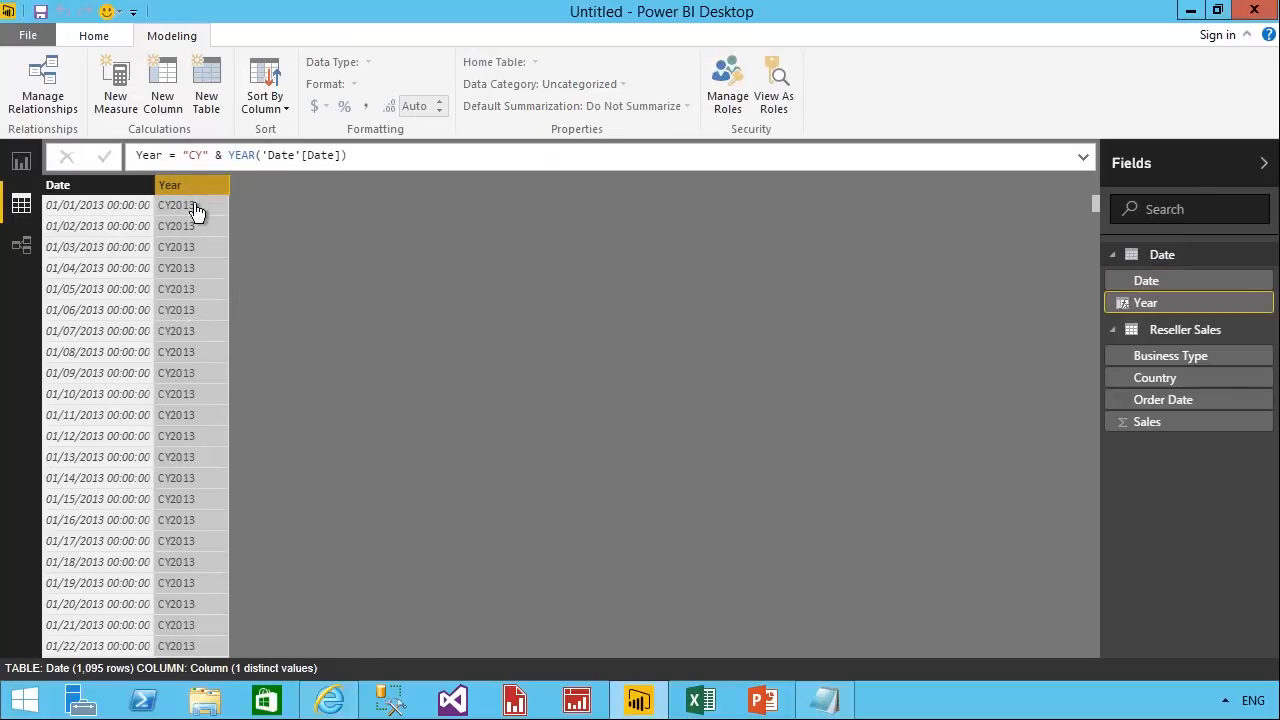
Add the calculated column Month = 'Date'[Year] & " " & FORMAT('Date'[Date], "mmm") to the Date table, copying the formula from Snippets.txt in Notepad.
{"action": "left_click", "coordinate": [179, 109]}
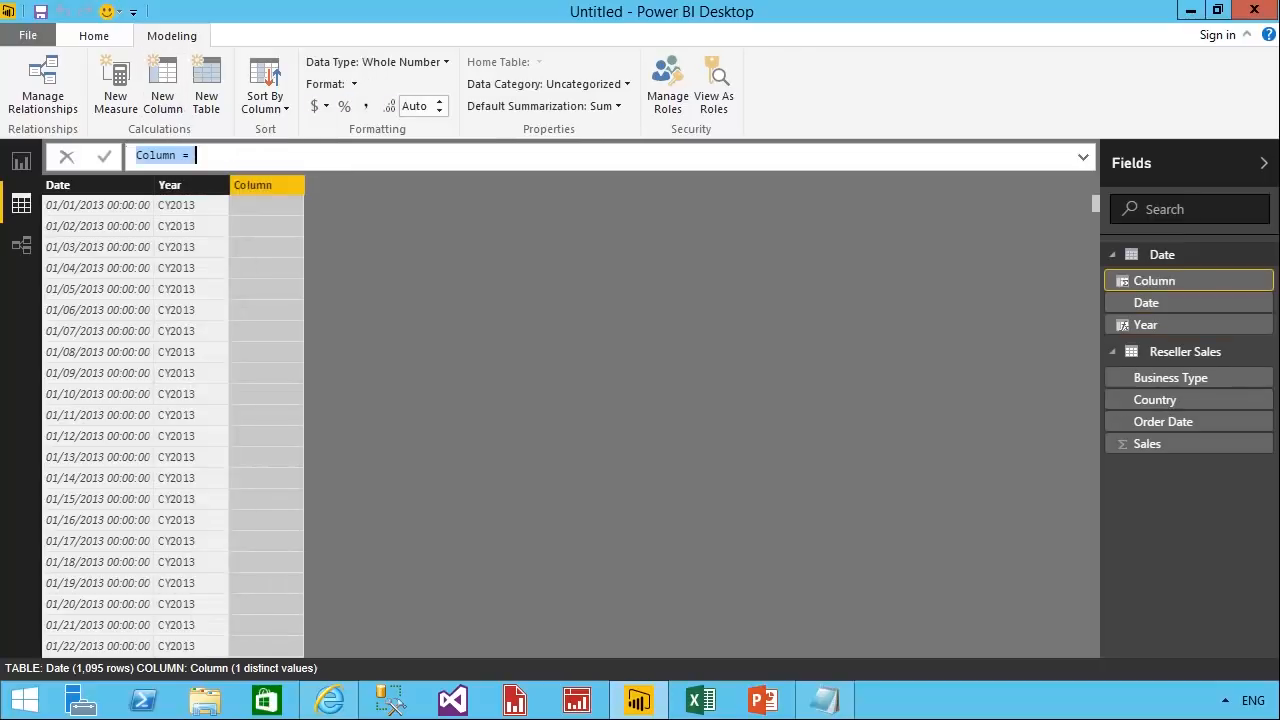
{"action": "left_click", "coordinate": [824, 700]}
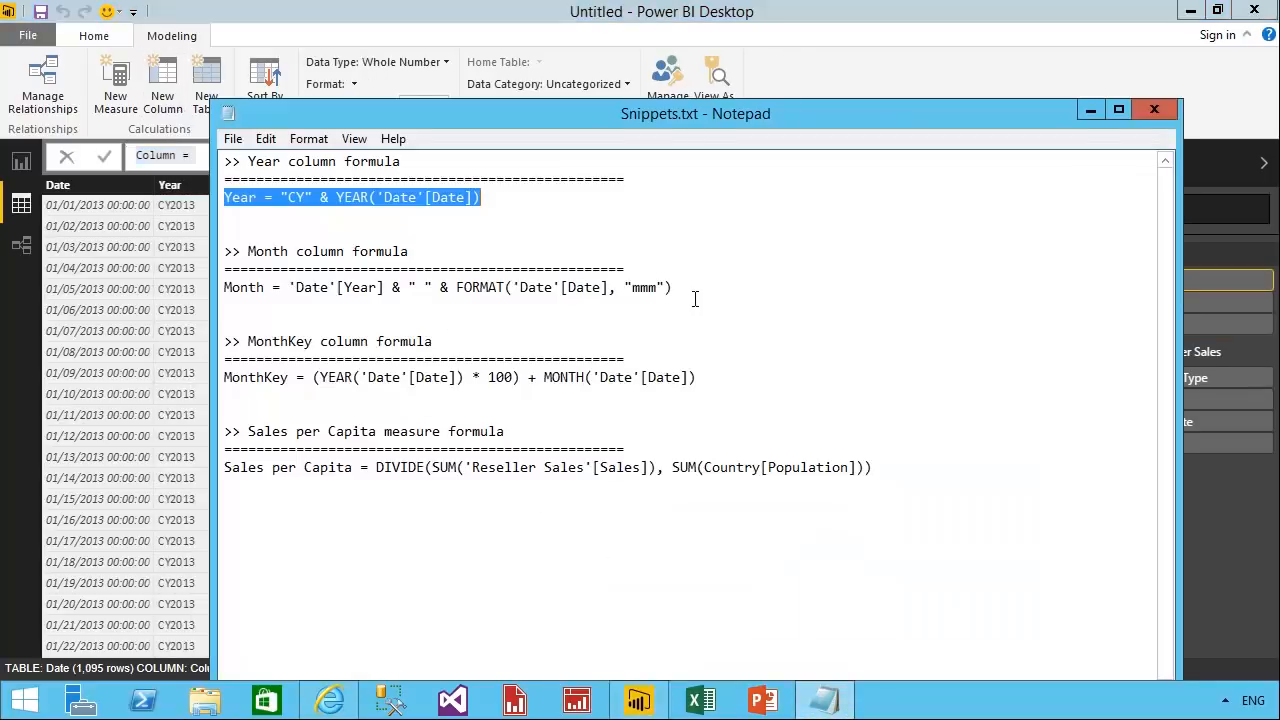
{"action": "left_click_drag", "start_coordinate": [694, 290], "coordinate": [177, 294]}
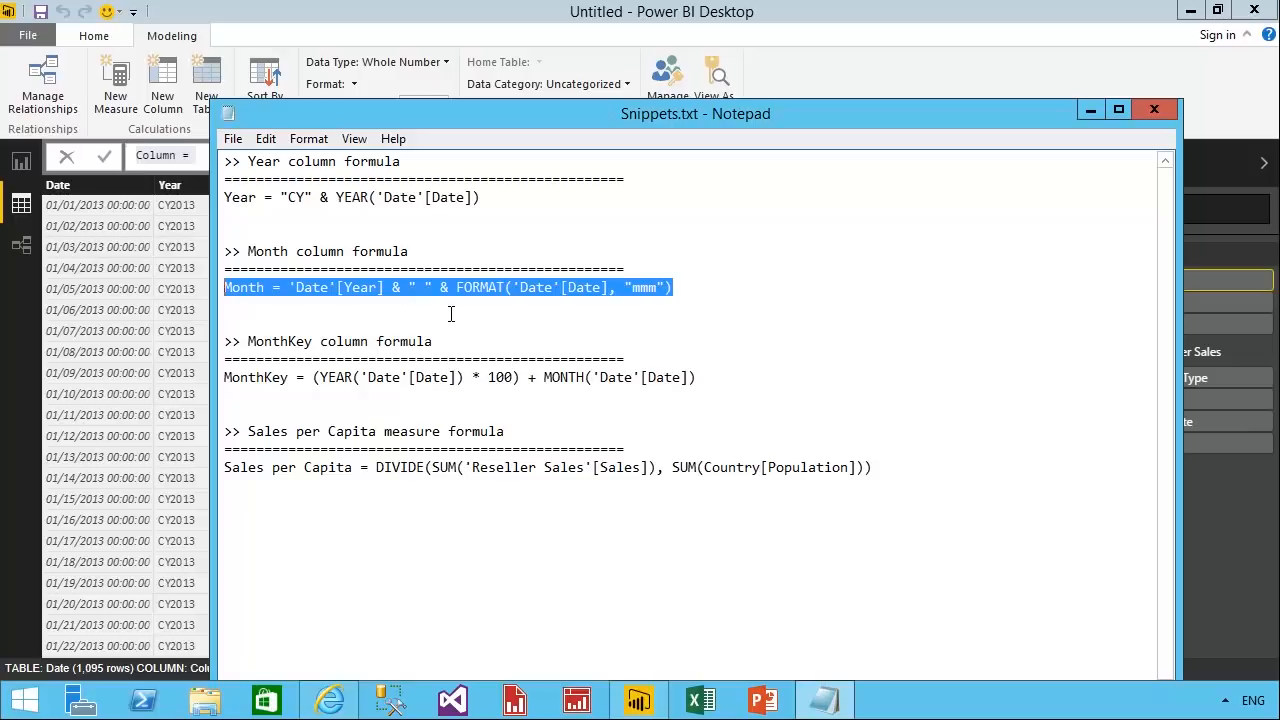
{"action": "right_click", "coordinate": [612, 300]}
{"action": "left_click", "coordinate": [676, 352]}
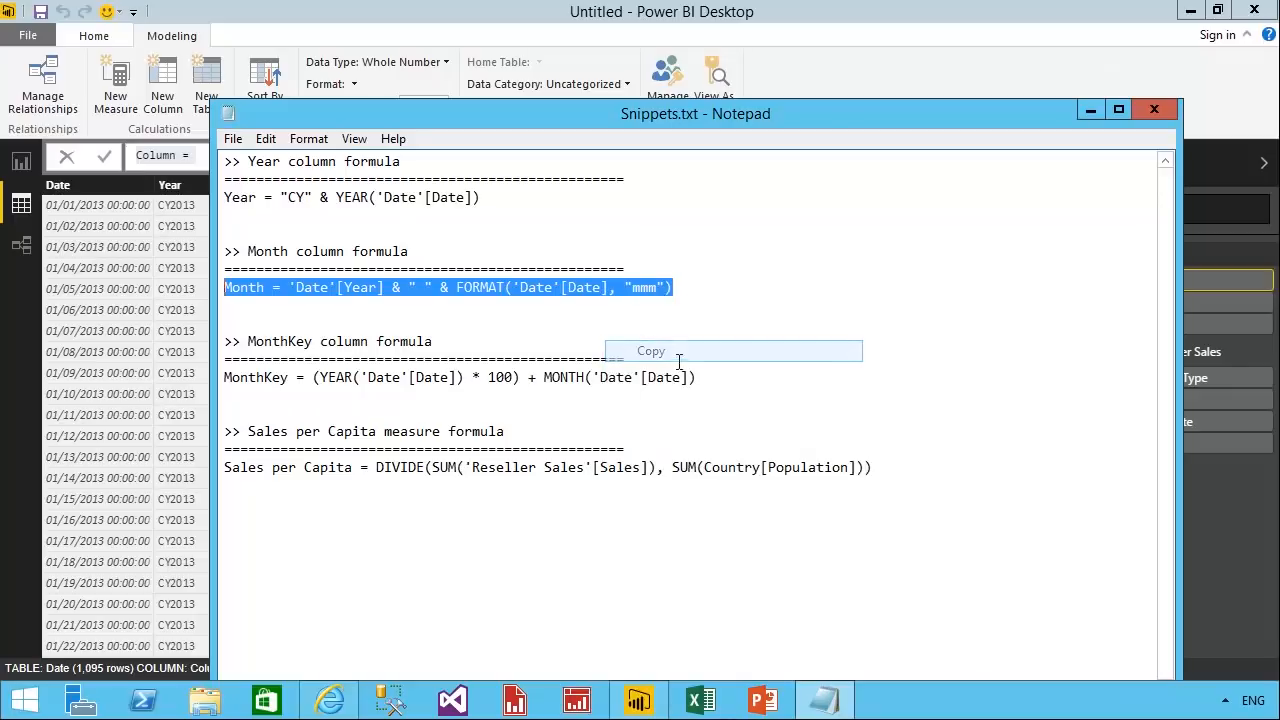
{"action": "left_click", "coordinate": [205, 195]}
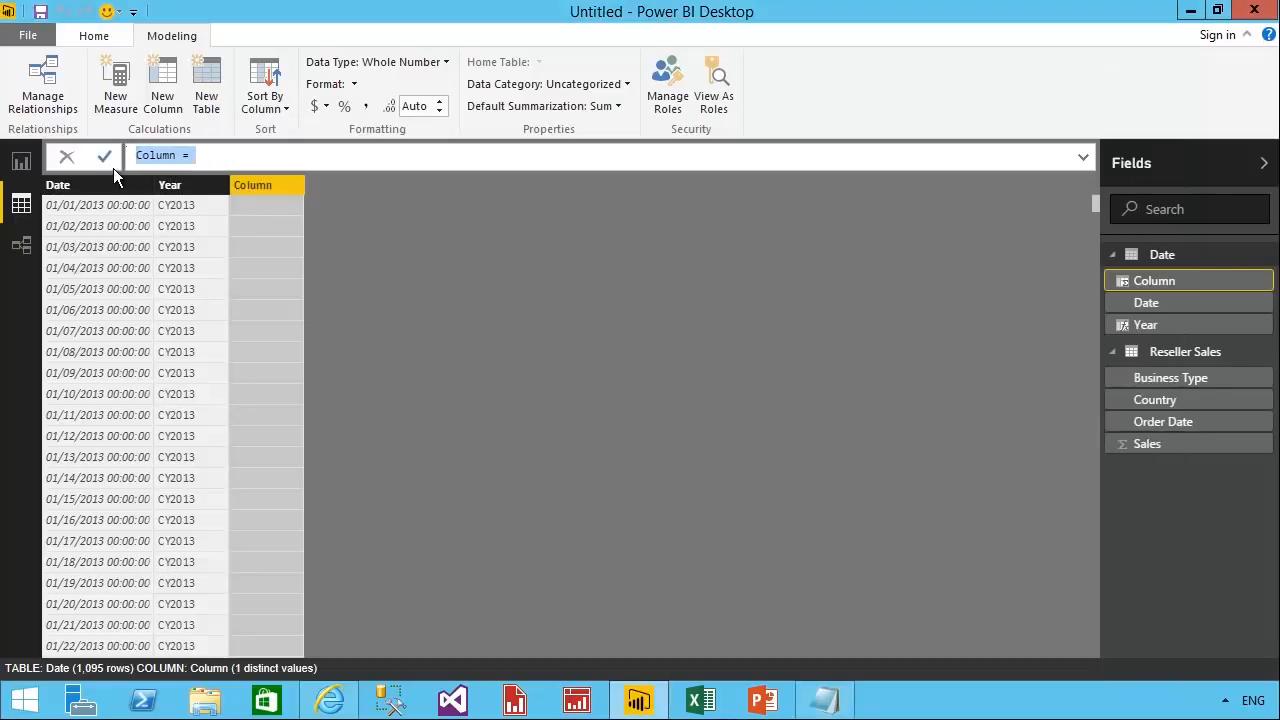
{"action": "key", "text": "ctrl+v"}
{"action": "key", "text": "Return"}
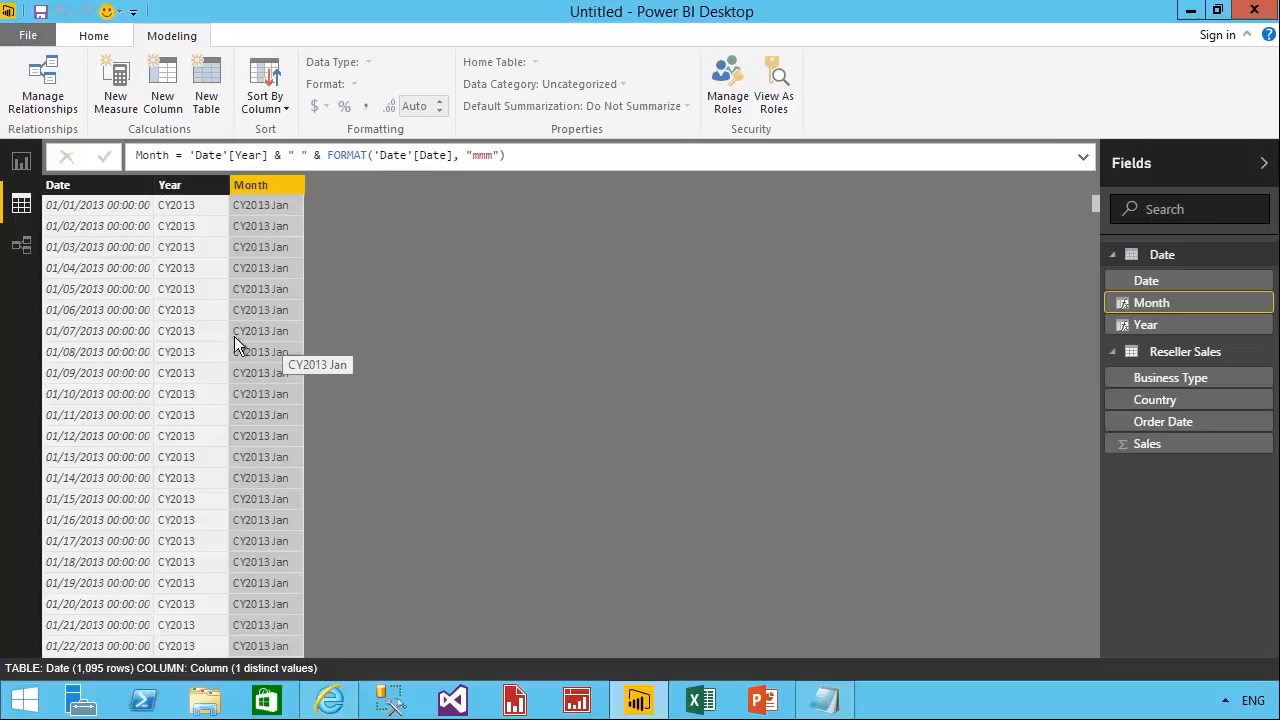
In the relationships view, move the Date table slightly and relate Reseller Sales Order Date to the Date column of the Date table.
{"action": "left_click", "coordinate": [21, 245]}
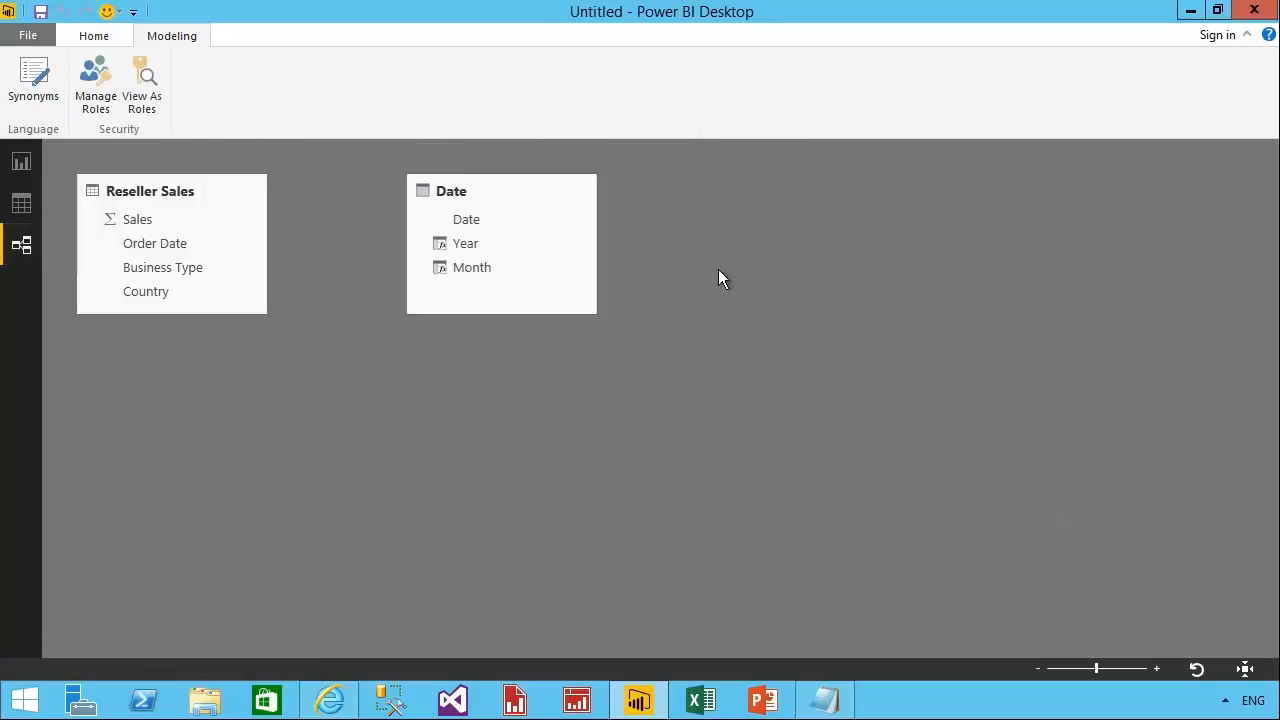
{"action": "left_click", "coordinate": [197, 198]}
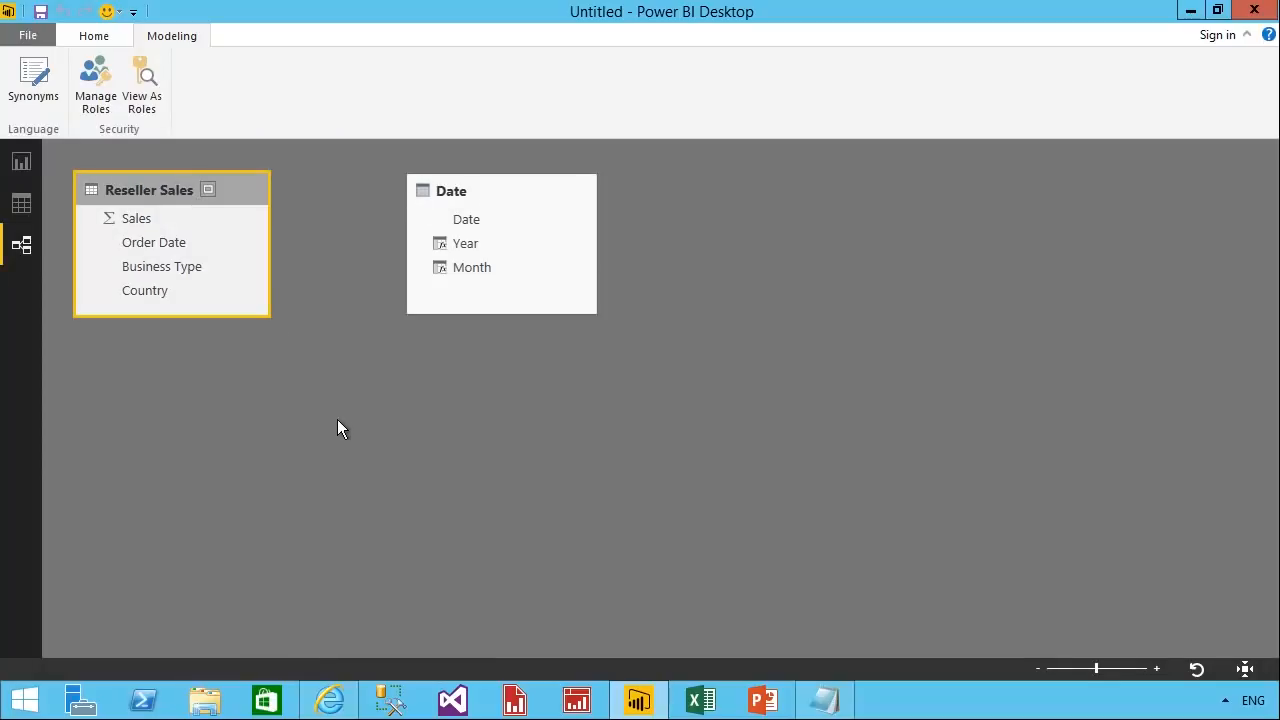
{"action": "left_click", "coordinate": [531, 203]}
{"action": "left_click_drag", "start_coordinate": [531, 203], "coordinate": [544, 203]}
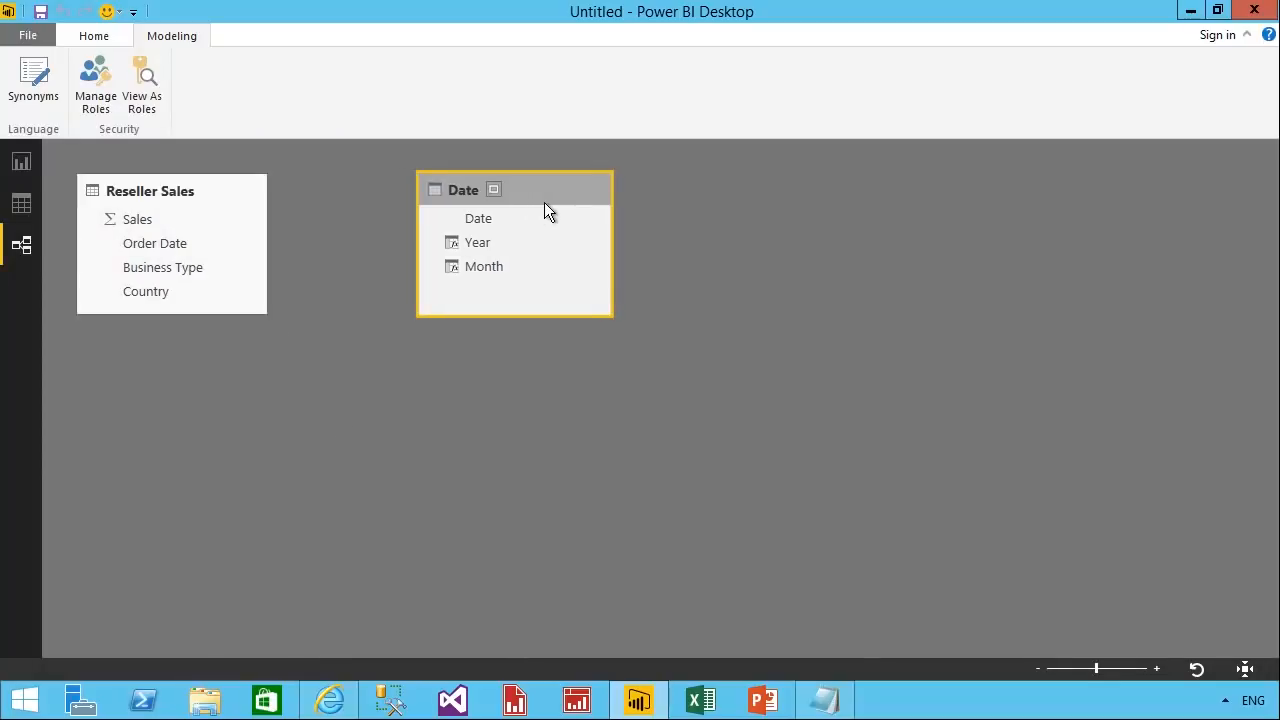
{"action": "left_click_drag", "start_coordinate": [170, 250], "coordinate": [476, 219]}
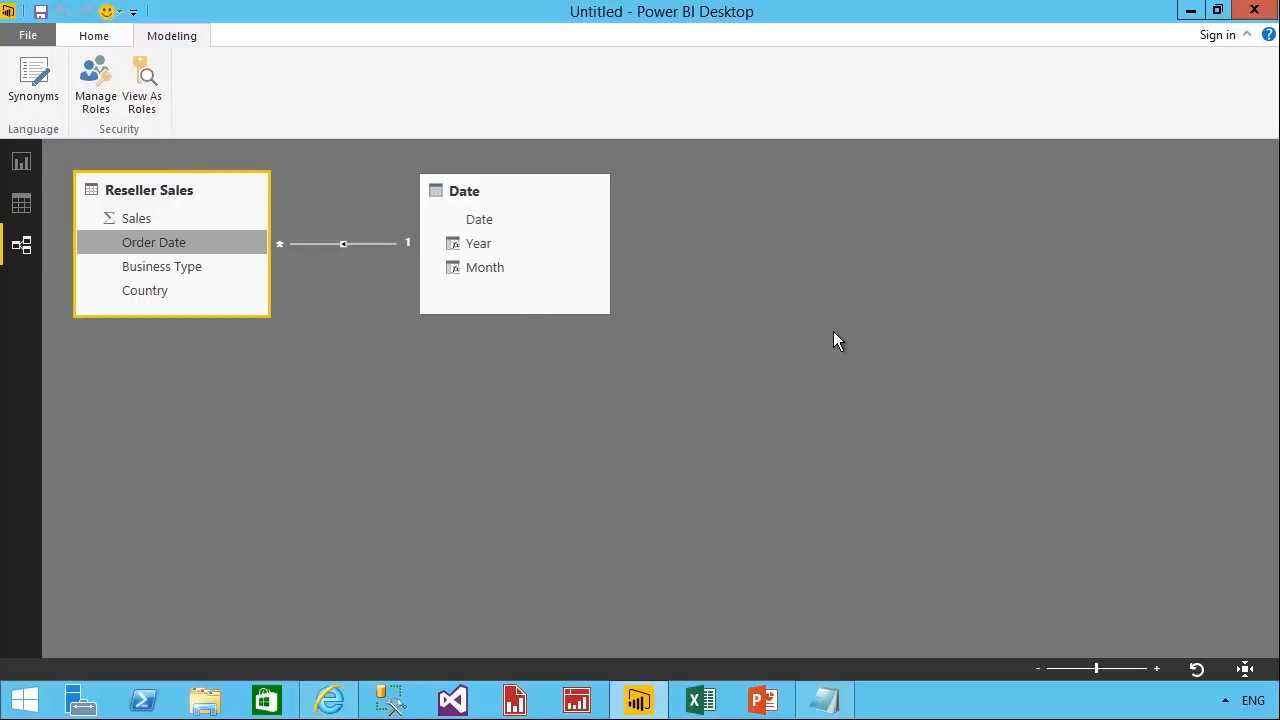
Hide the Order Date column of Reseller Sales and the Date column of the Date table in report view.
{"action": "right_click", "coordinate": [222, 257]}
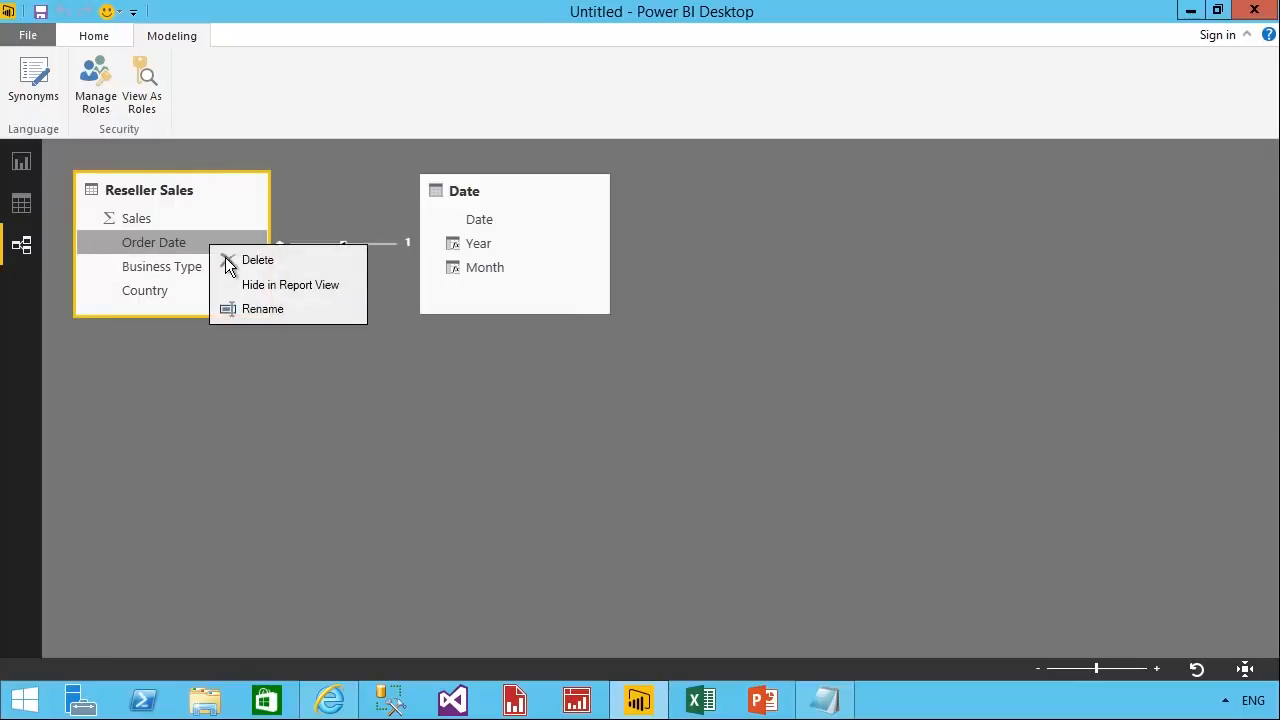
{"action": "left_click", "coordinate": [303, 287]}
{"action": "right_click", "coordinate": [532, 228]}
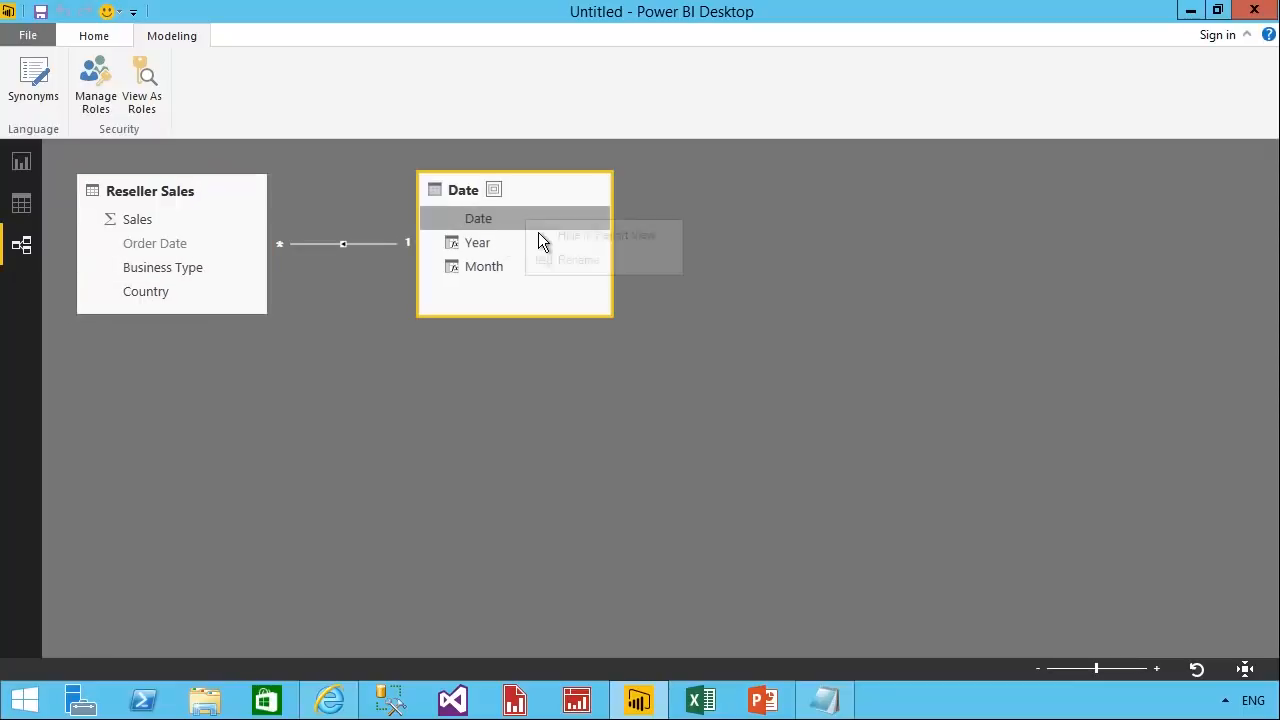
{"action": "left_click", "coordinate": [641, 246]}
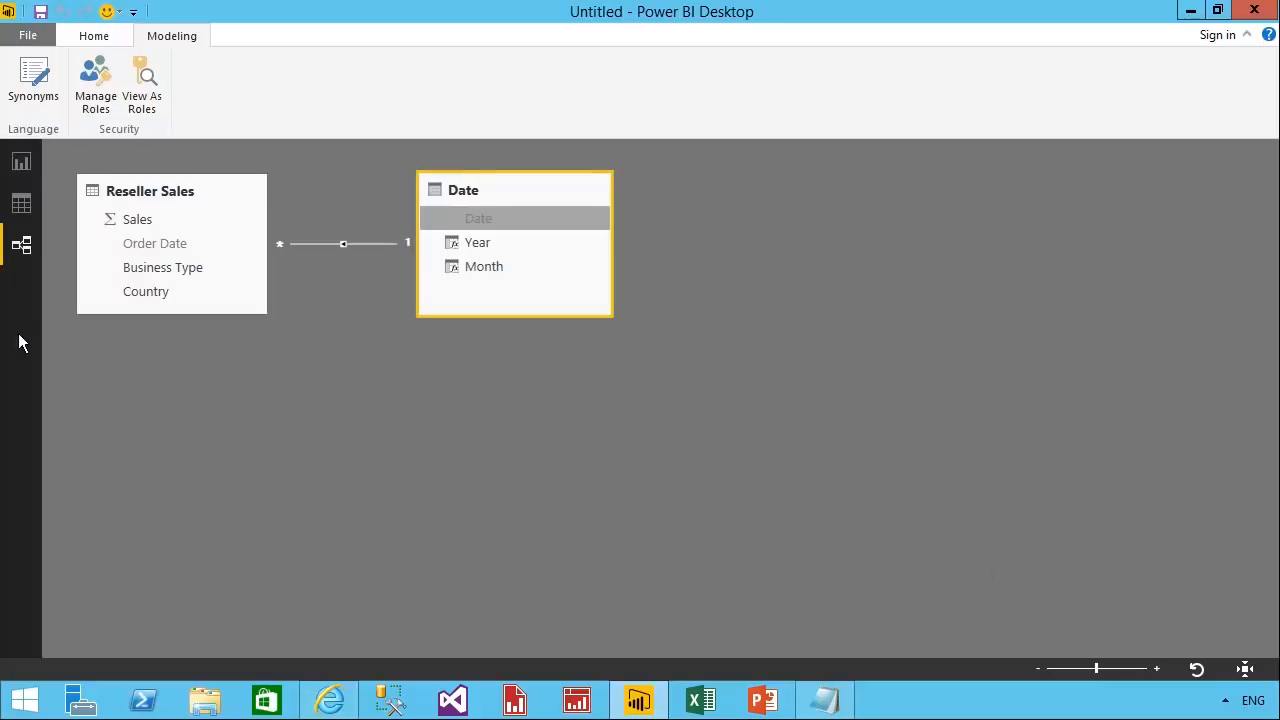
On the Reseller Sales report page, add a compact Year slicer below the logo and filter it to CY2013.
{"action": "left_click", "coordinate": [24, 168]}
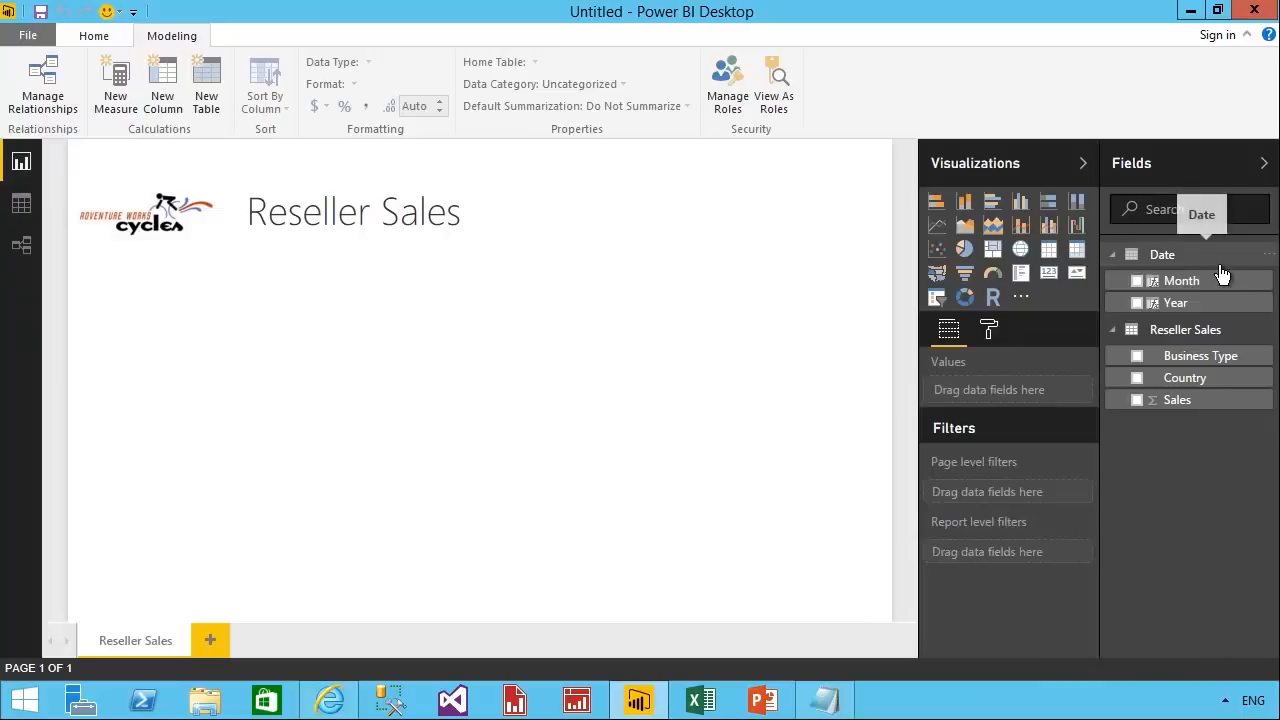
{"action": "left_click_drag", "start_coordinate": [1215, 302], "coordinate": [366, 393]}
{"action": "left_click_drag", "start_coordinate": [256, 285], "coordinate": [182, 287]}
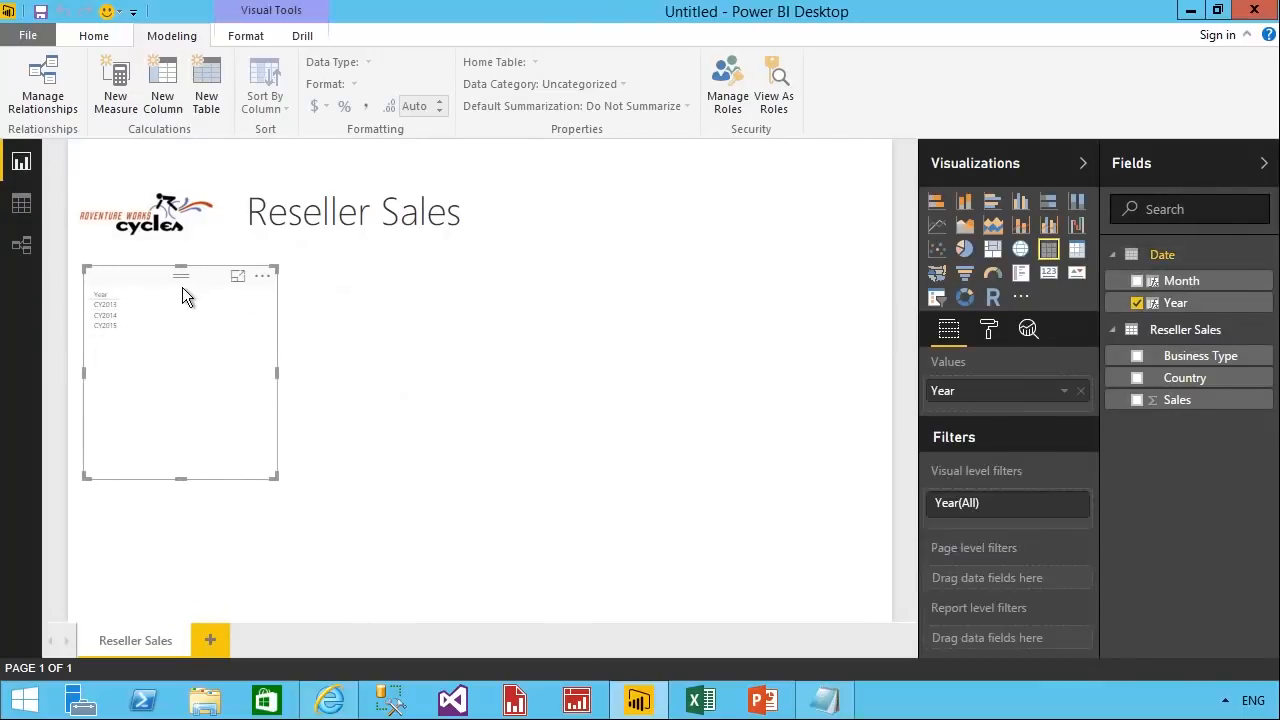
{"action": "left_click", "coordinate": [938, 299]}
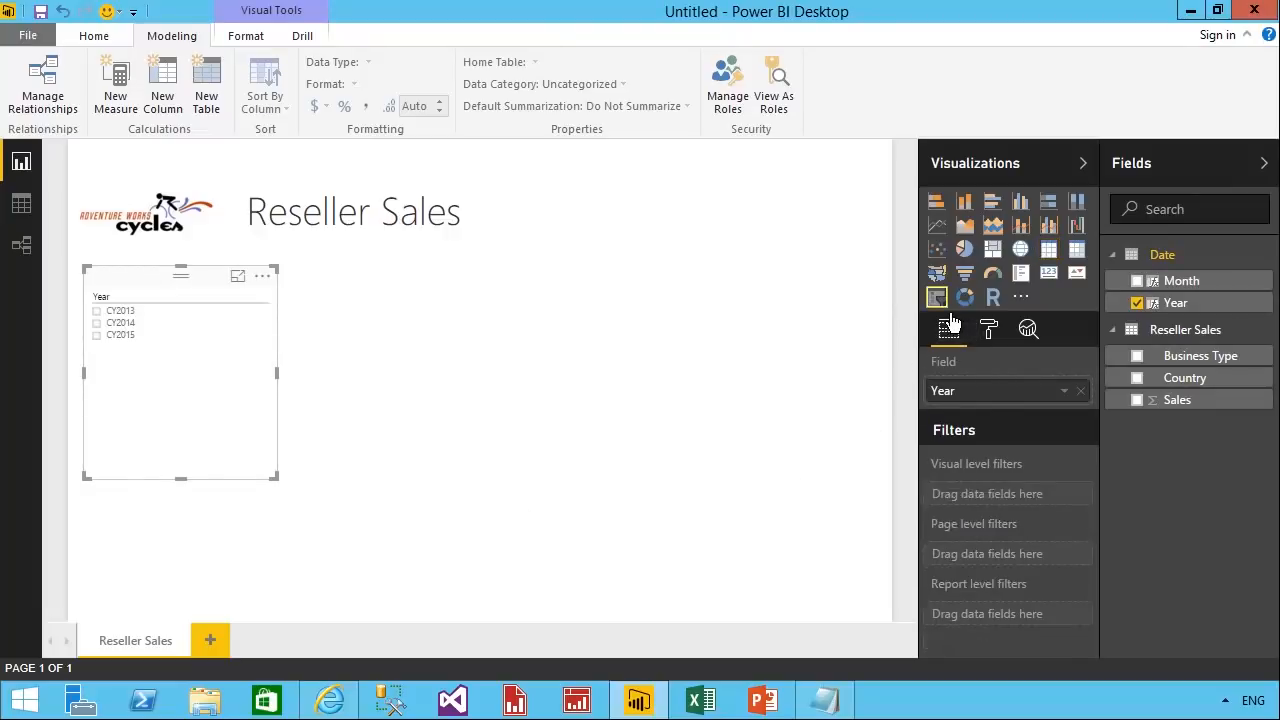
{"action": "left_click_drag", "start_coordinate": [284, 489], "coordinate": [201, 380]}
{"action": "left_click", "coordinate": [112, 311]}
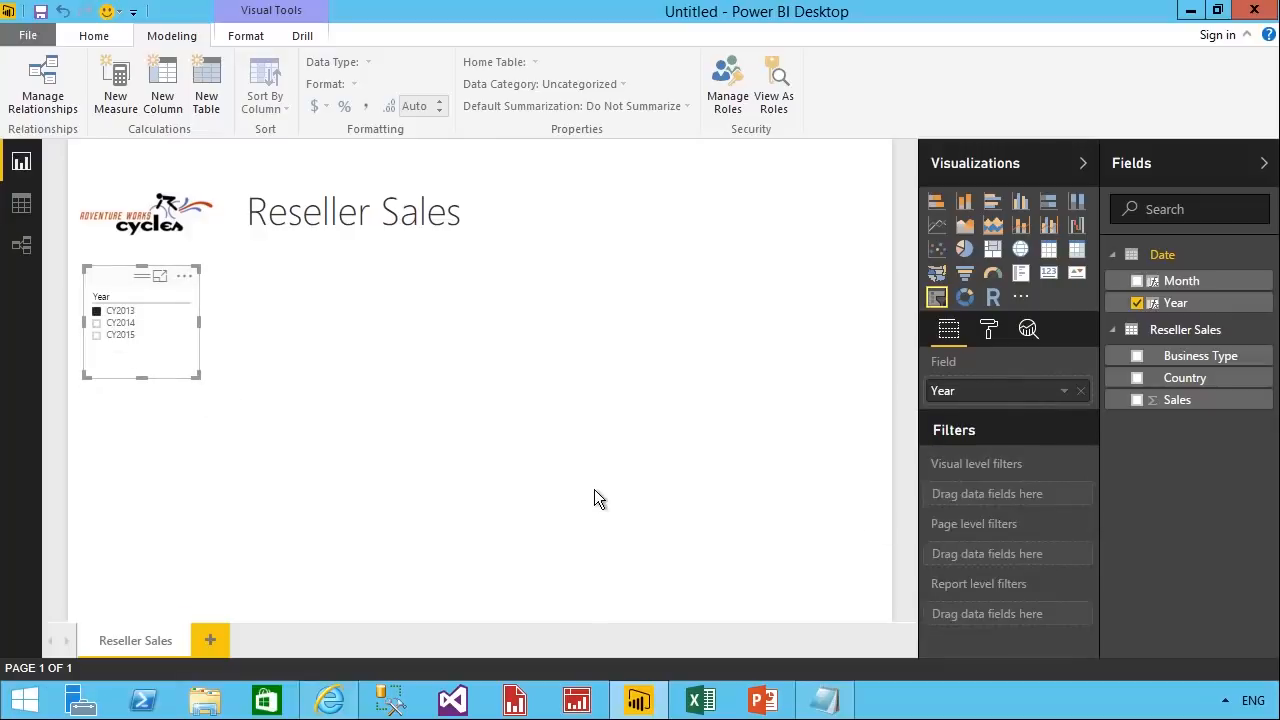
{"action": "left_click", "coordinate": [304, 335]}
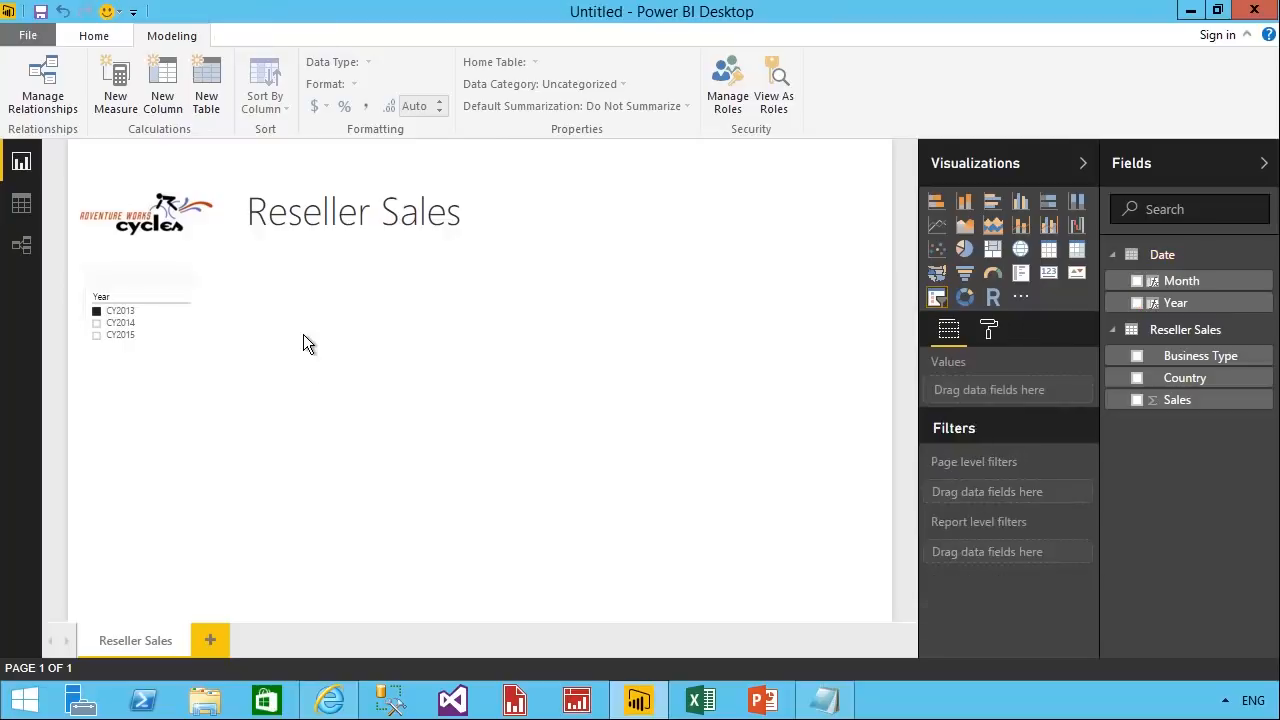
Add a Sales visual beside the Year slicer, below the report title, and convert it to a card.
{"action": "left_click_drag", "start_coordinate": [1195, 406], "coordinate": [553, 425]}
{"action": "left_click_drag", "start_coordinate": [424, 288], "coordinate": [322, 282]}
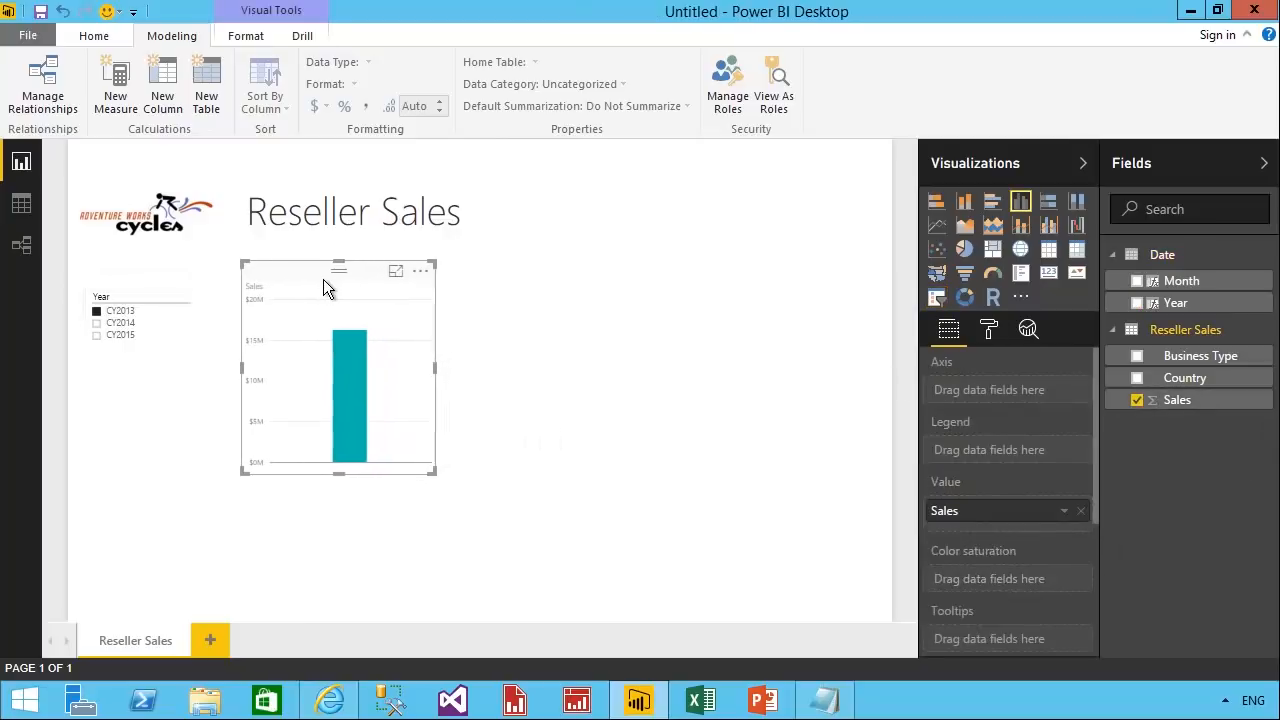
{"action": "left_click", "coordinate": [1048, 274]}
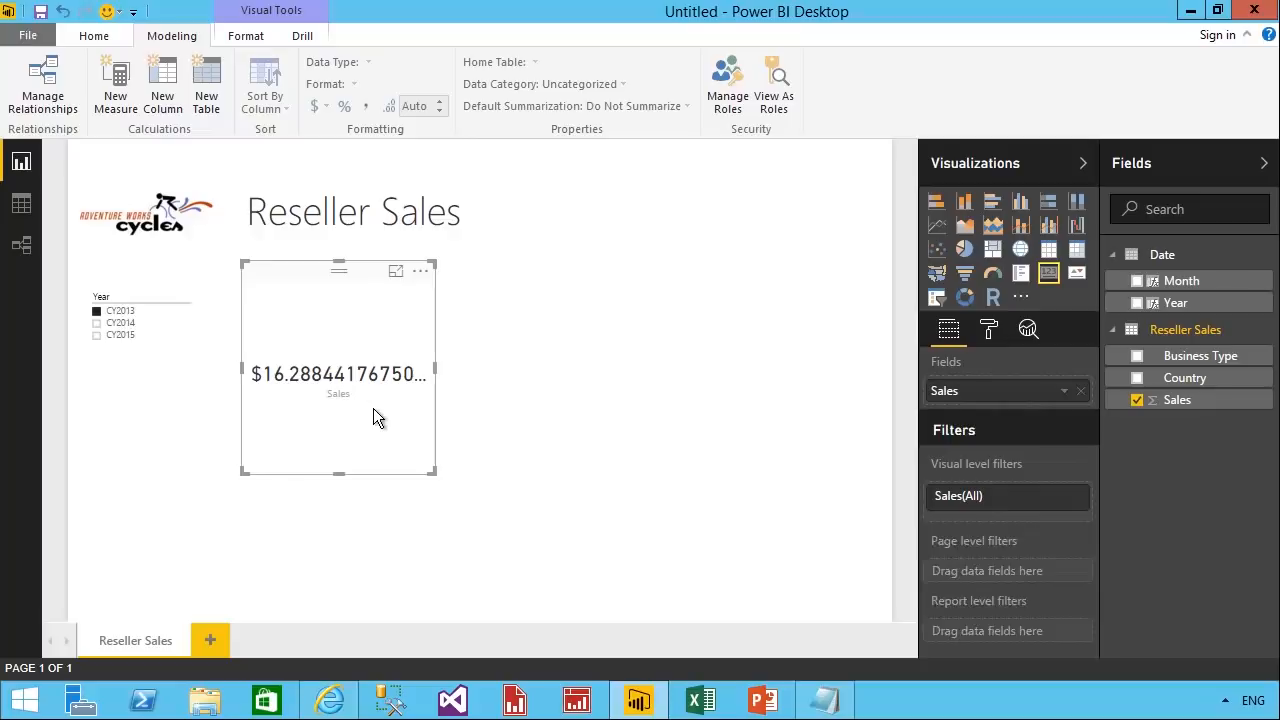
Format the Sales card's data label with display units in Thousands and 0 decimal places.
{"action": "left_click", "coordinate": [989, 331]}
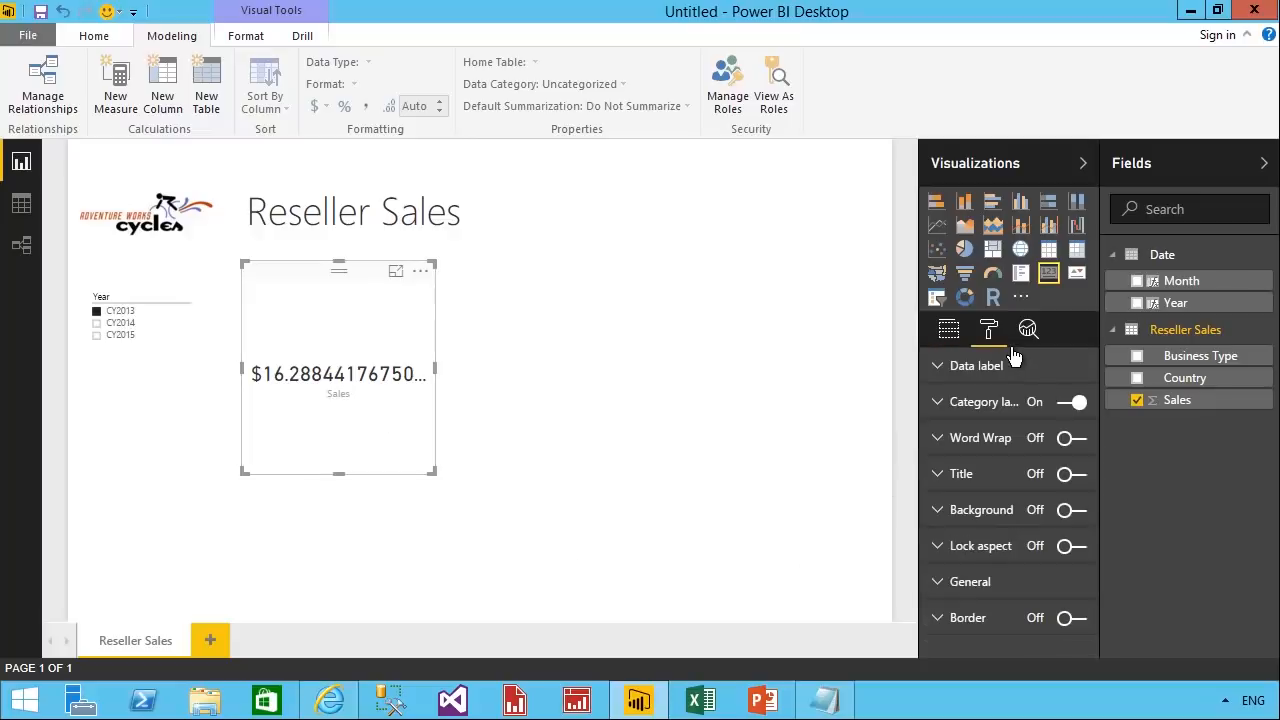
{"action": "left_click", "coordinate": [1008, 372]}
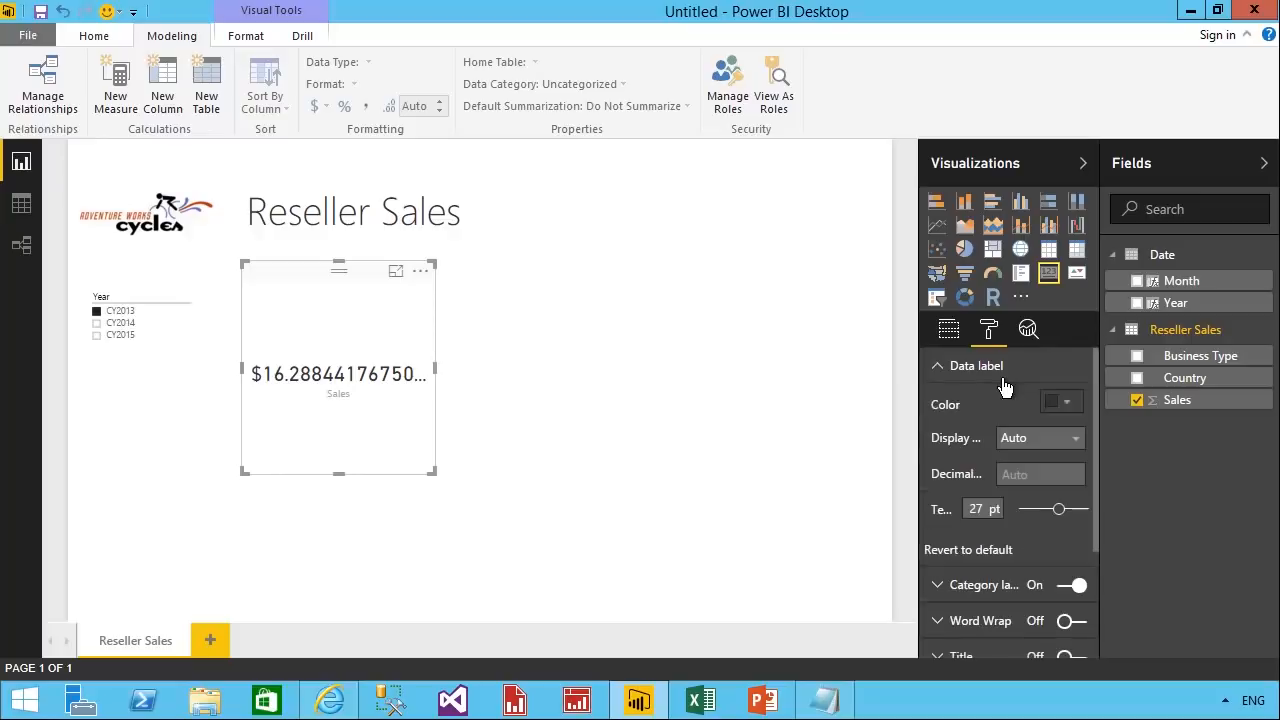
{"action": "left_click", "coordinate": [1076, 439]}
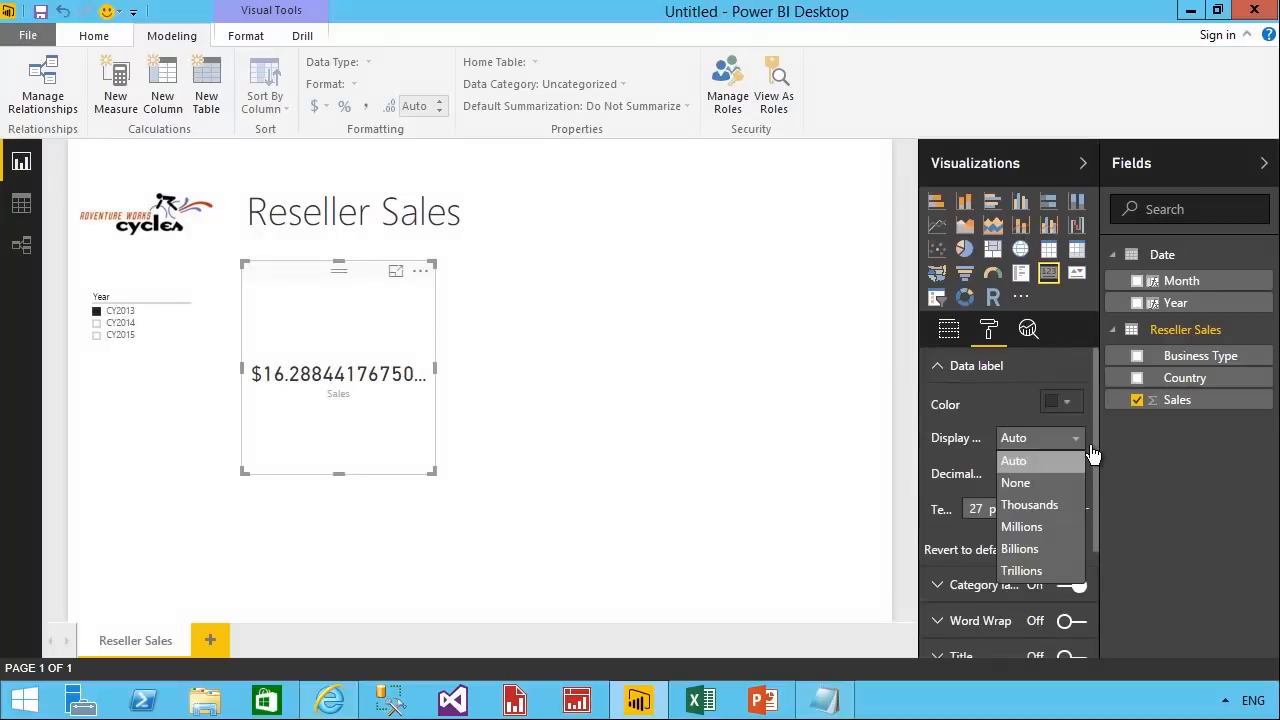
{"action": "left_click", "coordinate": [1073, 507]}
{"action": "type", "text": "0"}
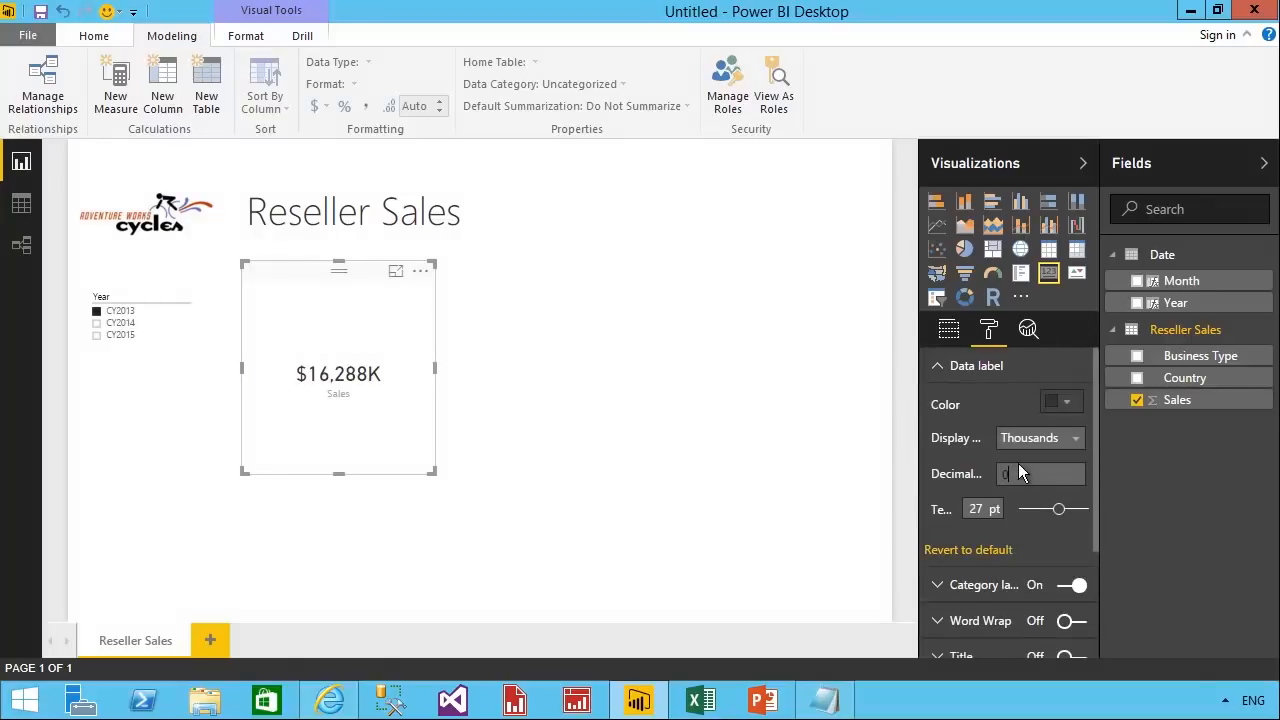
{"action": "left_click", "coordinate": [973, 380]}
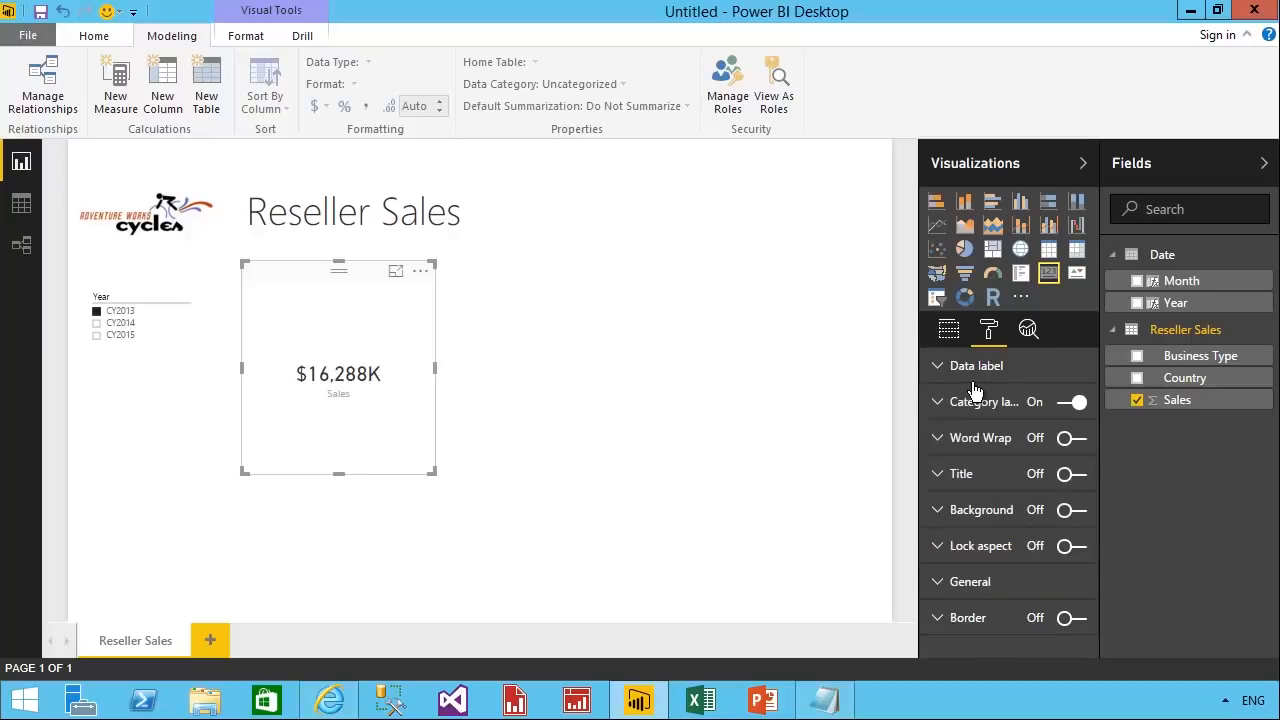
Turn on a light blue background for the Sales card and shrink the card.
{"action": "left_click", "coordinate": [1093, 527]}
{"action": "left_click", "coordinate": [1070, 541]}
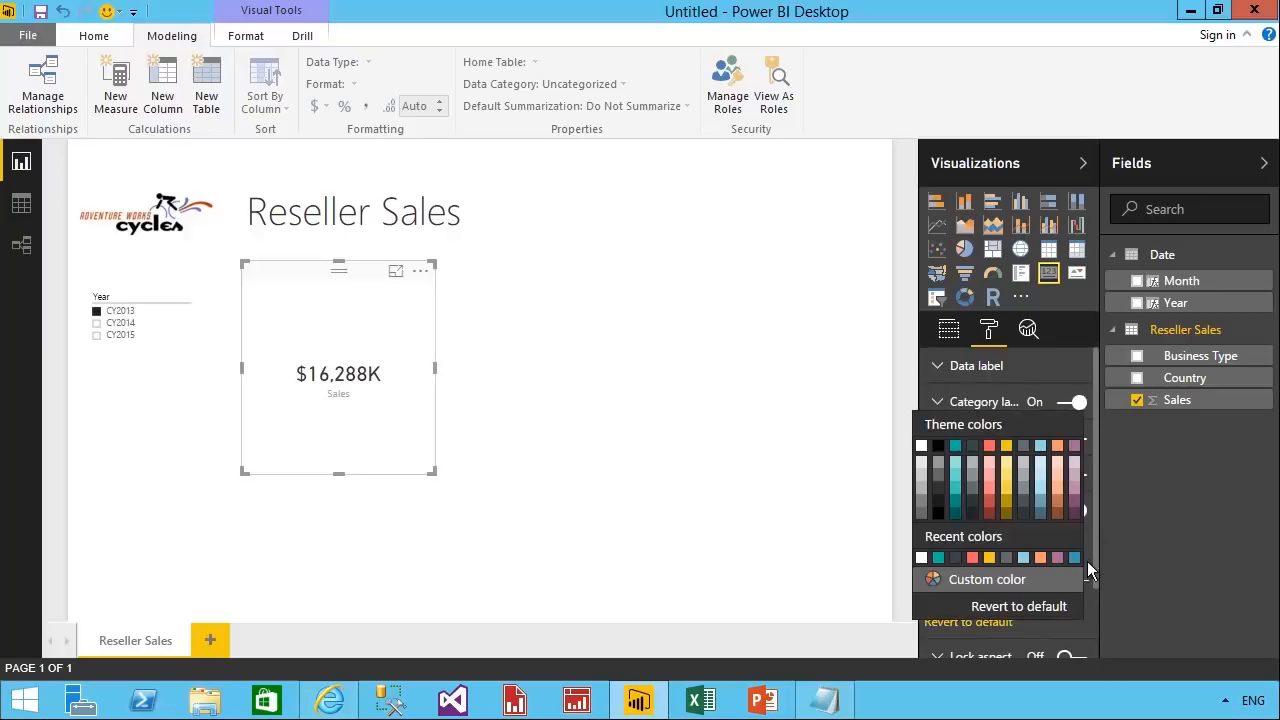
{"action": "left_click", "coordinate": [1042, 470]}
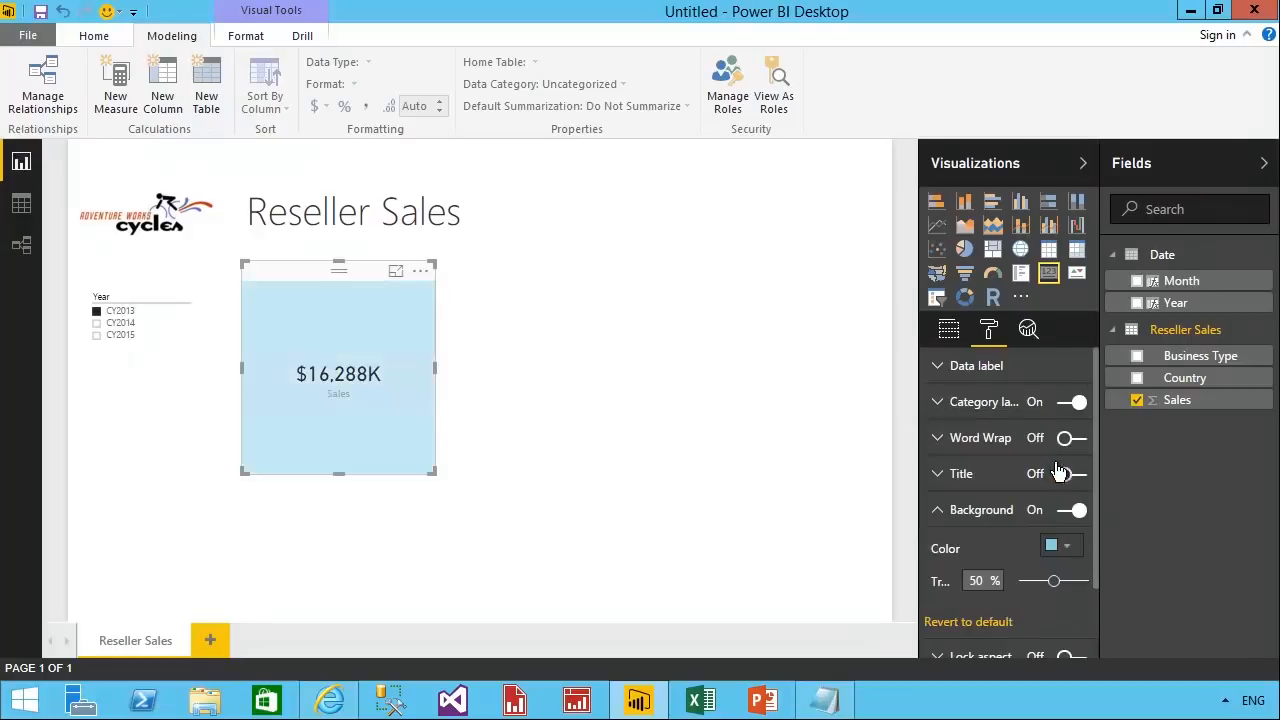
{"action": "left_click_drag", "start_coordinate": [434, 472], "coordinate": [410, 410]}
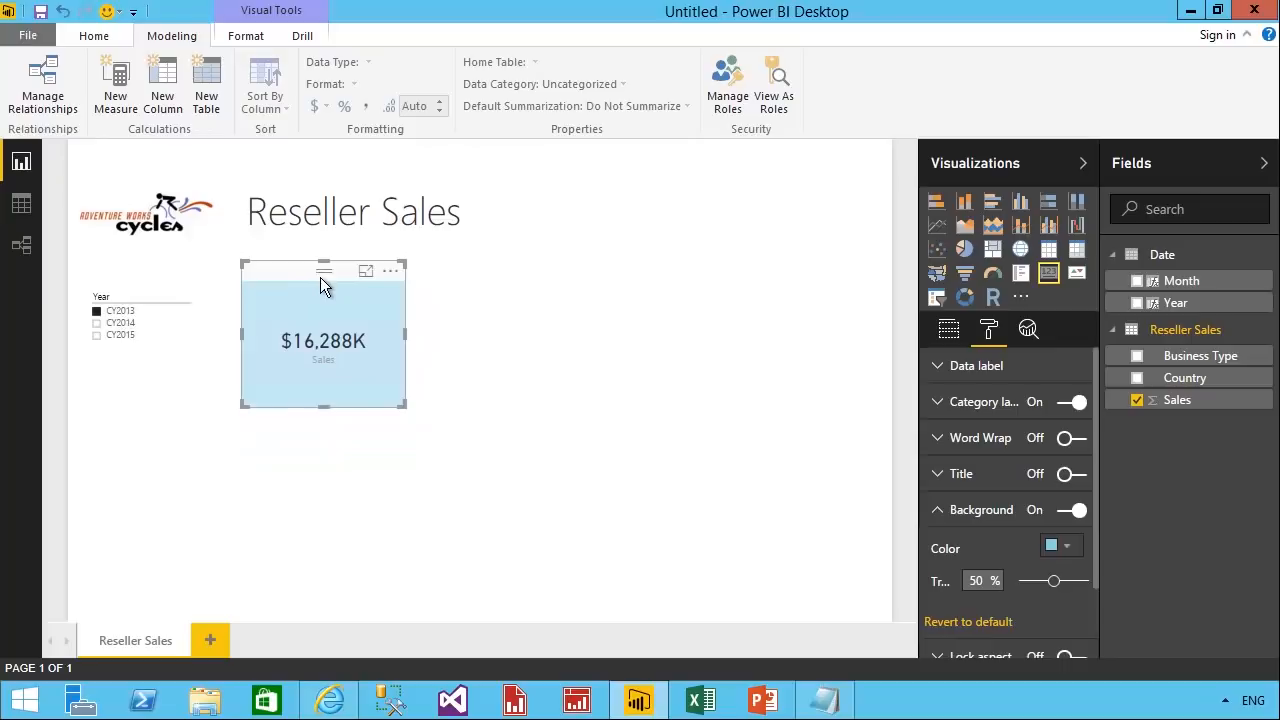
Try CY2014 and CY2015 in the Year slicer, return it to CY2013, and move the Sales card up slightly.
{"action": "left_click", "coordinate": [121, 324]}
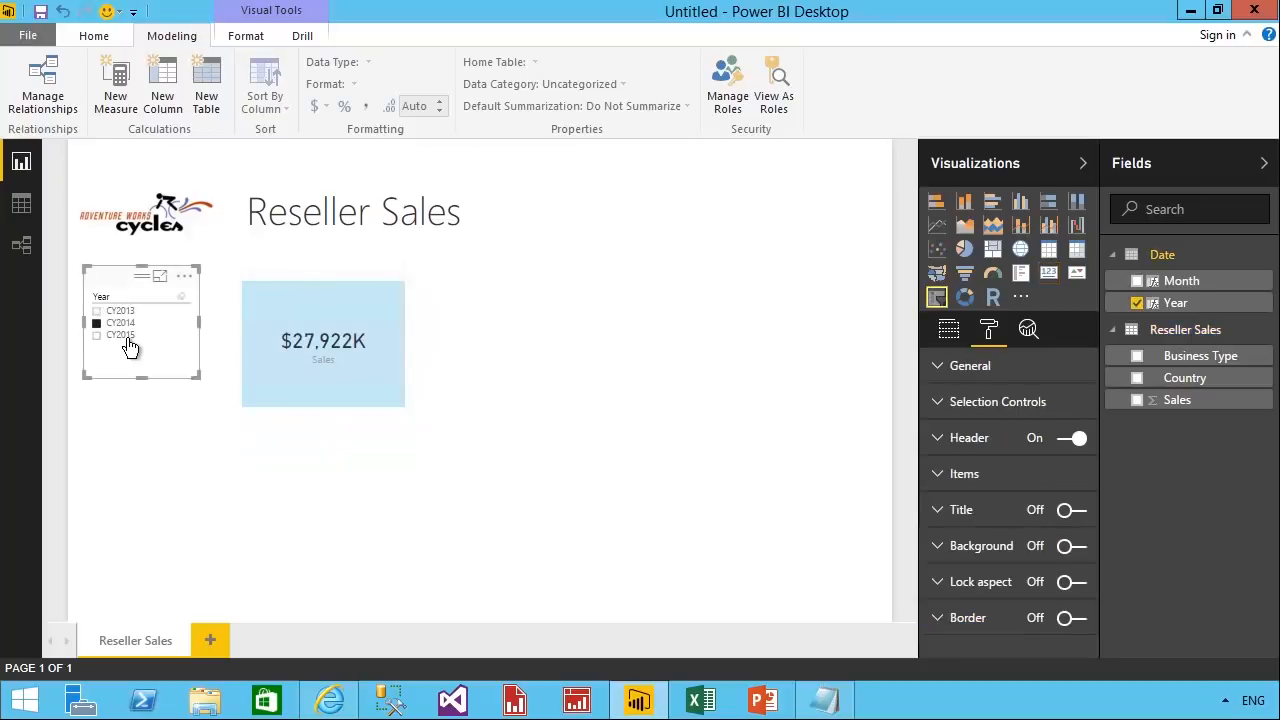
{"action": "left_click", "coordinate": [127, 338]}
{"action": "left_click", "coordinate": [122, 312]}
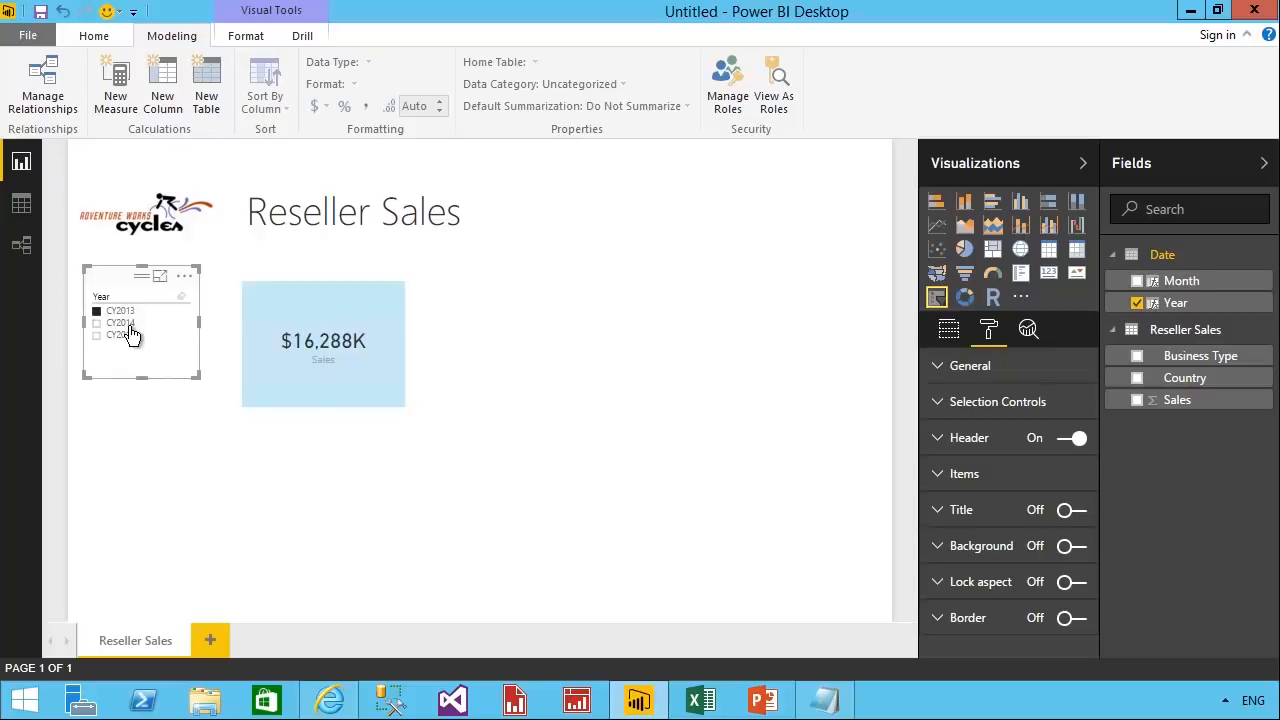
{"action": "left_click", "coordinate": [332, 273]}
{"action": "left_click", "coordinate": [743, 528]}
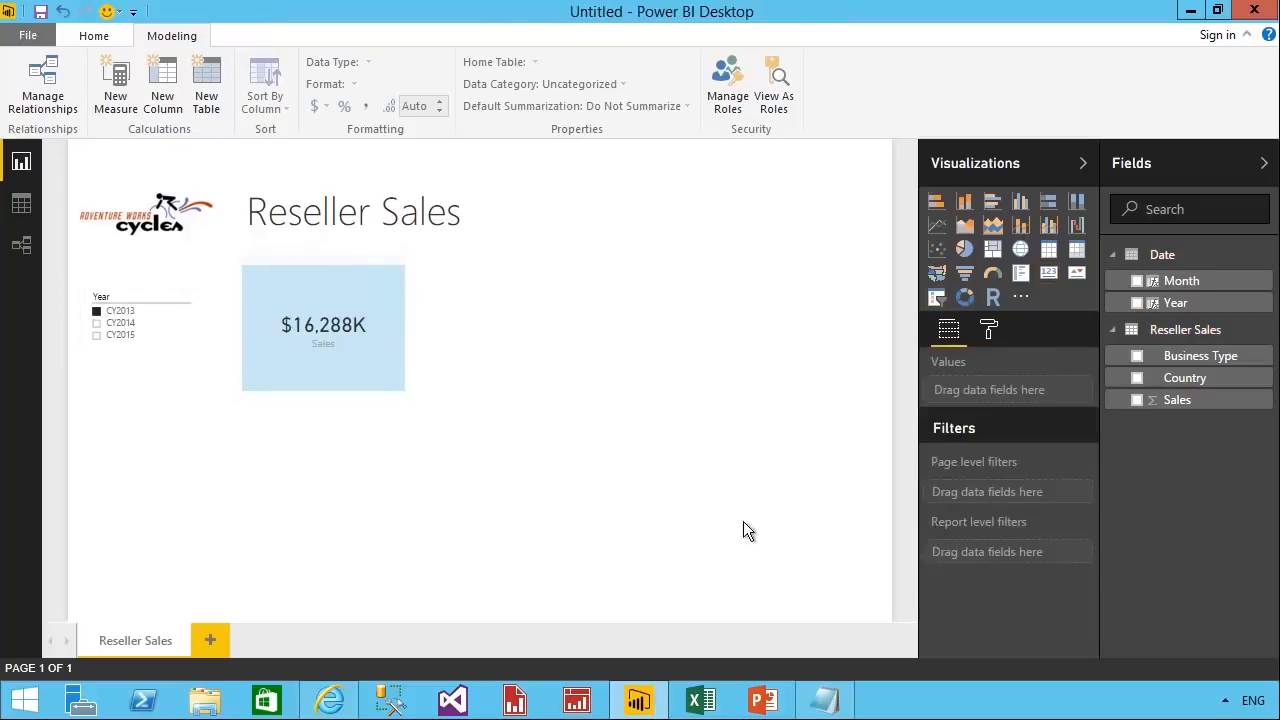
Add a column chart of Sales by Month beside the card, enlarged to fill the rest of the page.
{"action": "left_click_drag", "start_coordinate": [1172, 405], "coordinate": [600, 415]}
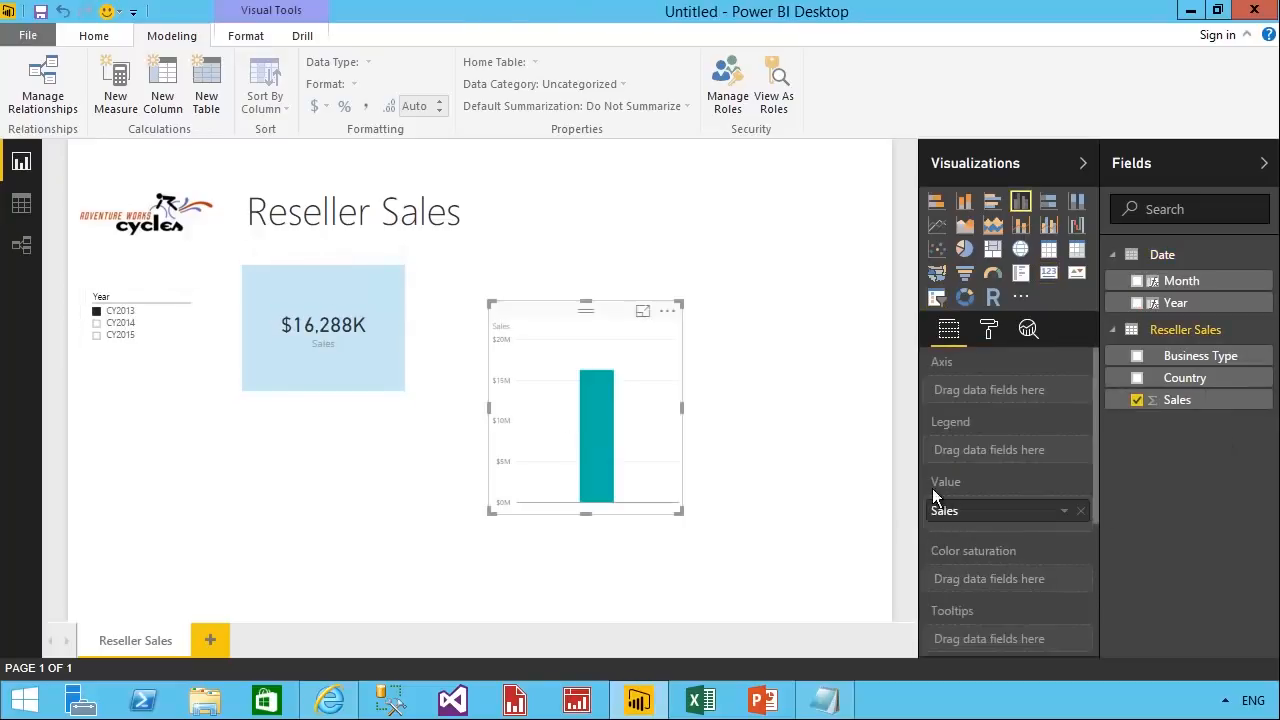
{"action": "left_click_drag", "start_coordinate": [566, 335], "coordinate": [496, 301]}
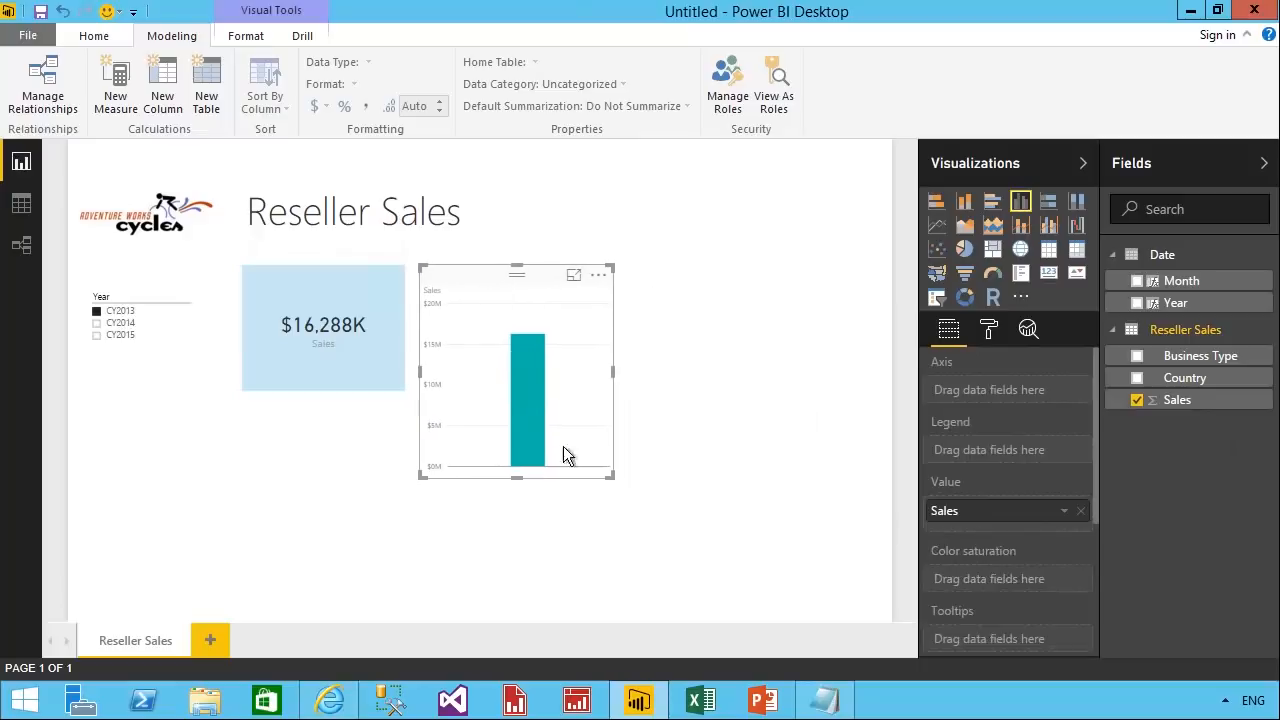
{"action": "left_click_drag", "start_coordinate": [627, 486], "coordinate": [887, 625]}
{"action": "left_click_drag", "start_coordinate": [1170, 283], "coordinate": [750, 410]}
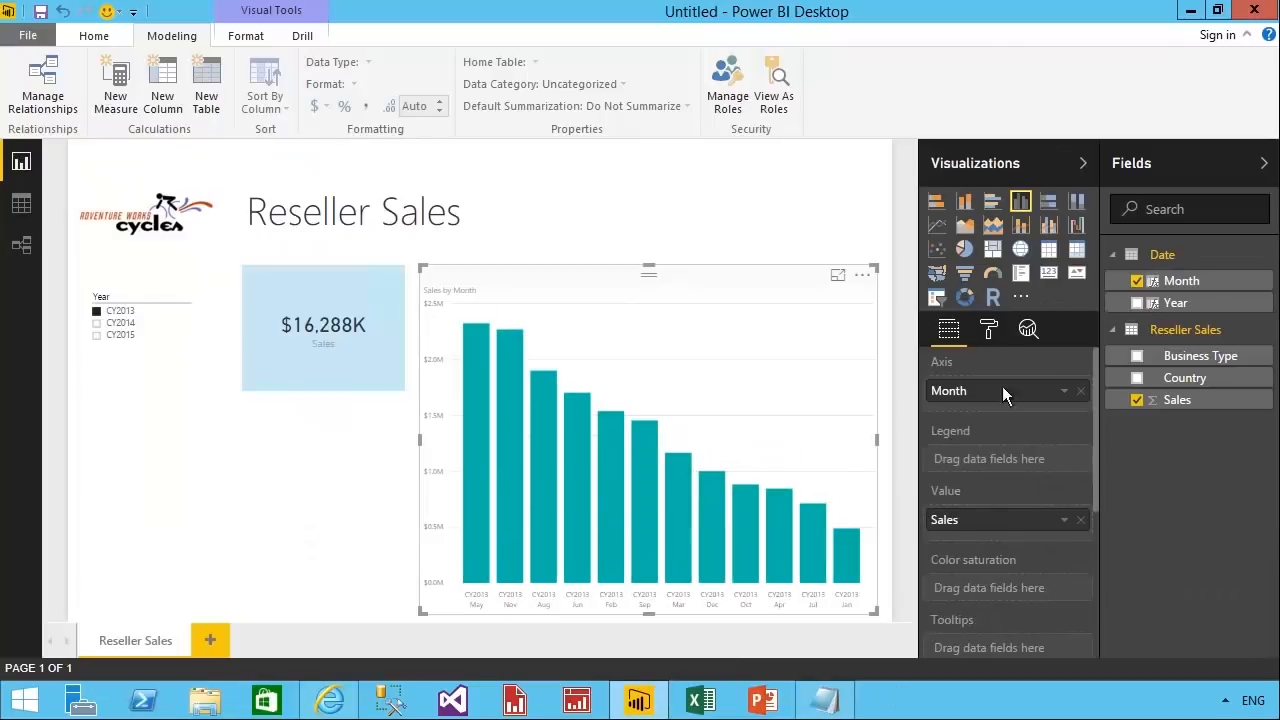
Sort the Sales by Month column chart by Month in ascending order.
{"action": "left_click", "coordinate": [862, 275]}
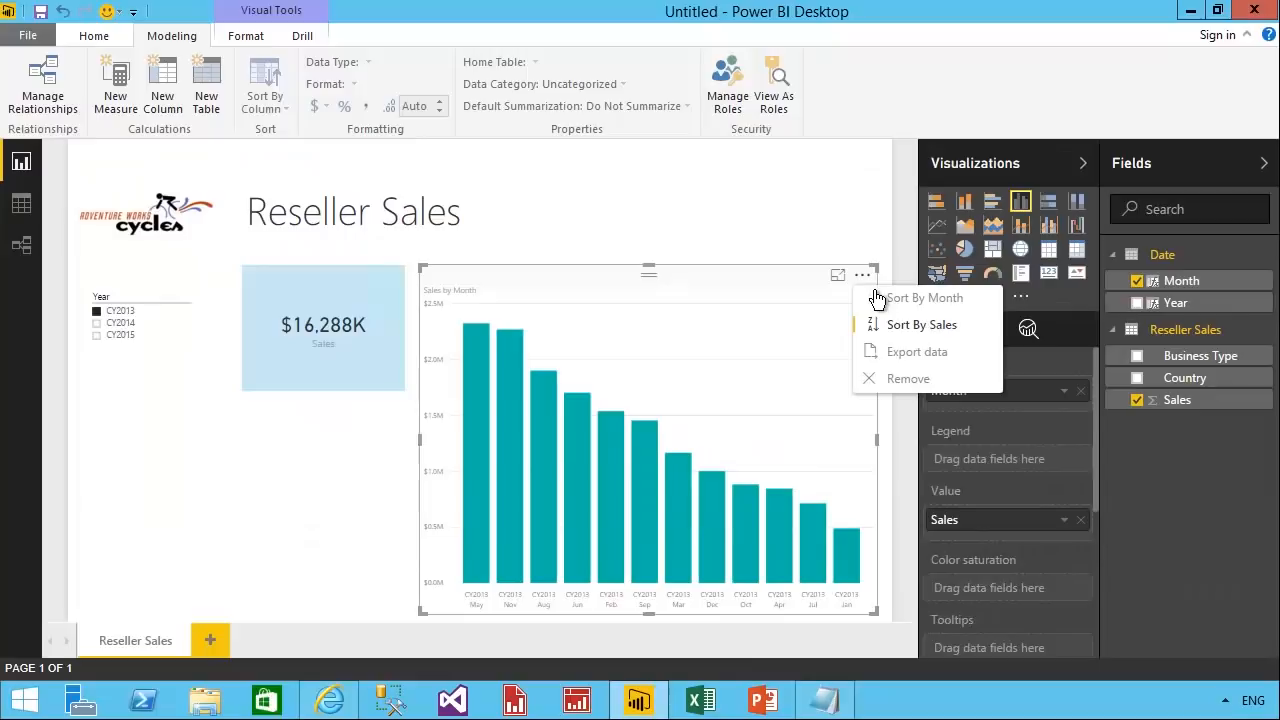
{"action": "left_click", "coordinate": [969, 312]}
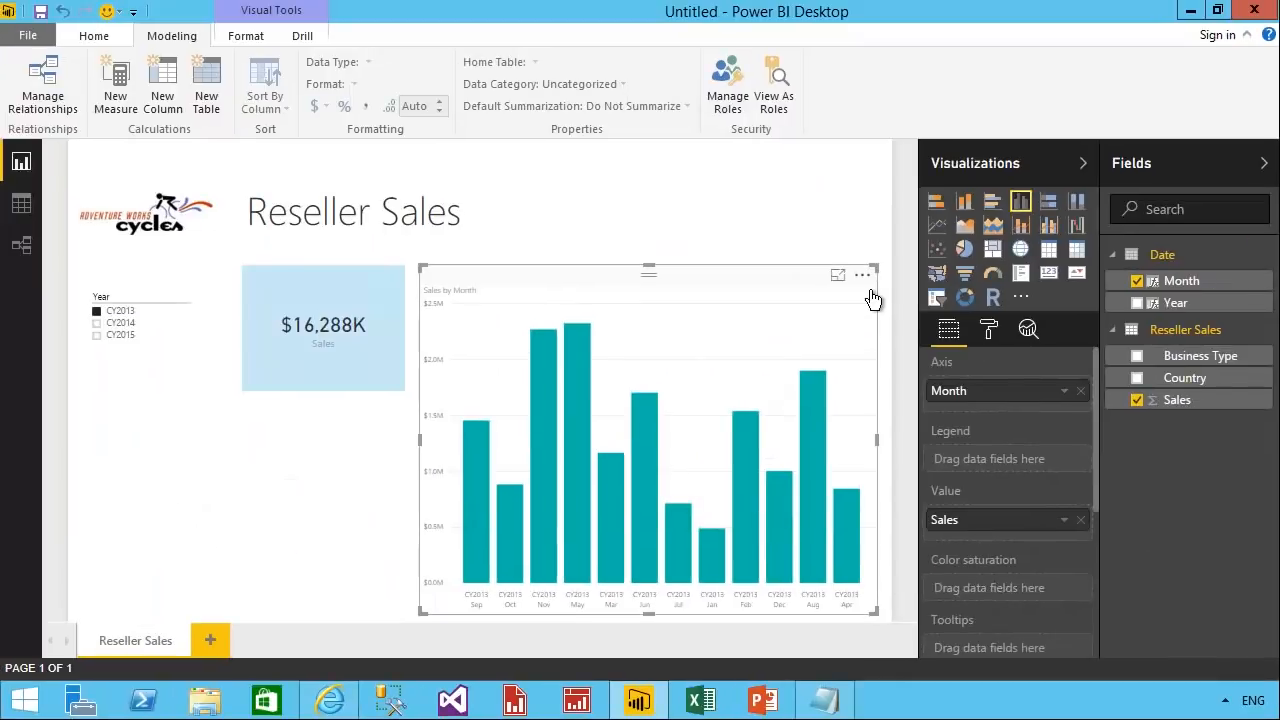
{"action": "left_click", "coordinate": [870, 290]}
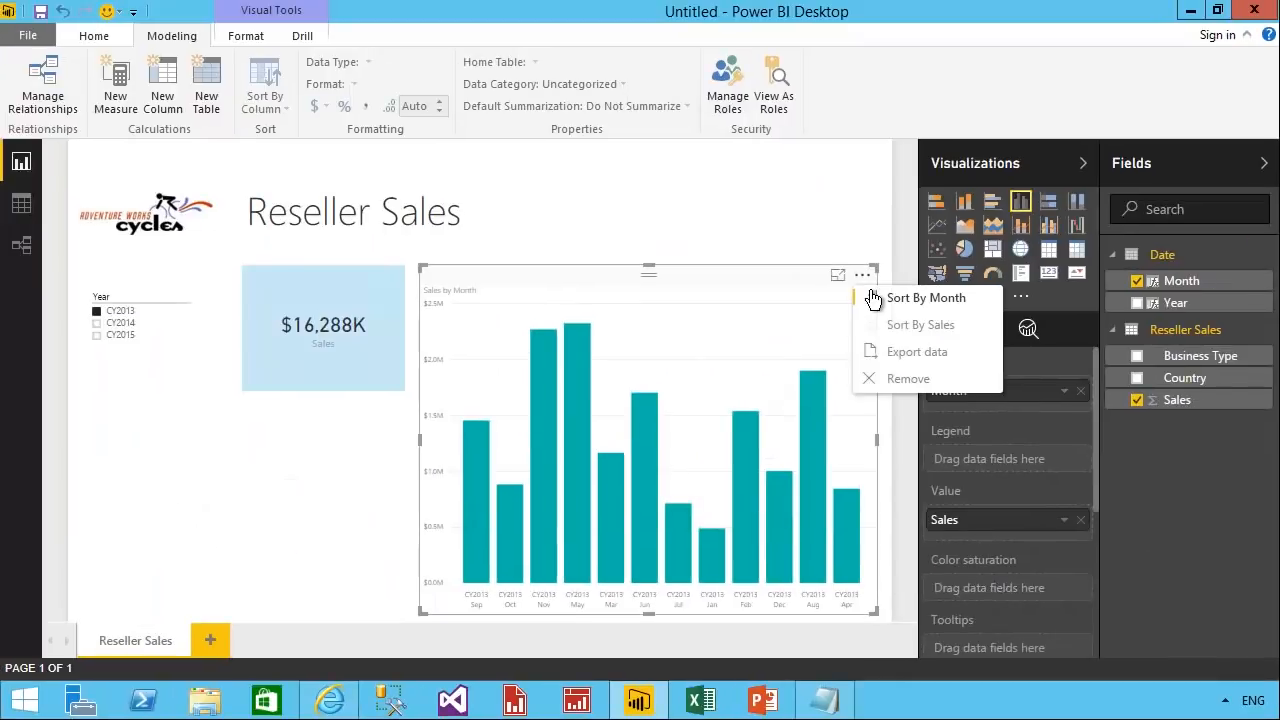
{"action": "left_click", "coordinate": [951, 312]}
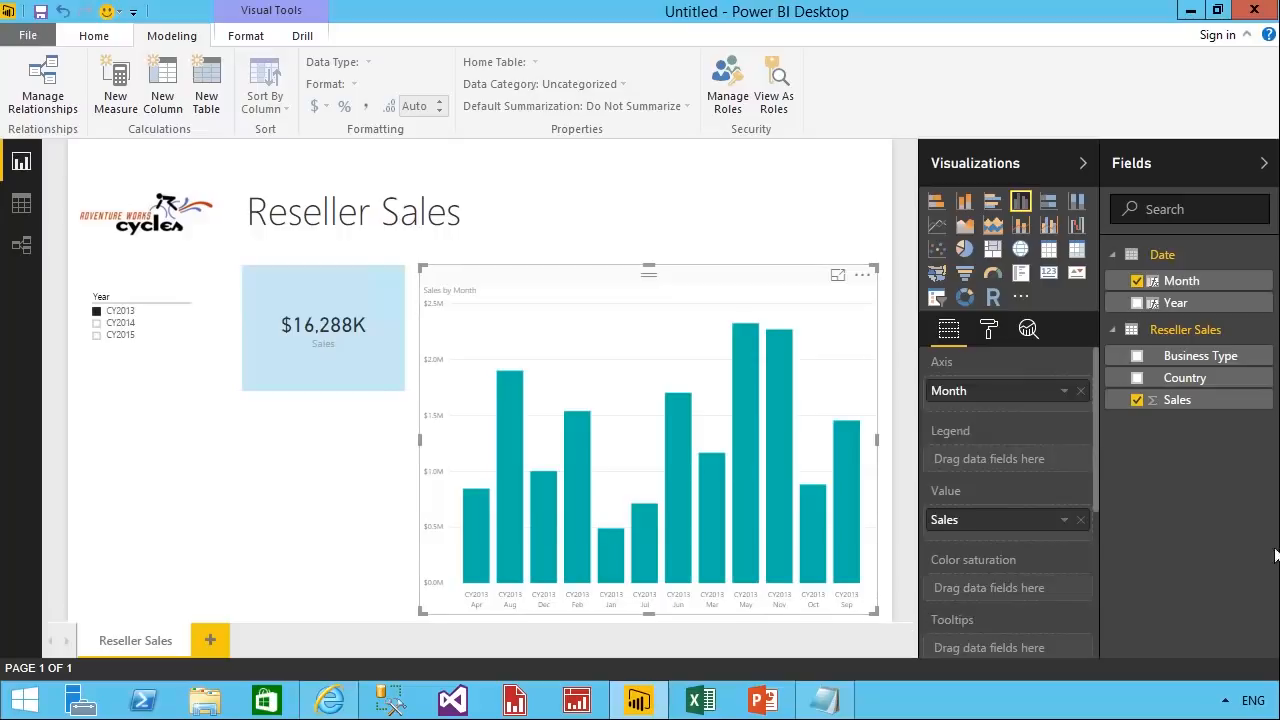
Add the calculated column MonthKey = (YEAR('Date'[Date]) * 100) + MONTH('Date'[Date]) to the Date table, copying the formula from Snippets.txt in Notepad.
{"action": "right_click", "coordinate": [1201, 266]}
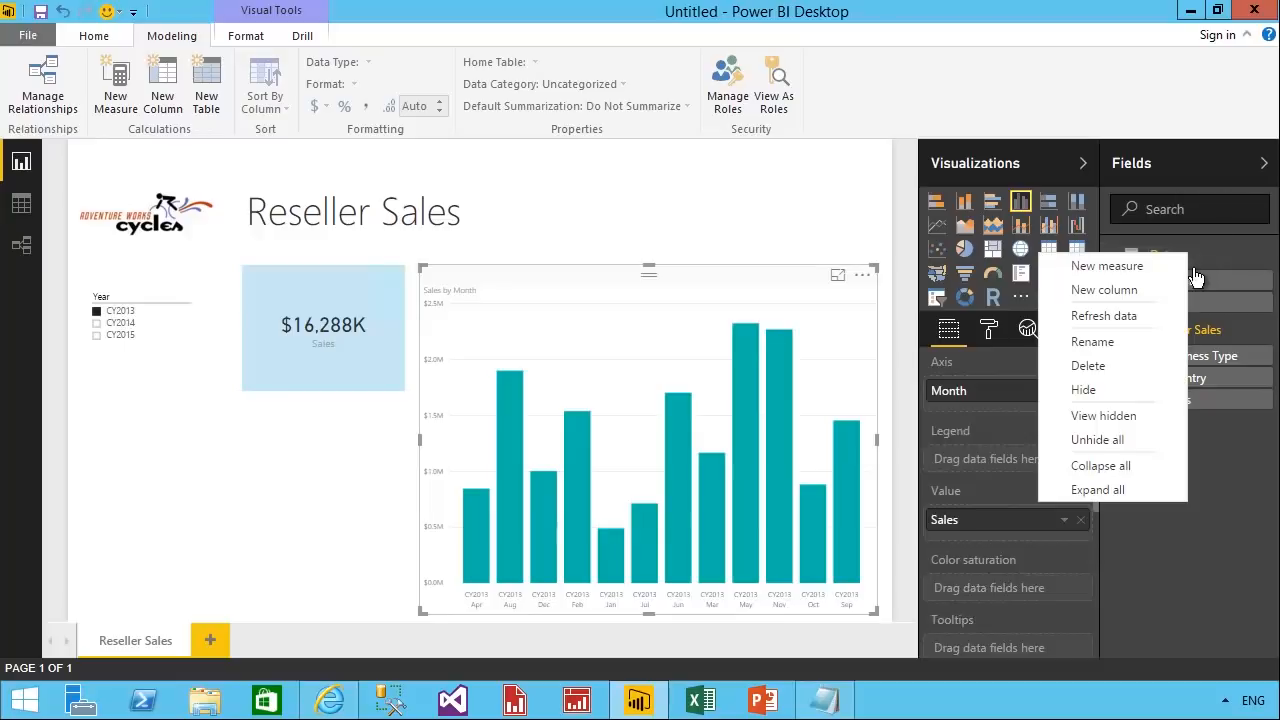
{"action": "left_click", "coordinate": [1148, 290]}
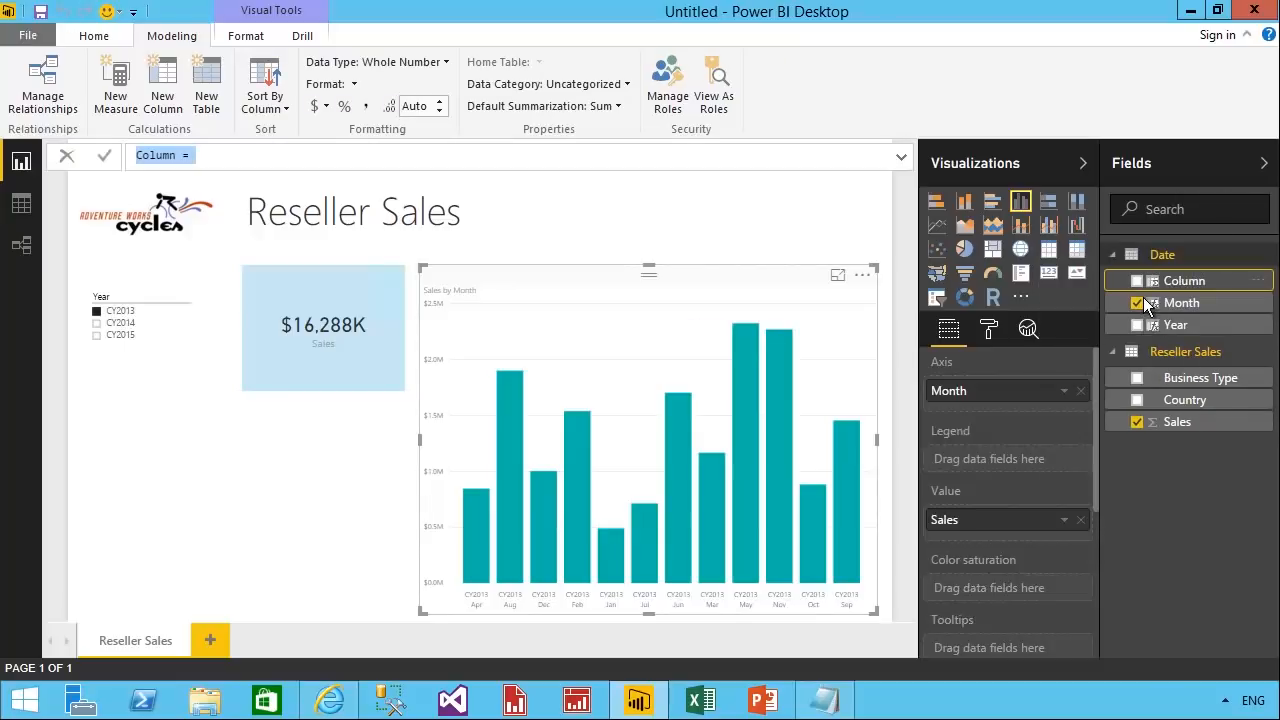
{"action": "left_click", "coordinate": [825, 700]}
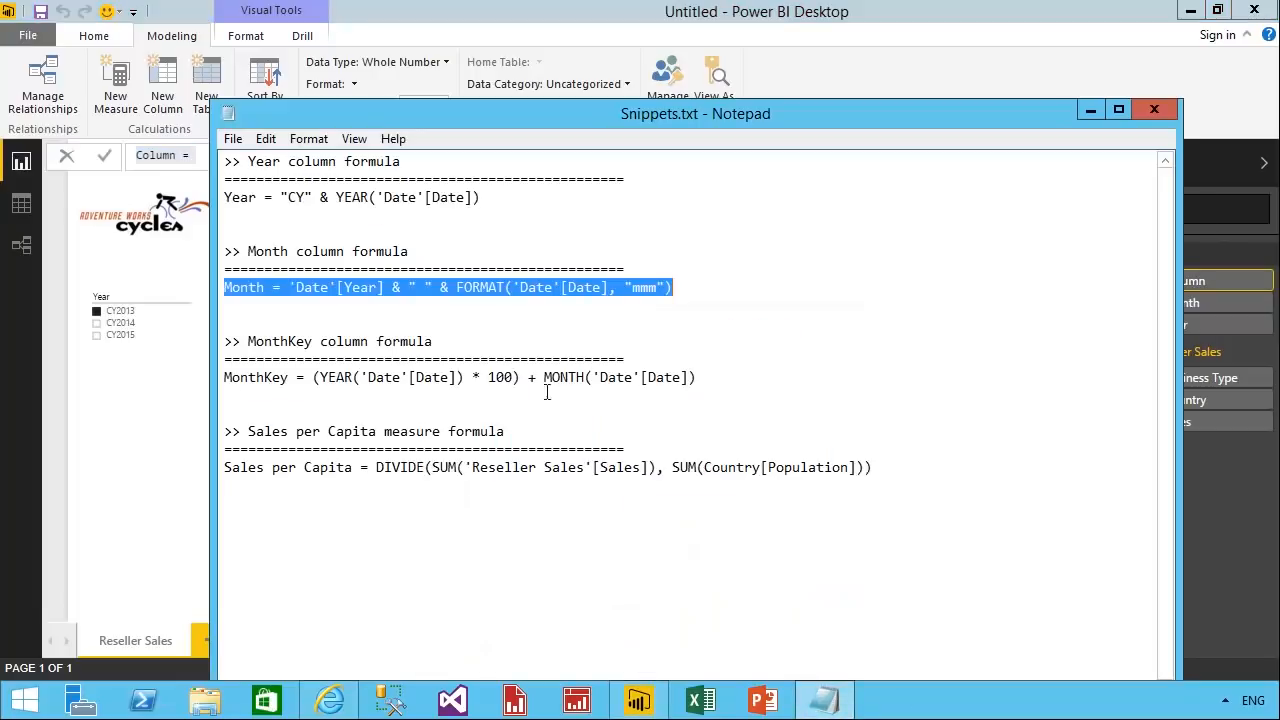
{"action": "double_click", "coordinate": [292, 380]}
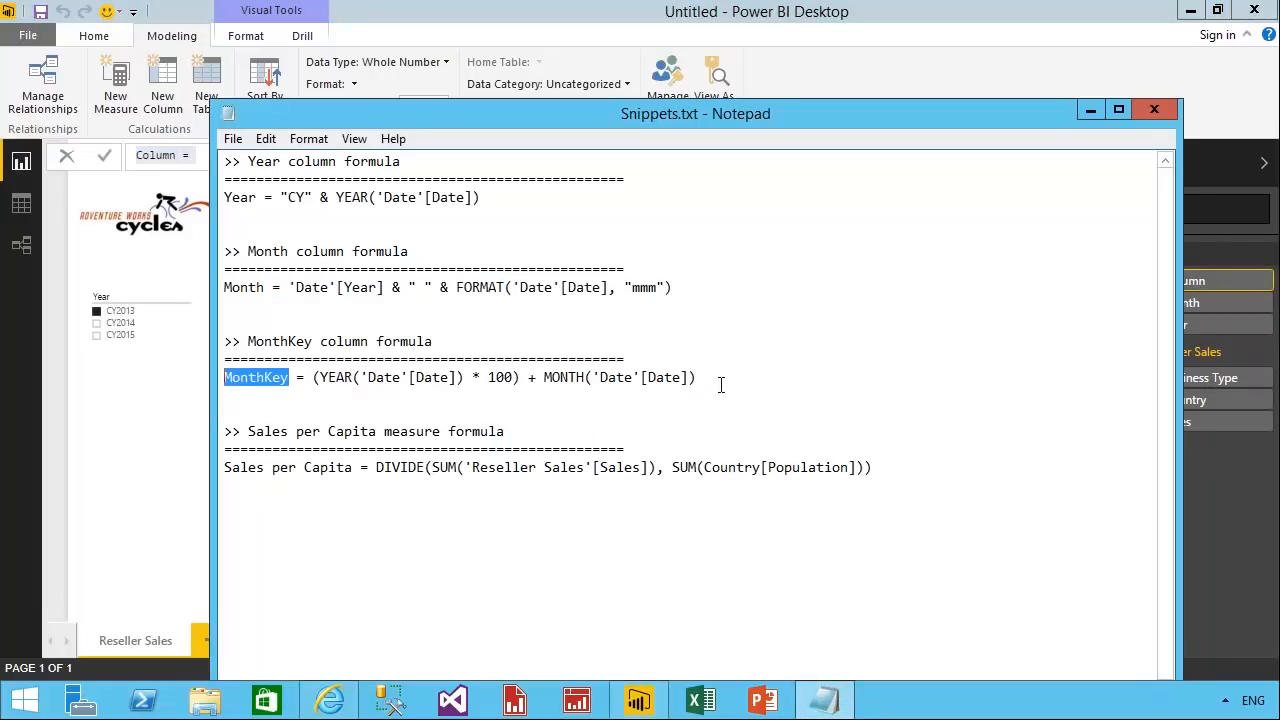
{"action": "left_click_drag", "start_coordinate": [720, 380], "coordinate": [314, 380]}
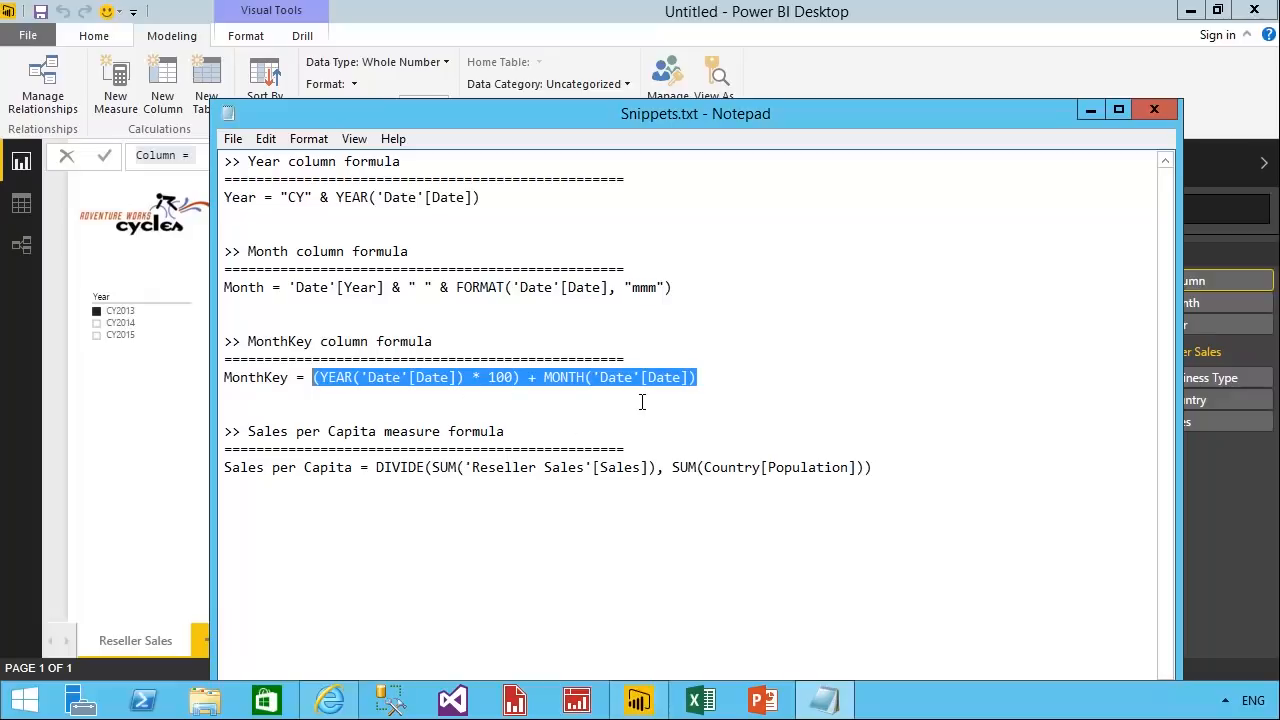
{"action": "left_click_drag", "start_coordinate": [714, 380], "coordinate": [222, 382]}
{"action": "right_click", "coordinate": [380, 390]}
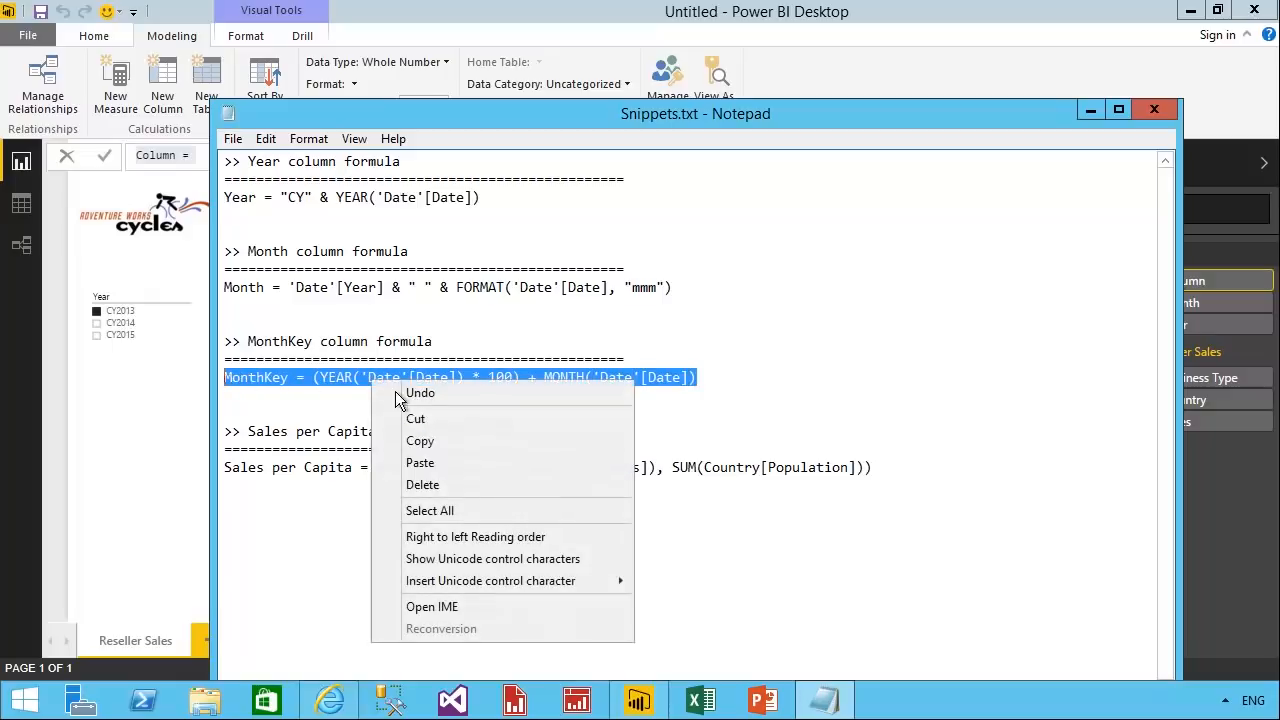
{"action": "left_click", "coordinate": [461, 443]}
{"action": "left_click", "coordinate": [173, 163]}
{"action": "key", "text": "ctrl+a"}
{"action": "key", "text": "ctrl+v"}
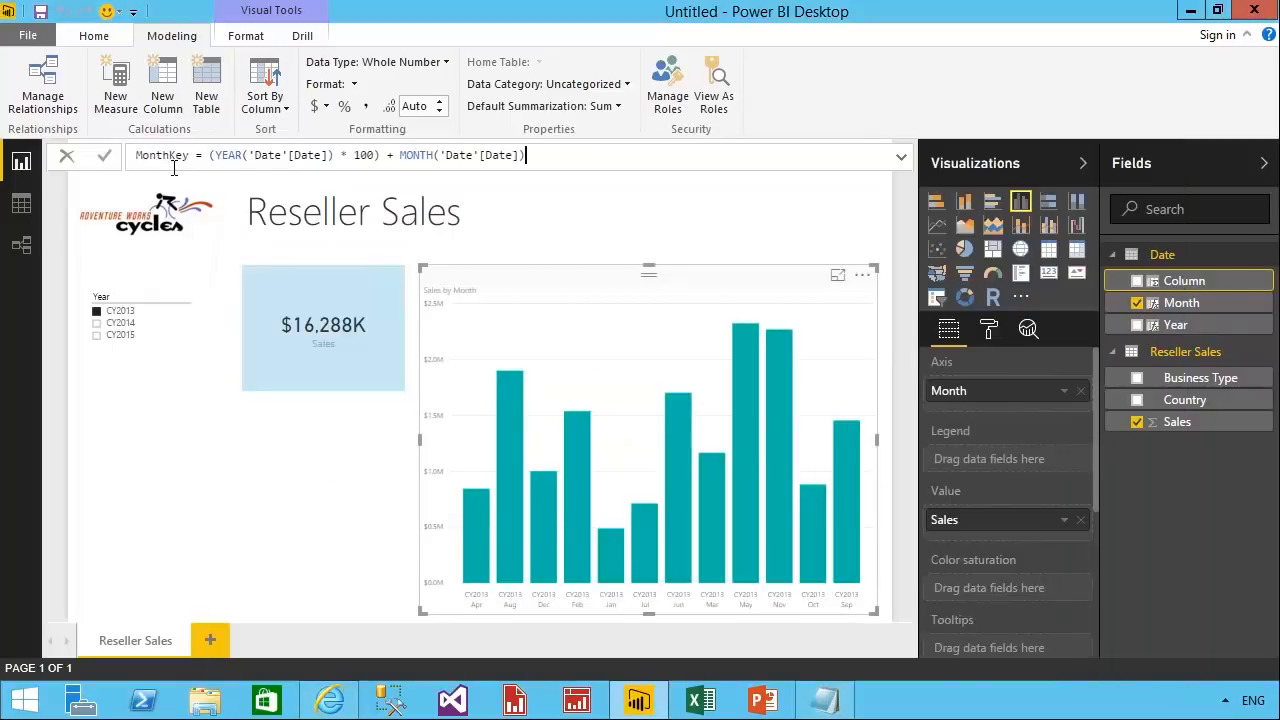
{"action": "key", "text": "Return"}
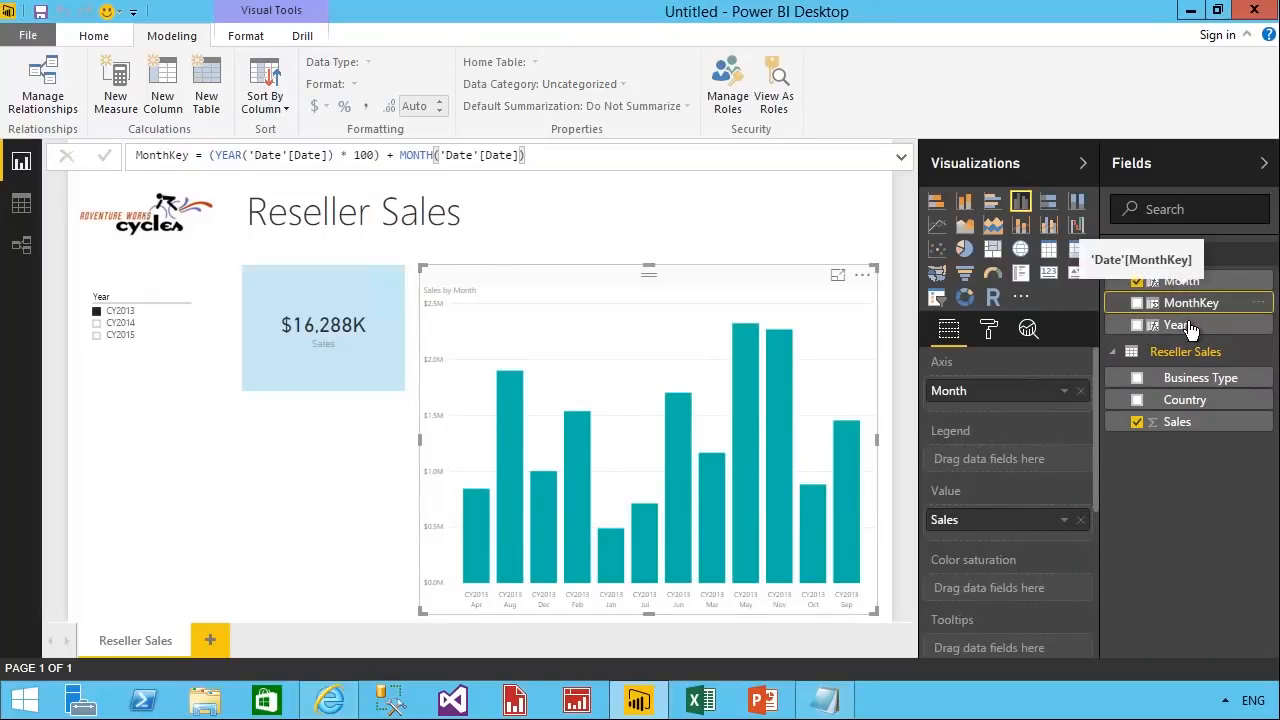
Sort the Date table's Month column by MonthKey and hide the MonthKey column.
{"action": "left_click", "coordinate": [1197, 287]}
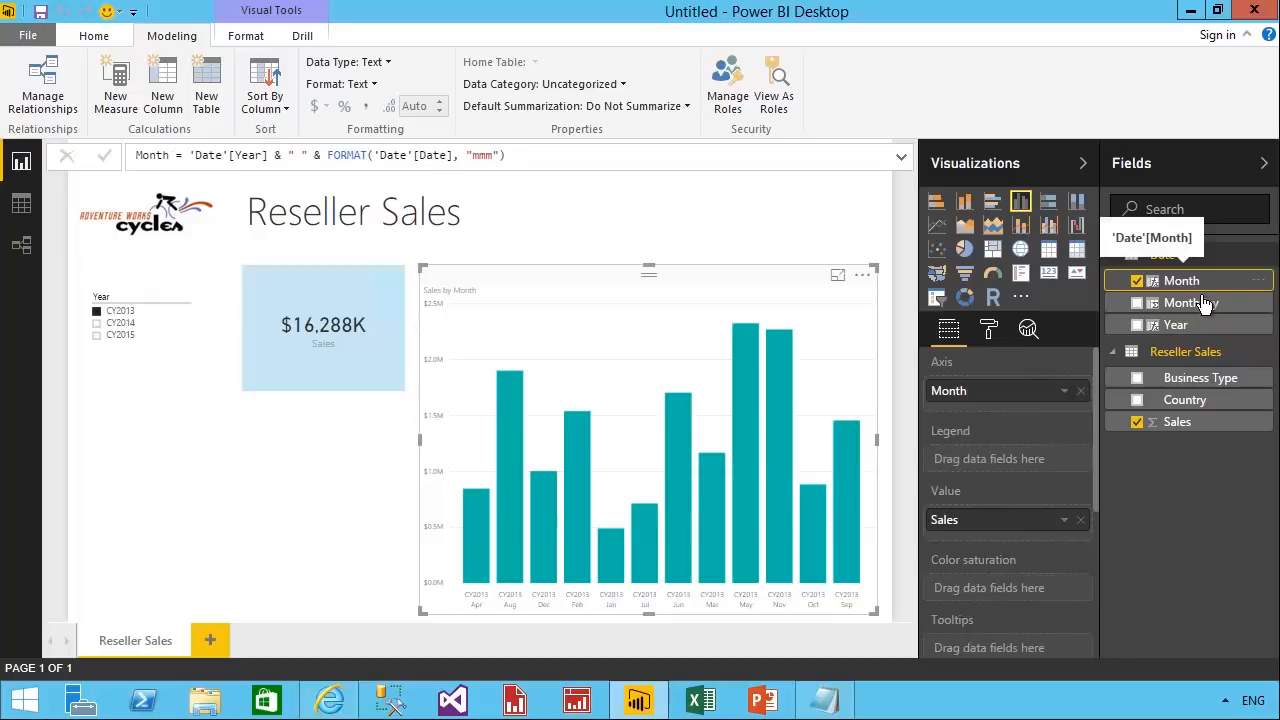
{"action": "left_click", "coordinate": [272, 112]}
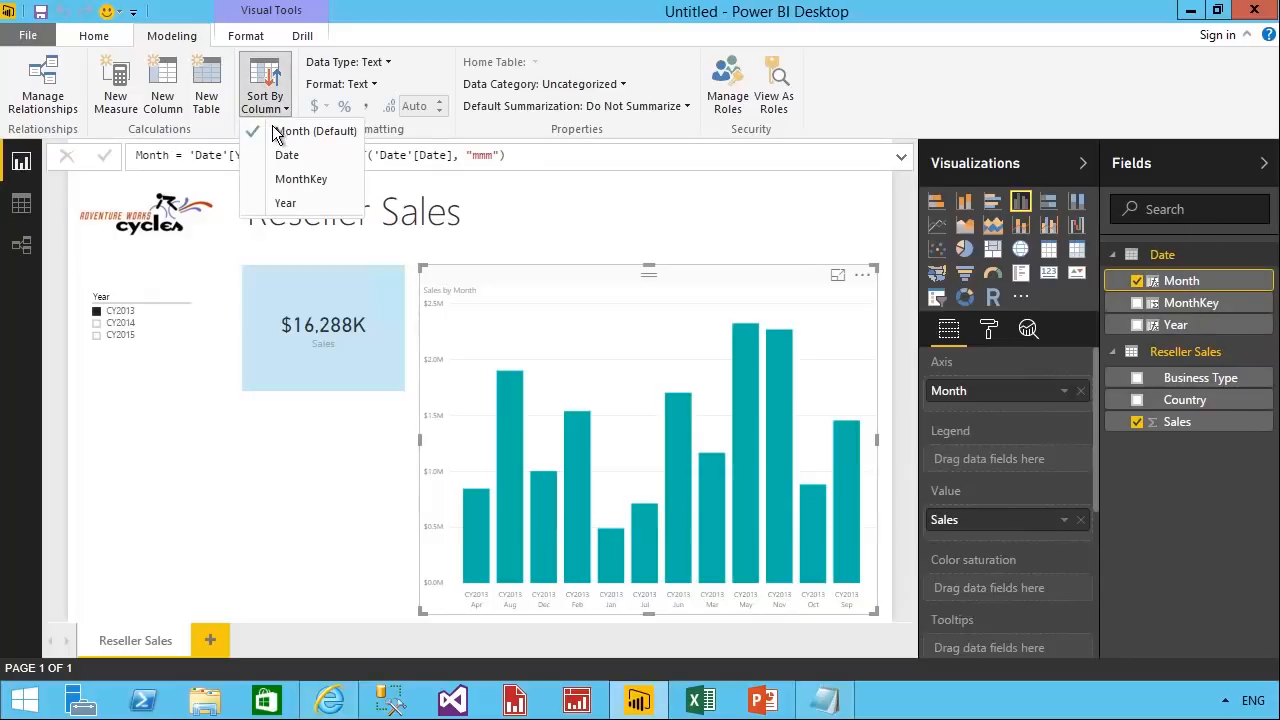
{"action": "left_click", "coordinate": [362, 189]}
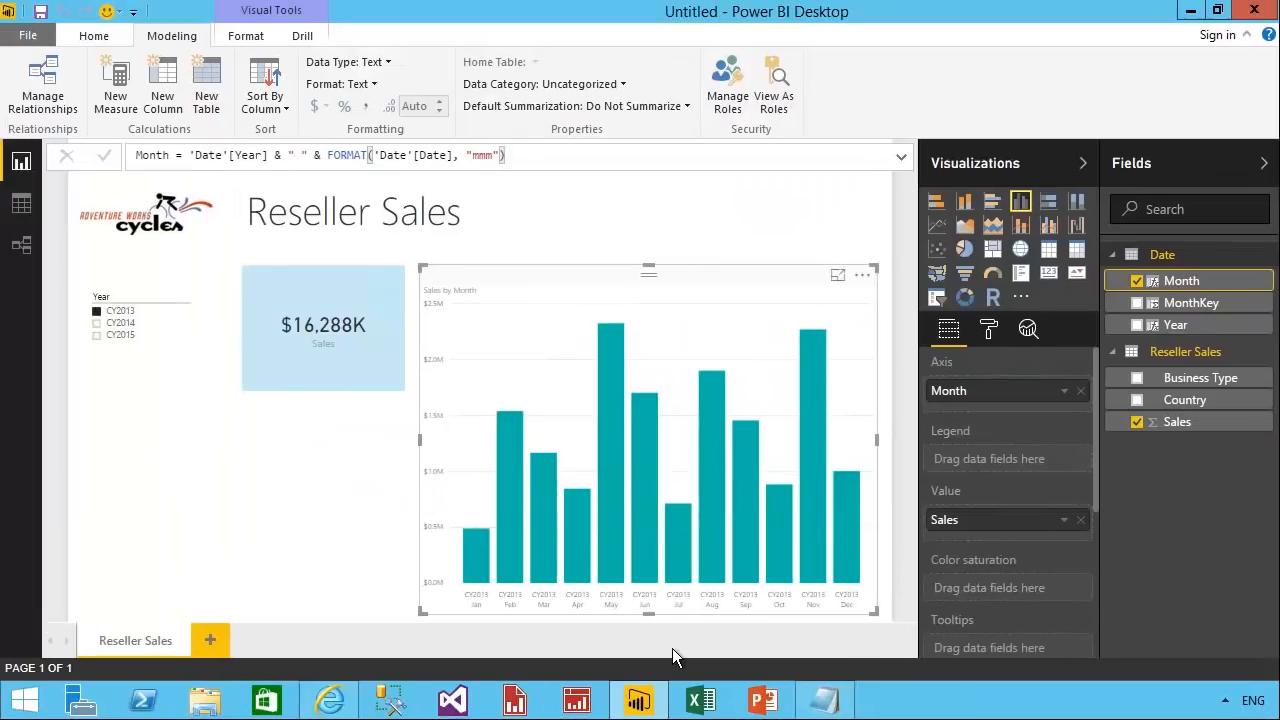
{"action": "right_click", "coordinate": [1190, 302]}
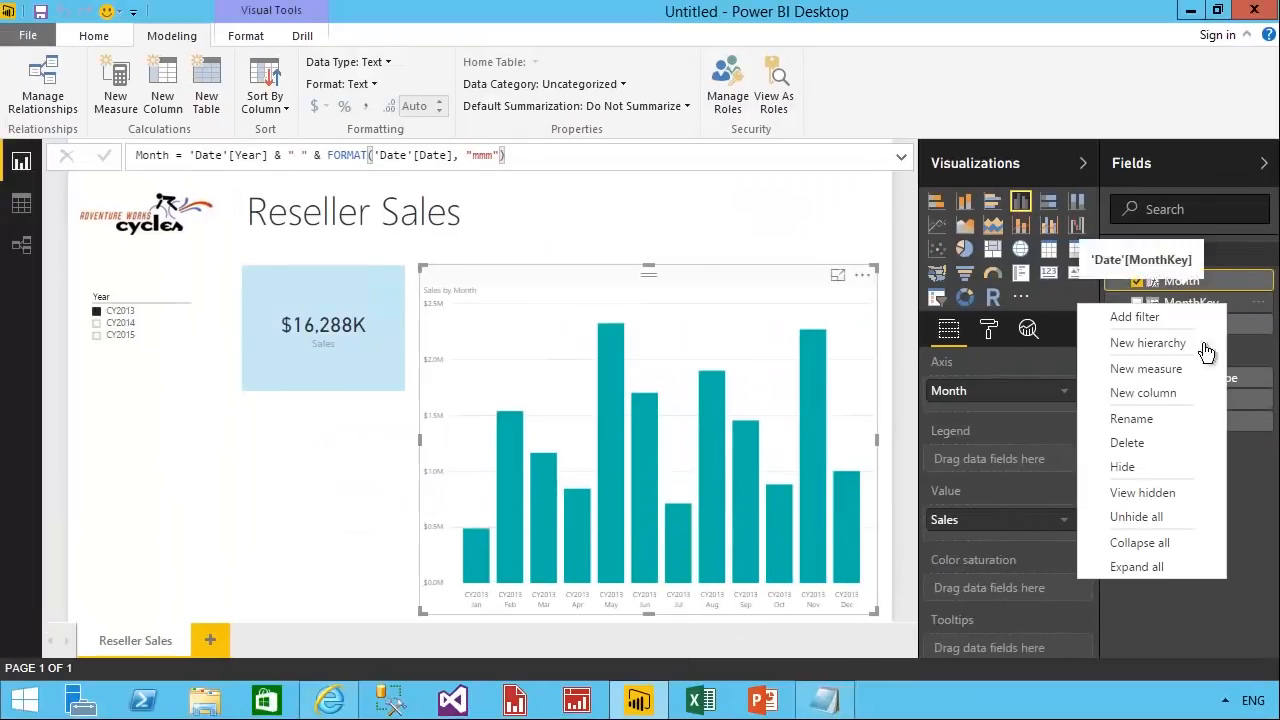
{"action": "left_click", "coordinate": [1180, 480]}
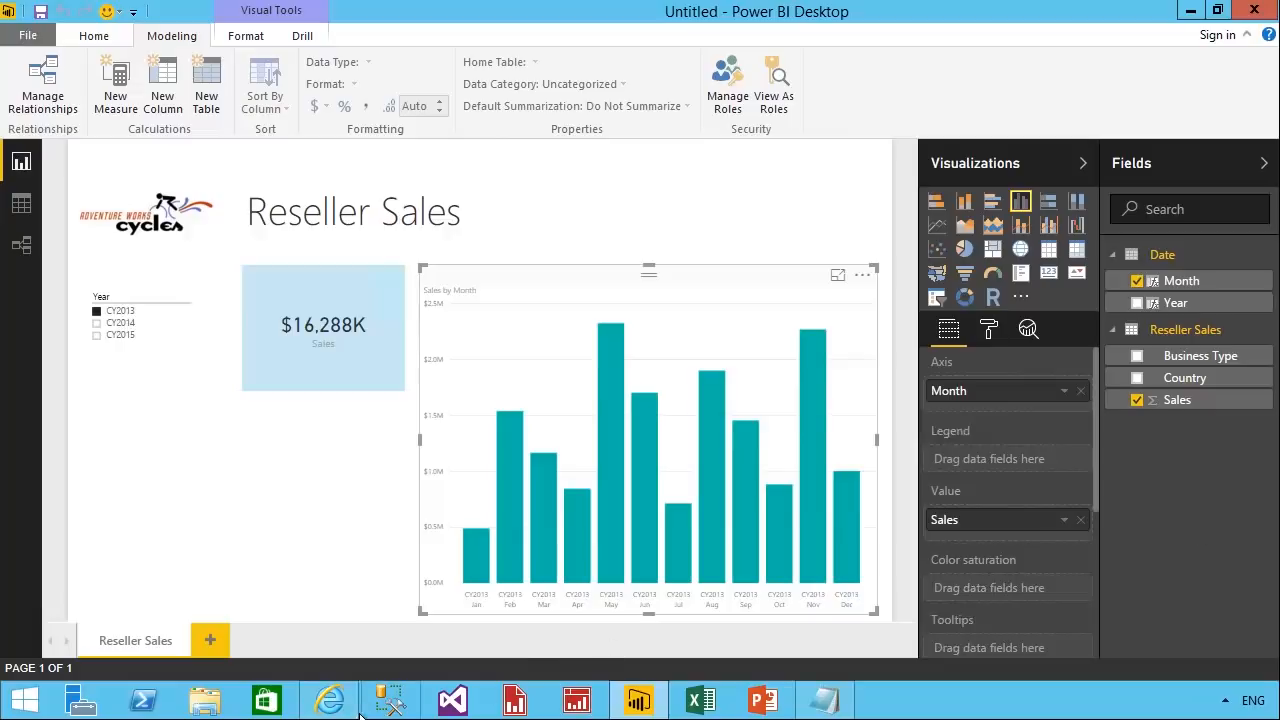
Switch to Internet Explorer, open Wikipedia's "List of countries by population in 2010" from the favorites, copy its URL and close the page.
{"action": "left_click", "coordinate": [330, 700]}
{"action": "left_click", "coordinate": [624, 41]}
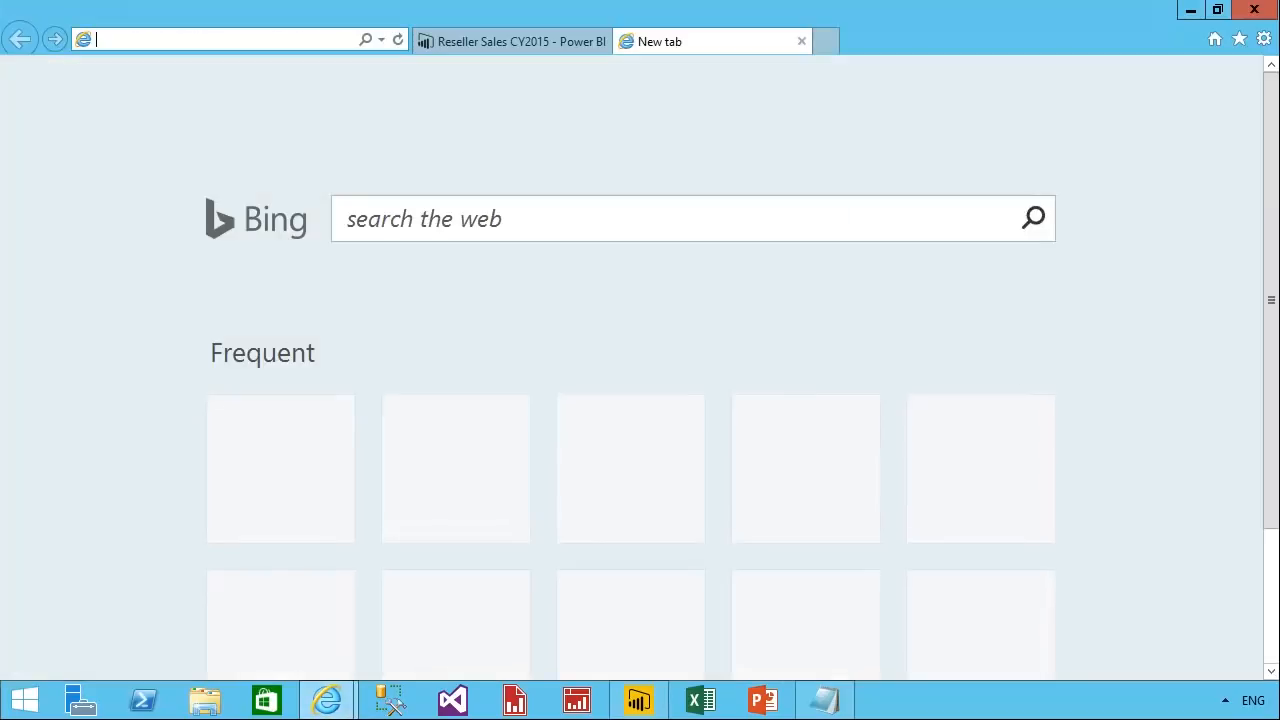
{"action": "left_click", "coordinate": [1239, 39]}
{"action": "left_click", "coordinate": [1150, 310]}
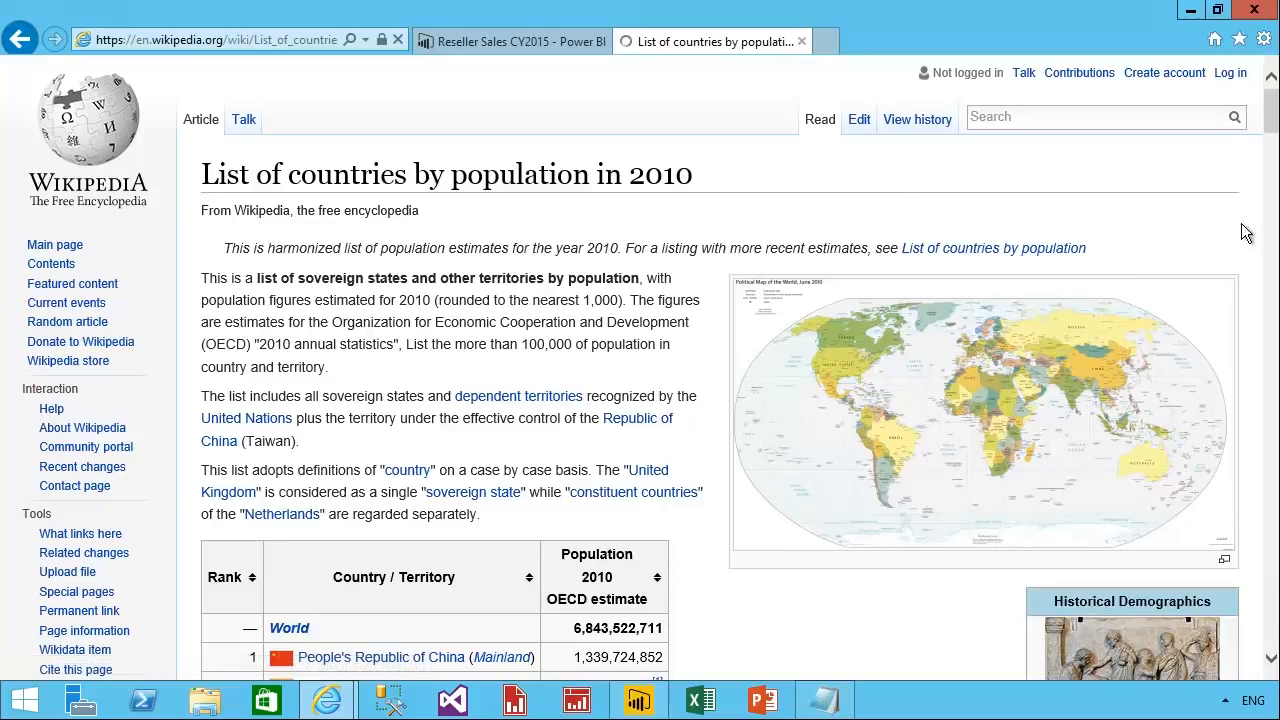
{"action": "scroll", "coordinate": [1275, 160], "scroll_direction": "down", "scroll_amount": 4}
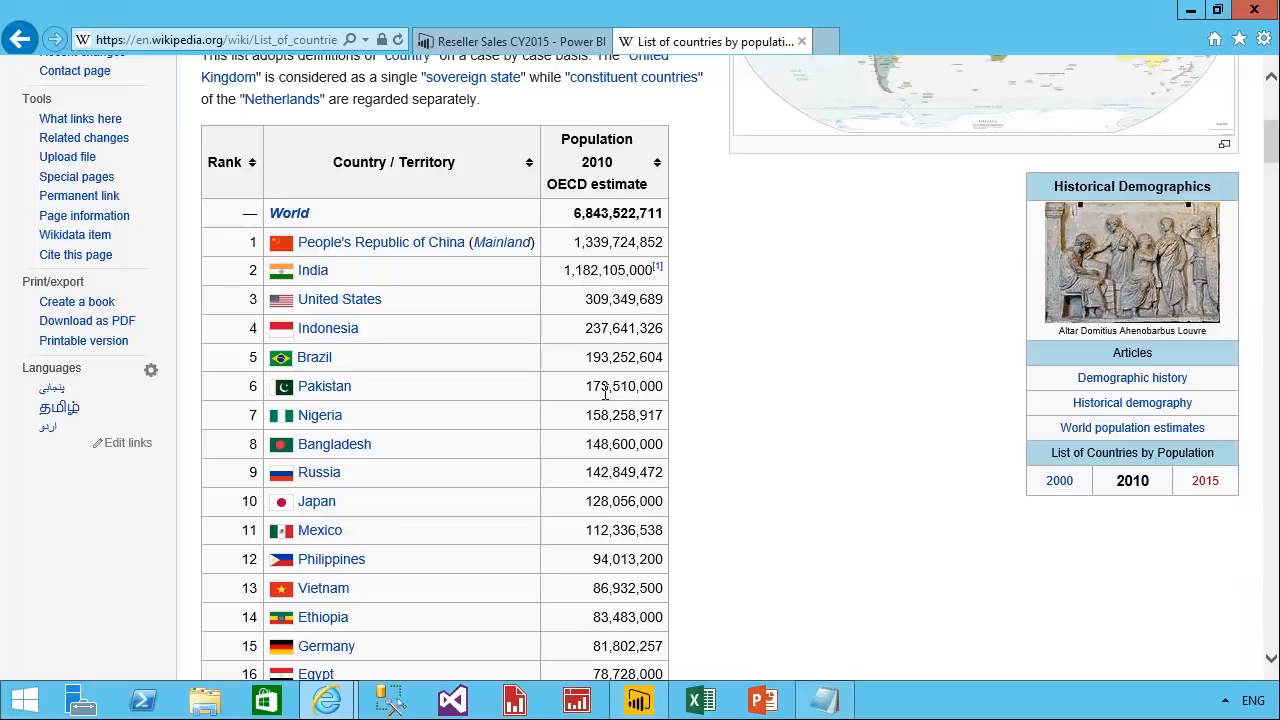
{"action": "left_click", "coordinate": [290, 40]}
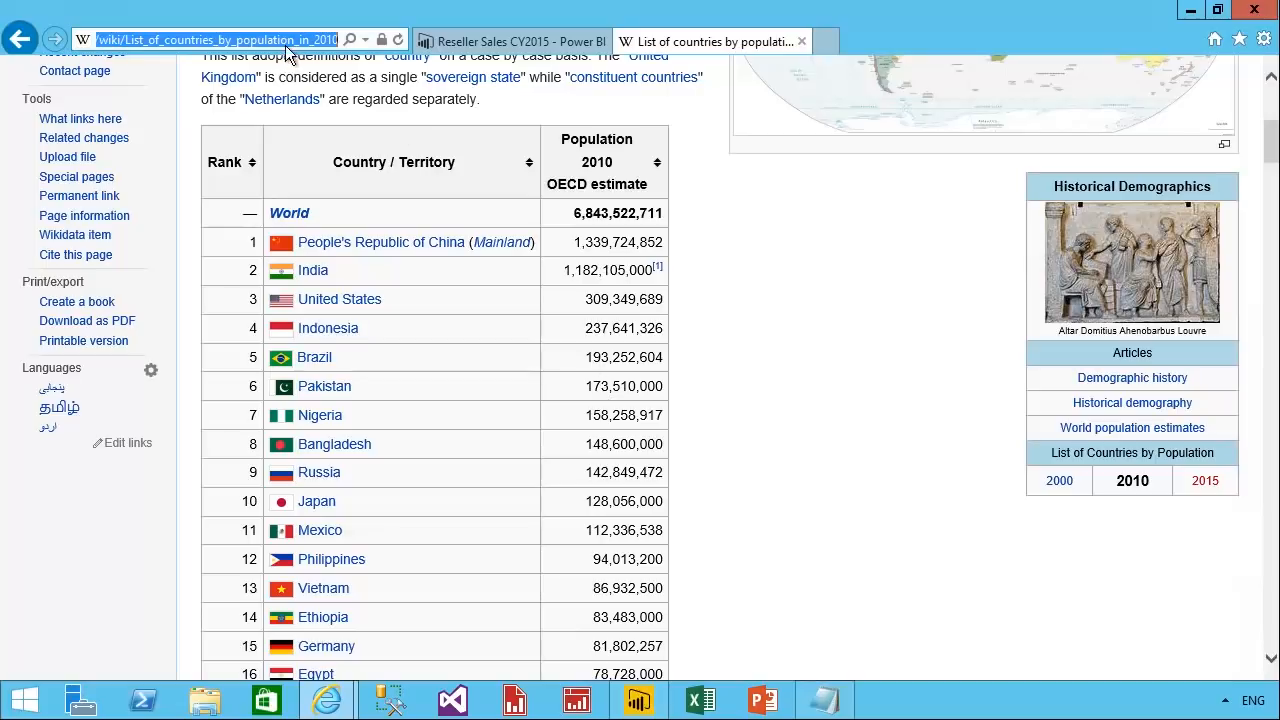
{"action": "right_click", "coordinate": [280, 40]}
{"action": "left_click", "coordinate": [344, 102]}
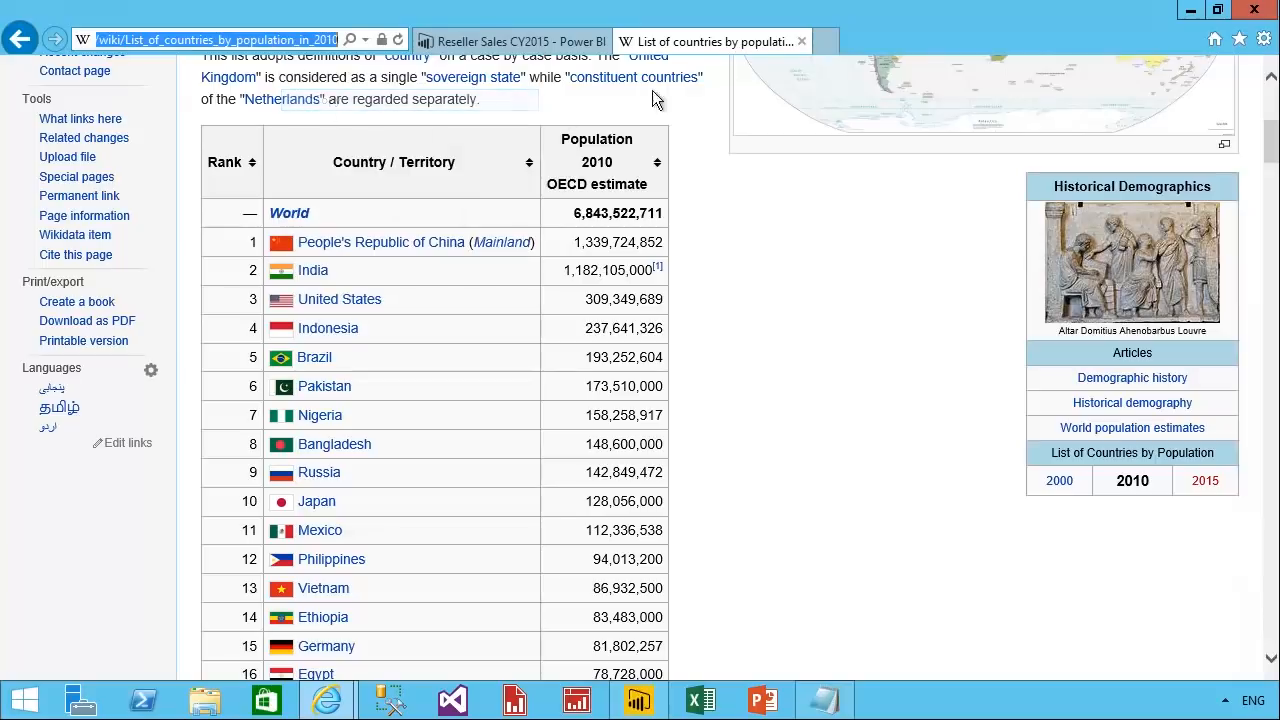
{"action": "key", "text": "ctrl+w"}
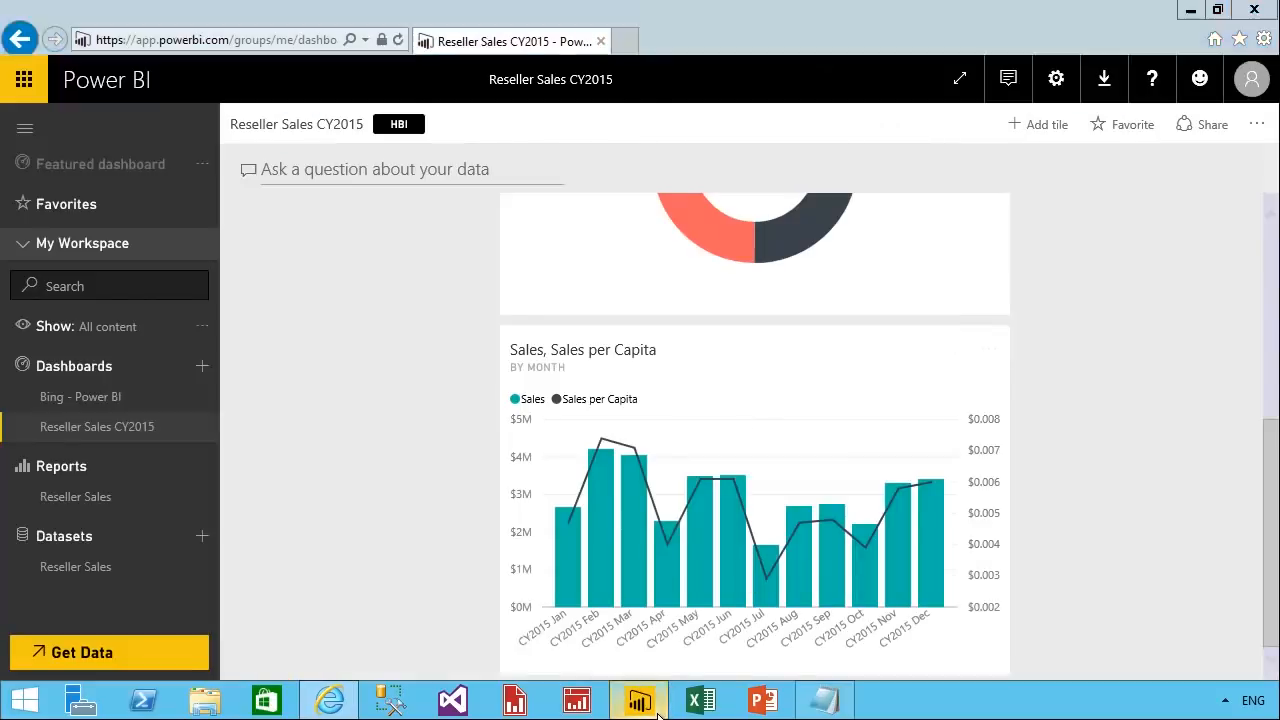
{"action": "left_click", "coordinate": [655, 708]}
{"action": "left_click", "coordinate": [121, 45]}
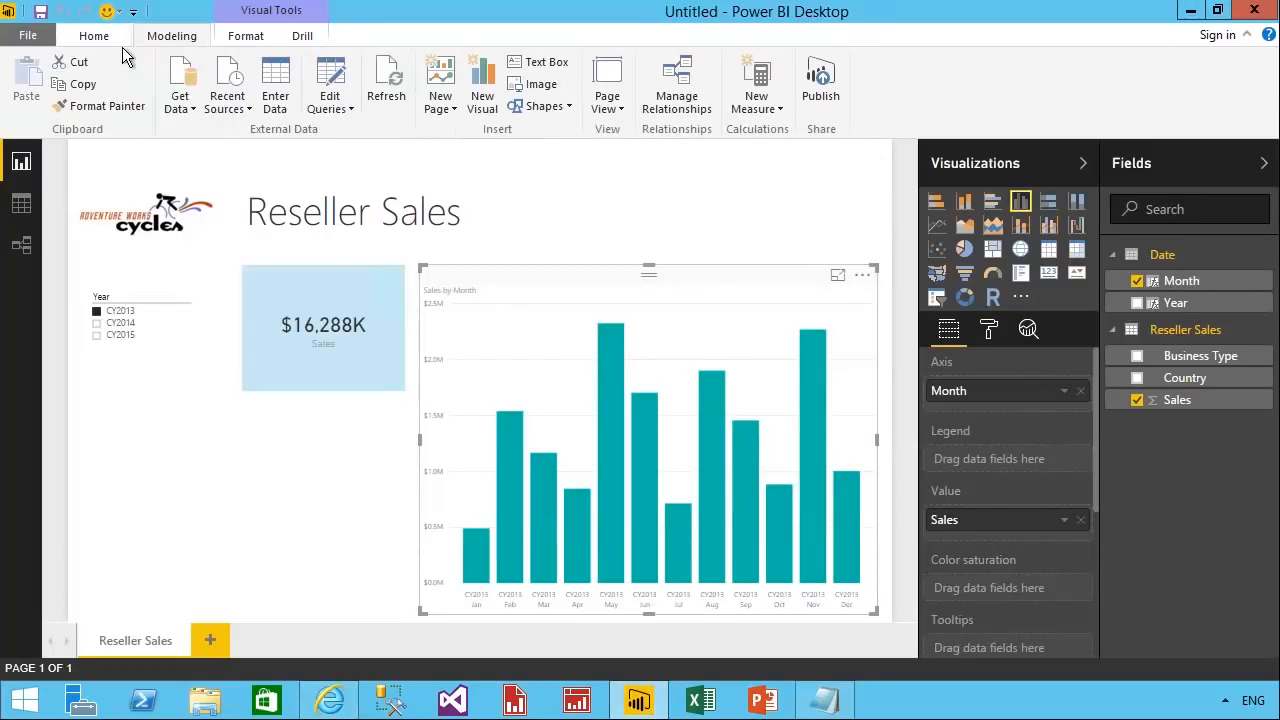
{"action": "left_click", "coordinate": [186, 110]}
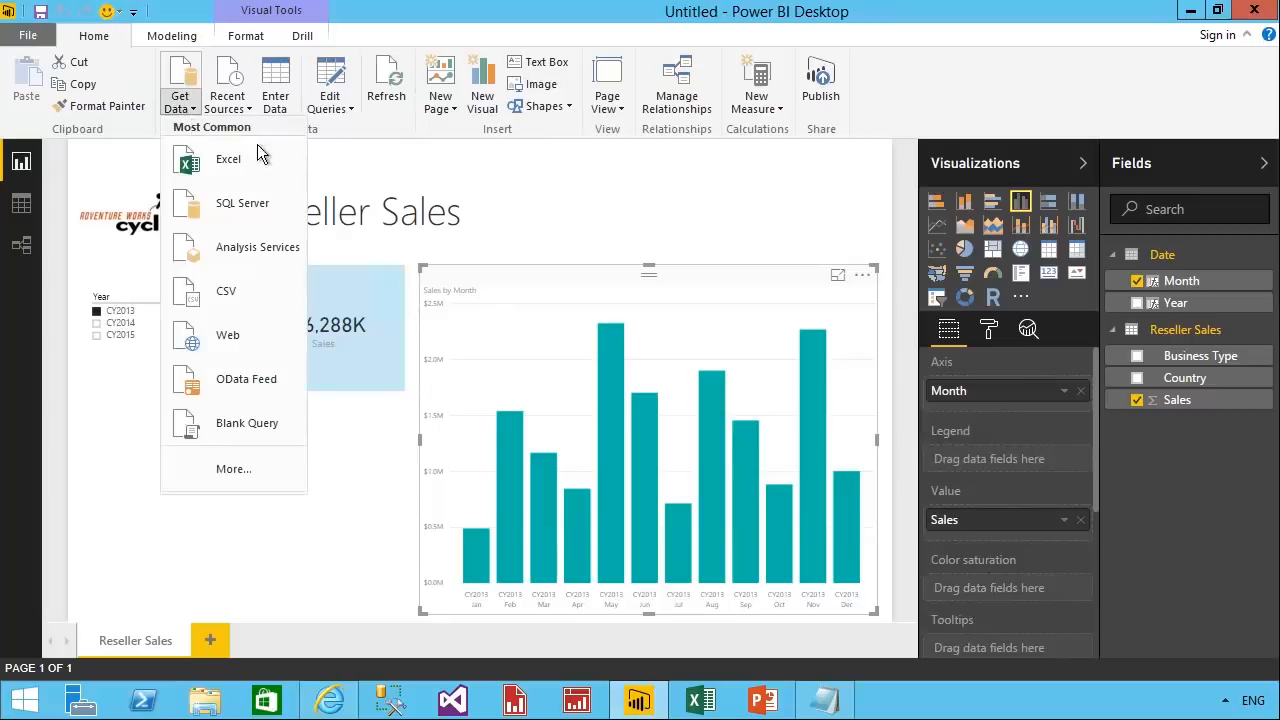
{"action": "left_click", "coordinate": [284, 348]}
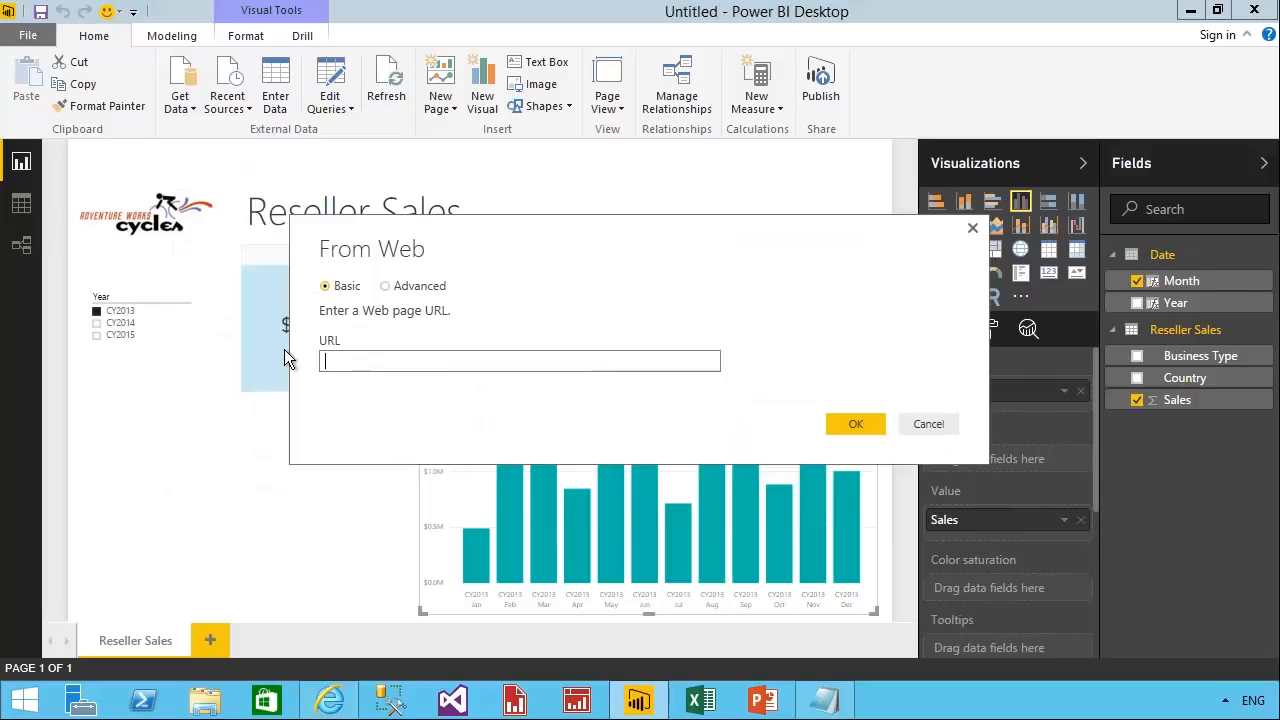
{"action": "right_click", "coordinate": [338, 366]}
{"action": "left_click", "coordinate": [398, 452]}
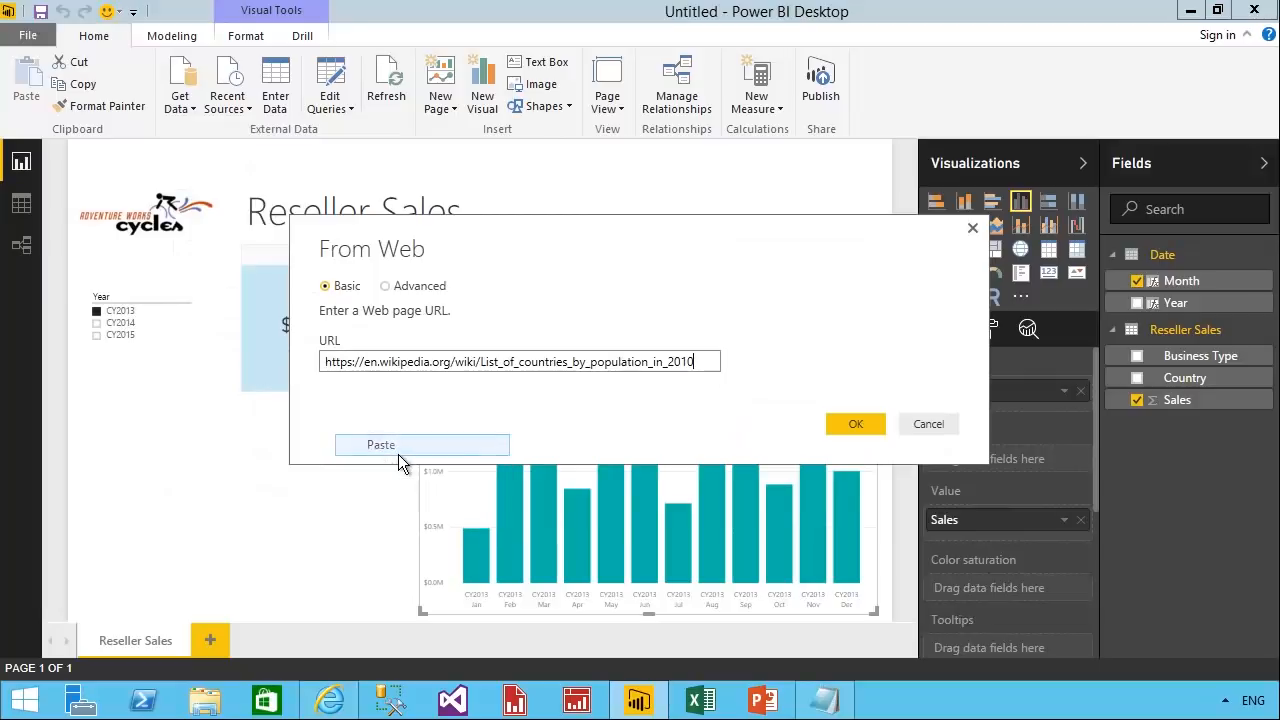
{"action": "left_click", "coordinate": [849, 428]}
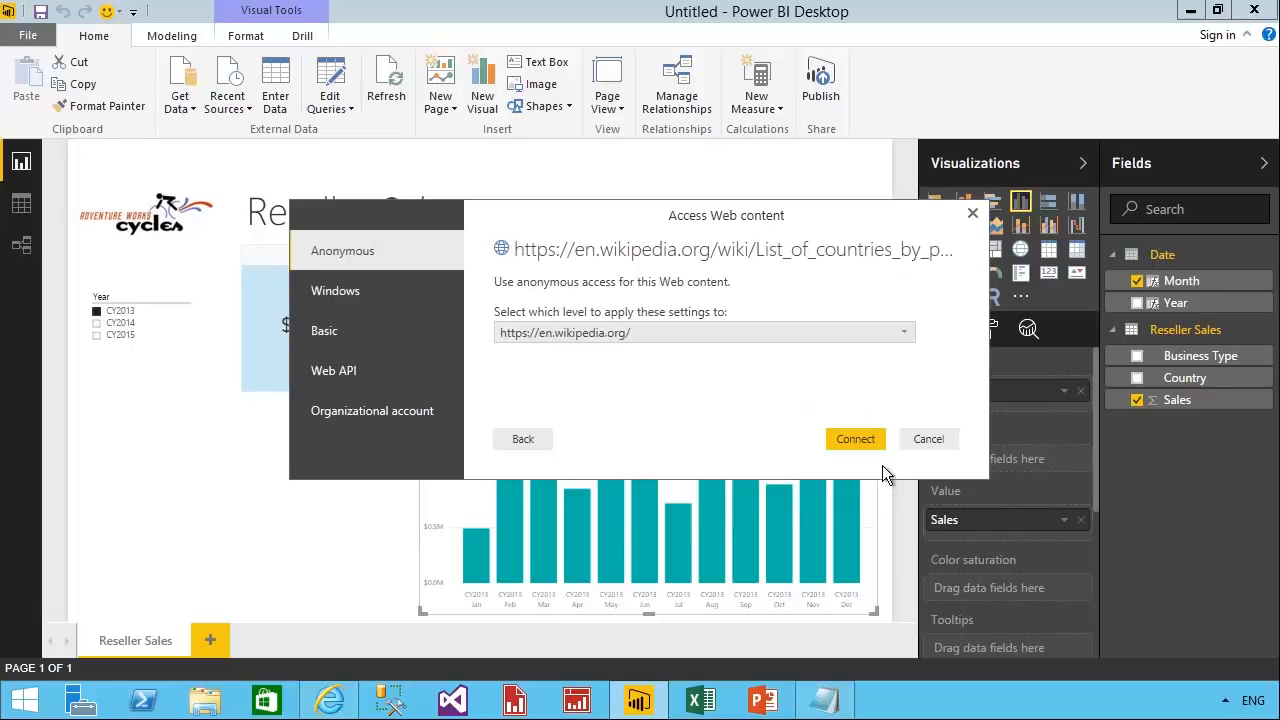
{"action": "left_click", "coordinate": [852, 440]}
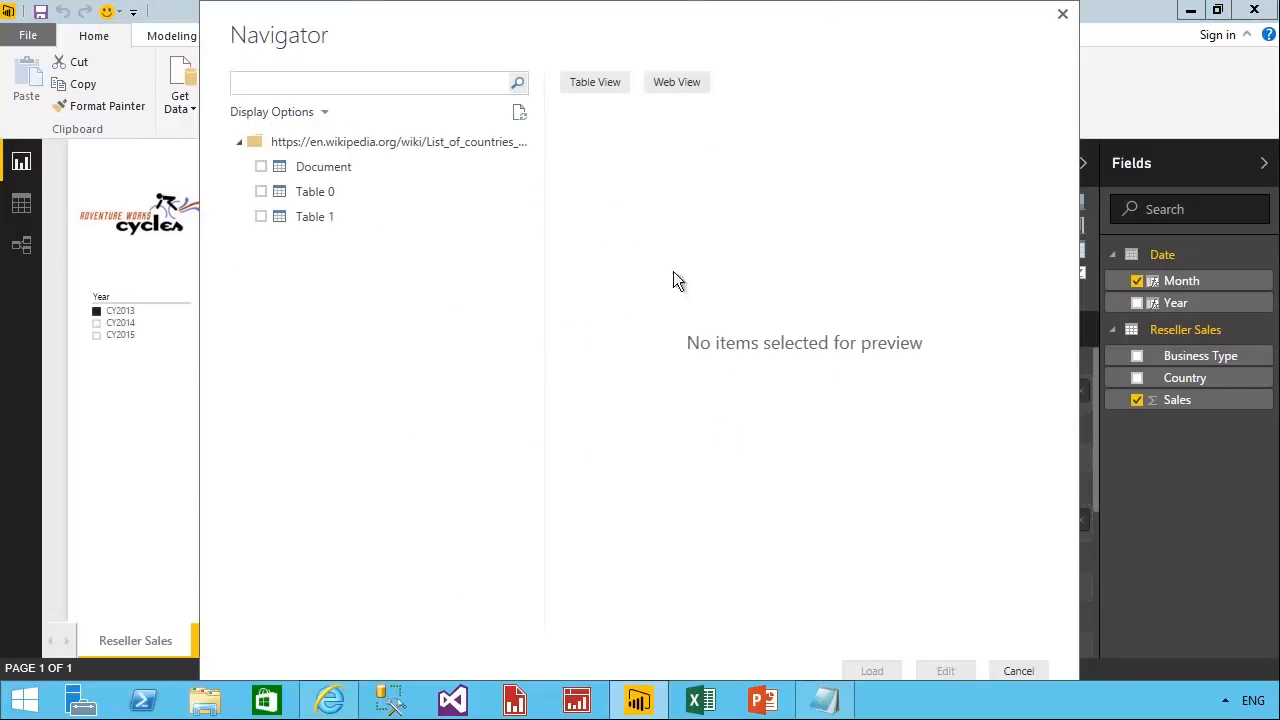
Open Table 0 from the Wikipedia page for editing in the Query Editor and rename the query as Country.
{"action": "left_click", "coordinate": [272, 202]}
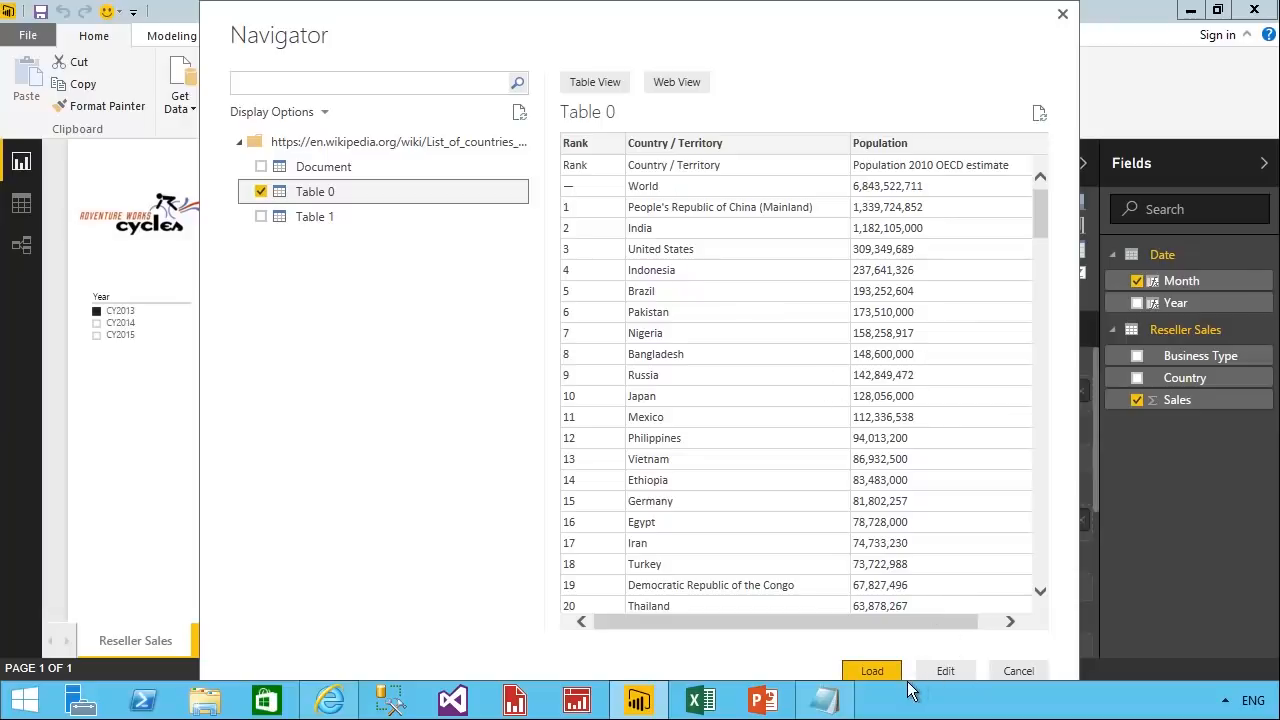
{"action": "left_click", "coordinate": [945, 671]}
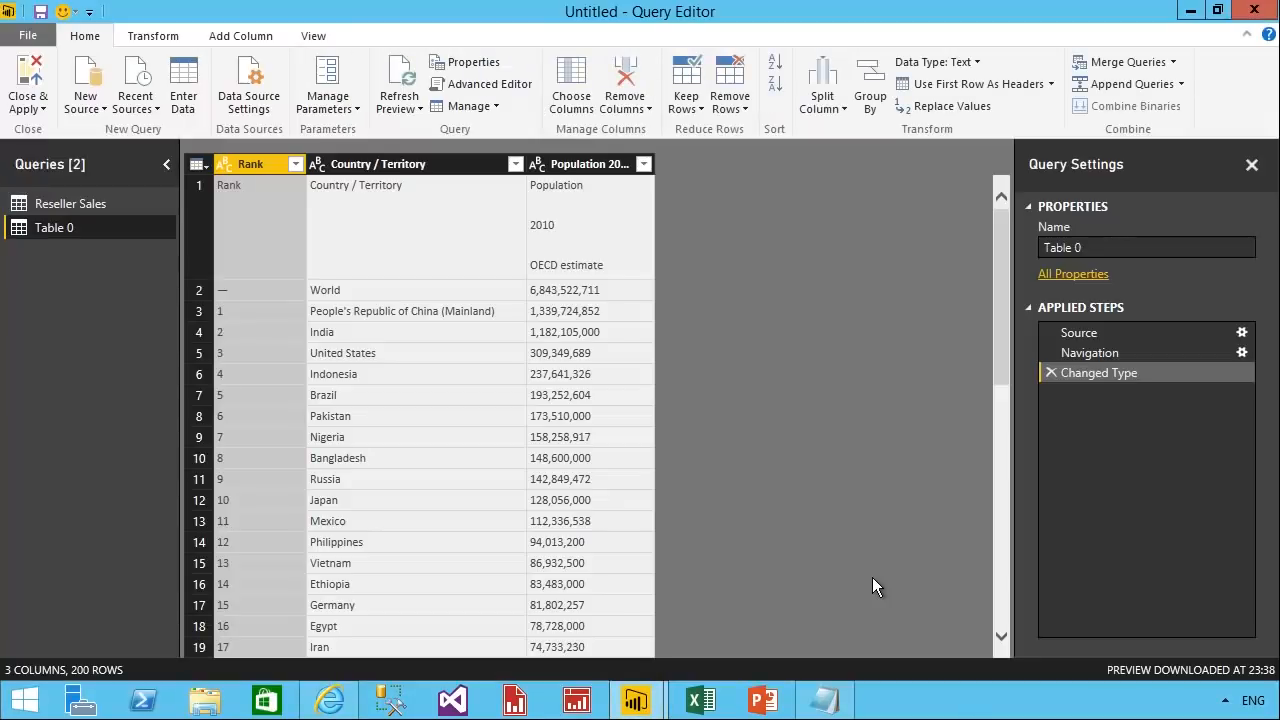
{"action": "left_click", "coordinate": [1105, 249]}
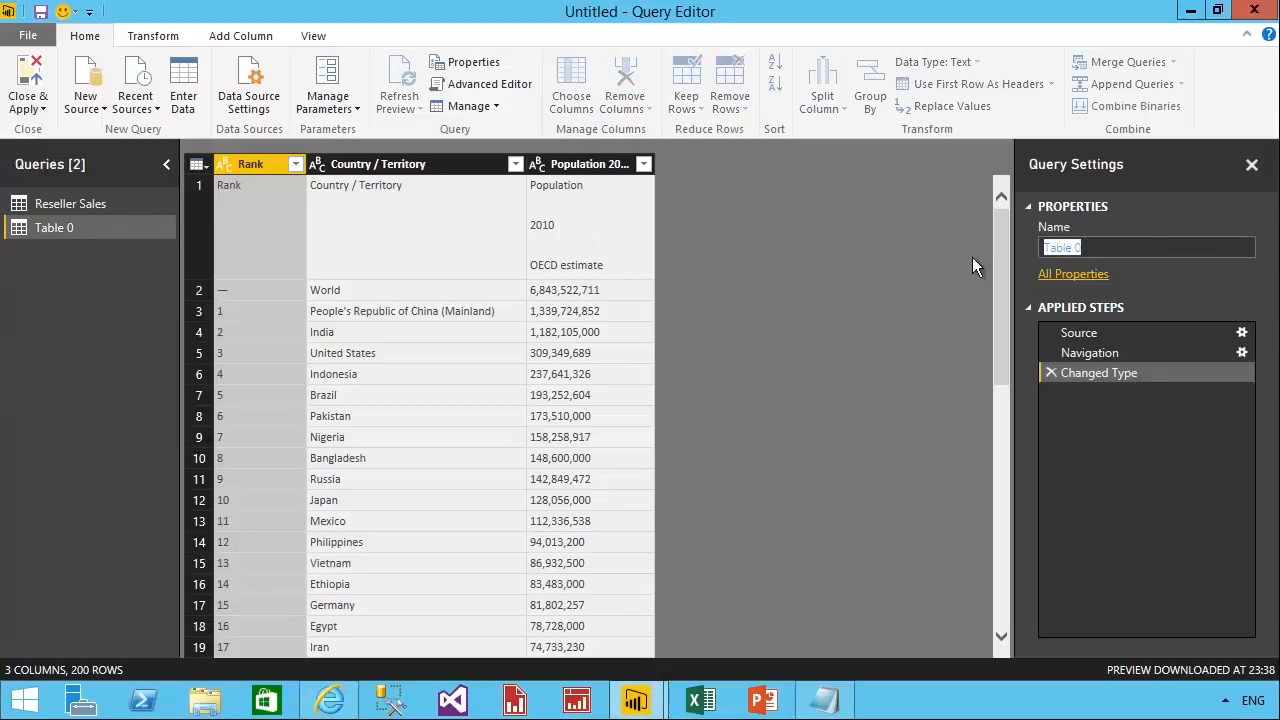
{"action": "type", "text": "Country"}
{"action": "key", "text": "Return"}
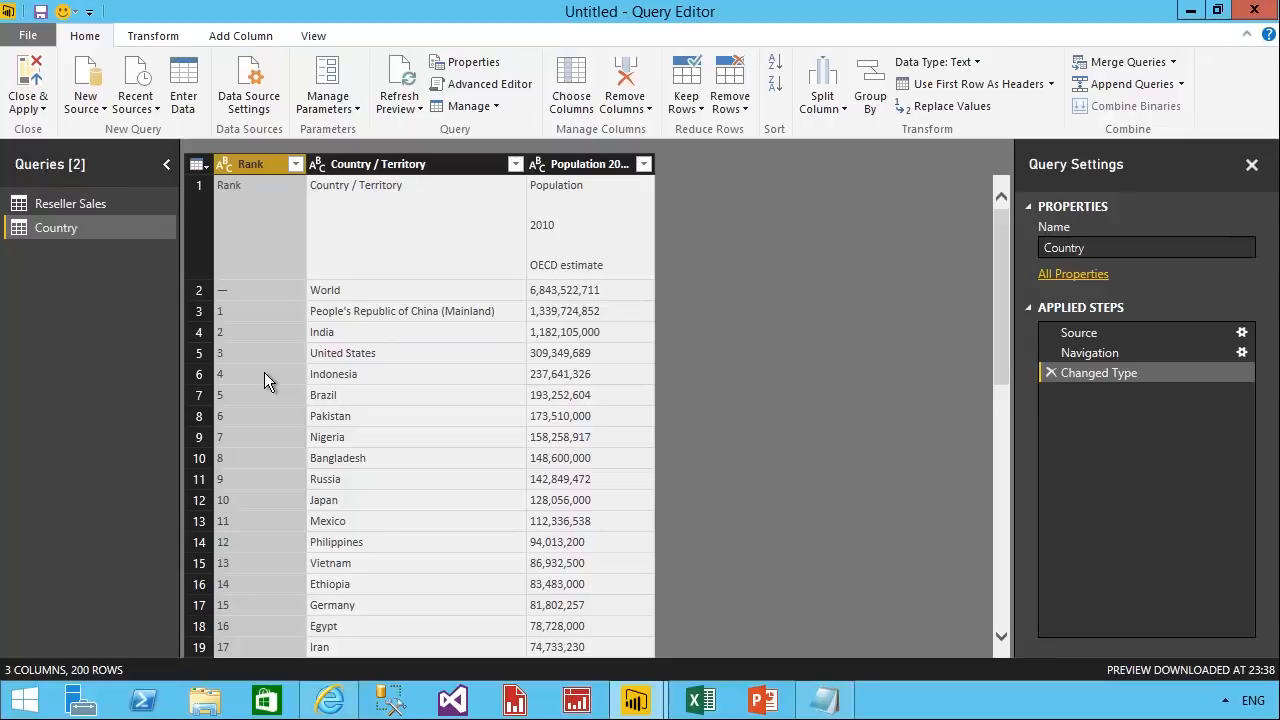
Examine the repeated header row, the World row and their Rank values in the Country query.
{"action": "left_click", "coordinate": [213, 228]}
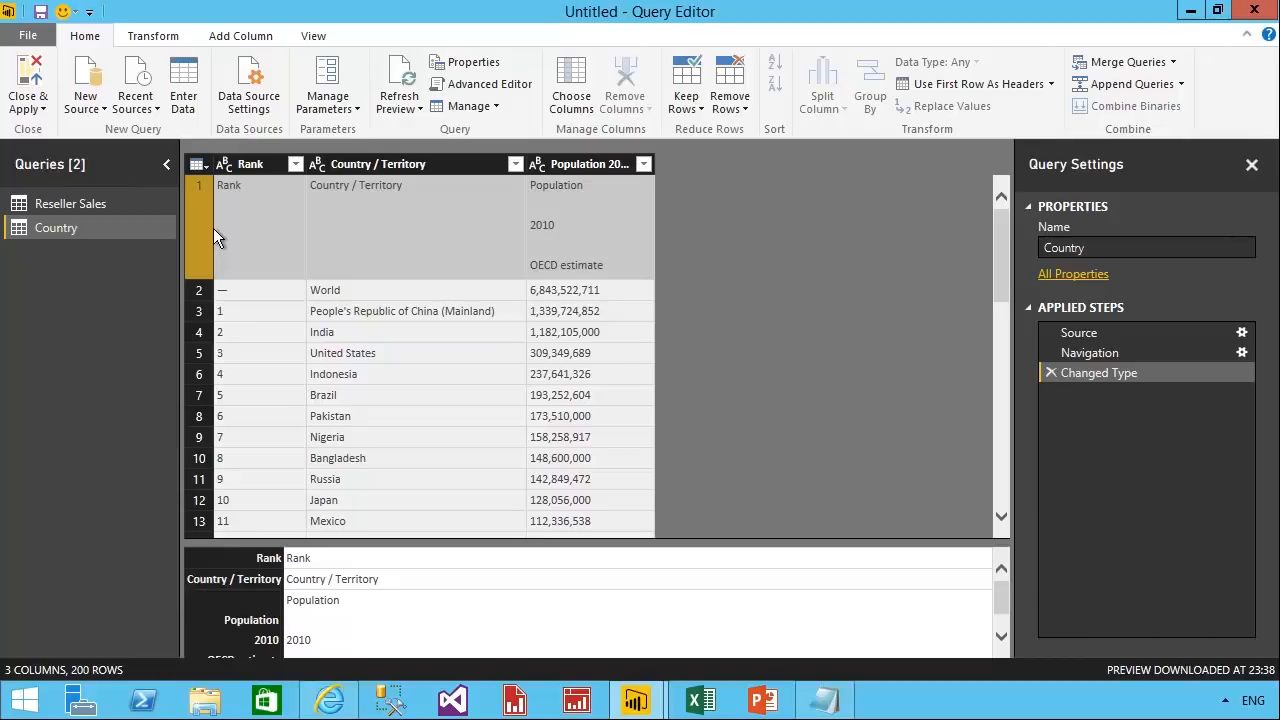
{"action": "left_click", "coordinate": [214, 291]}
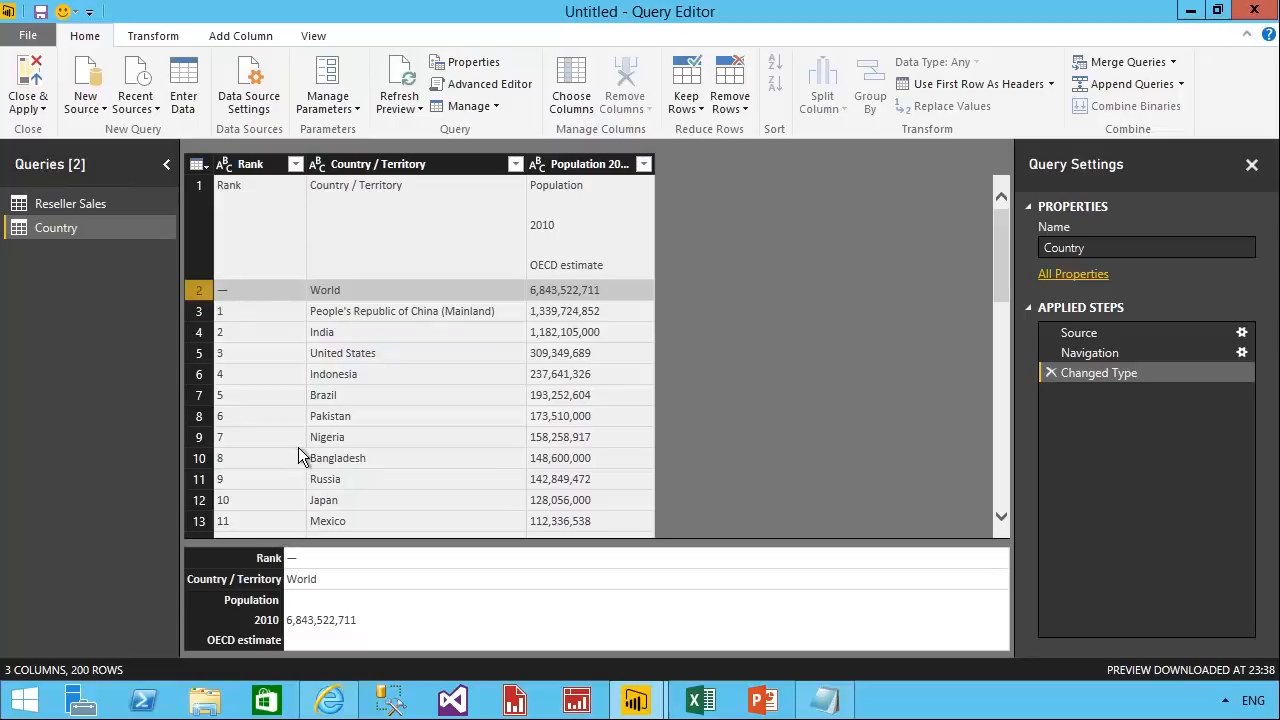
{"action": "left_click", "coordinate": [274, 184]}
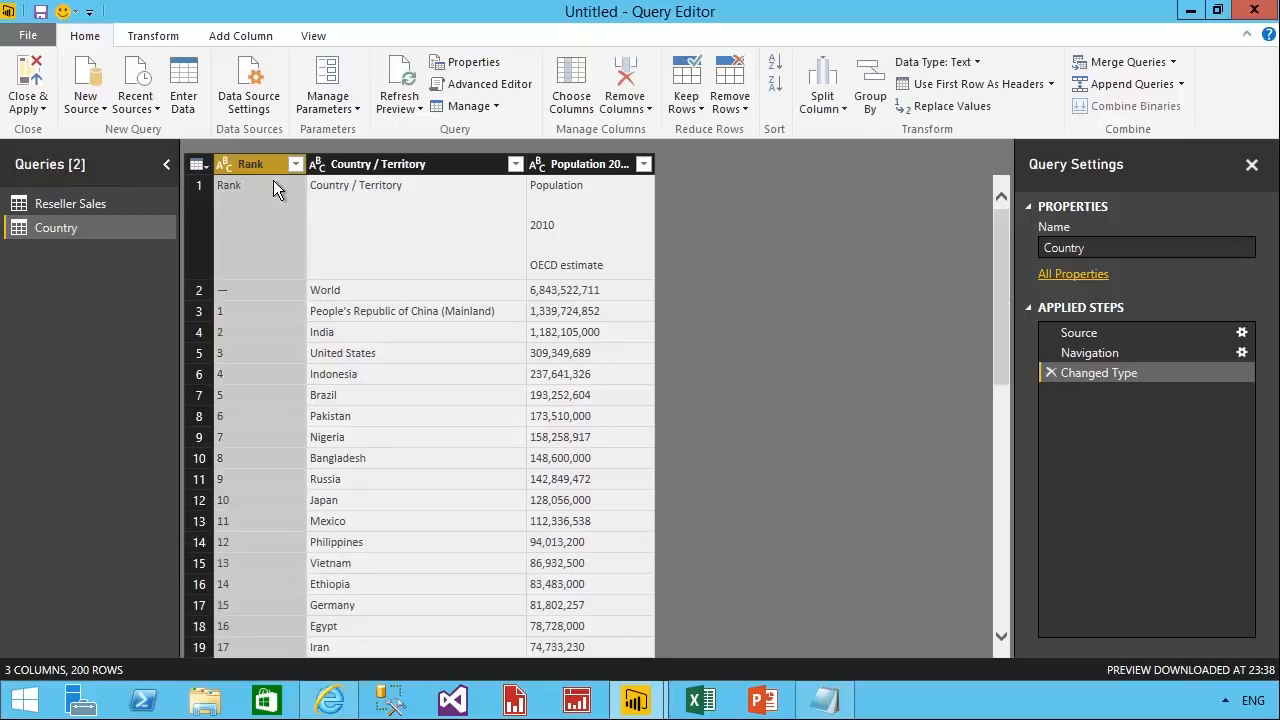
{"action": "left_click", "coordinate": [252, 210]}
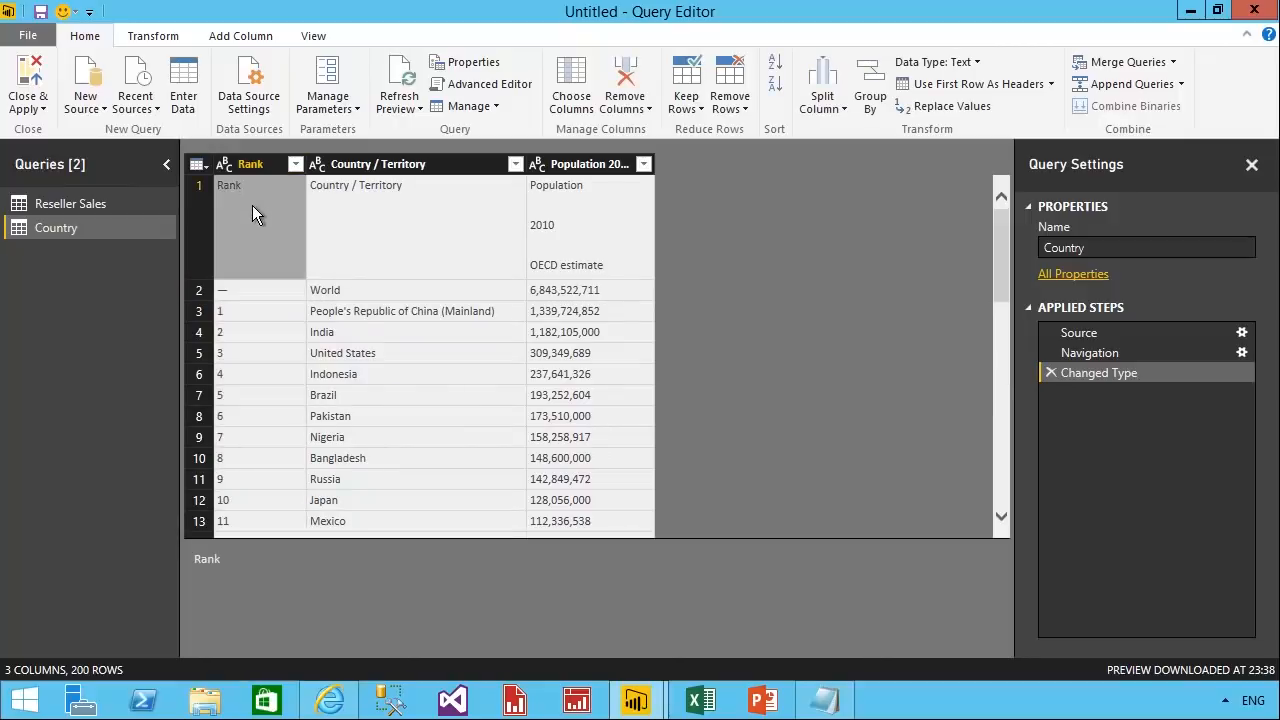
{"action": "left_click", "coordinate": [277, 306]}
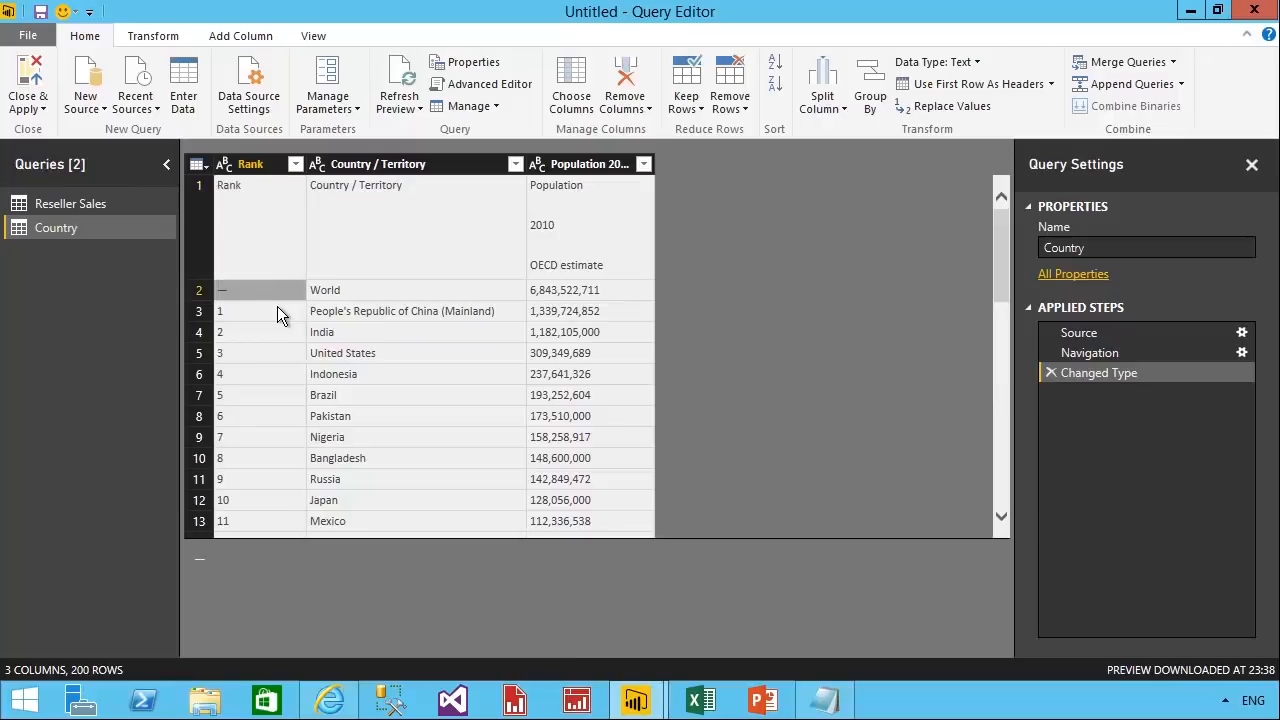
{"action": "left_click", "coordinate": [274, 248]}
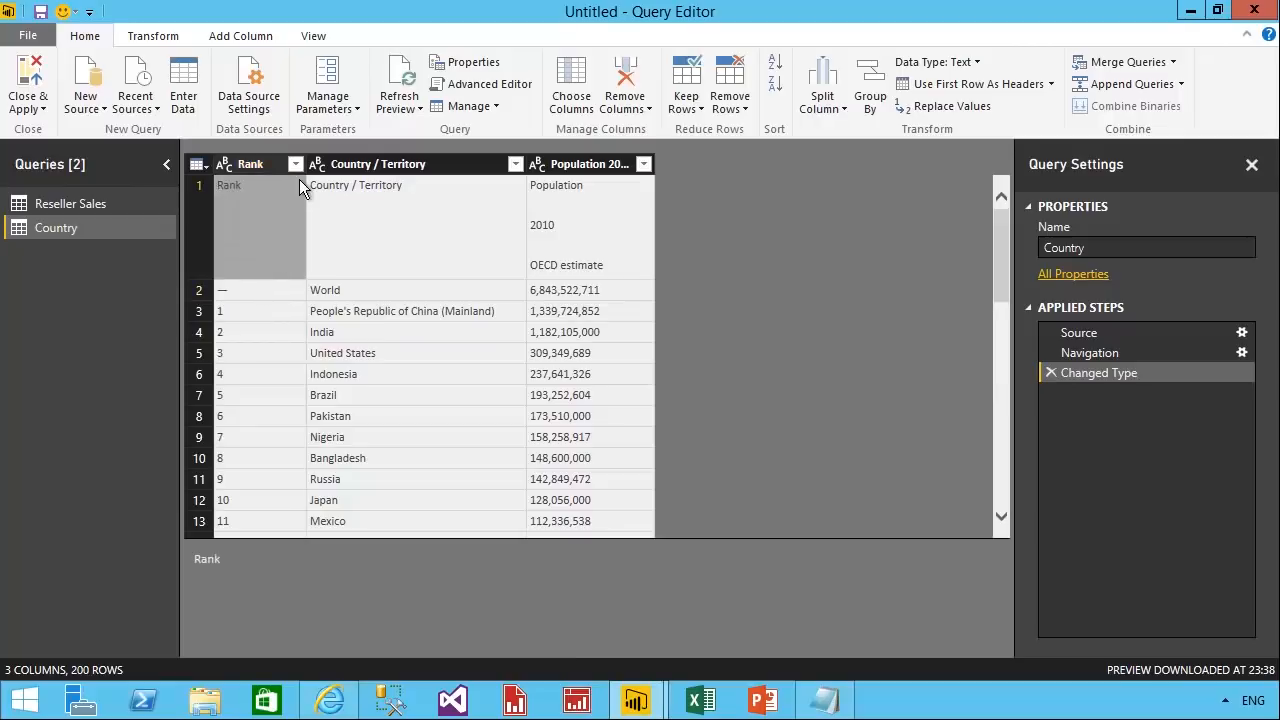
Change the Country query's Rank column to the Whole Number data type and remove the rows with errors in it.
{"action": "left_click", "coordinate": [270, 166]}
{"action": "left_click", "coordinate": [975, 64]}
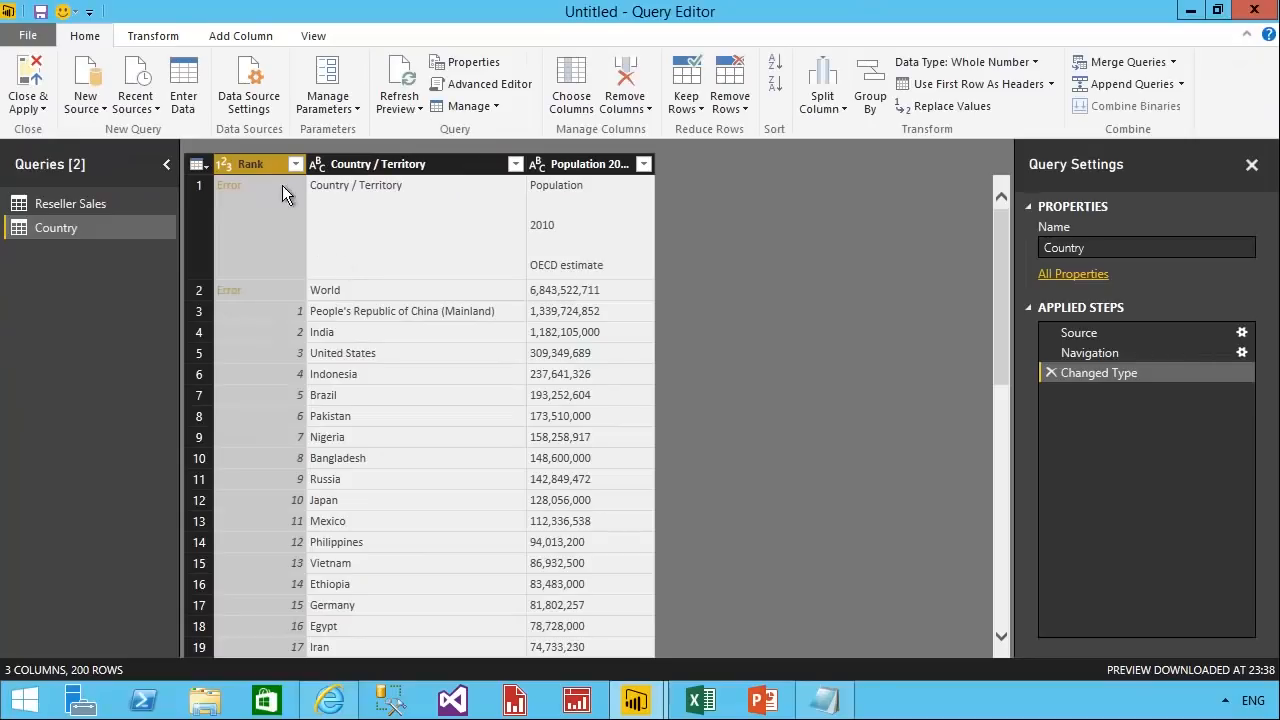
{"action": "right_click", "coordinate": [277, 177]}
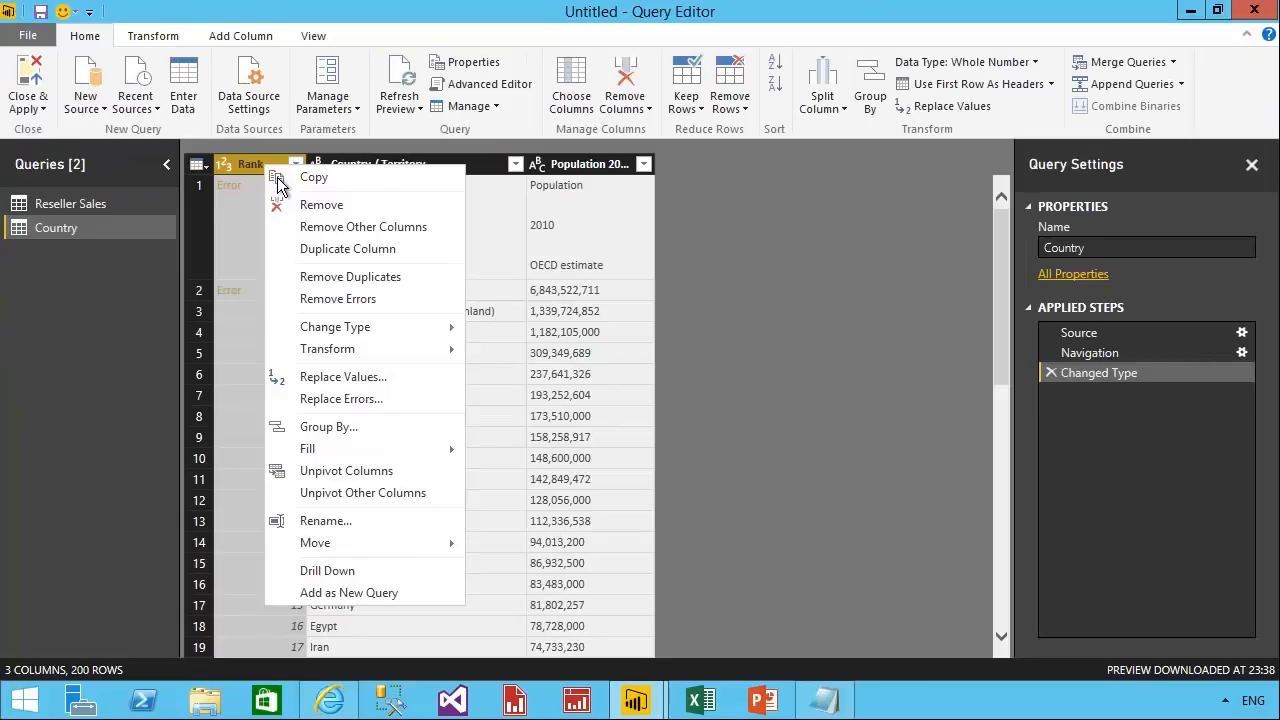
{"action": "left_click", "coordinate": [403, 307]}
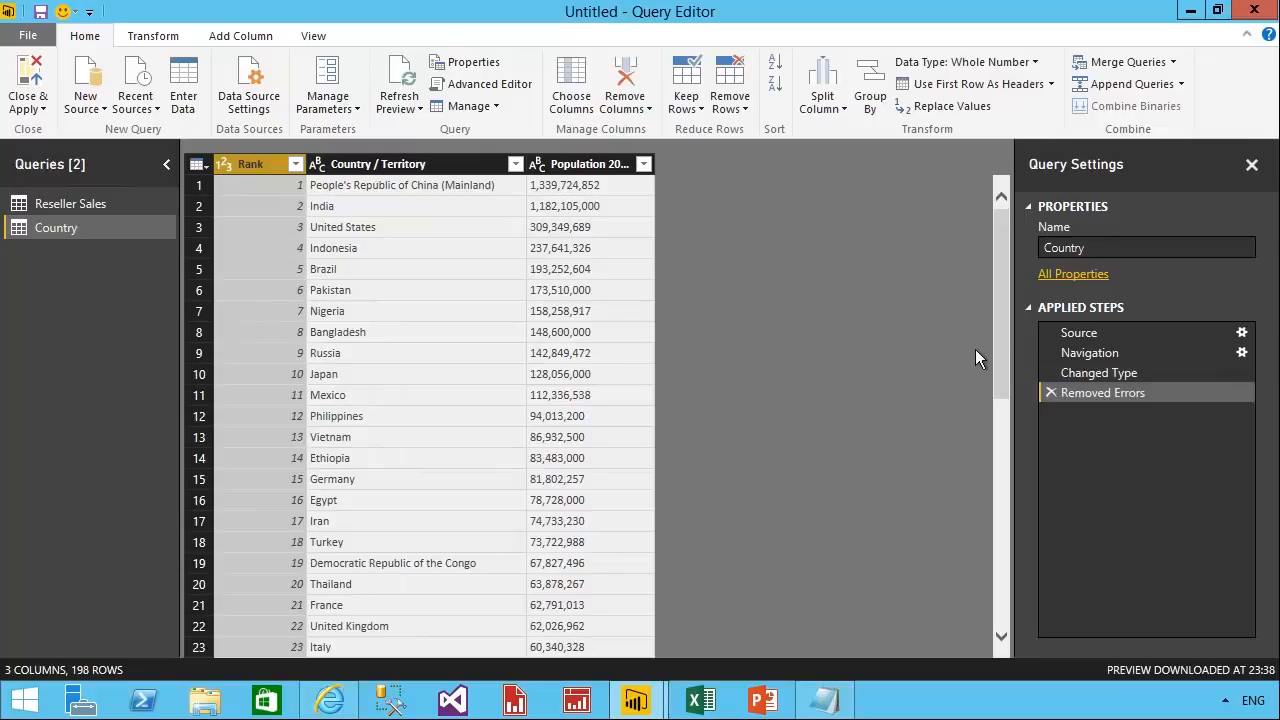
Remove the Rank column from the Country query and rename the Country / Territory column as Country.
{"action": "right_click", "coordinate": [264, 166]}
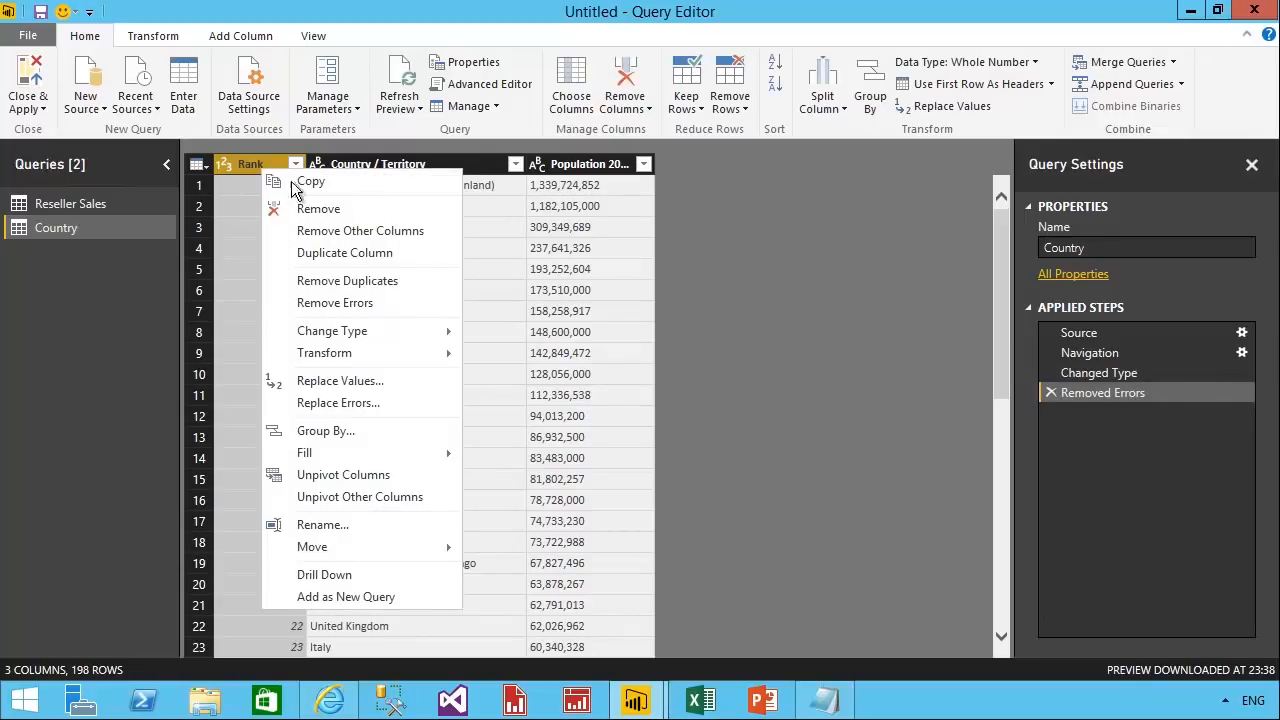
{"action": "left_click", "coordinate": [320, 209]}
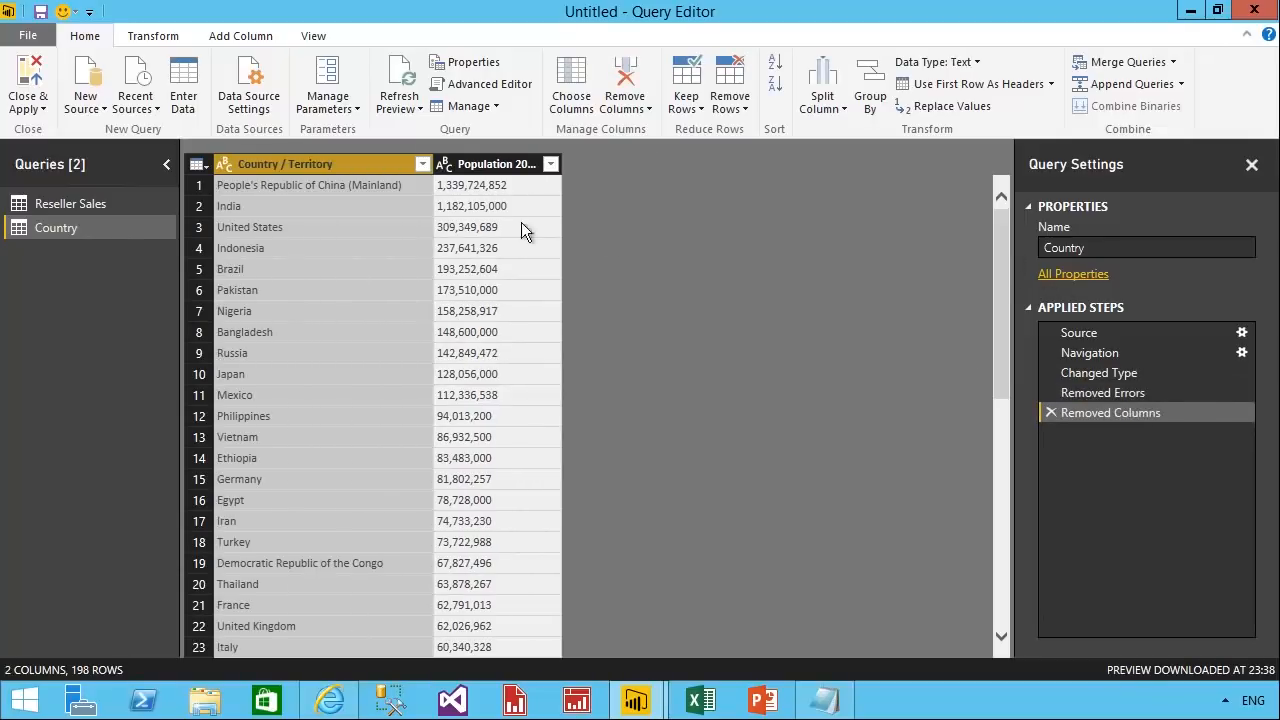
{"action": "right_click", "coordinate": [354, 166]}
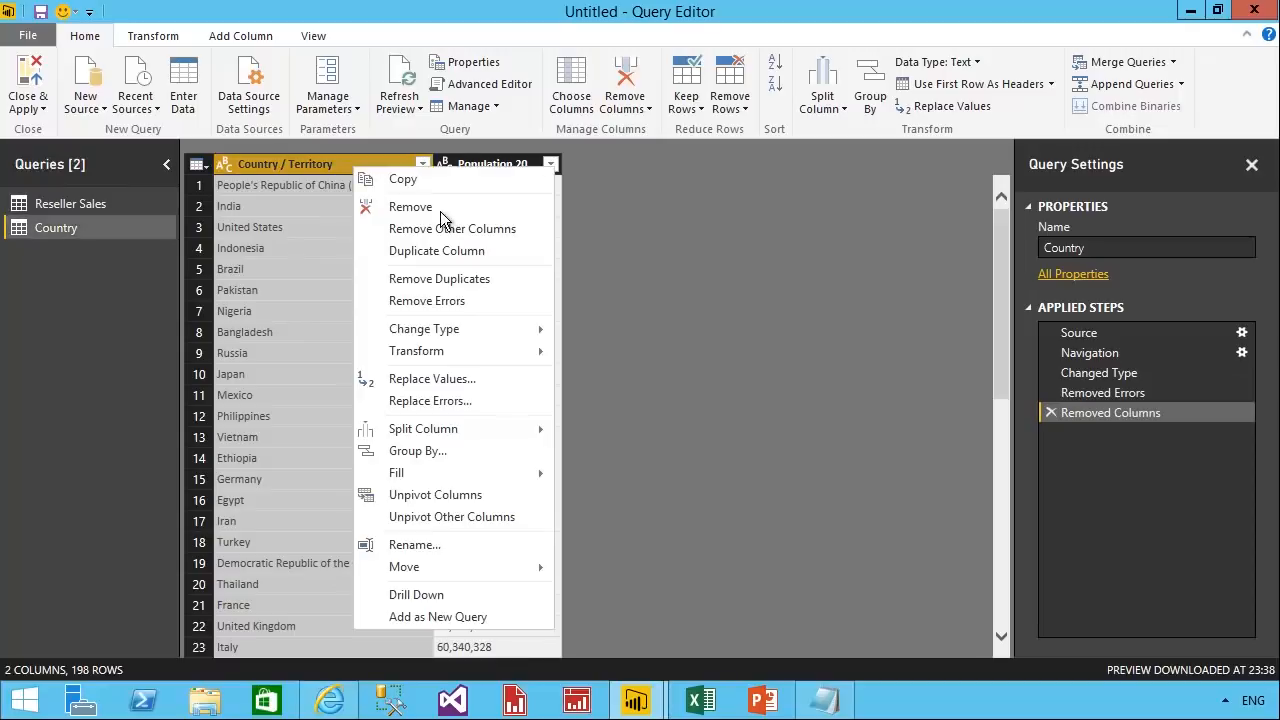
{"action": "left_click", "coordinate": [428, 548]}
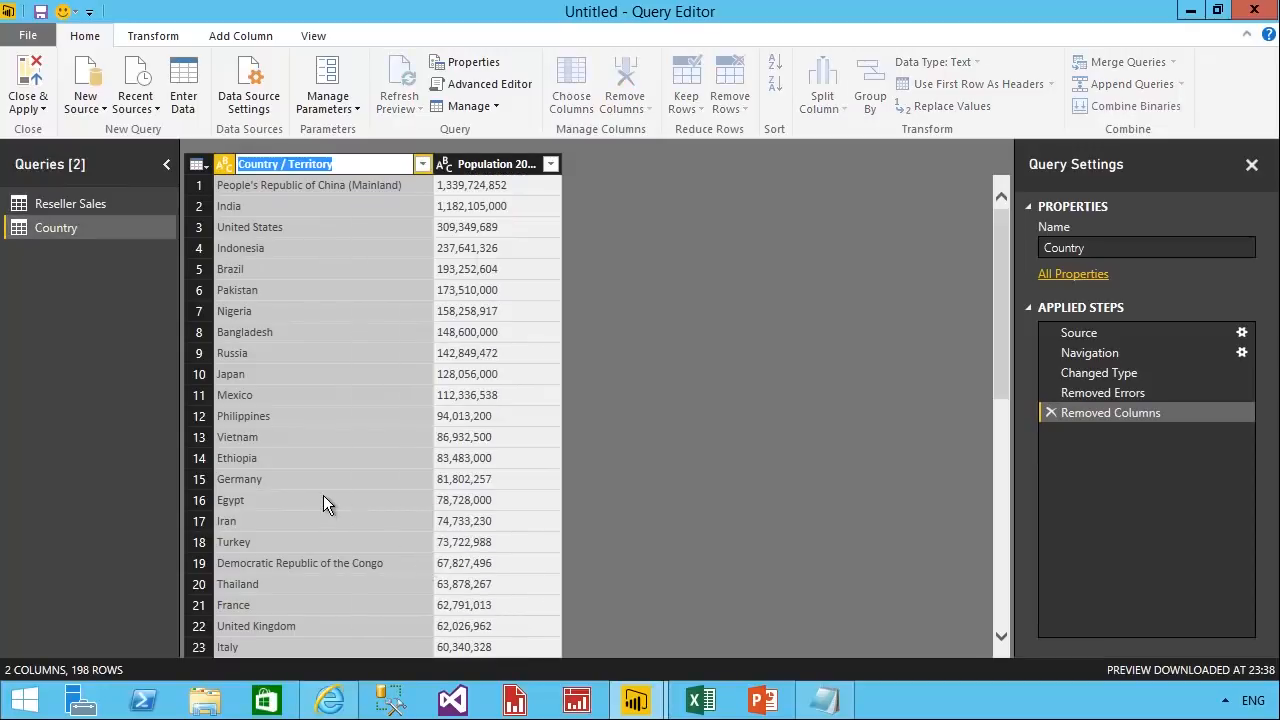
{"action": "type", "text": "Country"}
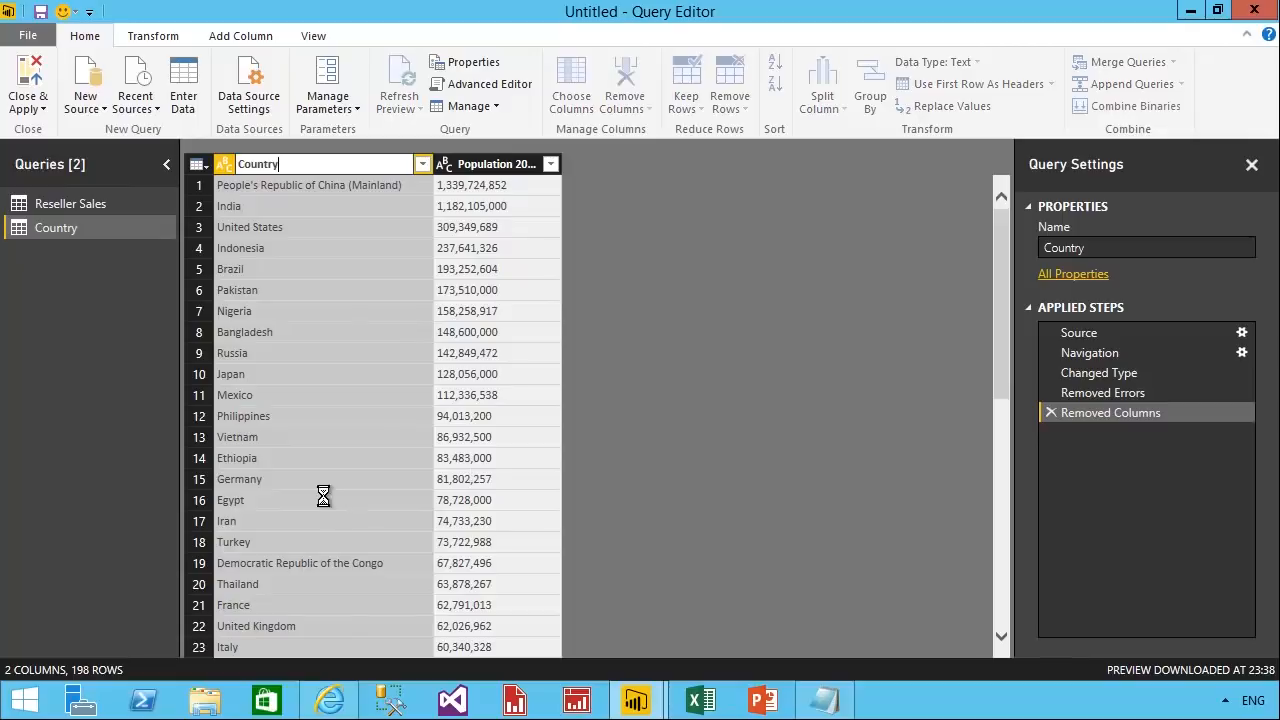
{"action": "key", "text": "Return"}
Rename the remaining population column as Population and set its data type to Whole Number.
{"action": "right_click", "coordinate": [500, 165]}
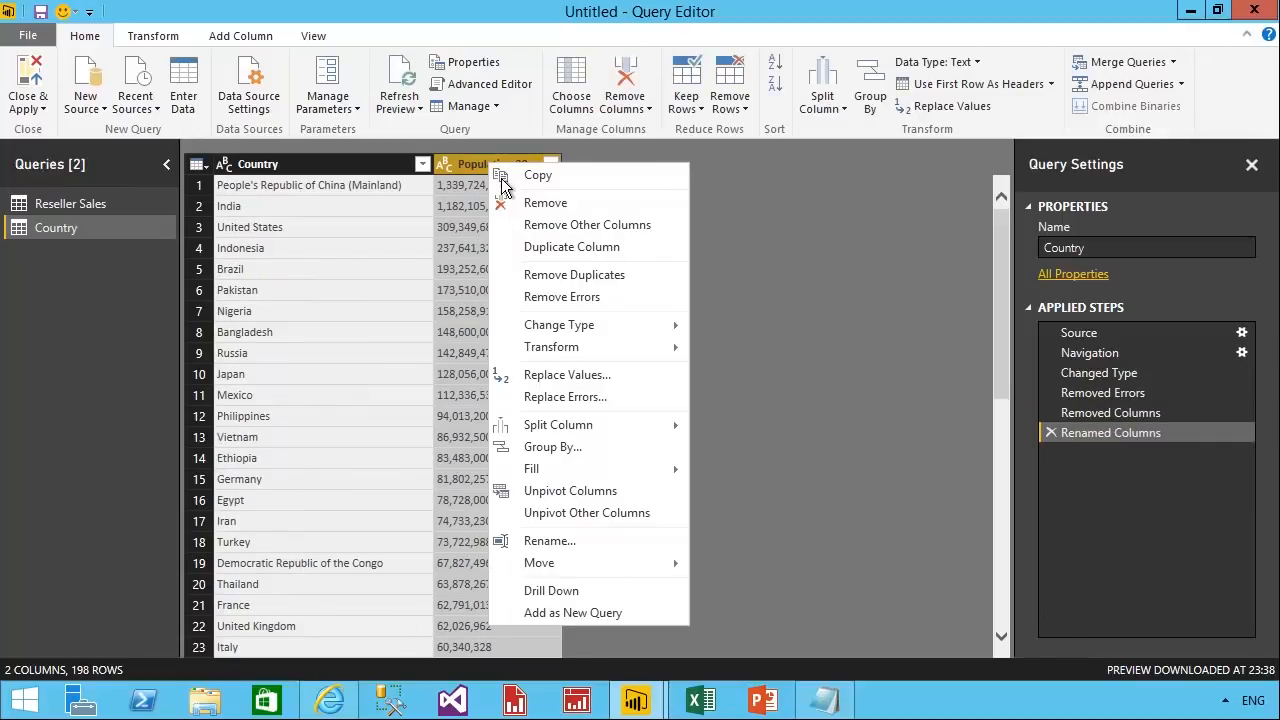
{"action": "left_click", "coordinate": [535, 541]}
{"action": "type", "text": "P"}
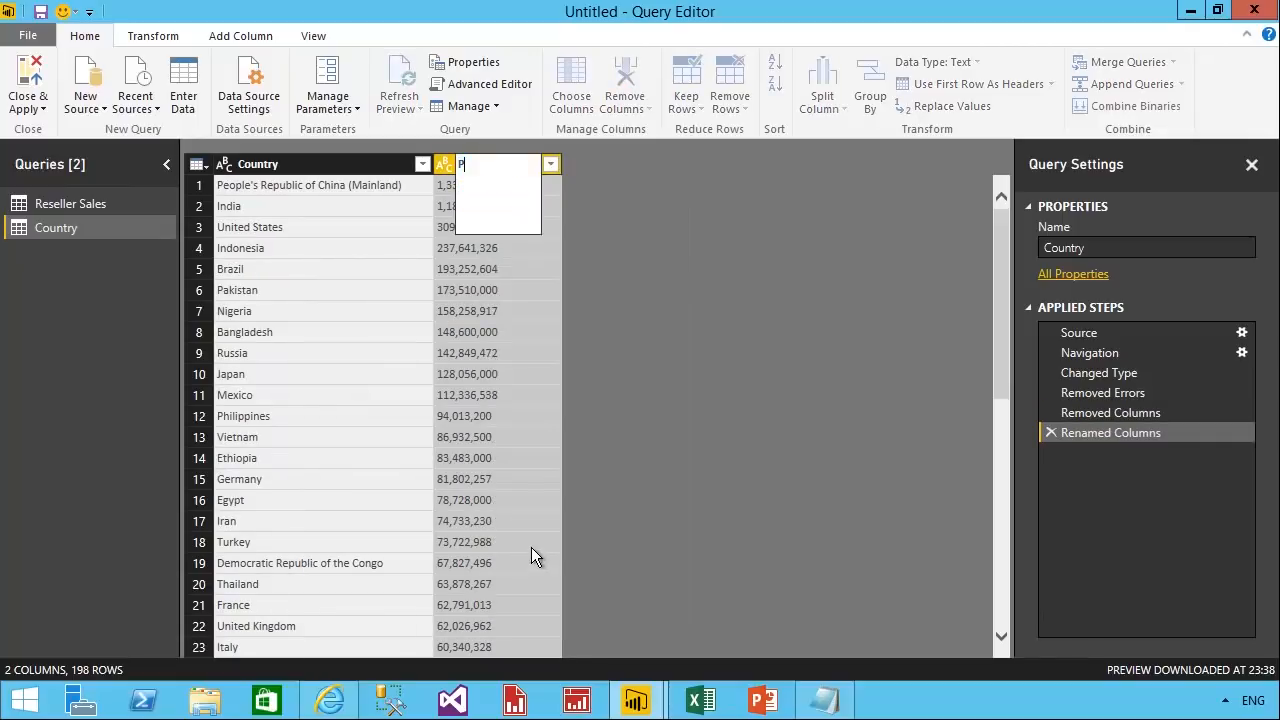
{"action": "type", "text": "opulation"}
{"action": "key", "text": "Return"}
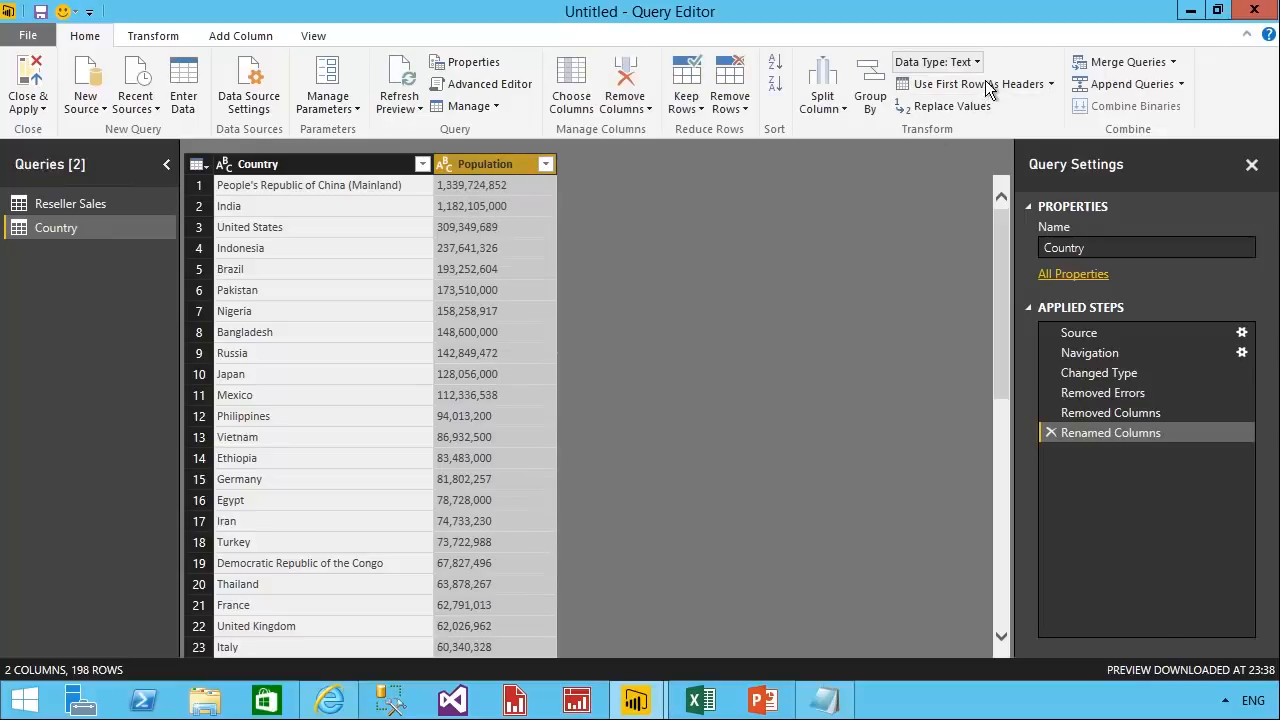
{"action": "left_click", "coordinate": [938, 62]}
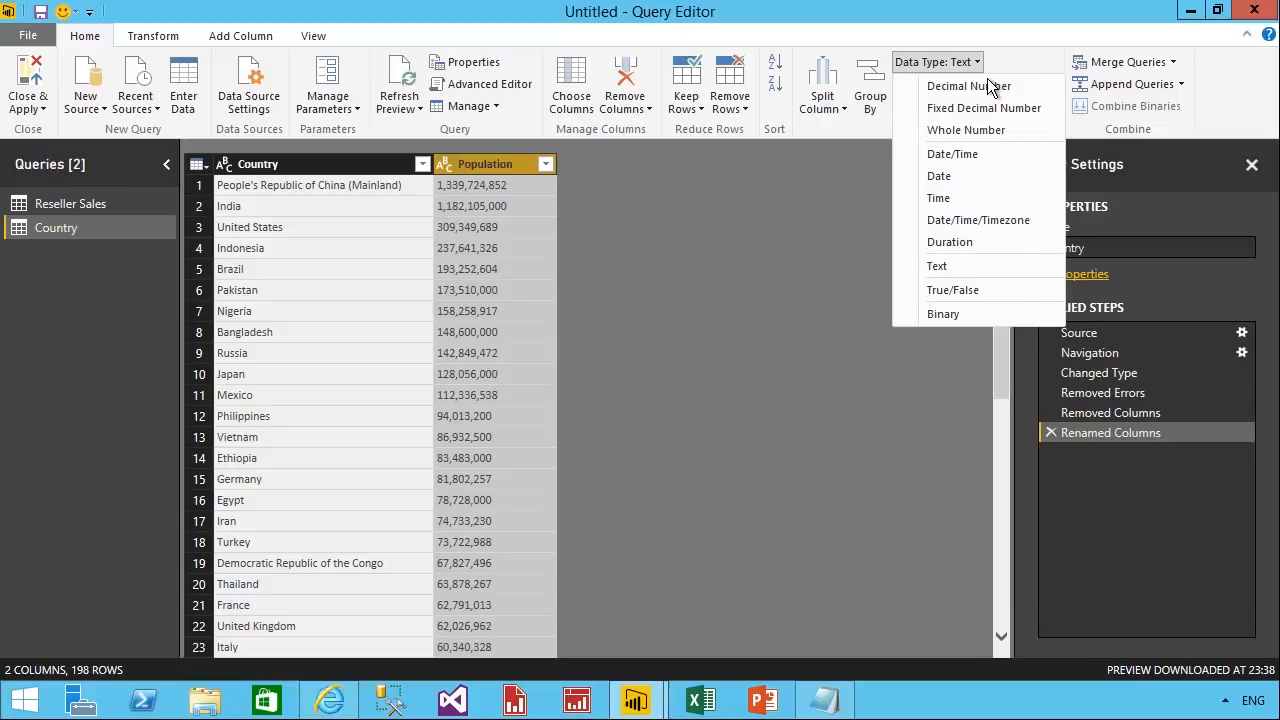
{"action": "left_click", "coordinate": [991, 136]}
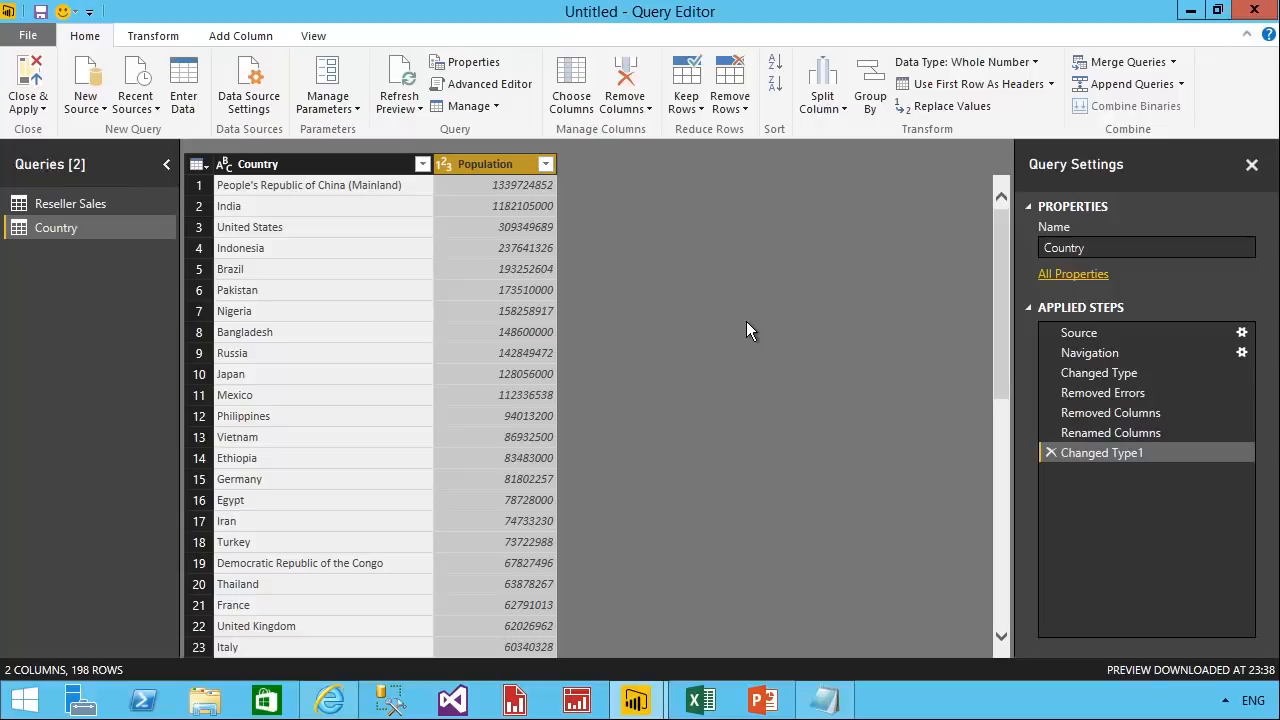
Apply the query changes and relate Reseller Sales to the Country table on their Country columns, with the Country table placed below Date.
{"action": "left_click", "coordinate": [33, 95]}
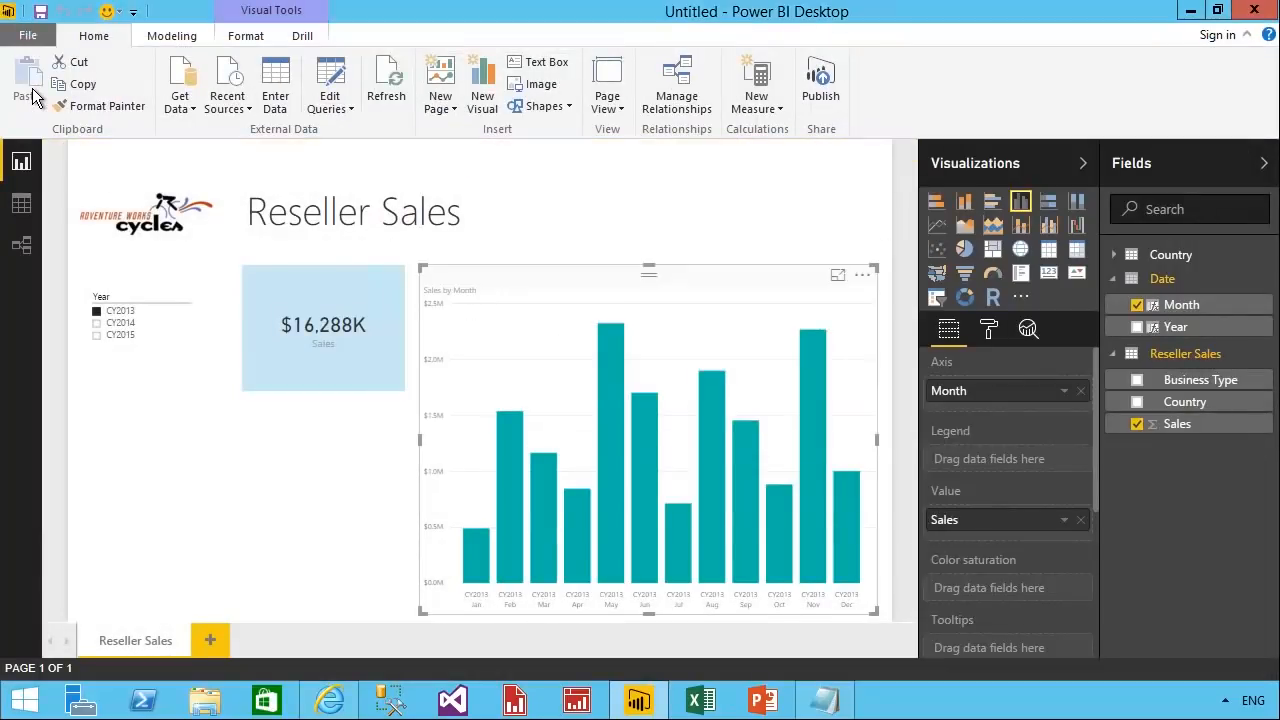
{"action": "left_click", "coordinate": [1115, 256]}
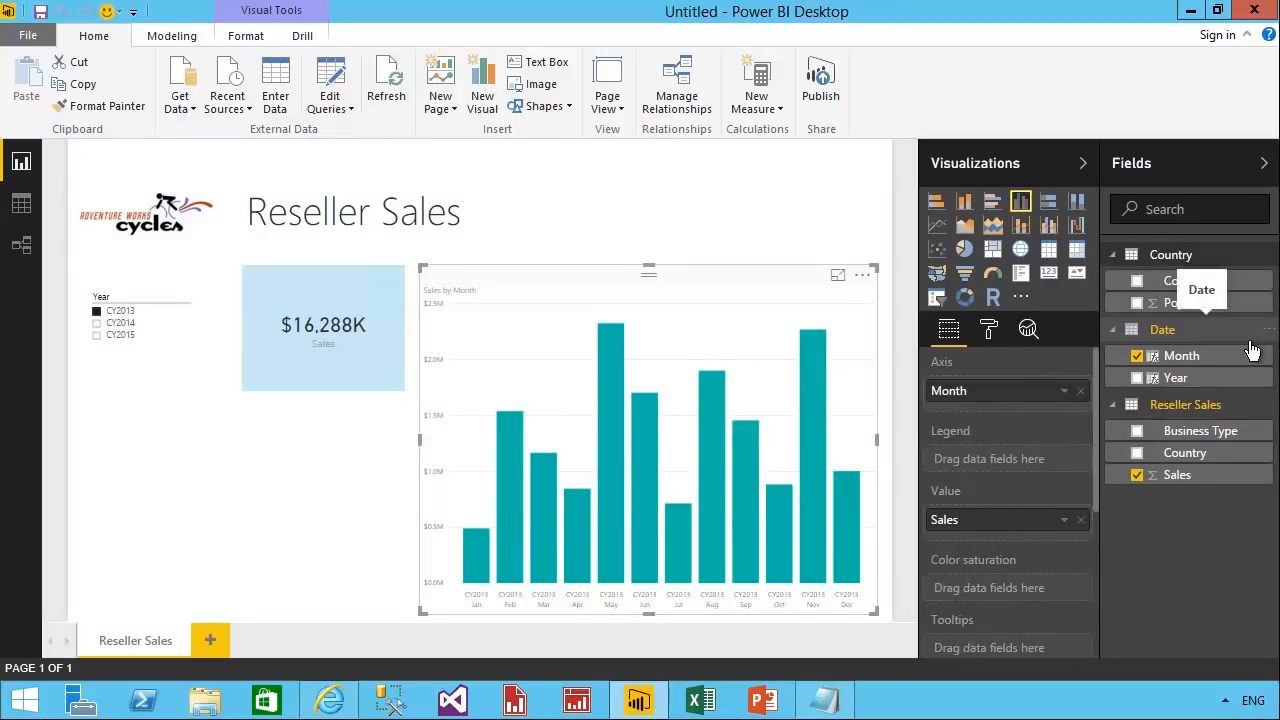
{"action": "left_click", "coordinate": [39, 257]}
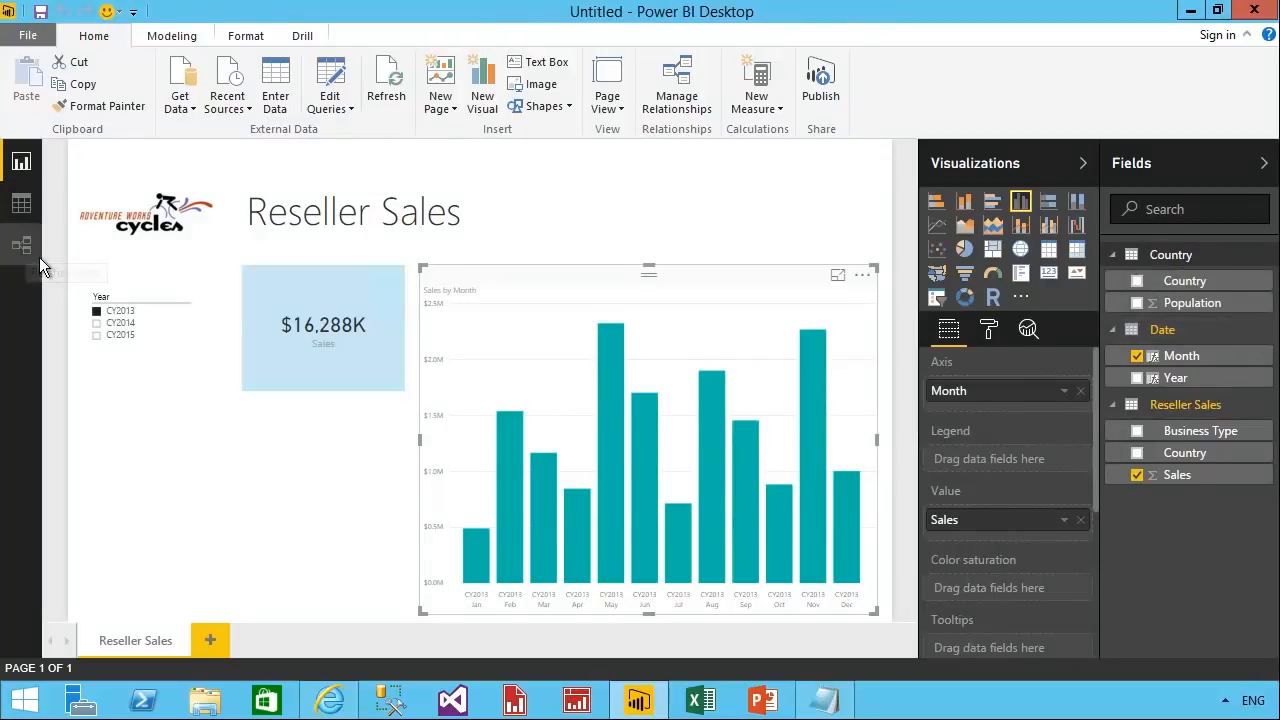
{"action": "left_click_drag", "start_coordinate": [735, 208], "coordinate": [504, 407]}
{"action": "left_click_drag", "start_coordinate": [160, 299], "coordinate": [491, 428]}
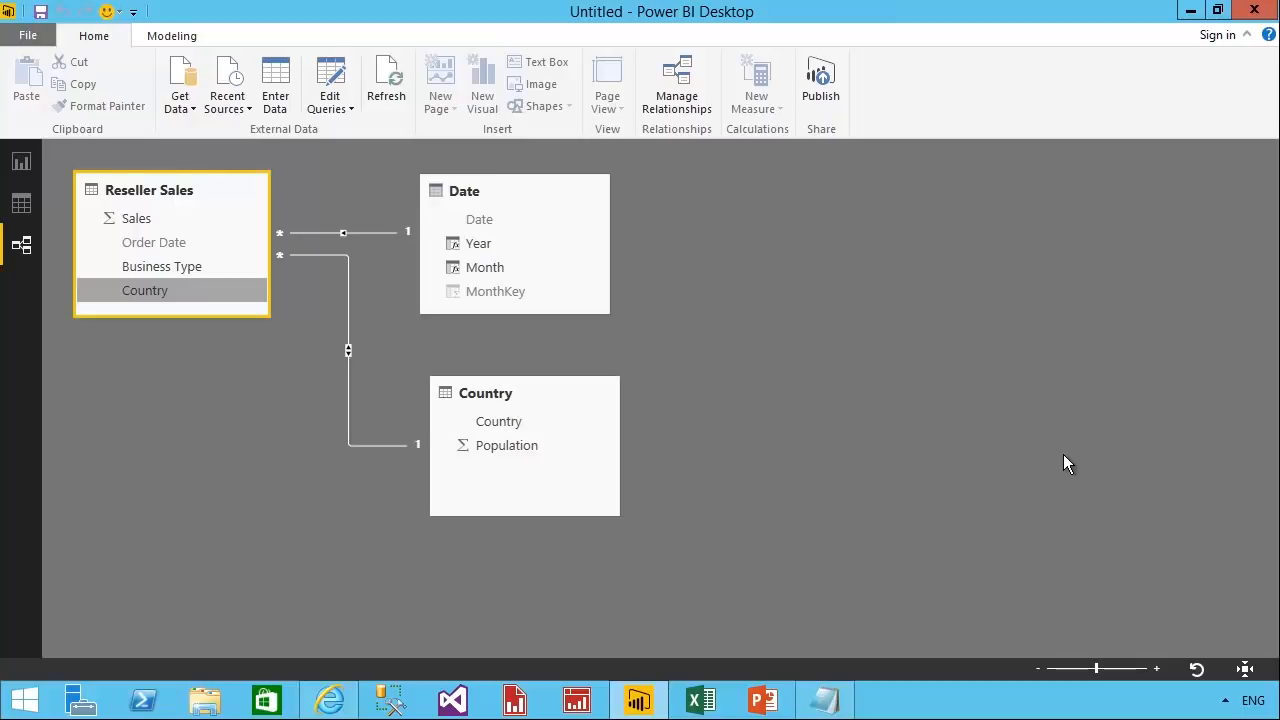
Hide the Country column of the Reseller Sales table from report view and shift the Country table slightly down in the diagram.
{"action": "right_click", "coordinate": [157, 305]}
{"action": "left_click", "coordinate": [244, 336]}
{"action": "left_click_drag", "start_coordinate": [586, 411], "coordinate": [587, 427]}
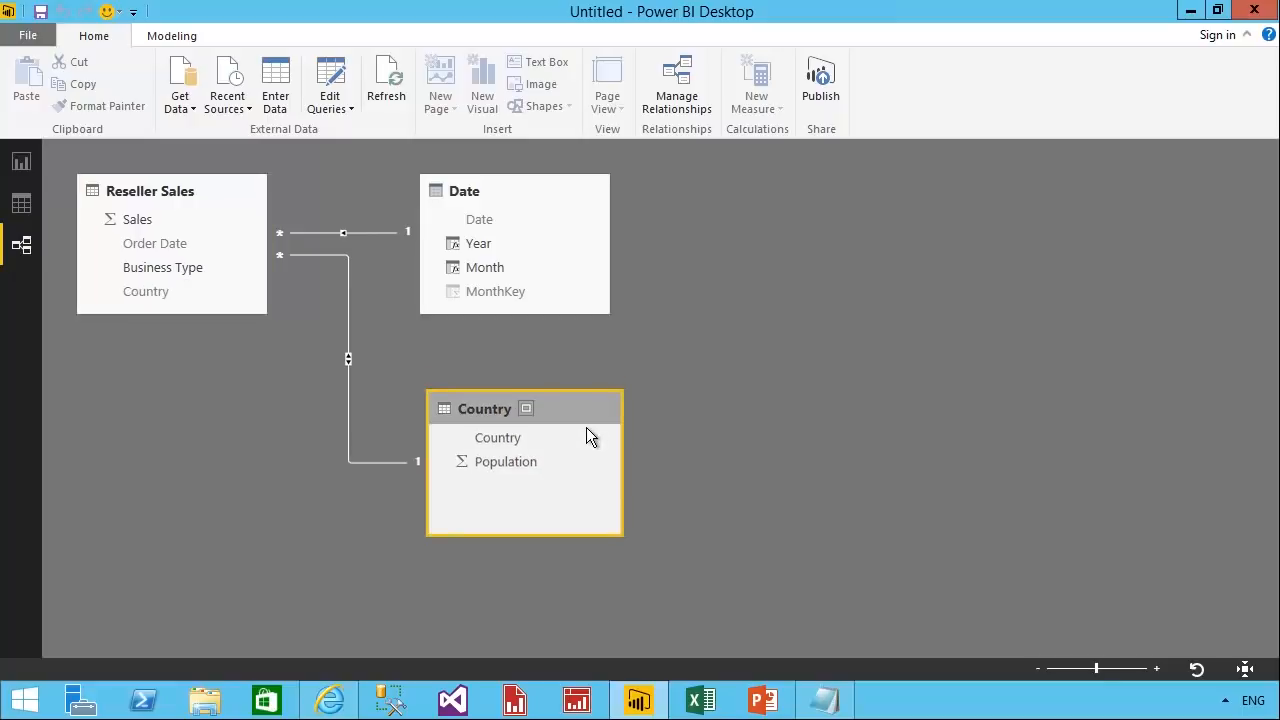
Add a slicer on the Country table's Country field to the report, placed below the Year slicer and narrowed to a similar width.
{"action": "left_click", "coordinate": [21, 165]}
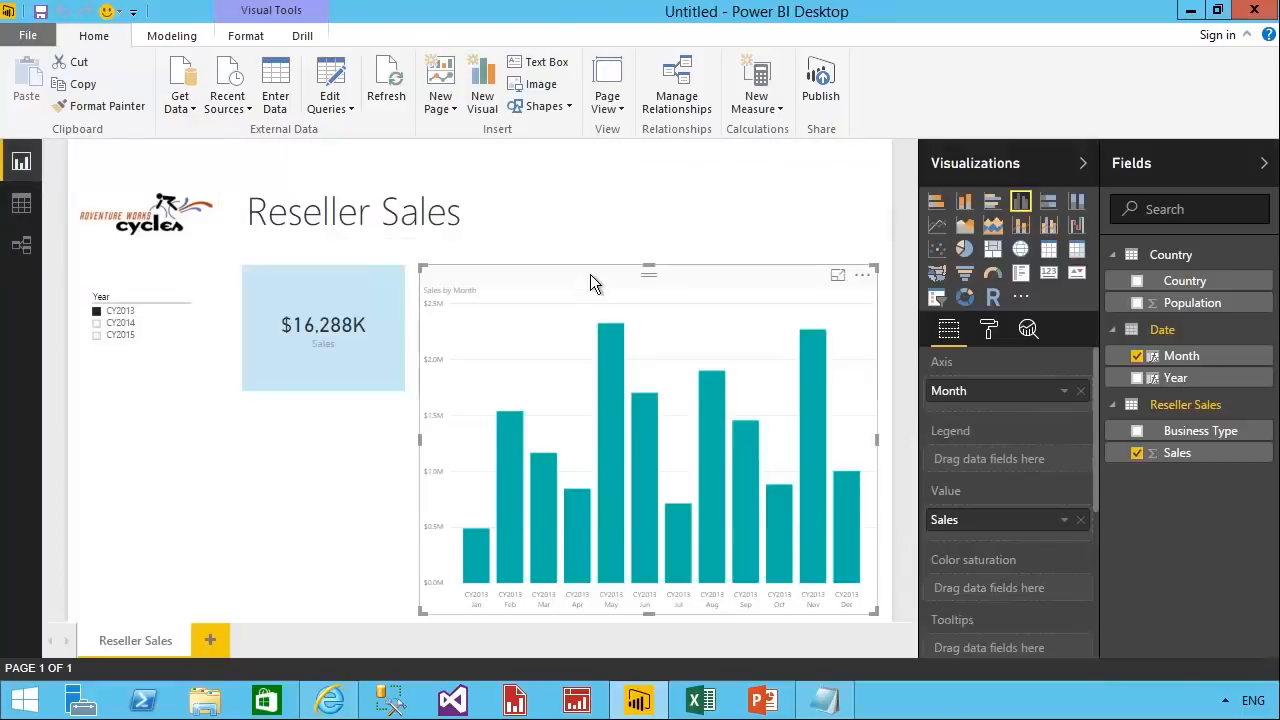
{"action": "left_click_drag", "start_coordinate": [1184, 283], "coordinate": [253, 480]}
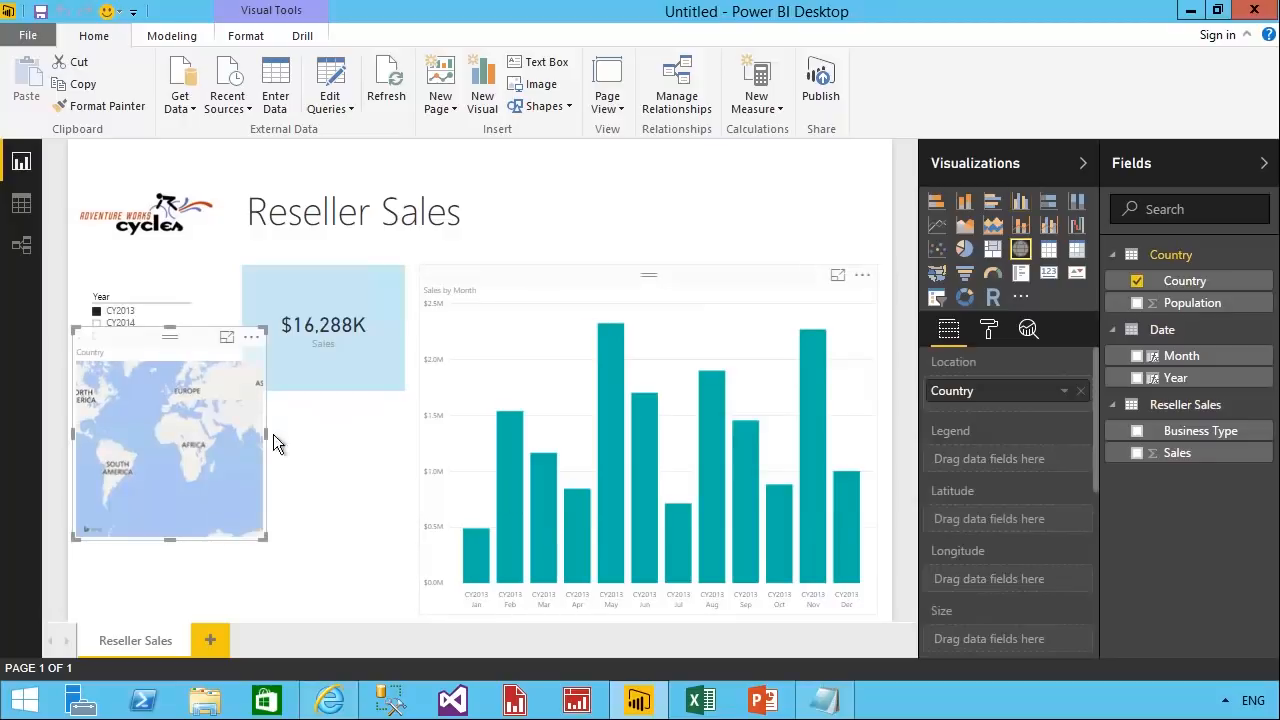
{"action": "left_click_drag", "start_coordinate": [166, 350], "coordinate": [182, 393]}
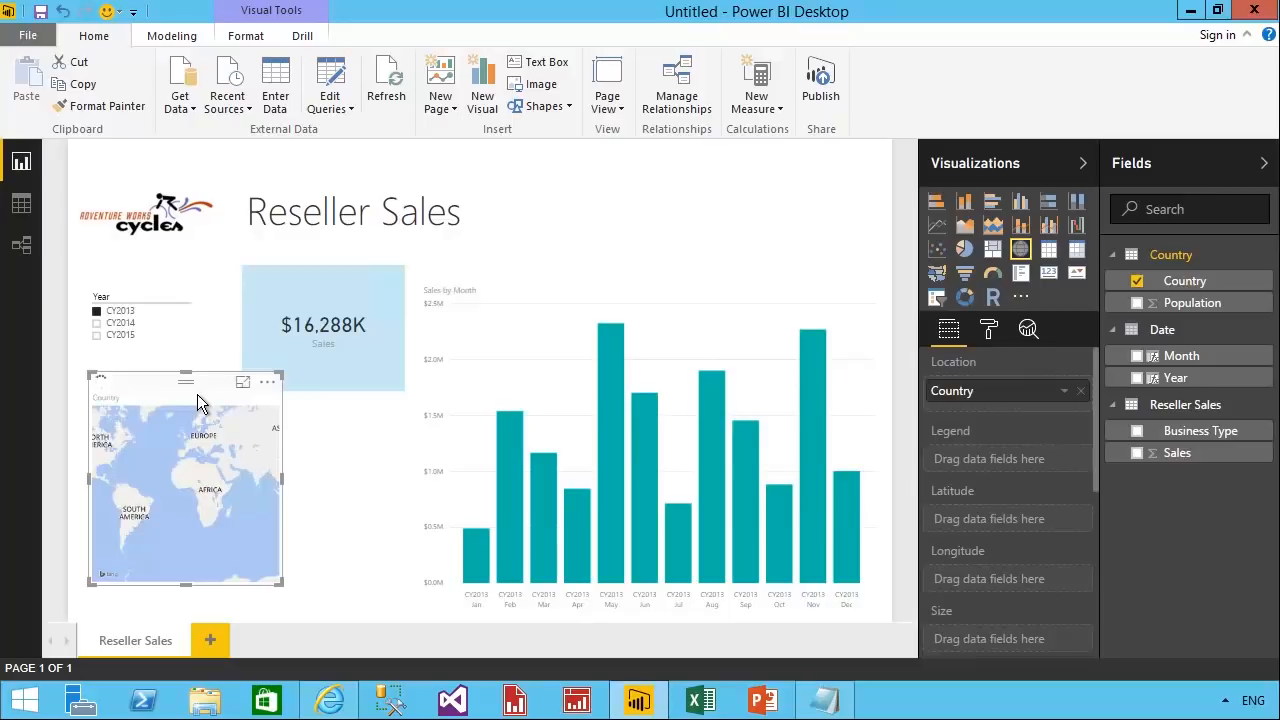
{"action": "left_click", "coordinate": [936, 297]}
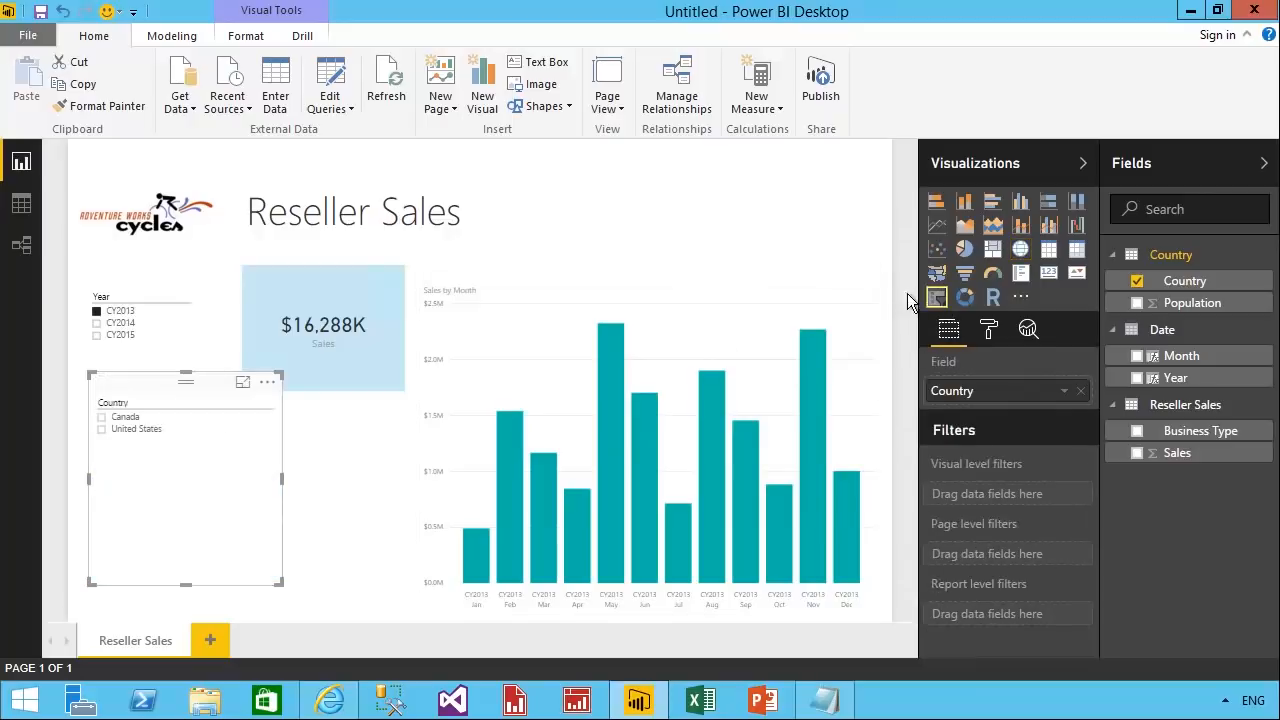
{"action": "left_click_drag", "start_coordinate": [177, 401], "coordinate": [178, 420]}
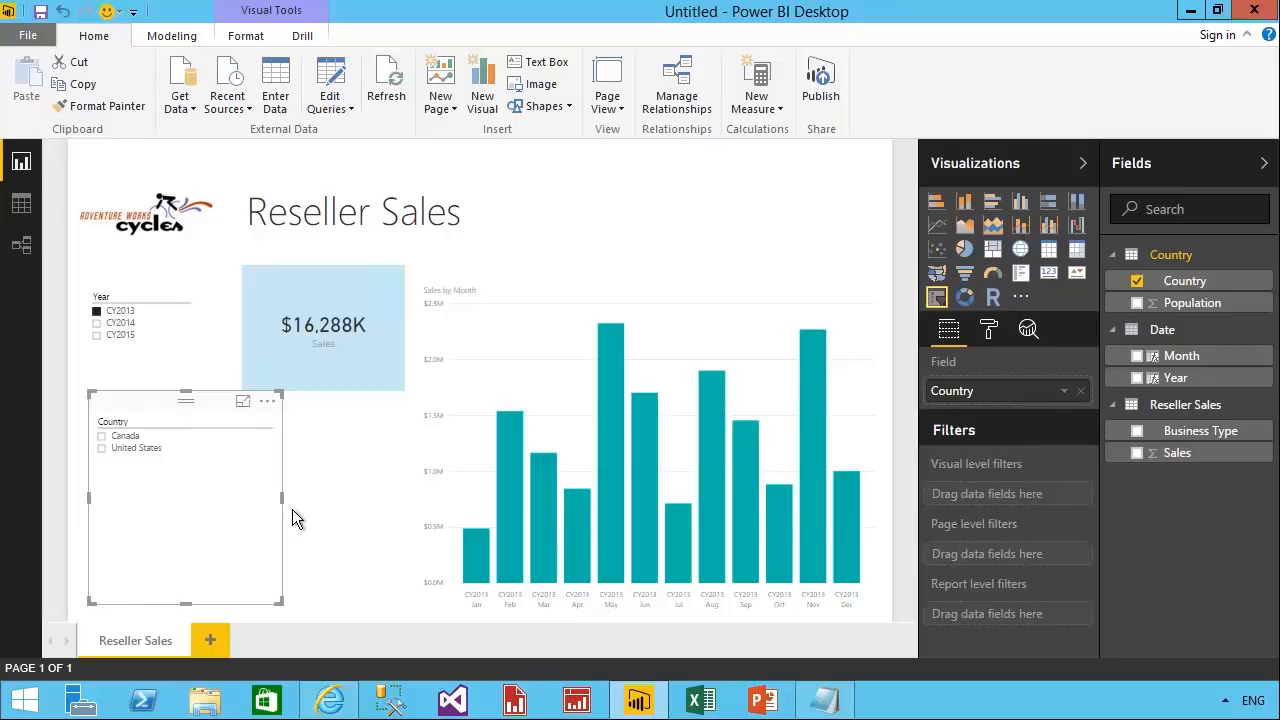
{"action": "left_click_drag", "start_coordinate": [284, 505], "coordinate": [212, 503]}
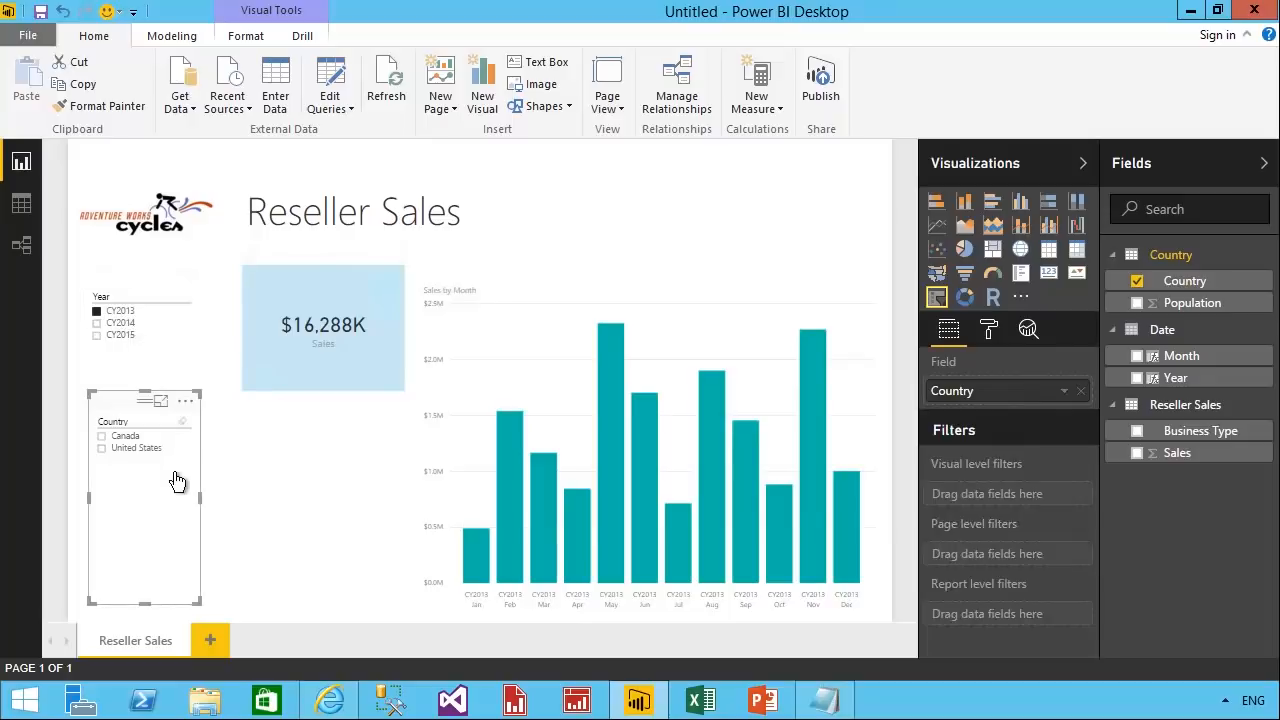
Filter the report by CY2014, CY2015 and again CY2013 to check how the Country slicer responds.
{"action": "left_click", "coordinate": [130, 325]}
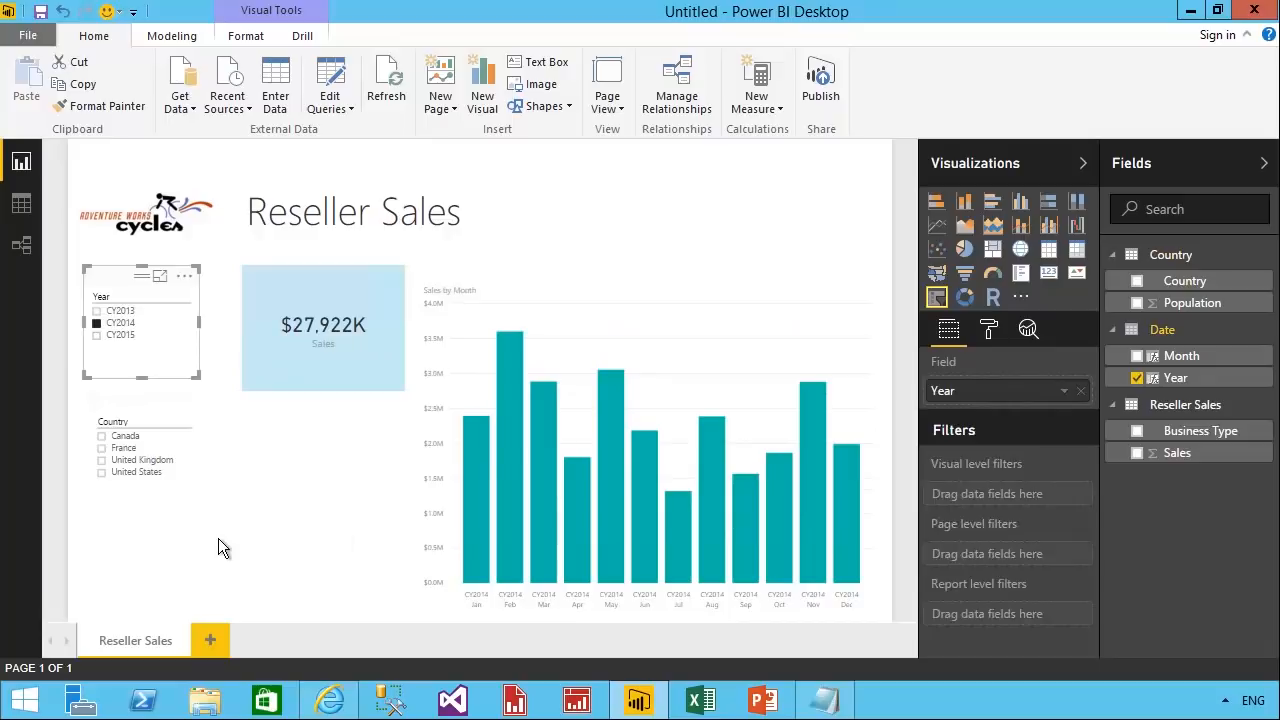
{"action": "left_click", "coordinate": [100, 334]}
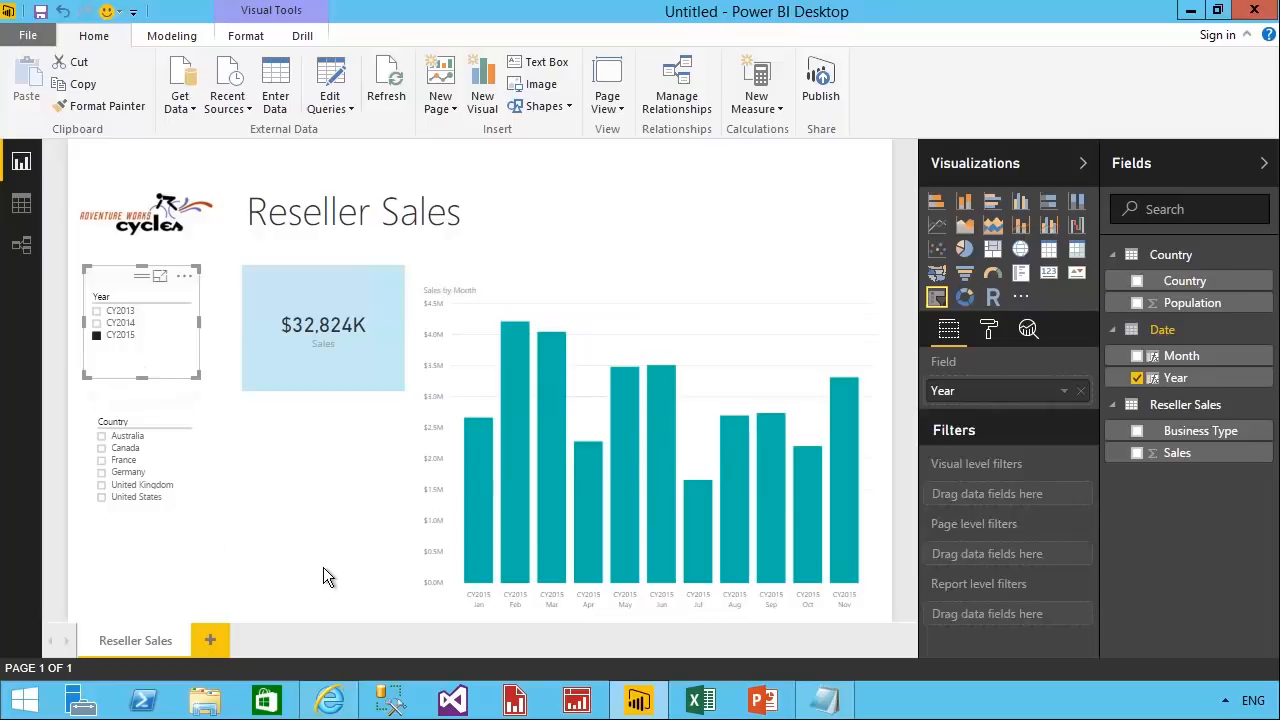
{"action": "left_click", "coordinate": [118, 311]}
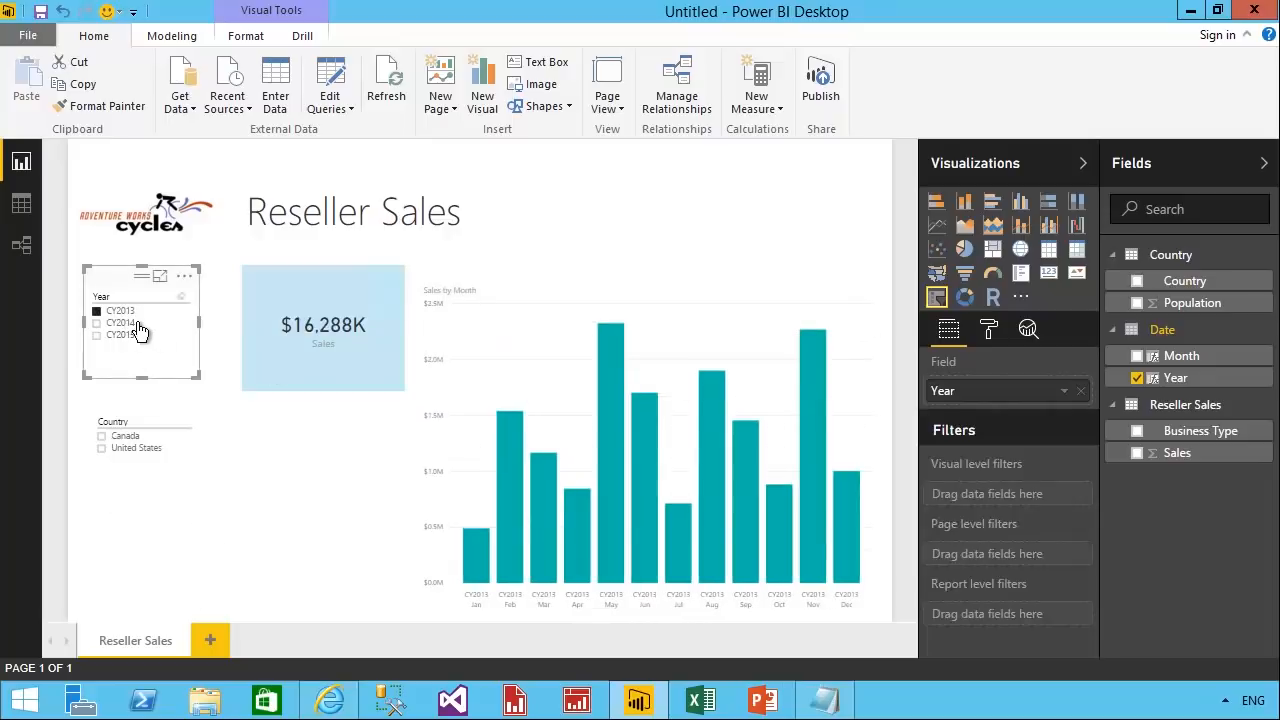
Turn on the Select All option for the Country slicer and select all countries in it.
{"action": "left_click", "coordinate": [140, 422]}
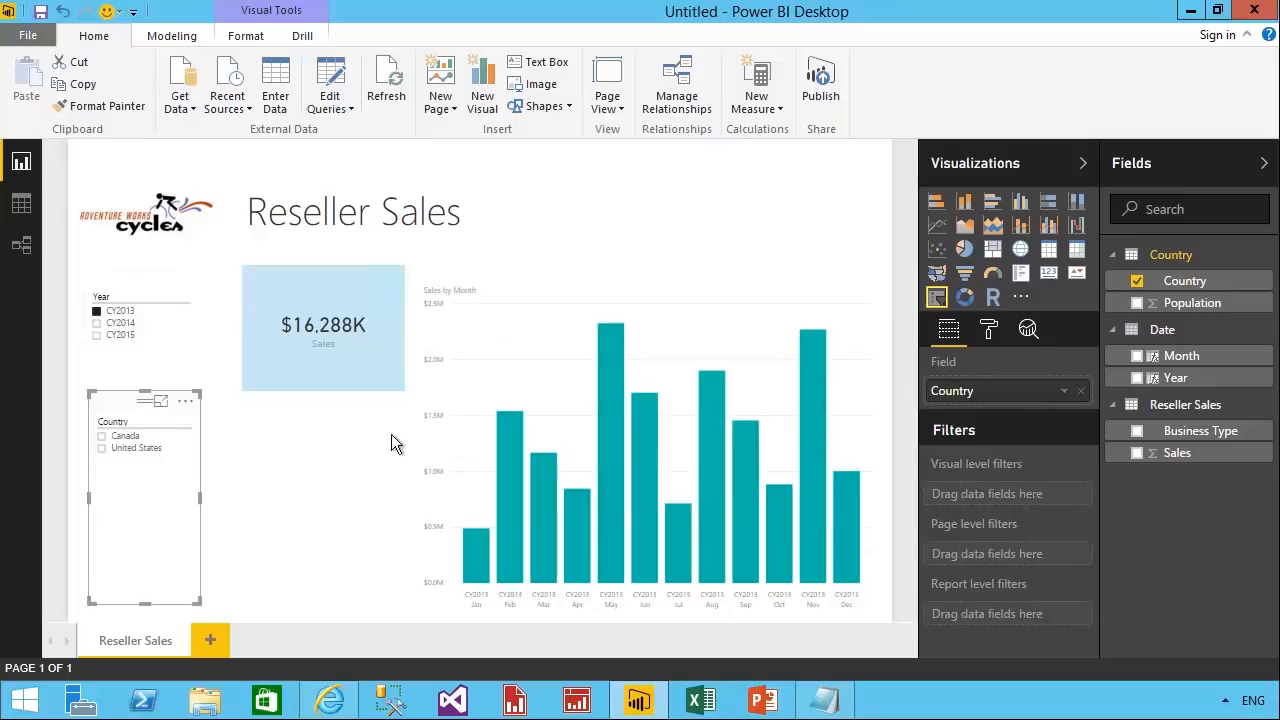
{"action": "left_click", "coordinate": [990, 332]}
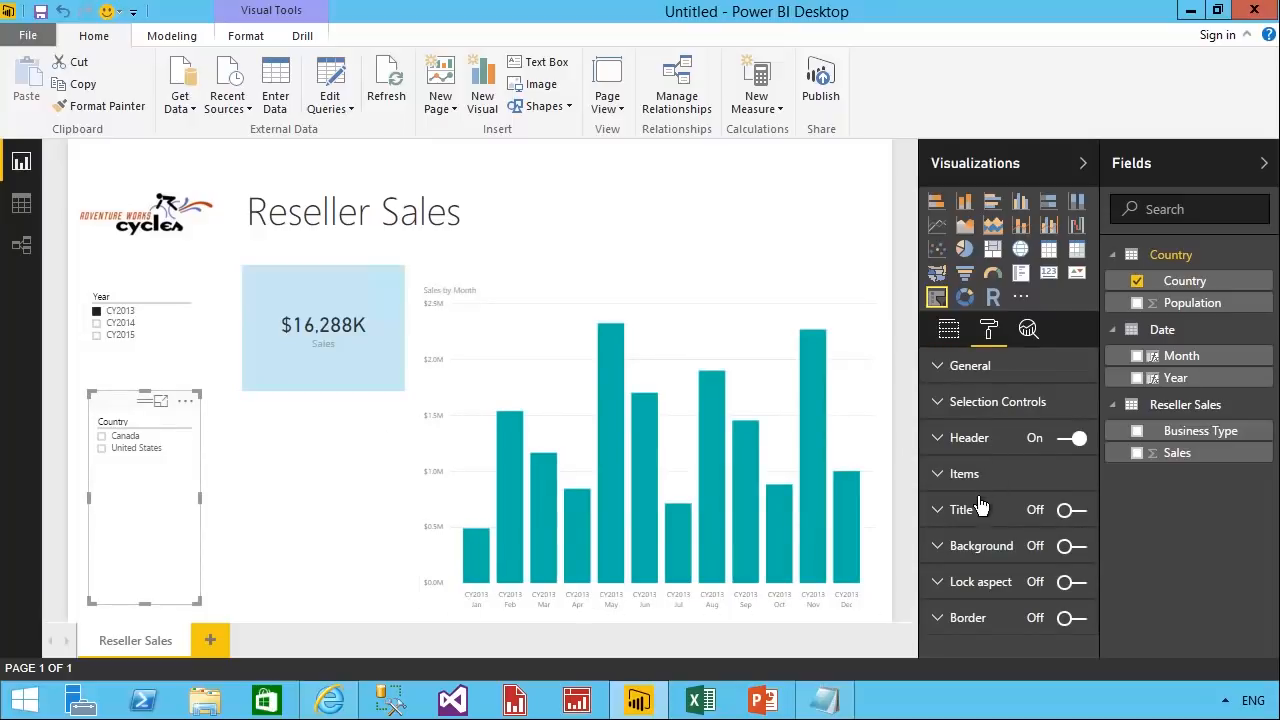
{"action": "left_click", "coordinate": [990, 402]}
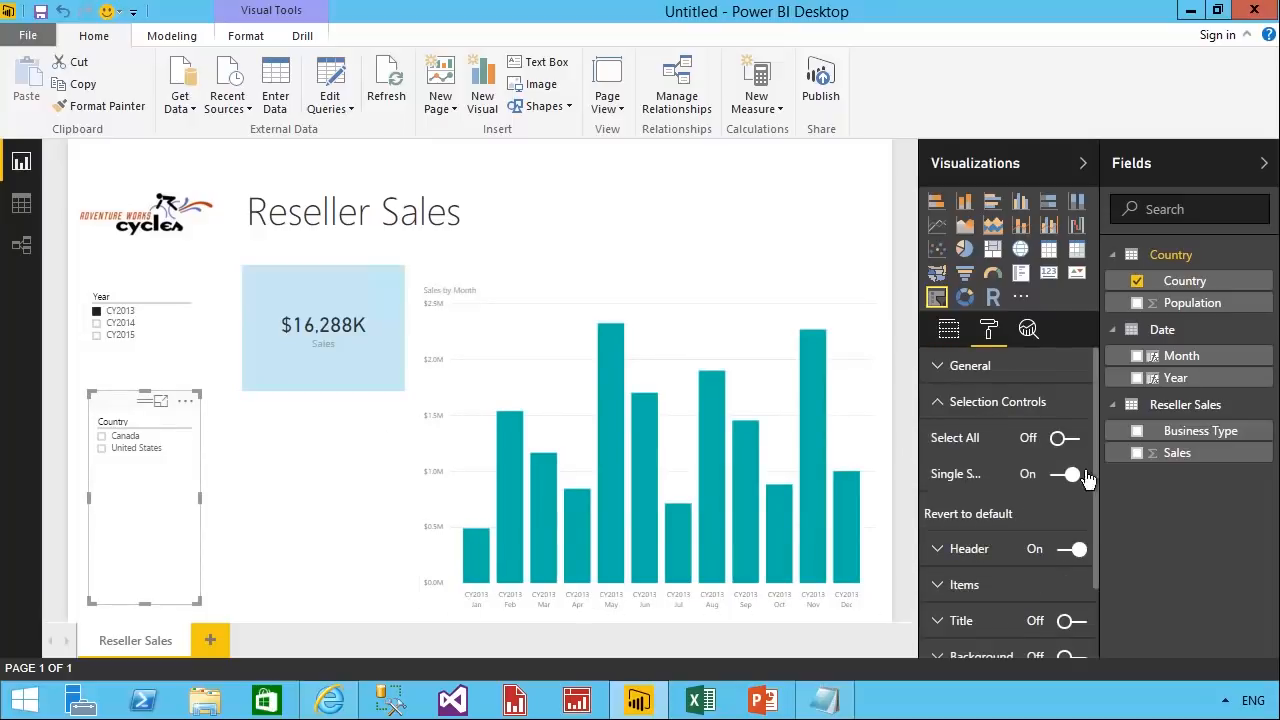
{"action": "left_click", "coordinate": [1065, 438]}
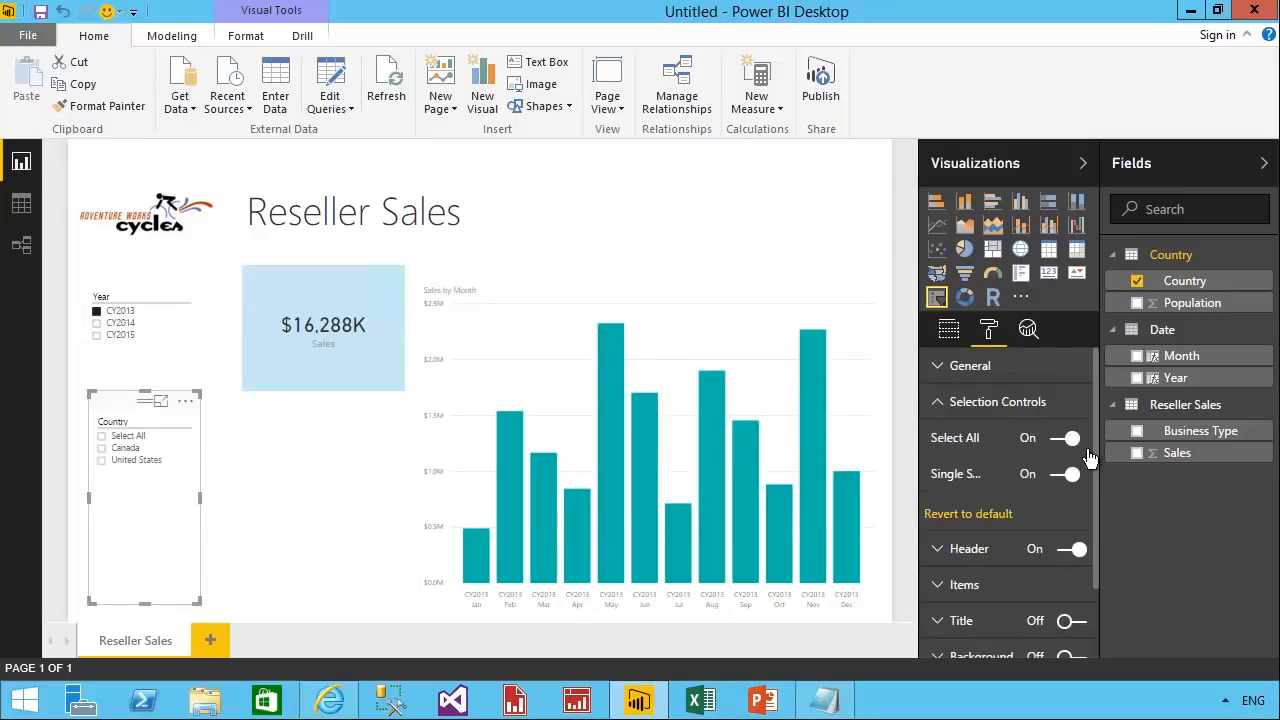
{"action": "left_click", "coordinate": [101, 437]}
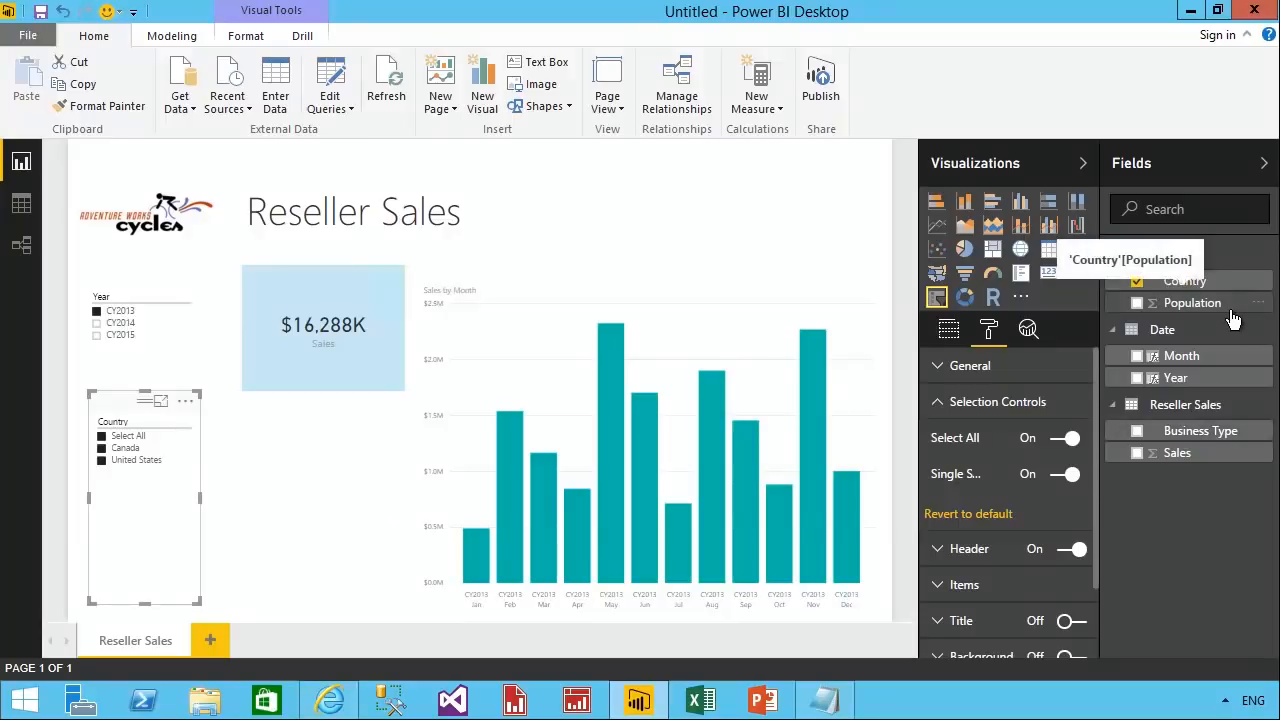
Review the parts of the Sales per Capita measure formula in Snippets.txt in Notepad and copy the whole formula.
{"action": "left_click", "coordinate": [824, 700]}
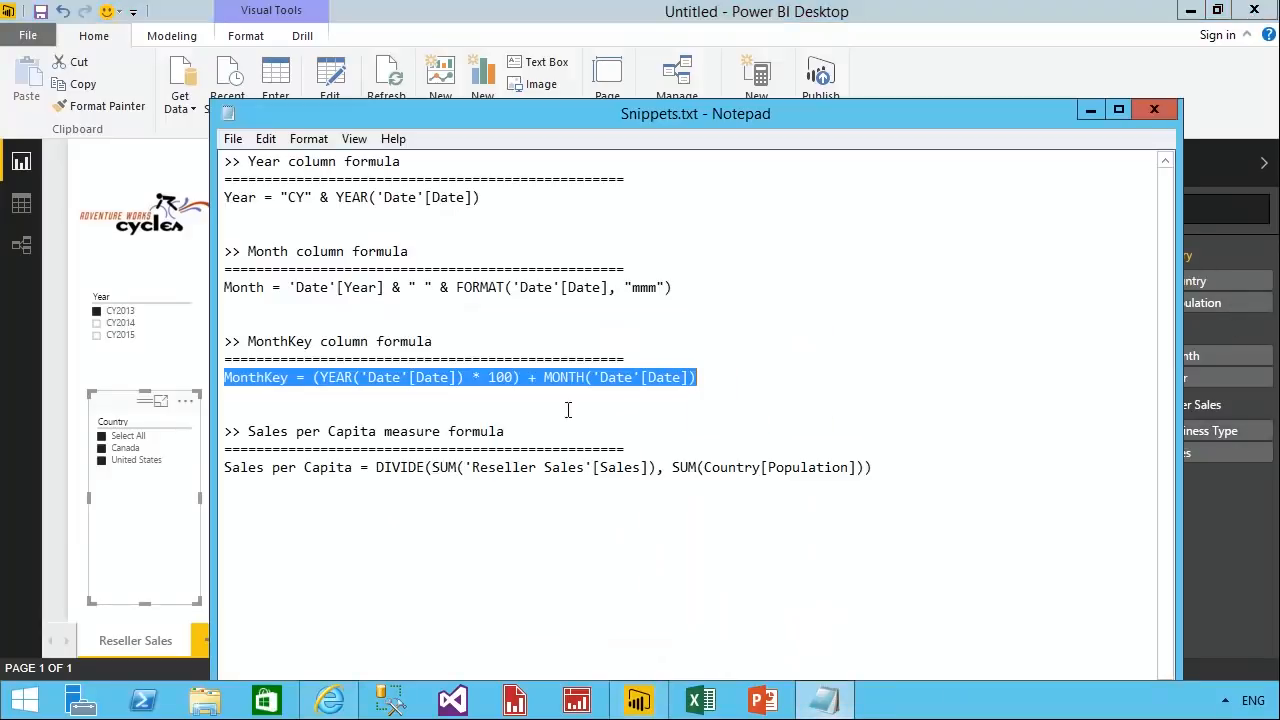
{"action": "left_click_drag", "start_coordinate": [878, 470], "coordinate": [216, 467]}
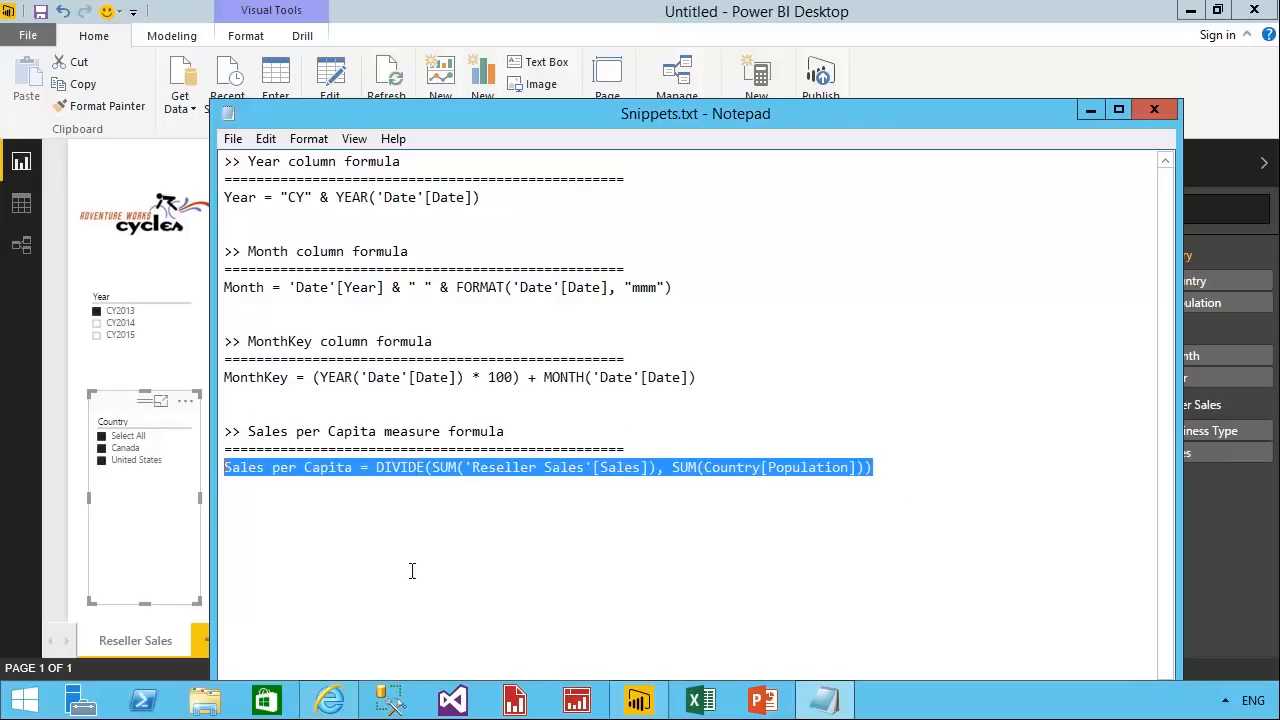
{"action": "left_click_drag", "start_coordinate": [355, 468], "coordinate": [204, 474]}
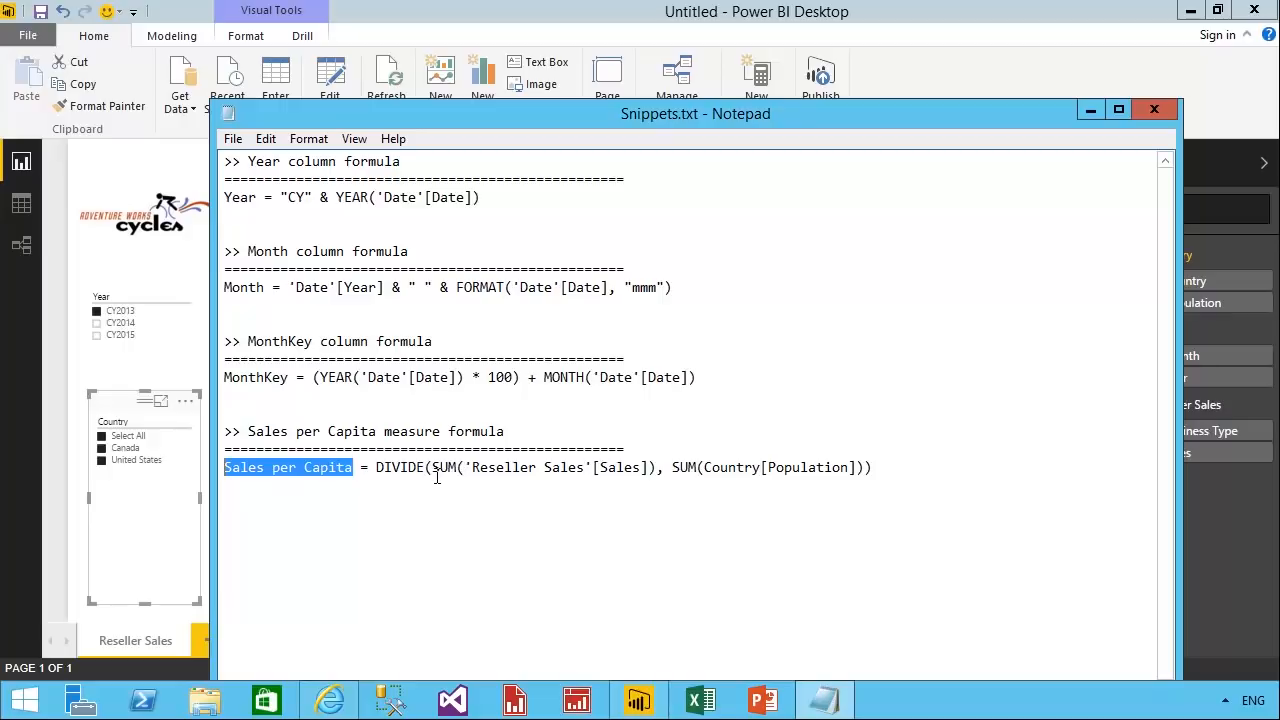
{"action": "left_click_drag", "start_coordinate": [426, 468], "coordinate": [382, 476]}
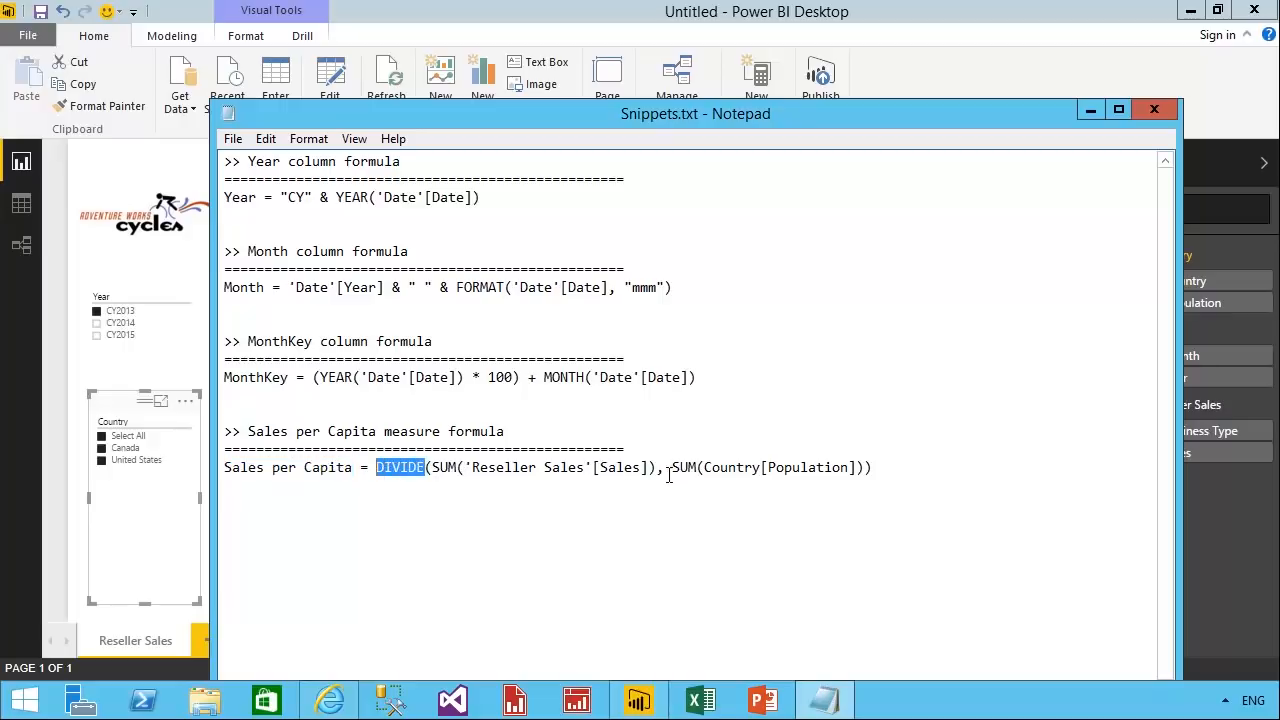
{"action": "left_click_drag", "start_coordinate": [659, 468], "coordinate": [426, 470]}
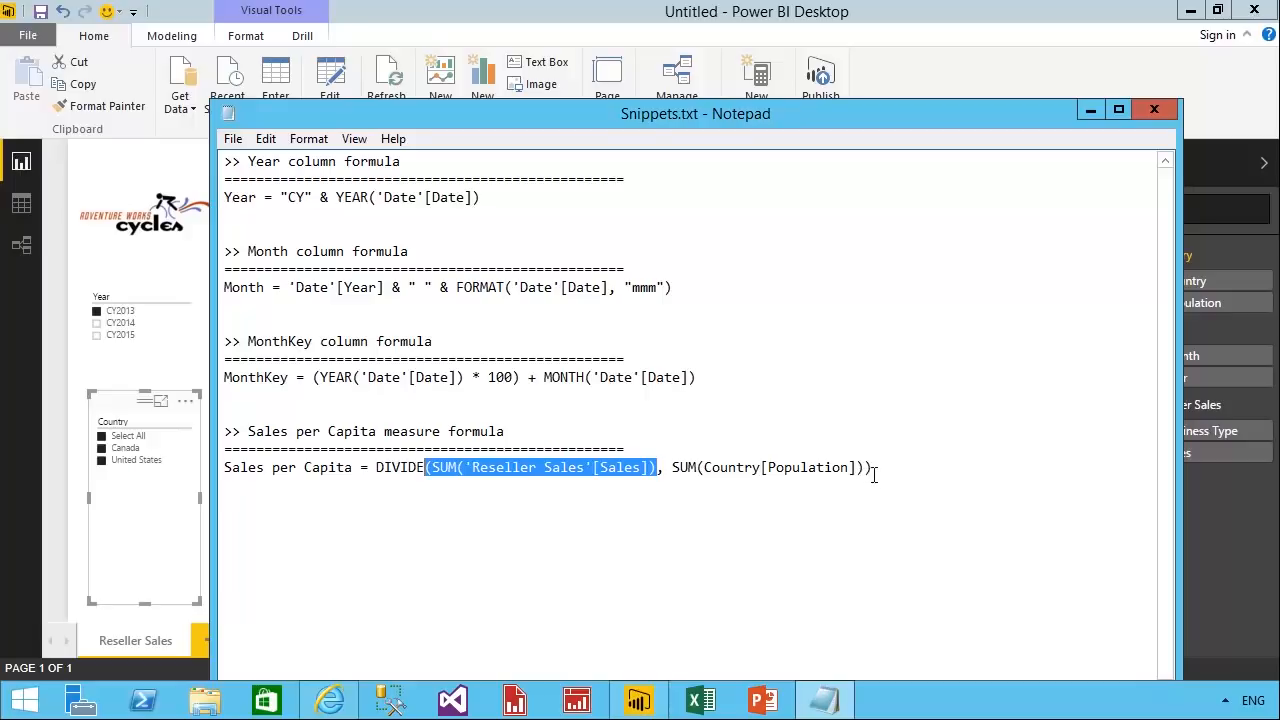
{"action": "left_click_drag", "start_coordinate": [866, 470], "coordinate": [676, 475]}
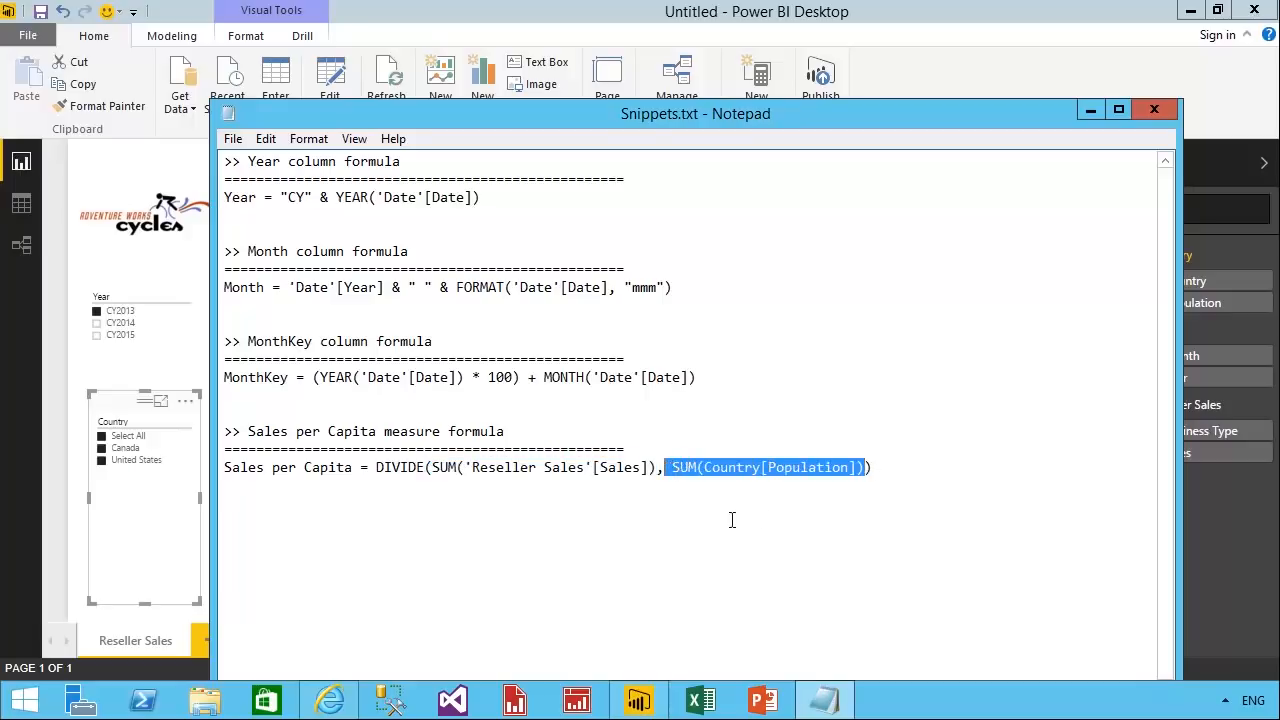
{"action": "left_click_drag", "start_coordinate": [903, 480], "coordinate": [294, 480]}
{"action": "right_click", "coordinate": [357, 479]}
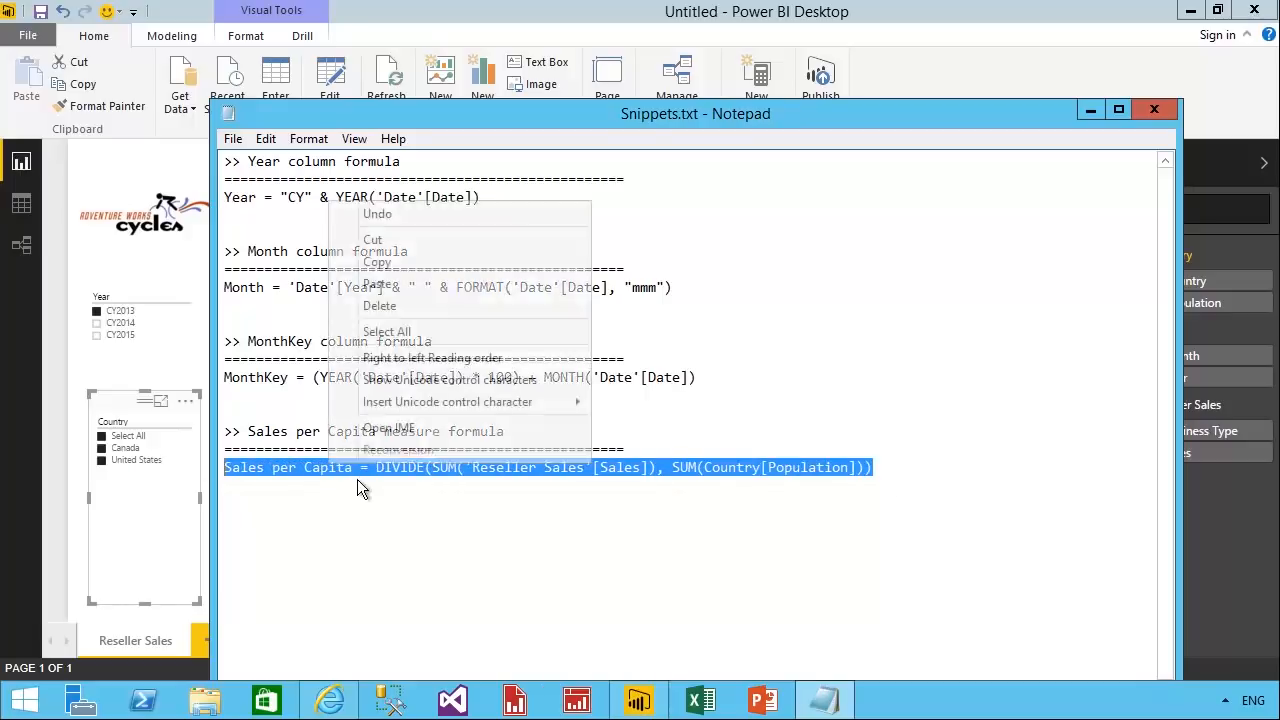
{"action": "left_click", "coordinate": [395, 264]}
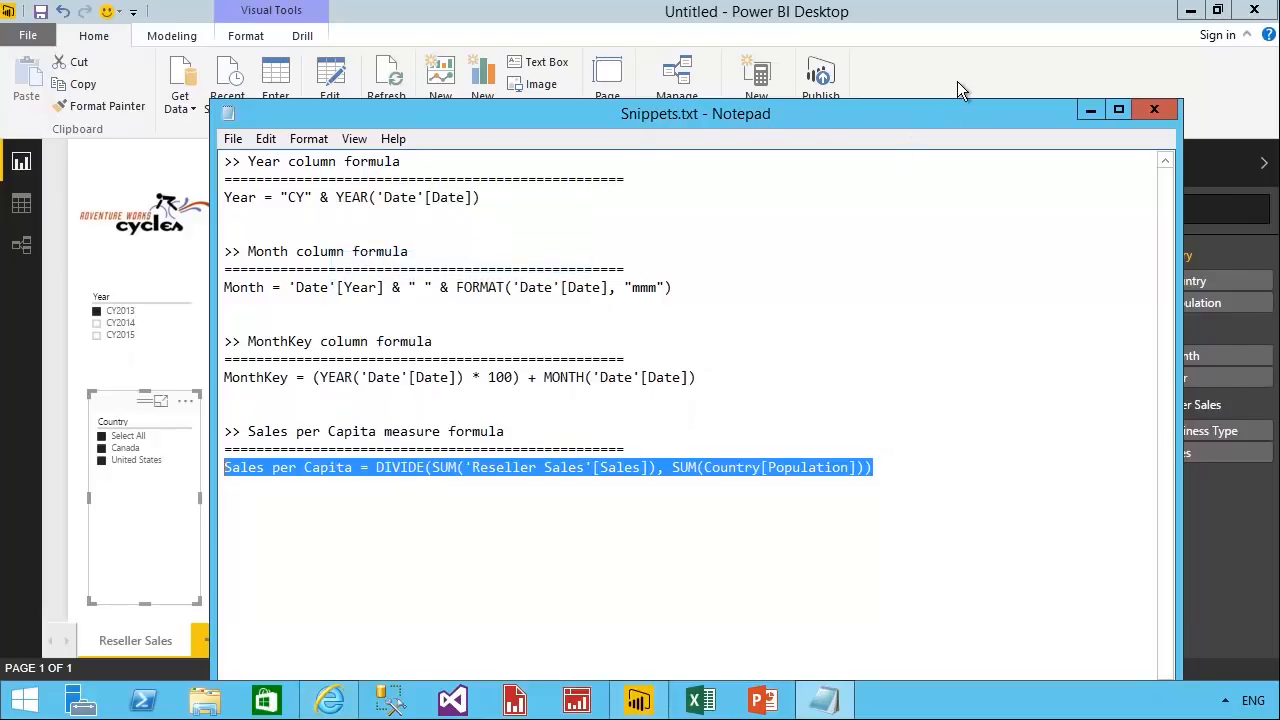
In Power BI Desktop, add the measure Sales per Capita = DIVIDE(SUM('Reseller Sales'[Sales]), SUM(Country[Population])) to the Reseller Sales table.
{"action": "left_click", "coordinate": [957, 81]}
{"action": "right_click", "coordinate": [1243, 427]}
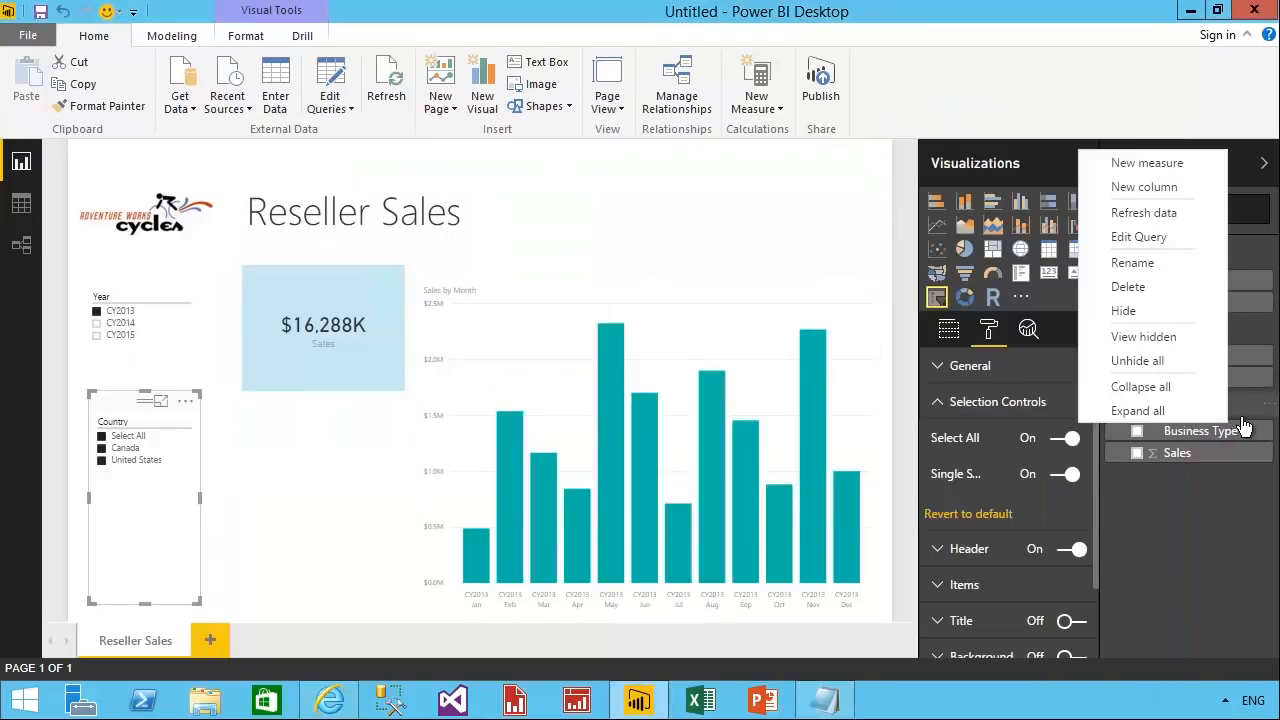
{"action": "left_click", "coordinate": [1150, 163]}
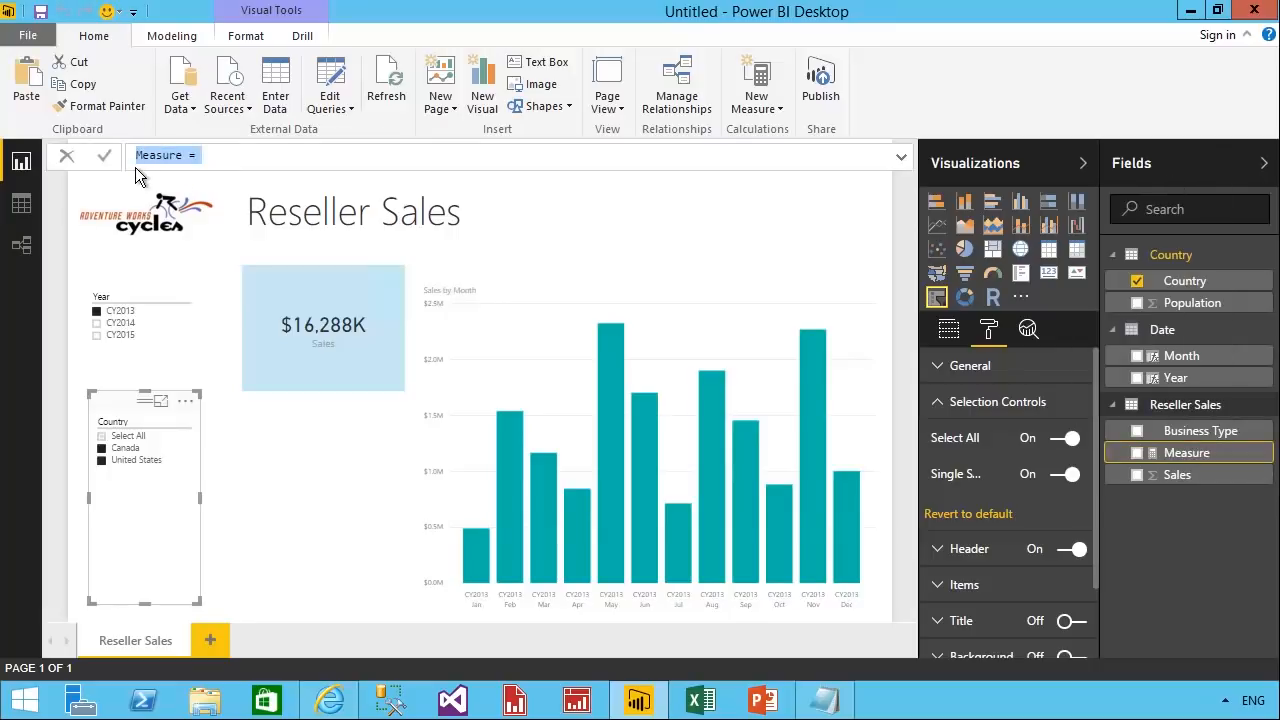
{"action": "key", "text": "ctrl+v"}
{"action": "key", "text": "Return"}
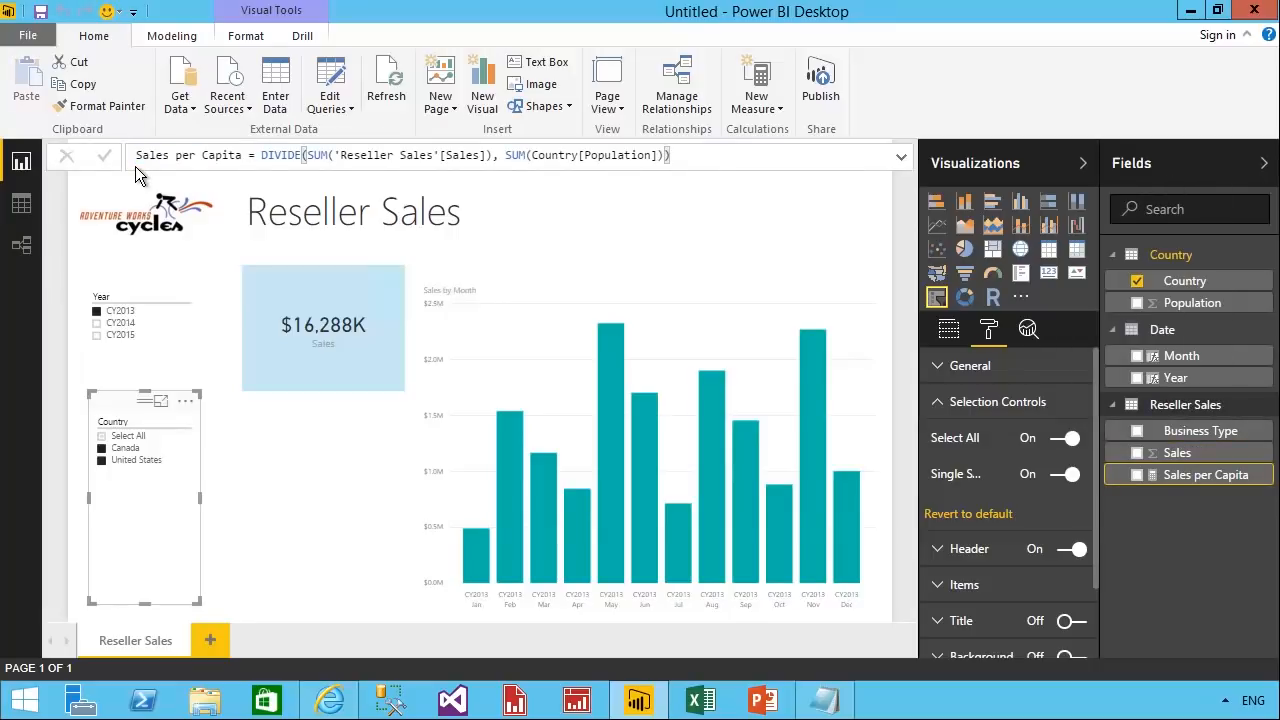
Format the Sales per Capita measure as $ English (United States) currency with 3 decimal places.
{"action": "left_click", "coordinate": [178, 36]}
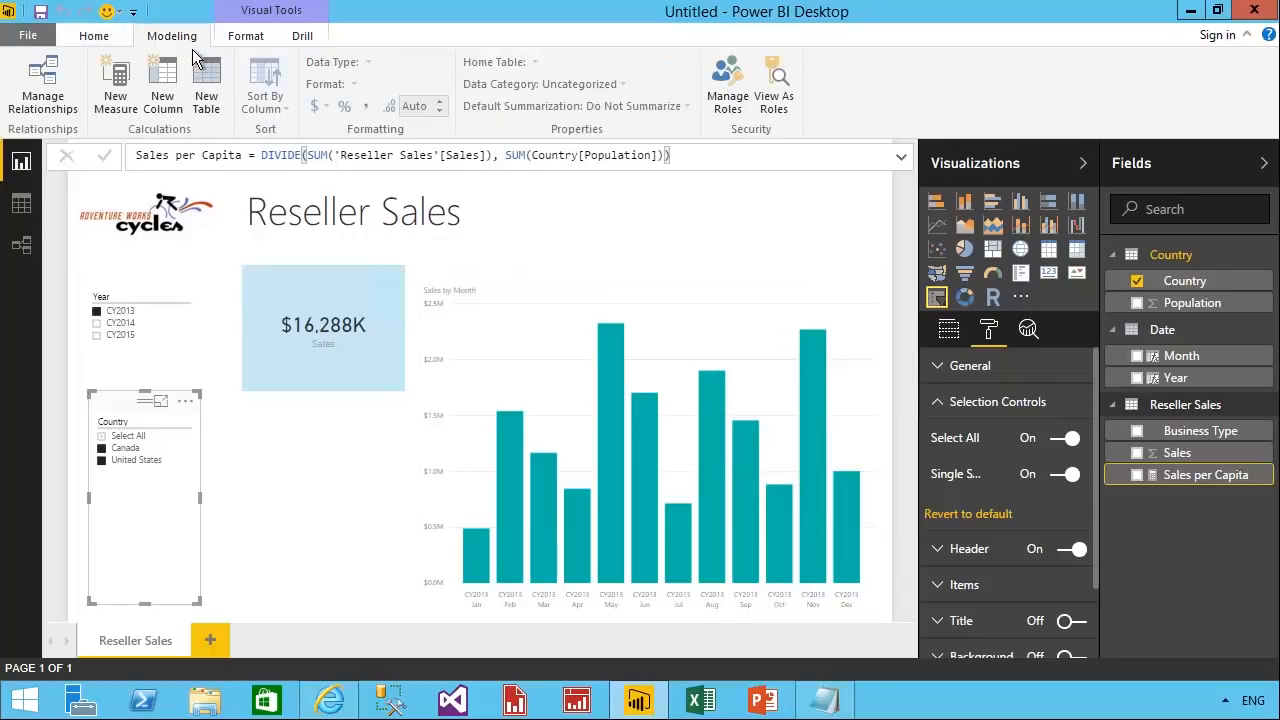
{"action": "left_click", "coordinate": [1215, 475]}
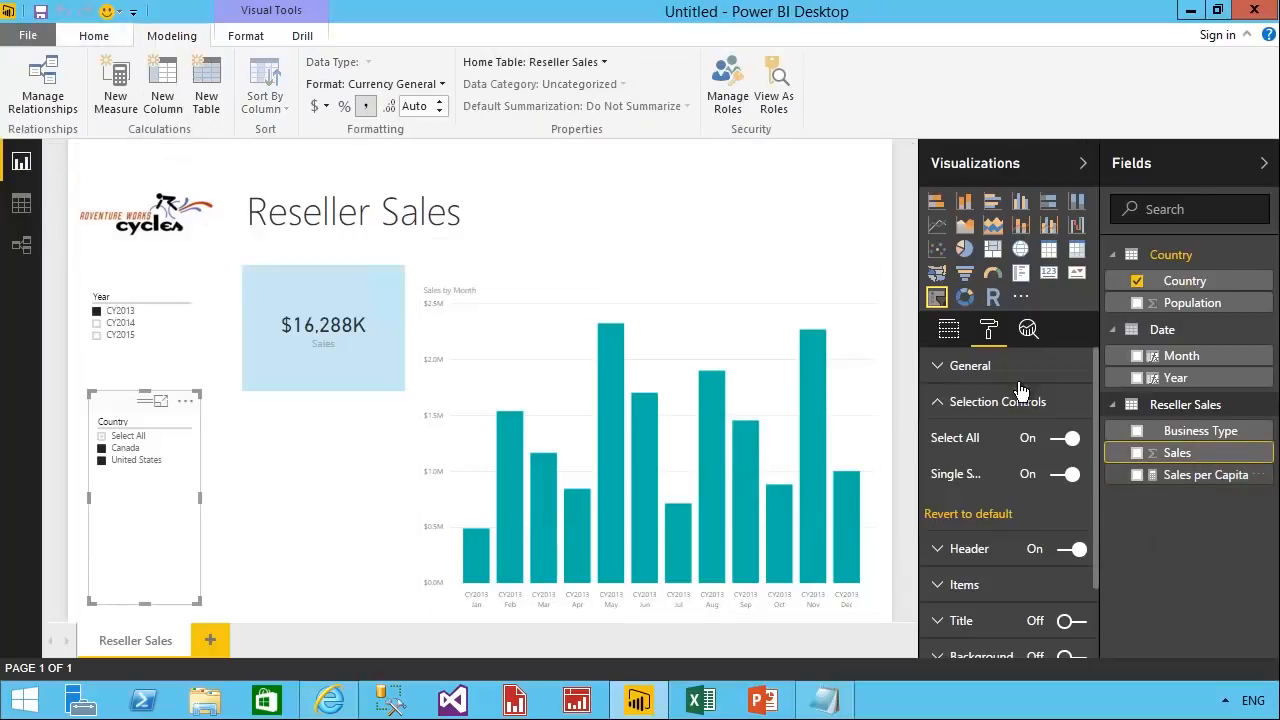
{"action": "left_click", "coordinate": [421, 112]}
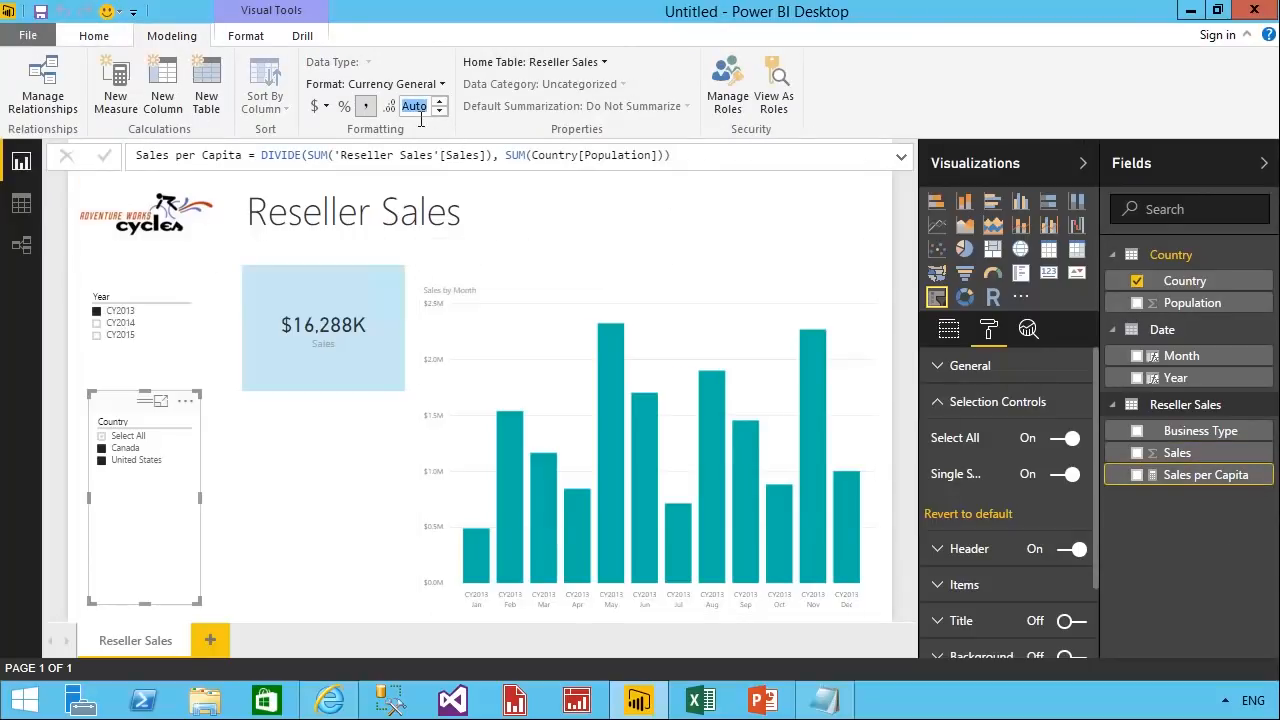
{"action": "type", "text": "3"}
{"action": "key", "text": "Return"}
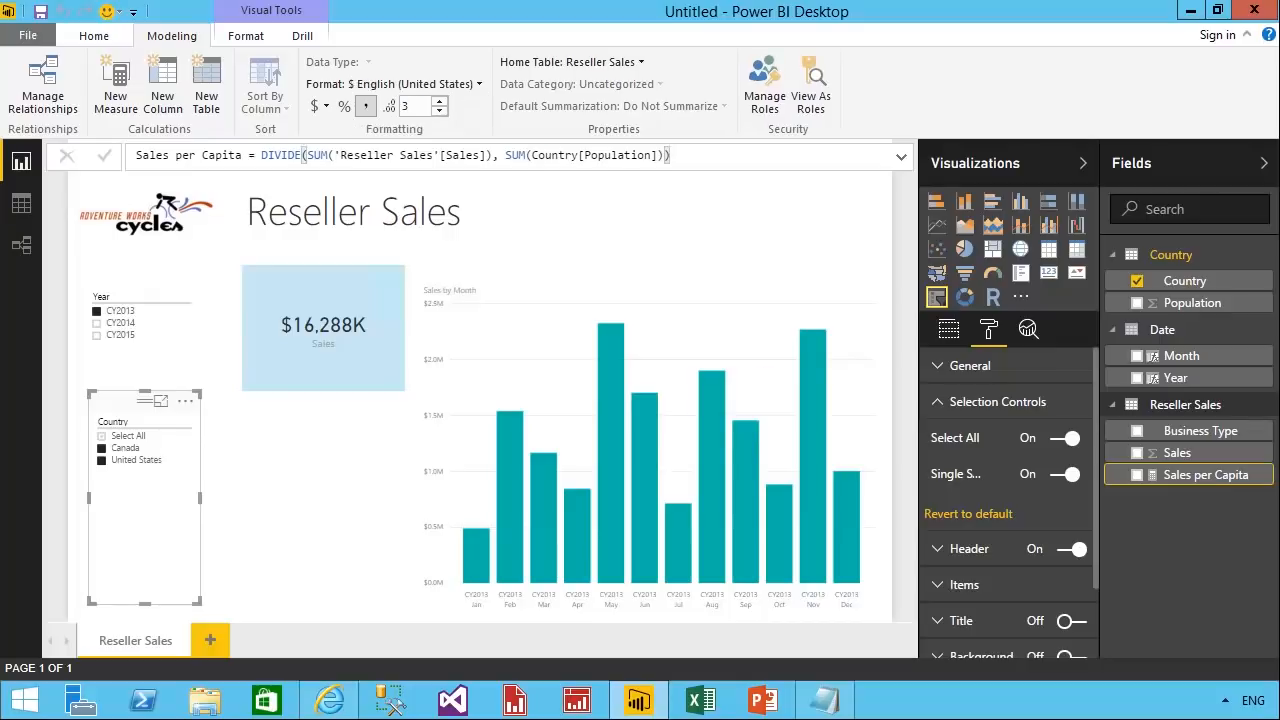
Add a card showing Sales per Capita below the Sales card and resize it to about the same width.
{"action": "left_click_drag", "start_coordinate": [1200, 478], "coordinate": [335, 492]}
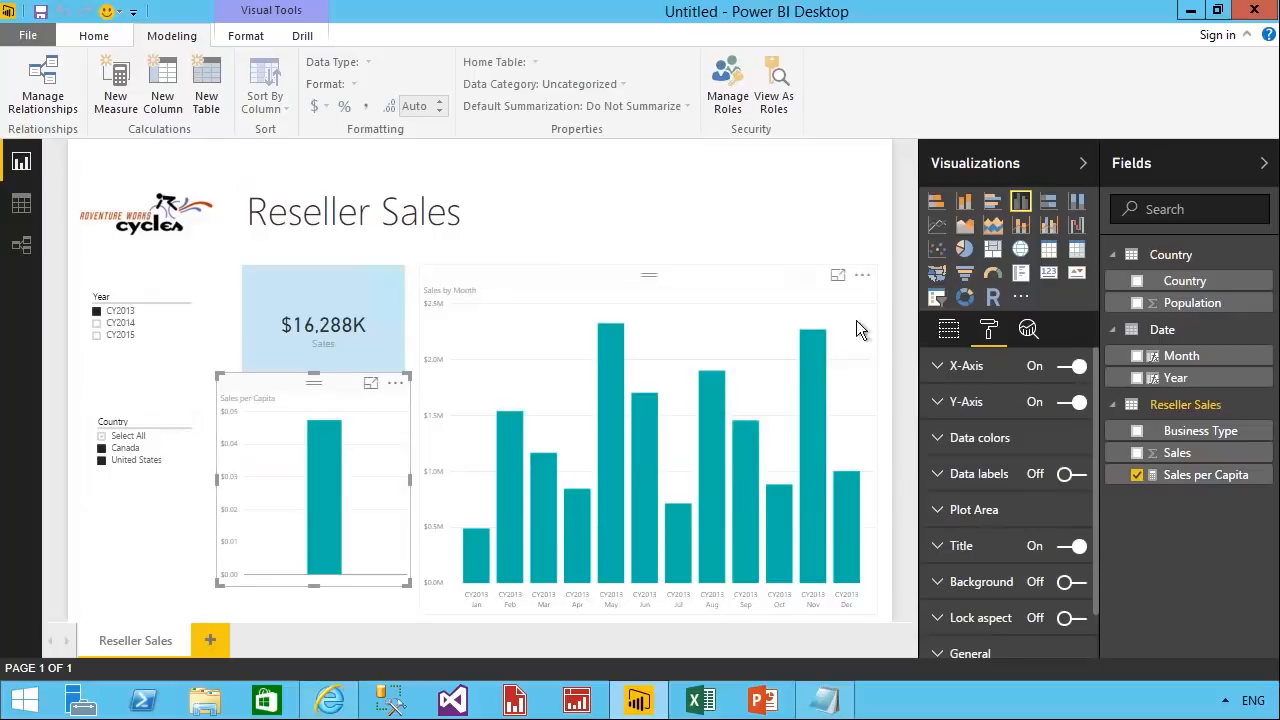
{"action": "left_click", "coordinate": [1048, 272]}
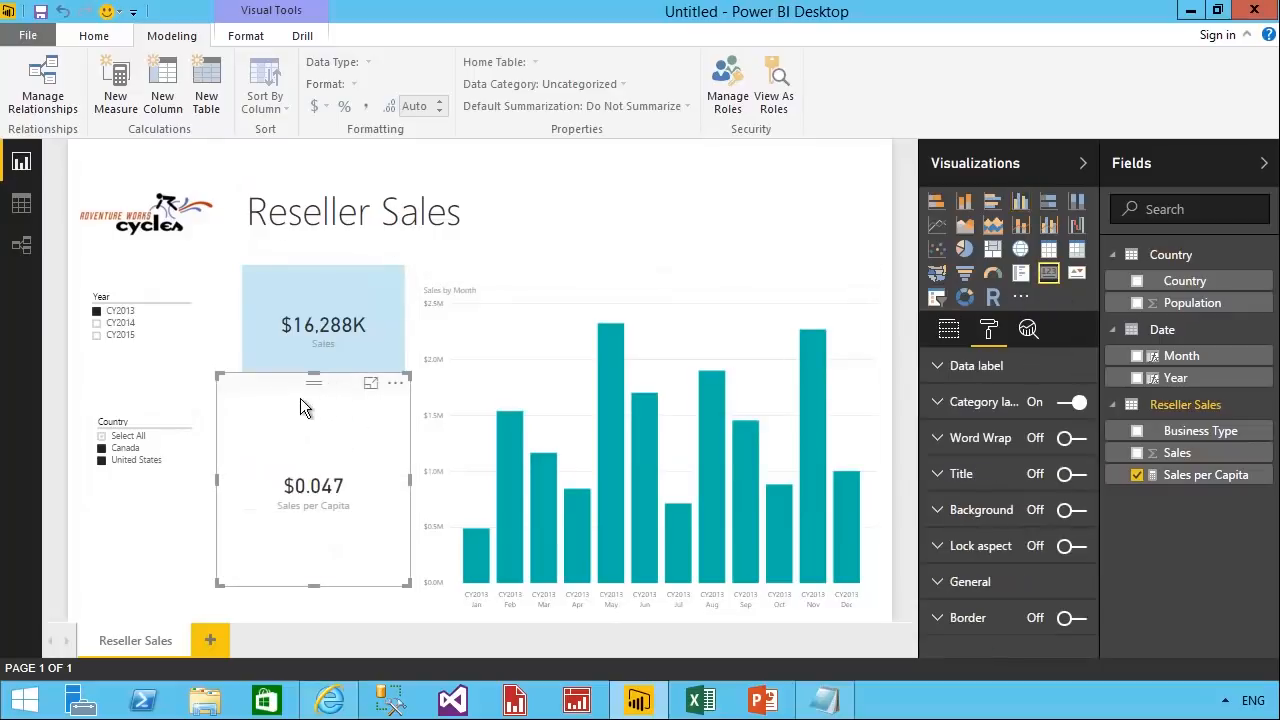
{"action": "left_click_drag", "start_coordinate": [300, 398], "coordinate": [324, 435]}
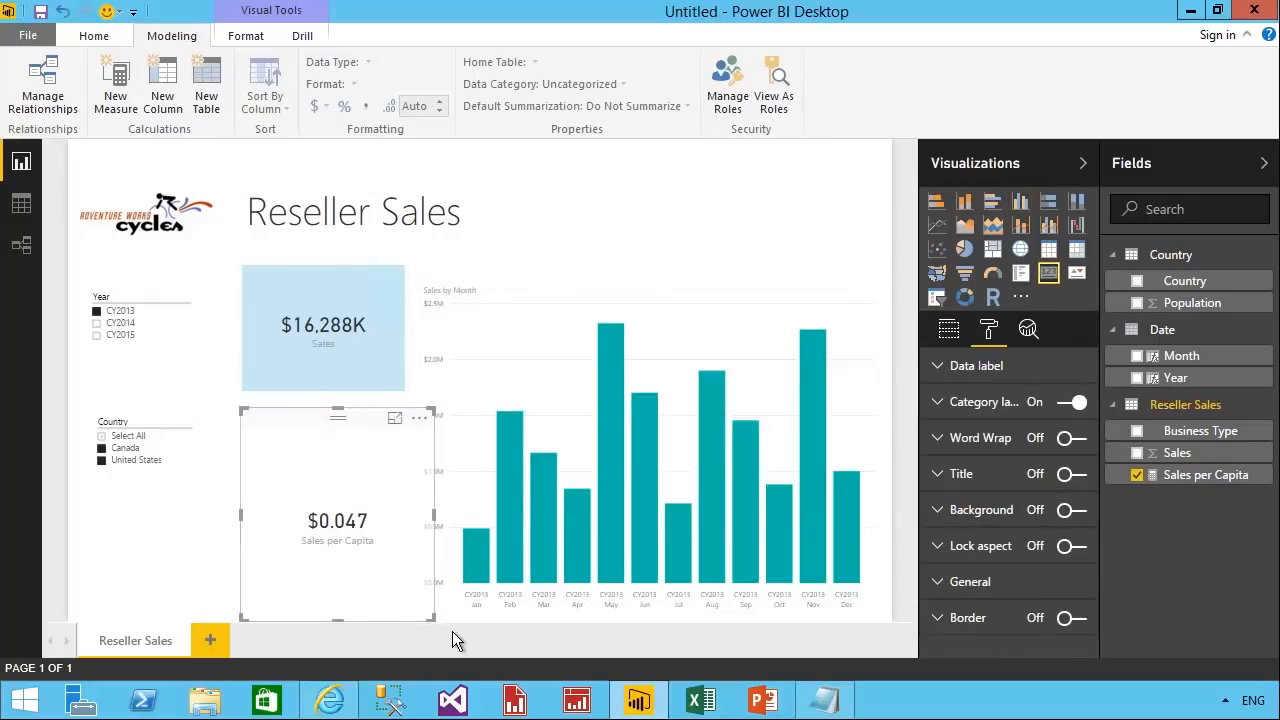
{"action": "left_click_drag", "start_coordinate": [434, 619], "coordinate": [411, 554]}
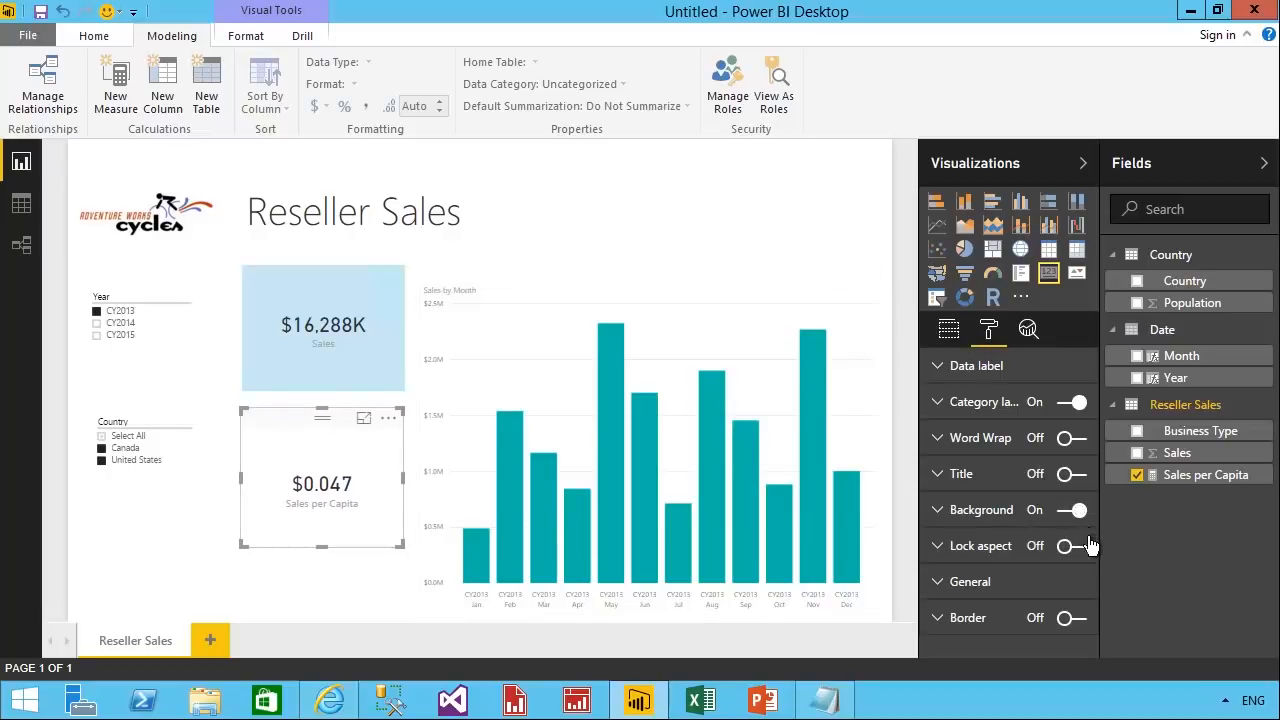
Turn on the background of the Sales per Capita card and set its color to the purple theme color.
{"action": "left_click", "coordinate": [1068, 510]}
{"action": "left_click", "coordinate": [1058, 545]}
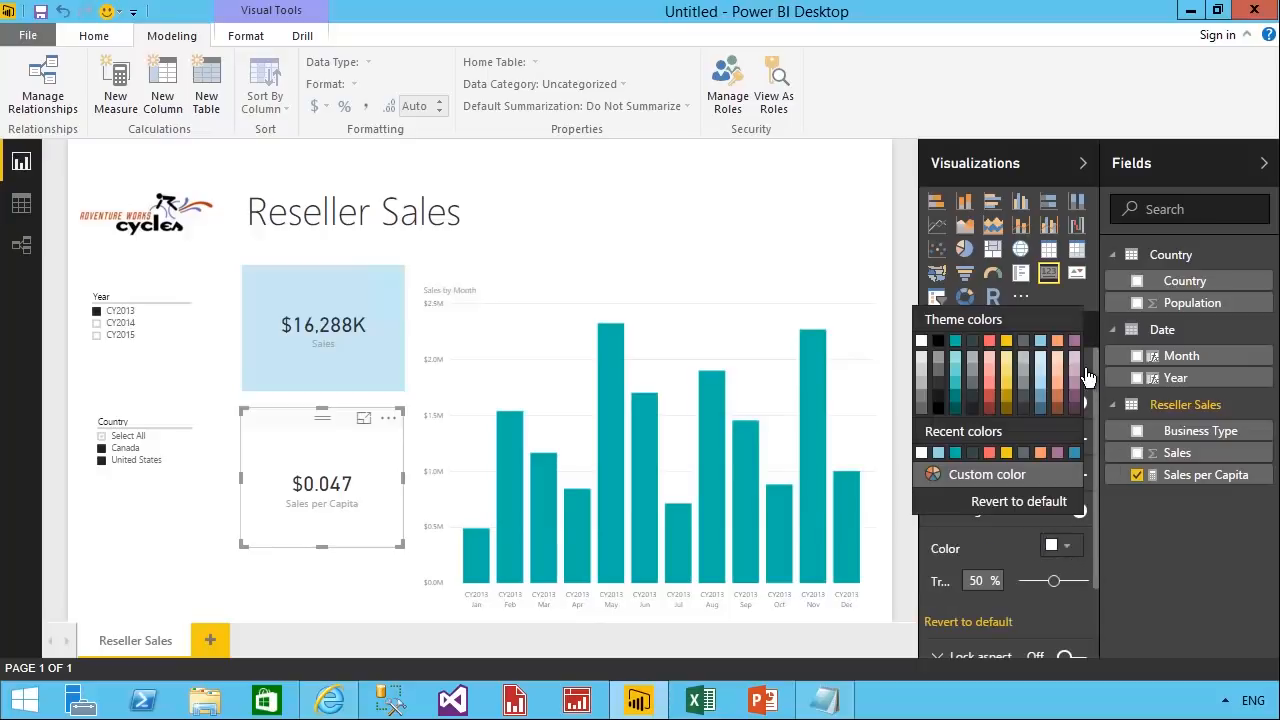
{"action": "left_click", "coordinate": [1074, 342]}
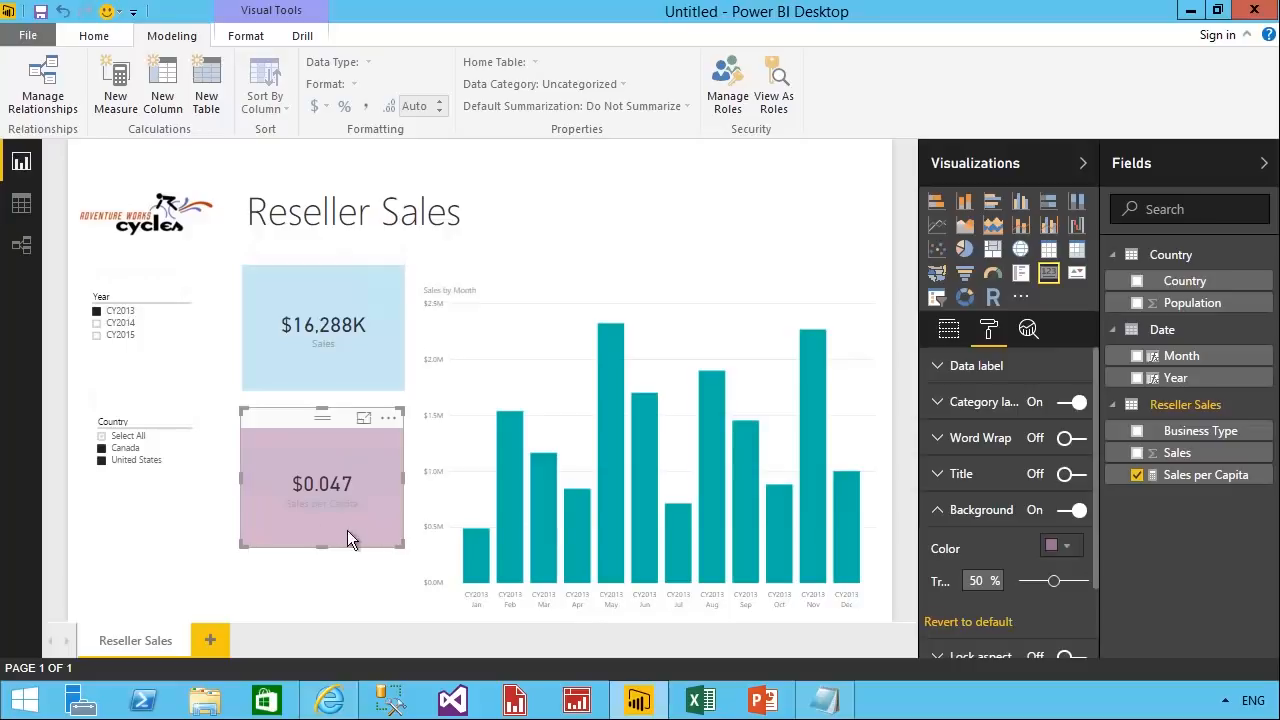
Filter the report to United States only and include Canada again to check how the Sales per Capita card responds.
{"action": "left_click", "coordinate": [151, 563]}
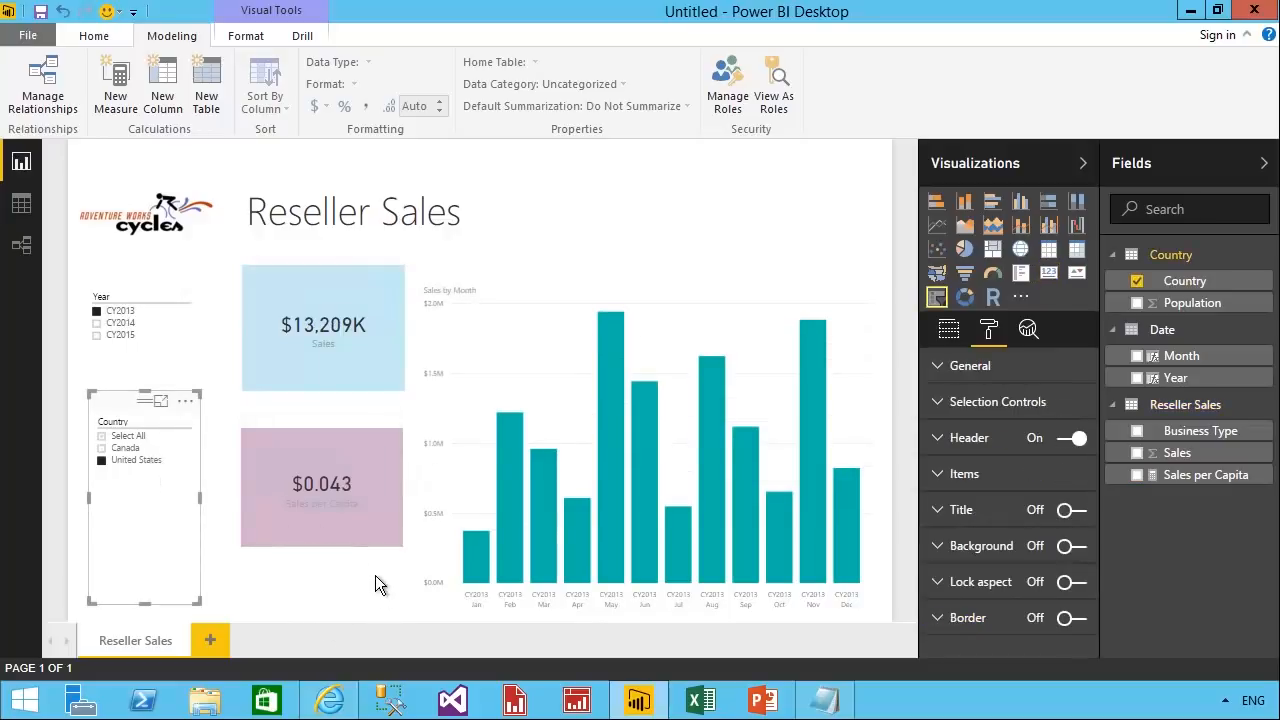
{"action": "left_click", "coordinate": [125, 448], "text": "ctrl"}
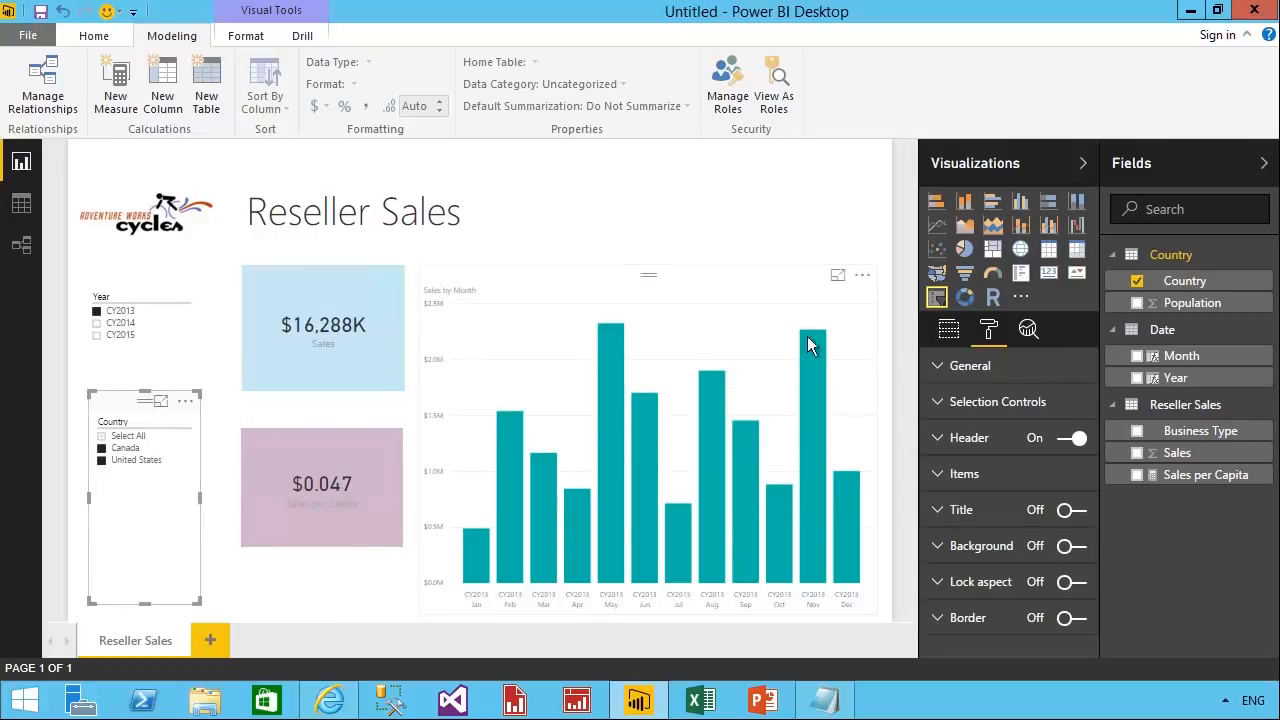
Convert the Sales by Month column chart to a line and stacked column chart with Sales per Capita as its line values.
{"action": "left_click", "coordinate": [685, 298]}
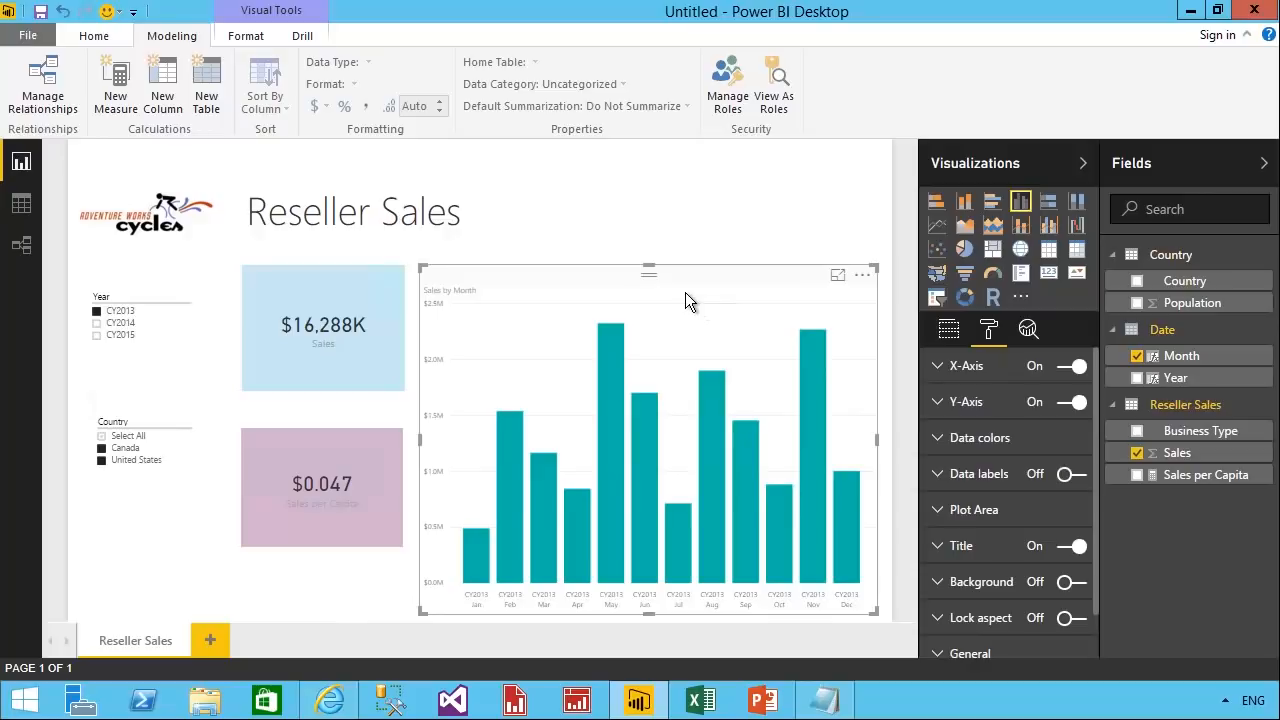
{"action": "left_click", "coordinate": [1039, 238]}
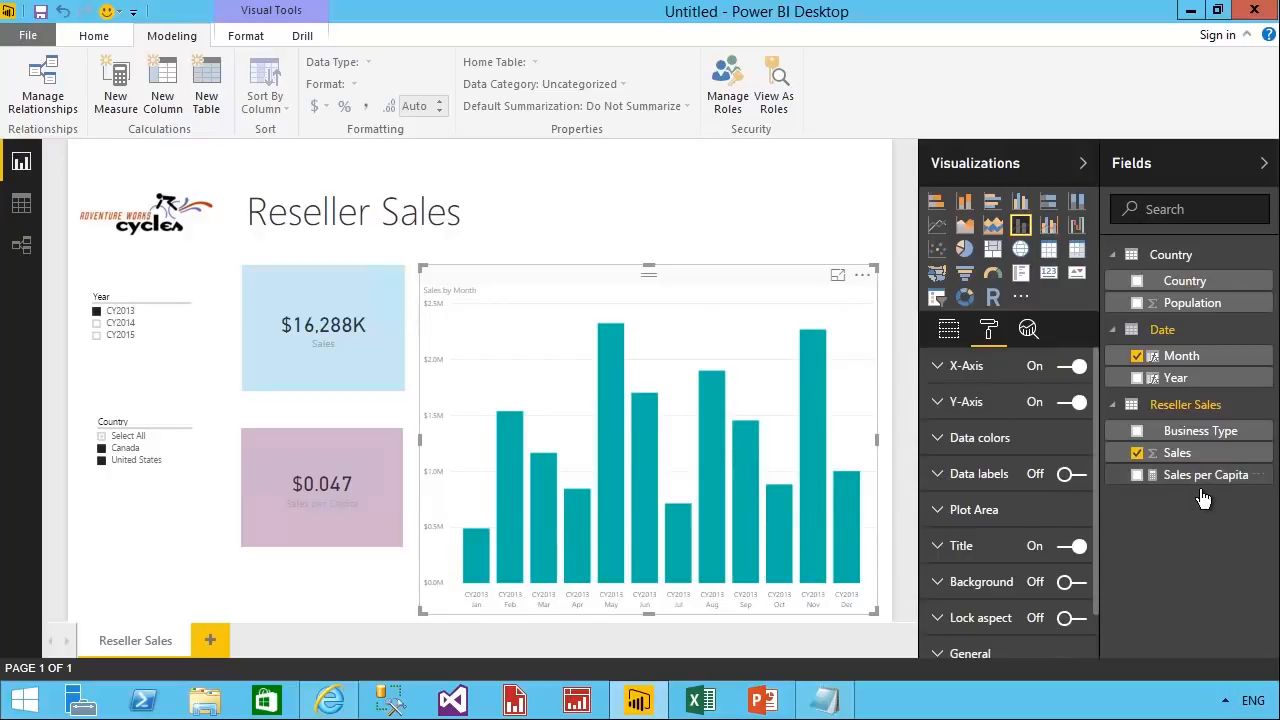
{"action": "left_click", "coordinate": [950, 332]}
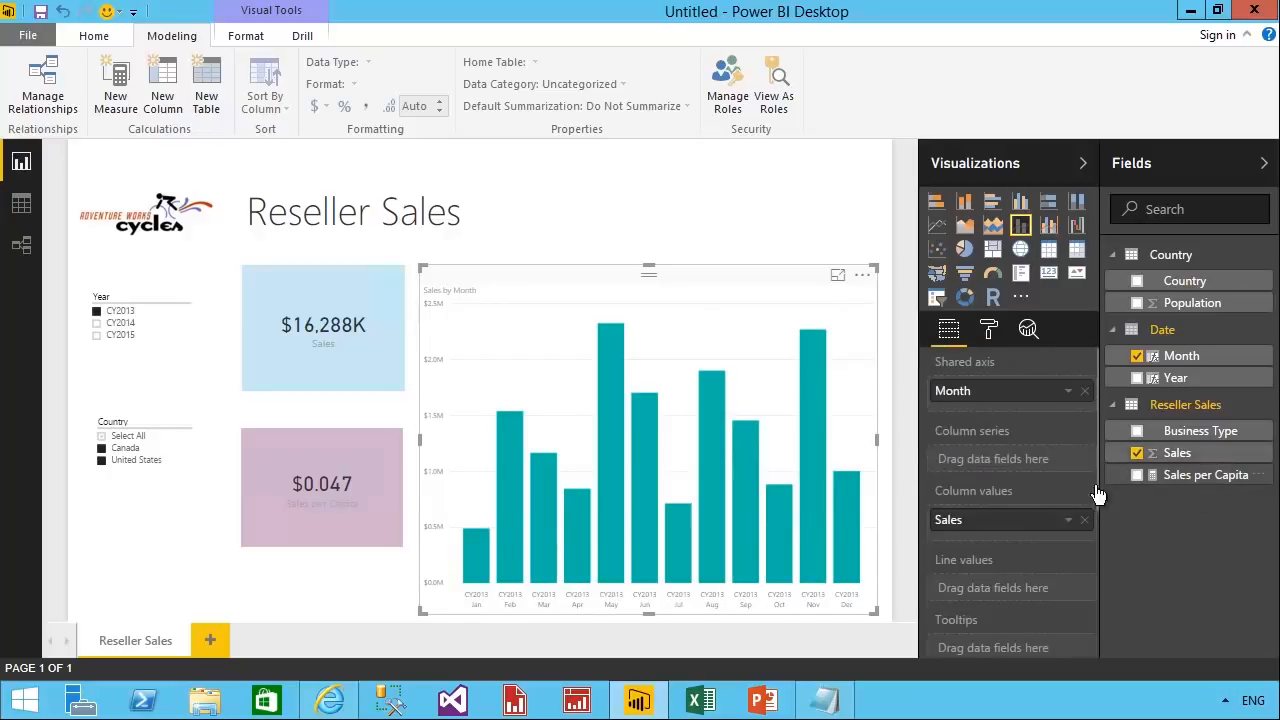
{"action": "left_click_drag", "start_coordinate": [1098, 494], "coordinate": [985, 594]}
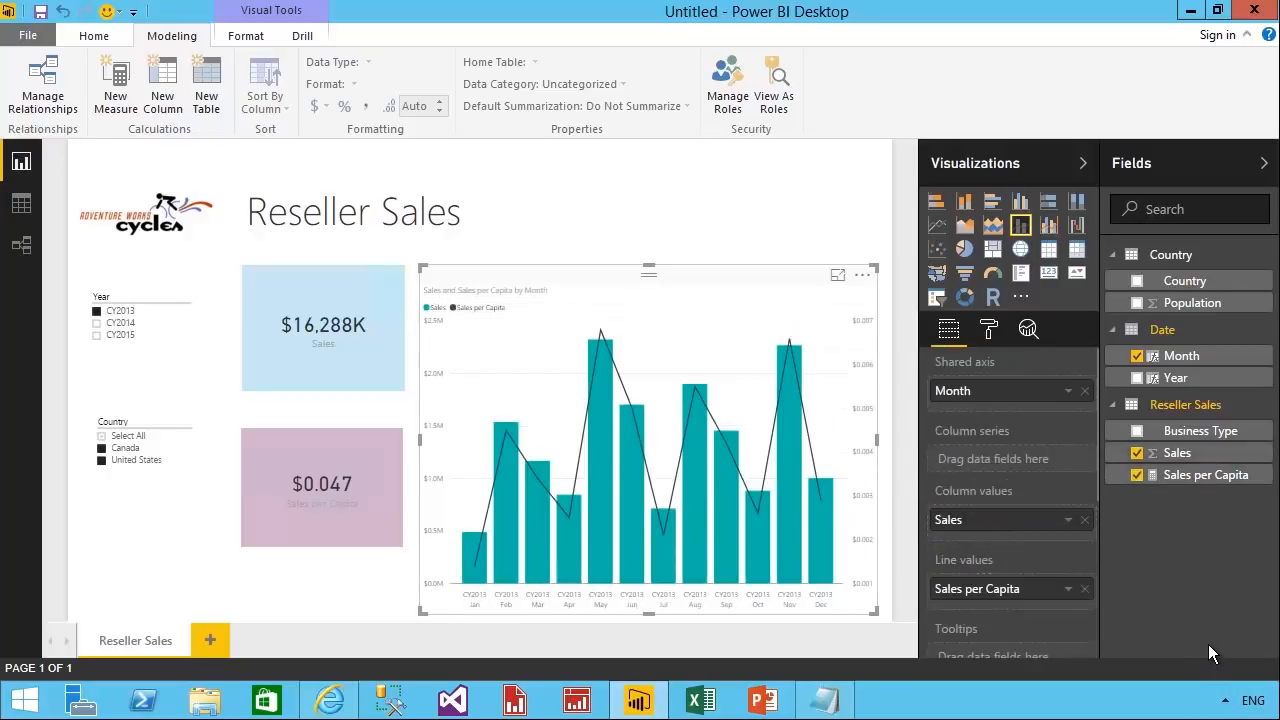
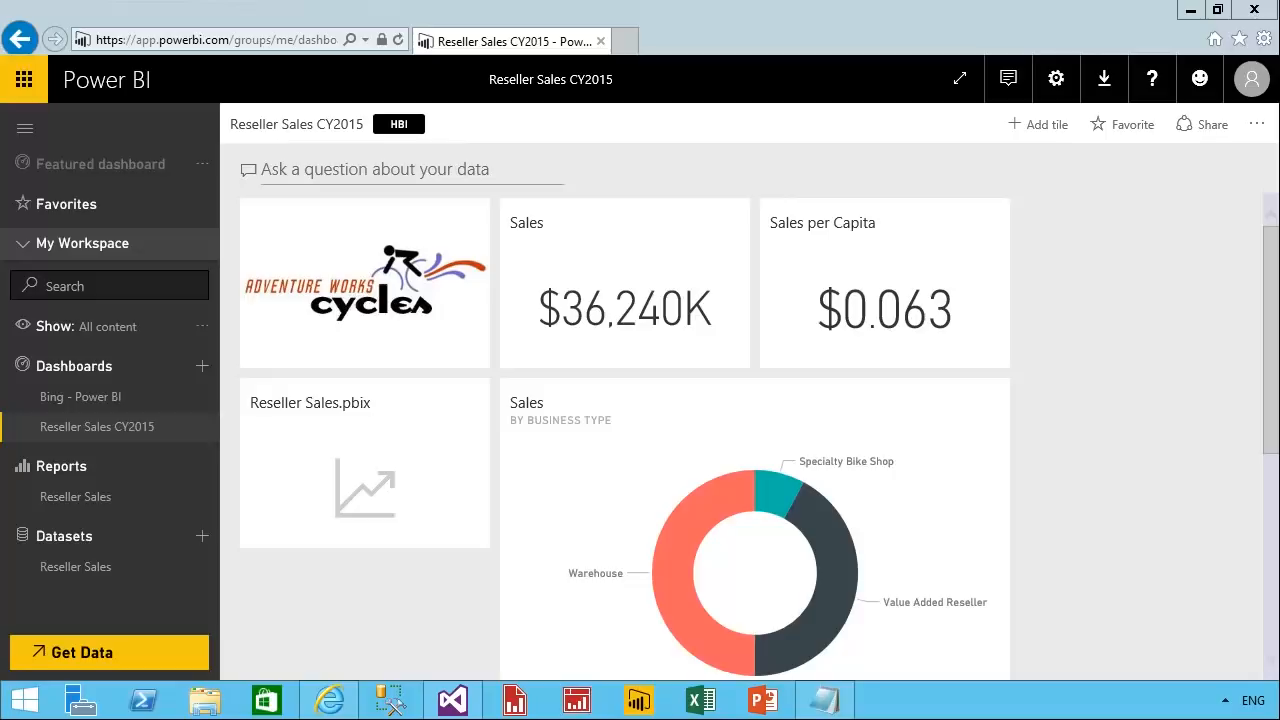
Open the Power BI App Registration Tool favorite in a new browser tab and sign in with the existing account.
{"action": "left_click", "coordinate": [639, 55]}
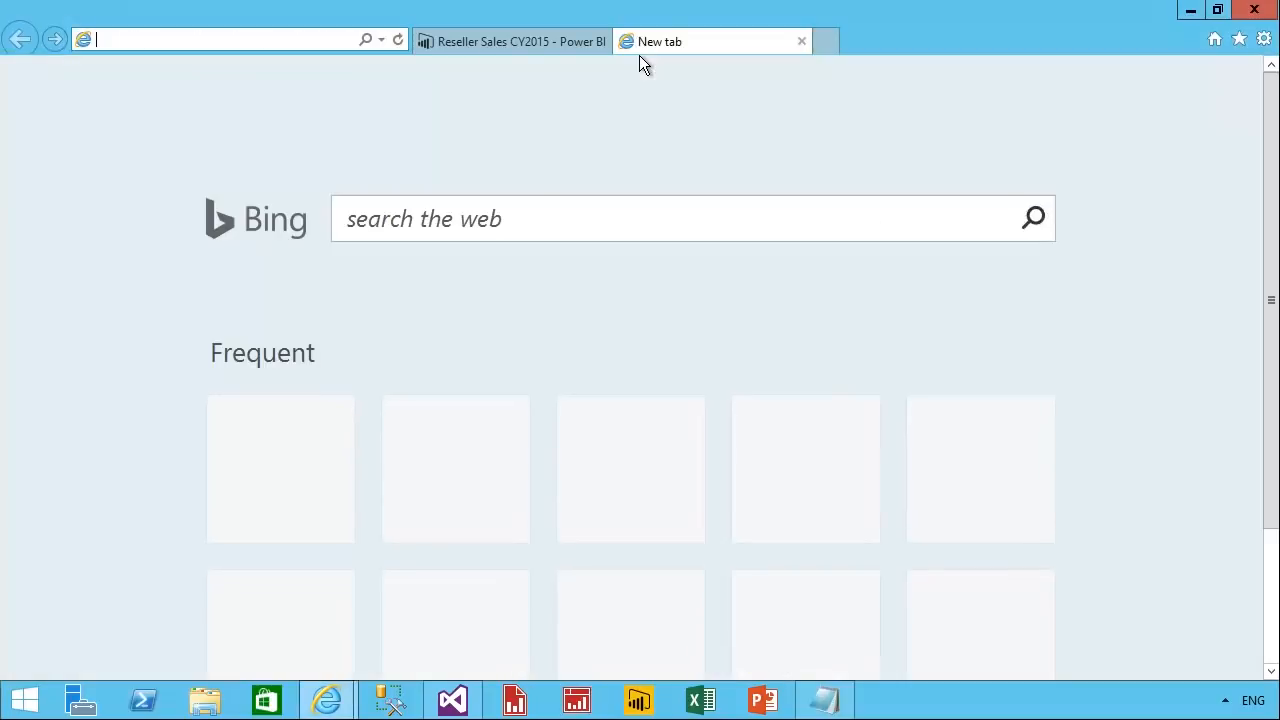
{"action": "left_click", "coordinate": [1240, 40]}
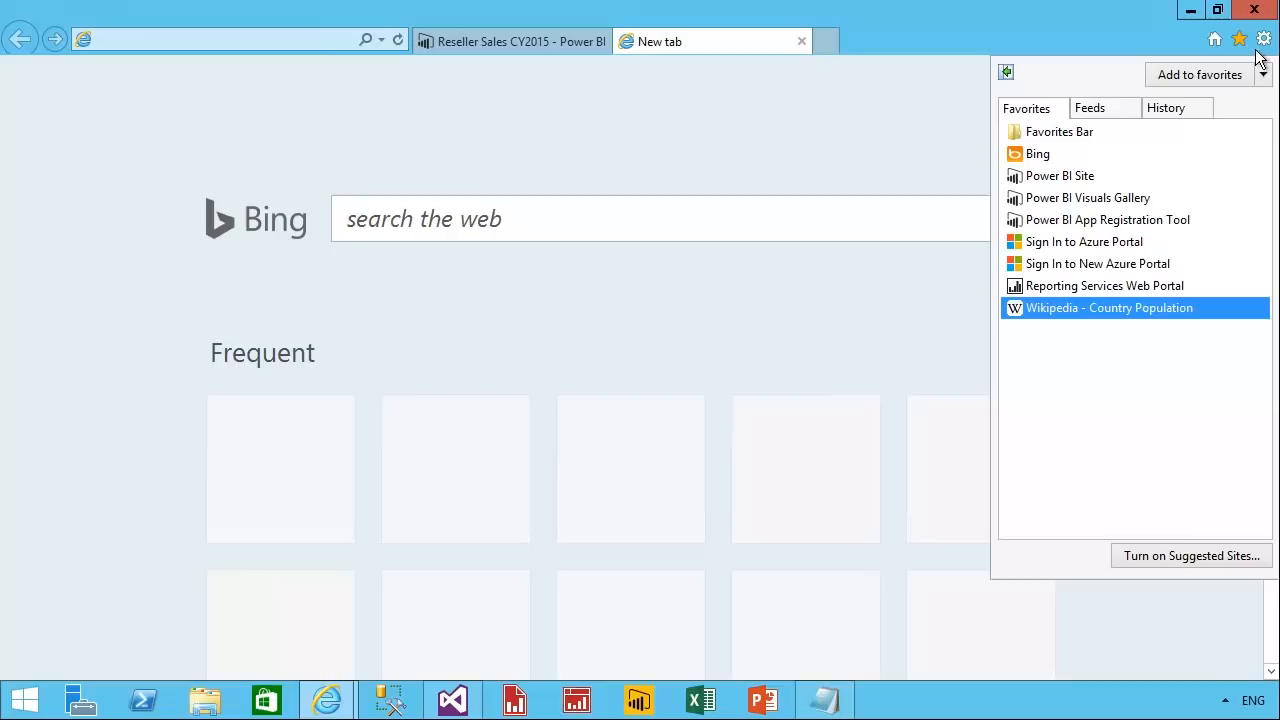
{"action": "left_click", "coordinate": [1143, 226]}
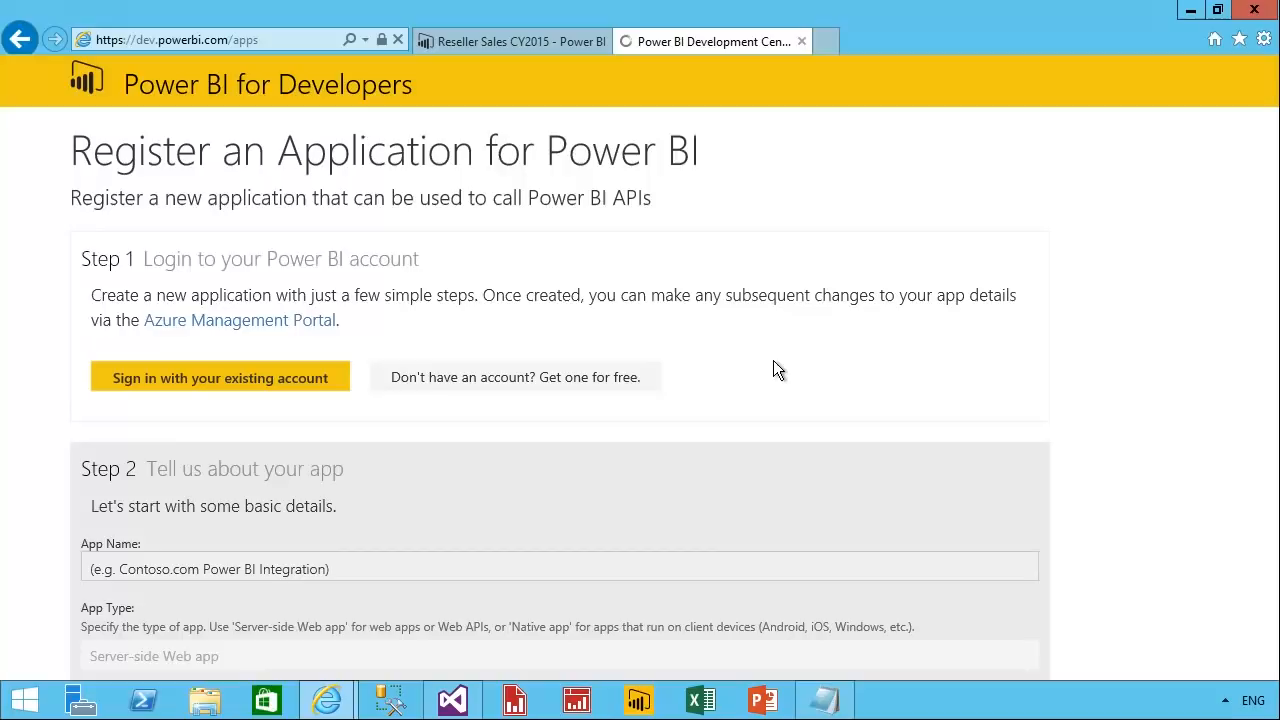
{"action": "left_click", "coordinate": [293, 388]}
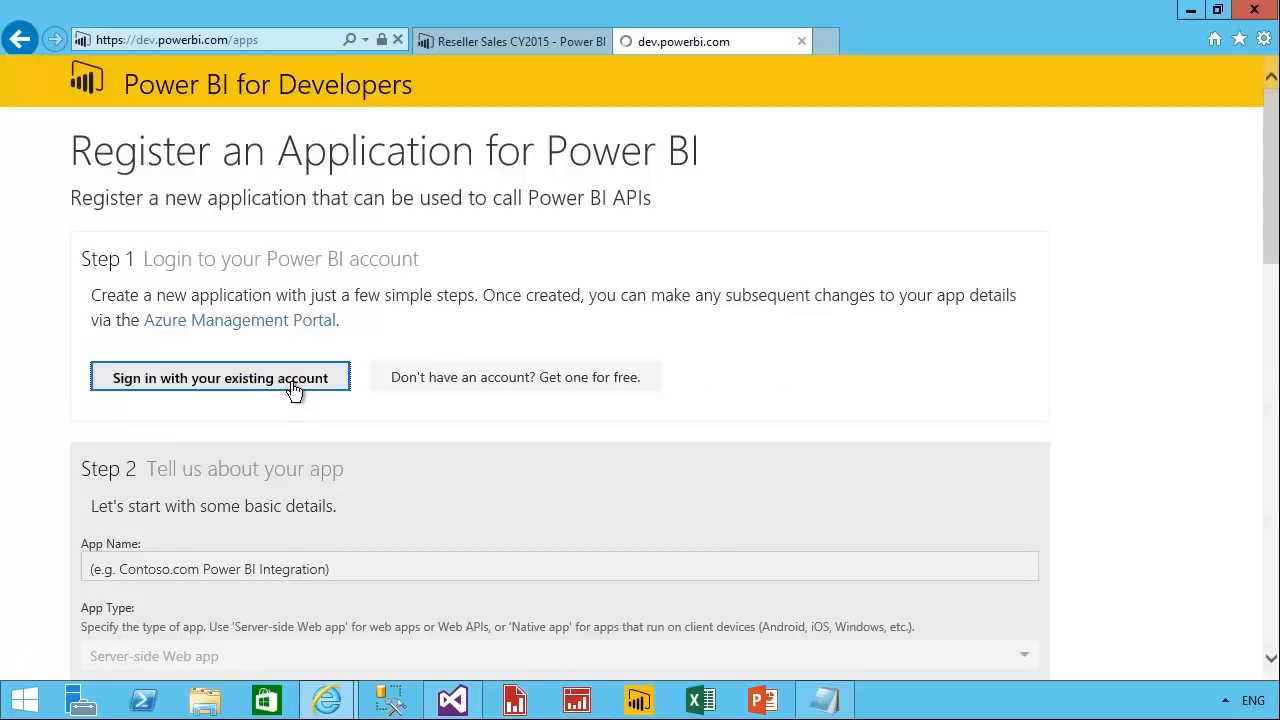
Name the new application Demo and set its app type to Native app.
{"action": "scroll", "coordinate": [288, 380], "scroll_direction": "down", "scroll_amount": 2}
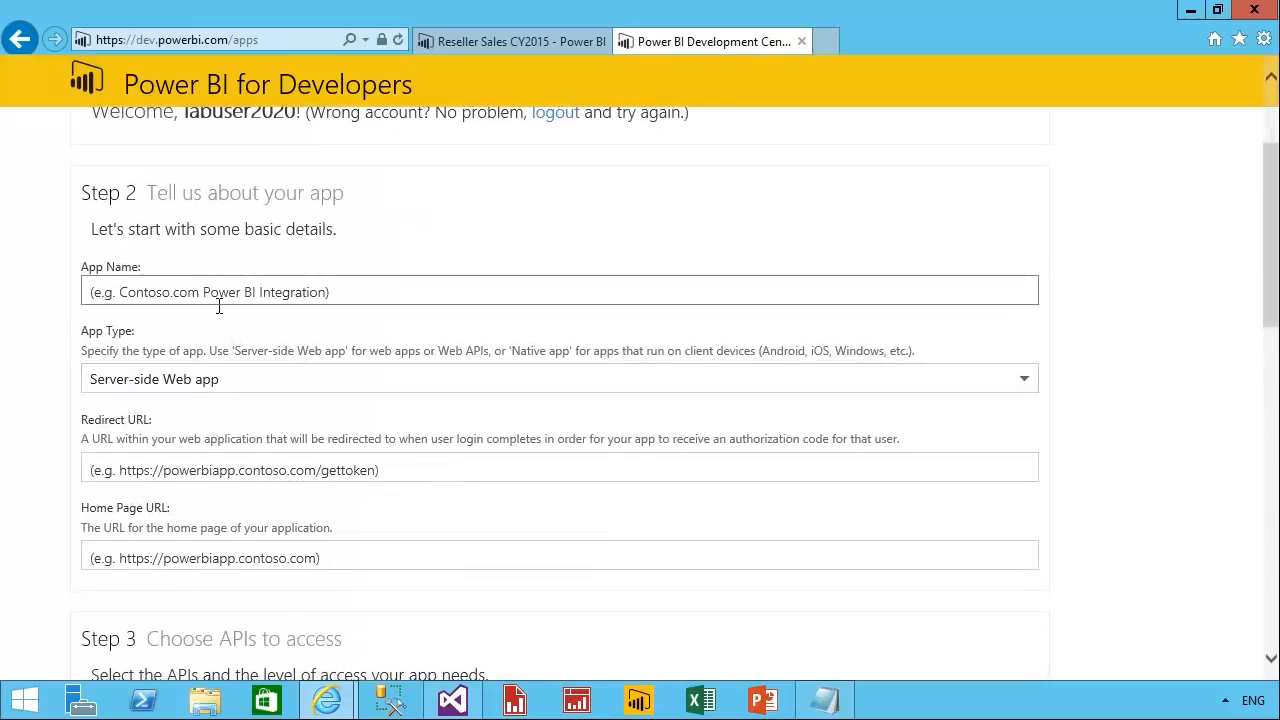
{"action": "left_click", "coordinate": [219, 303]}
{"action": "type", "text": "Demo"}
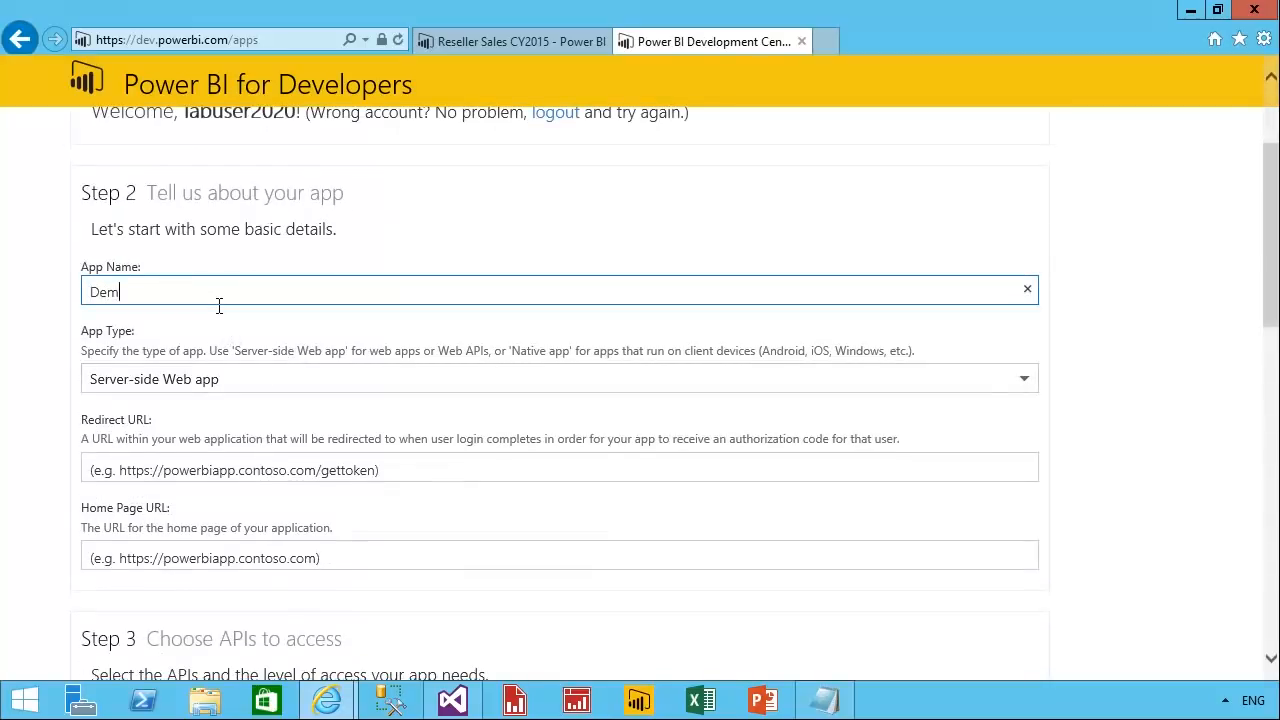
{"action": "left_click", "coordinate": [240, 385]}
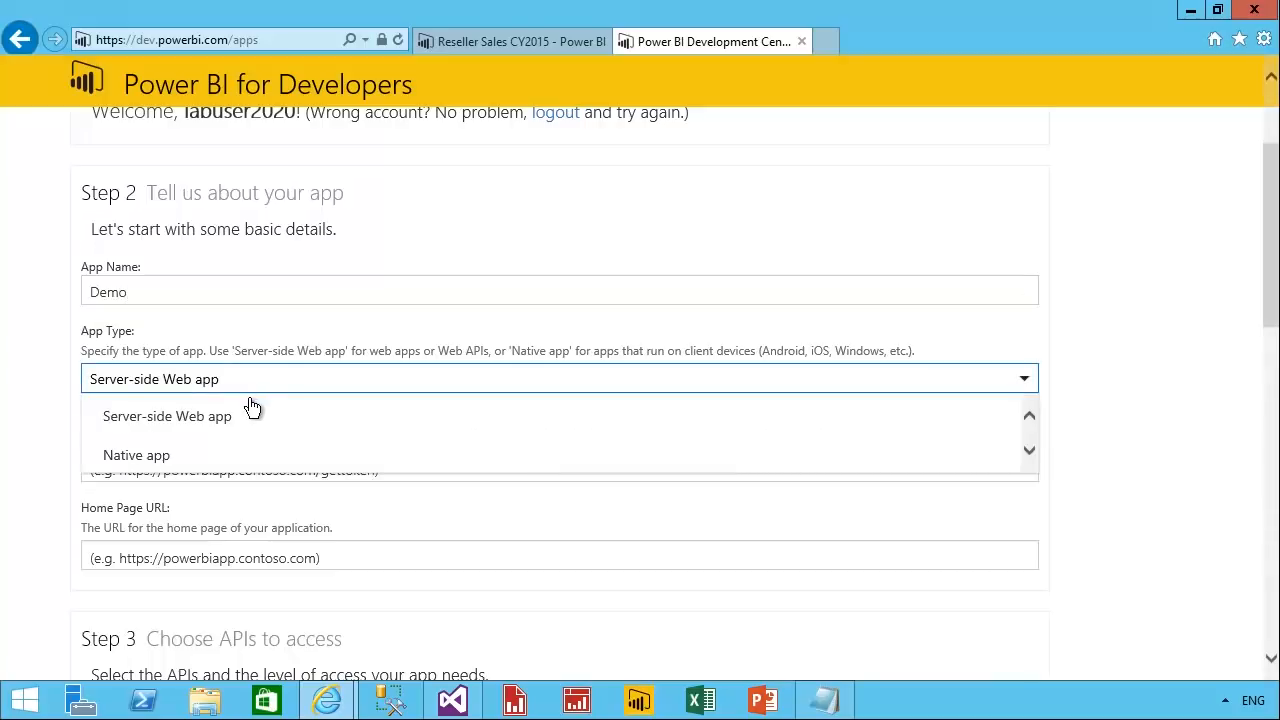
{"action": "left_click", "coordinate": [211, 468]}
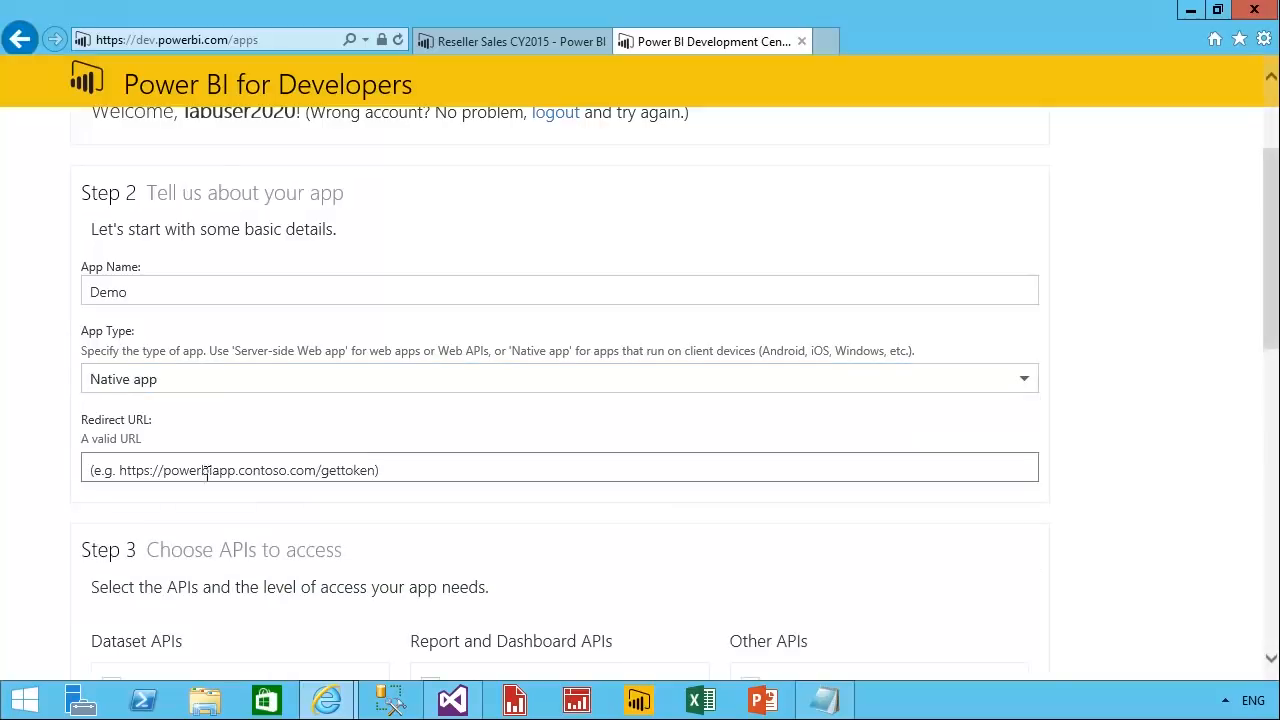
{"action": "left_click", "coordinate": [424, 478]}
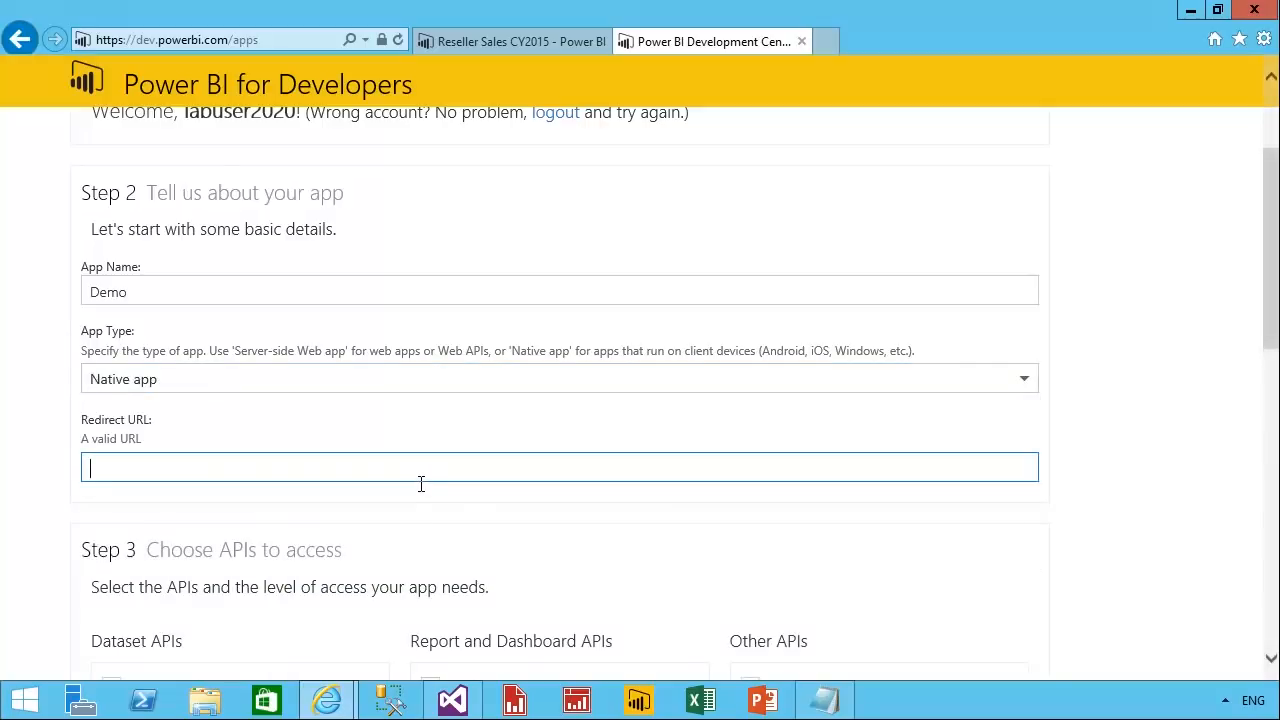
{"action": "left_click", "coordinate": [815, 703]}
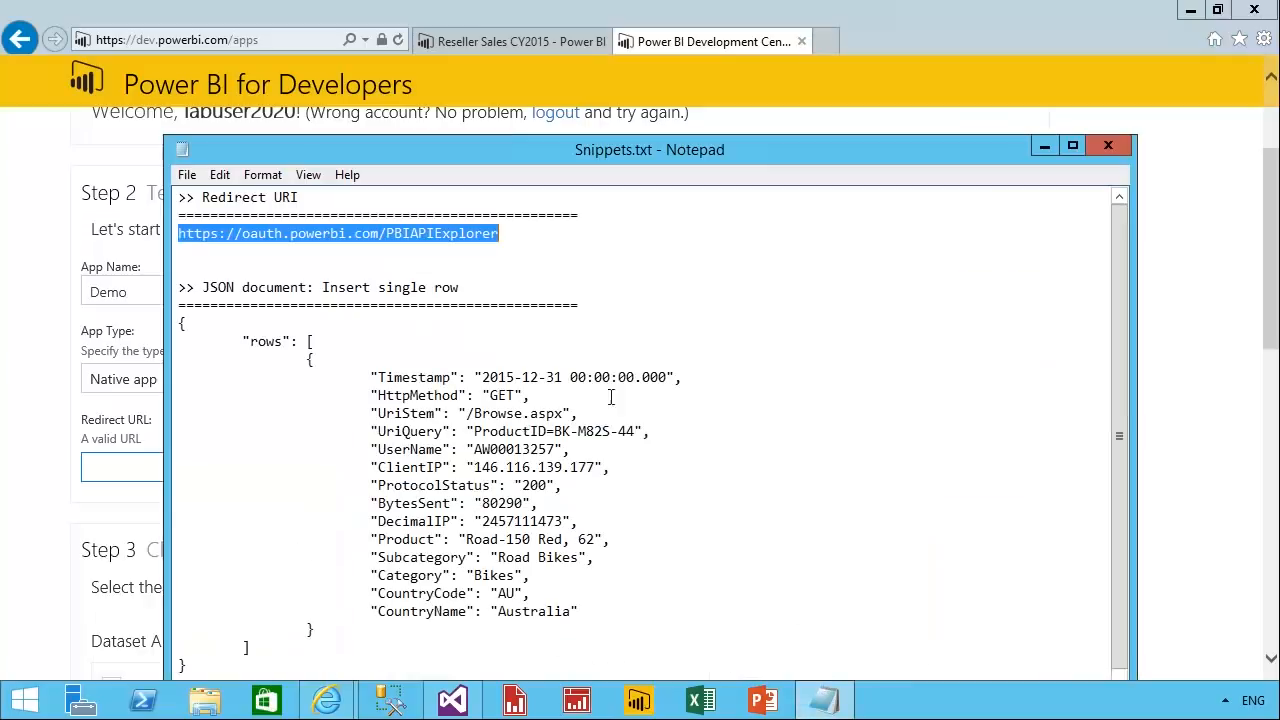
{"action": "right_click", "coordinate": [488, 258]}
{"action": "left_click", "coordinate": [520, 297]}
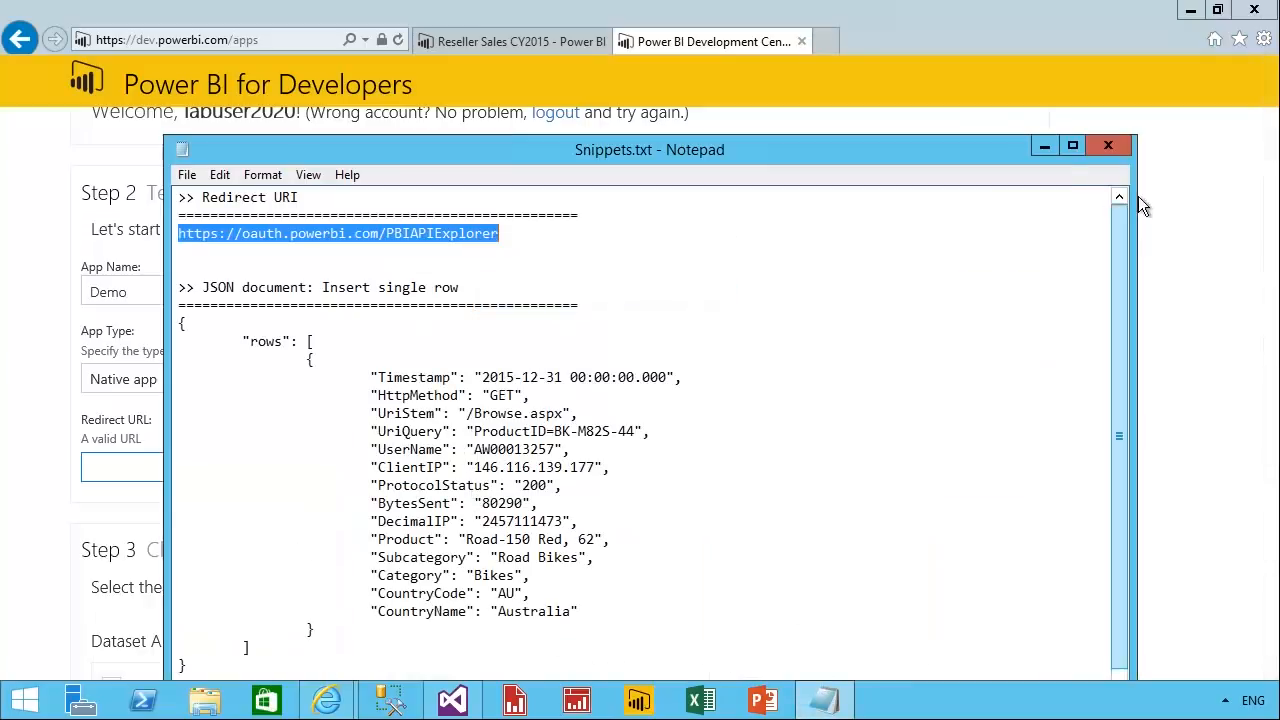
{"action": "left_click", "coordinate": [1046, 148]}
{"action": "right_click", "coordinate": [289, 472]}
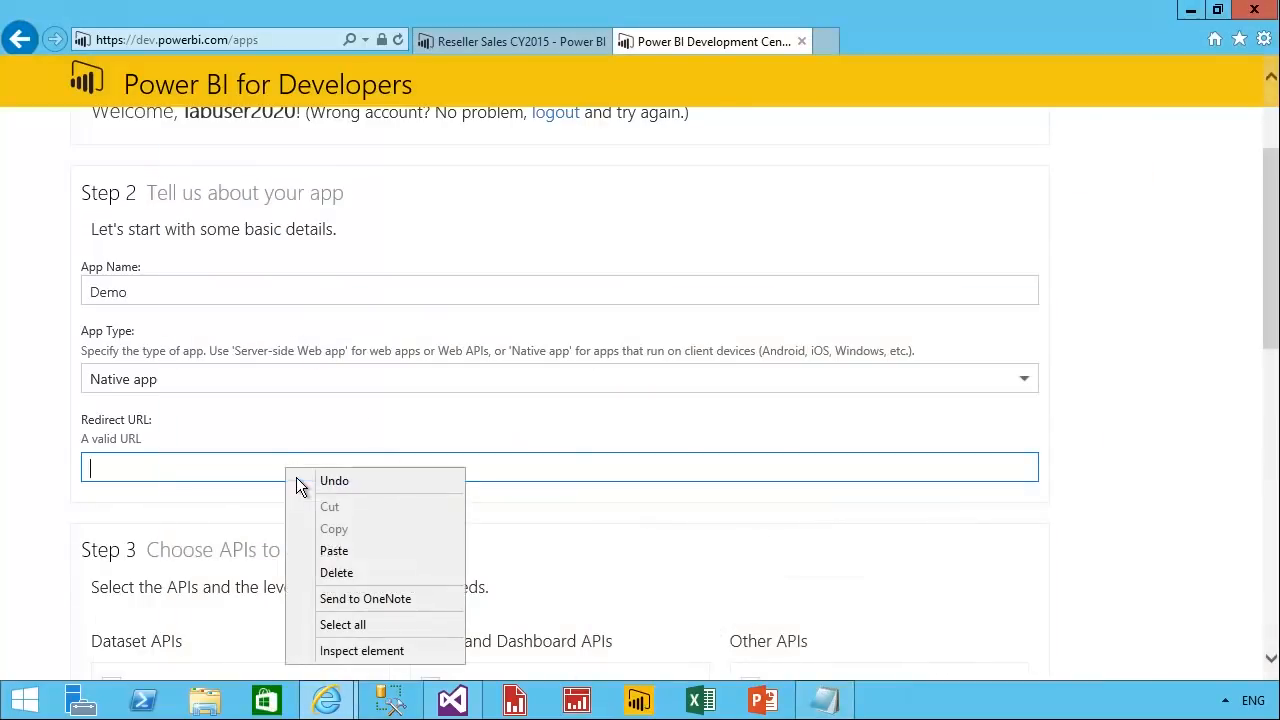
{"action": "left_click", "coordinate": [366, 560]}
Grant the app access to all listed dataset, dashboard, report and group APIs, including Read and Write All Datasets.
{"action": "scroll", "coordinate": [624, 557], "scroll_direction": "down", "scroll_amount": 4}
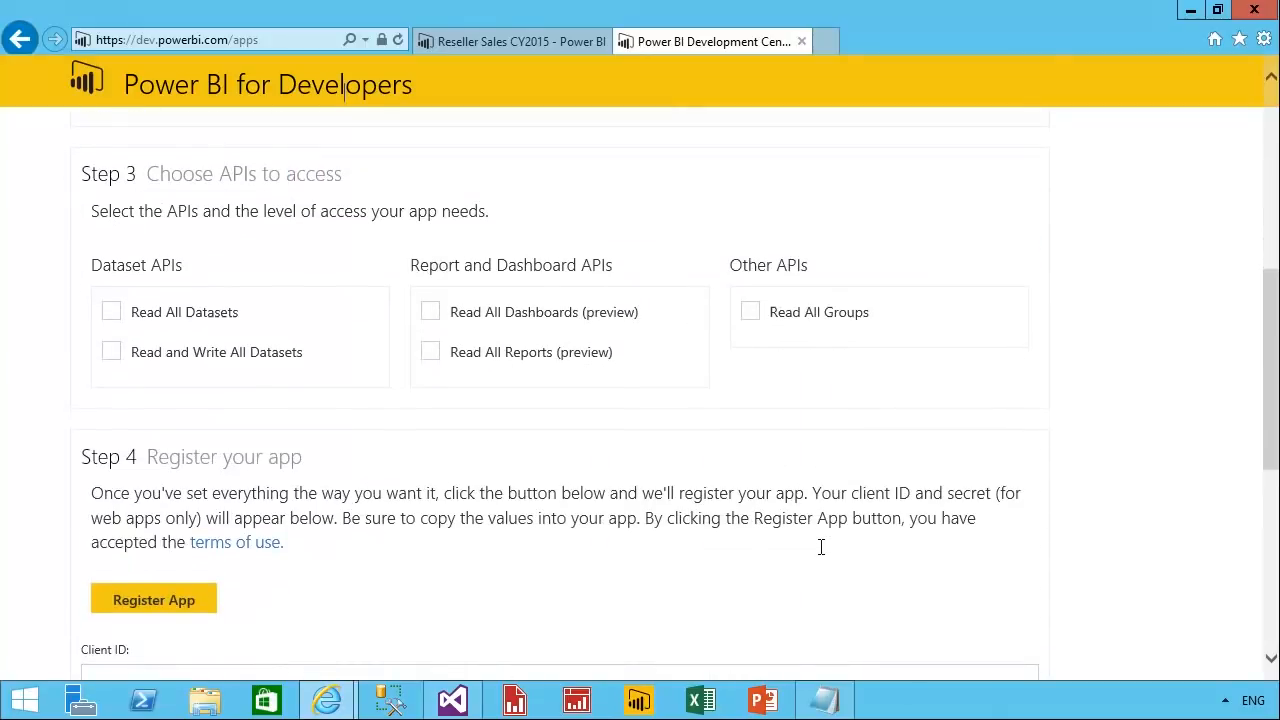
{"action": "left_click", "coordinate": [111, 312]}
{"action": "left_click", "coordinate": [111, 352]}
{"action": "left_click", "coordinate": [432, 314]}
{"action": "left_click", "coordinate": [432, 352]}
{"action": "left_click", "coordinate": [750, 312]}
{"action": "mouse_move", "coordinate": [540, 340]}
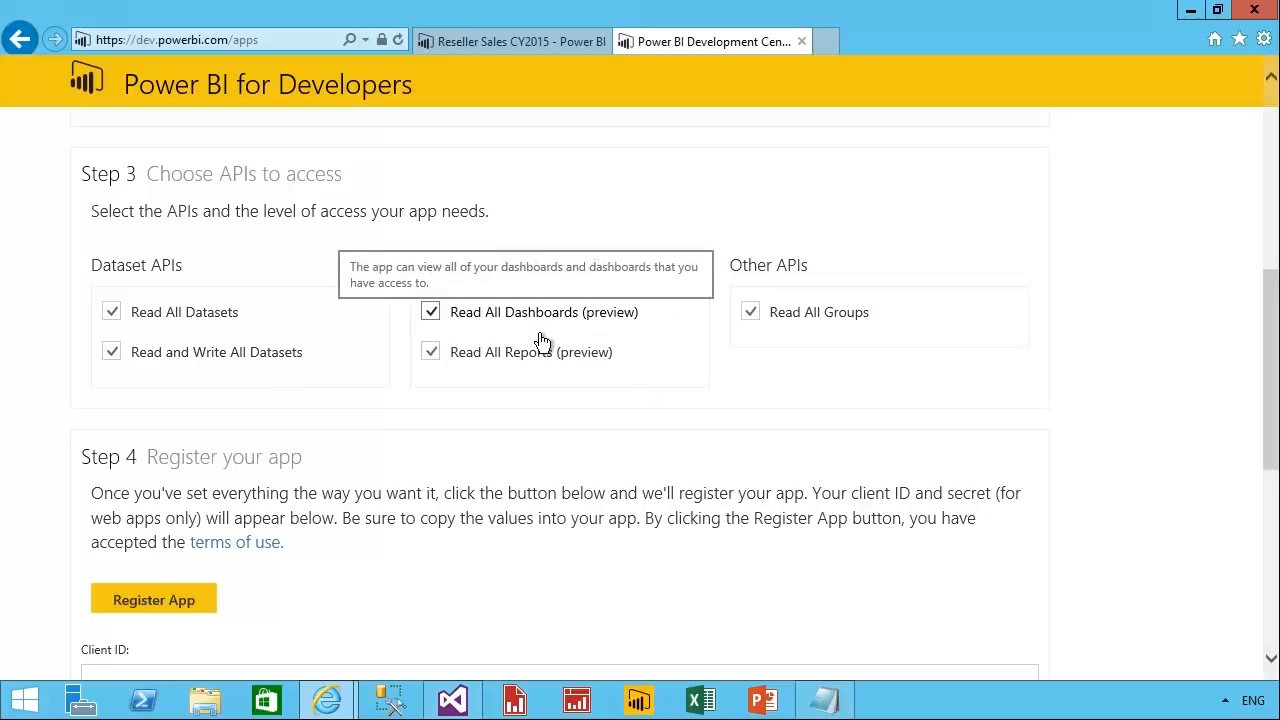
{"action": "mouse_move", "coordinate": [544, 388]}
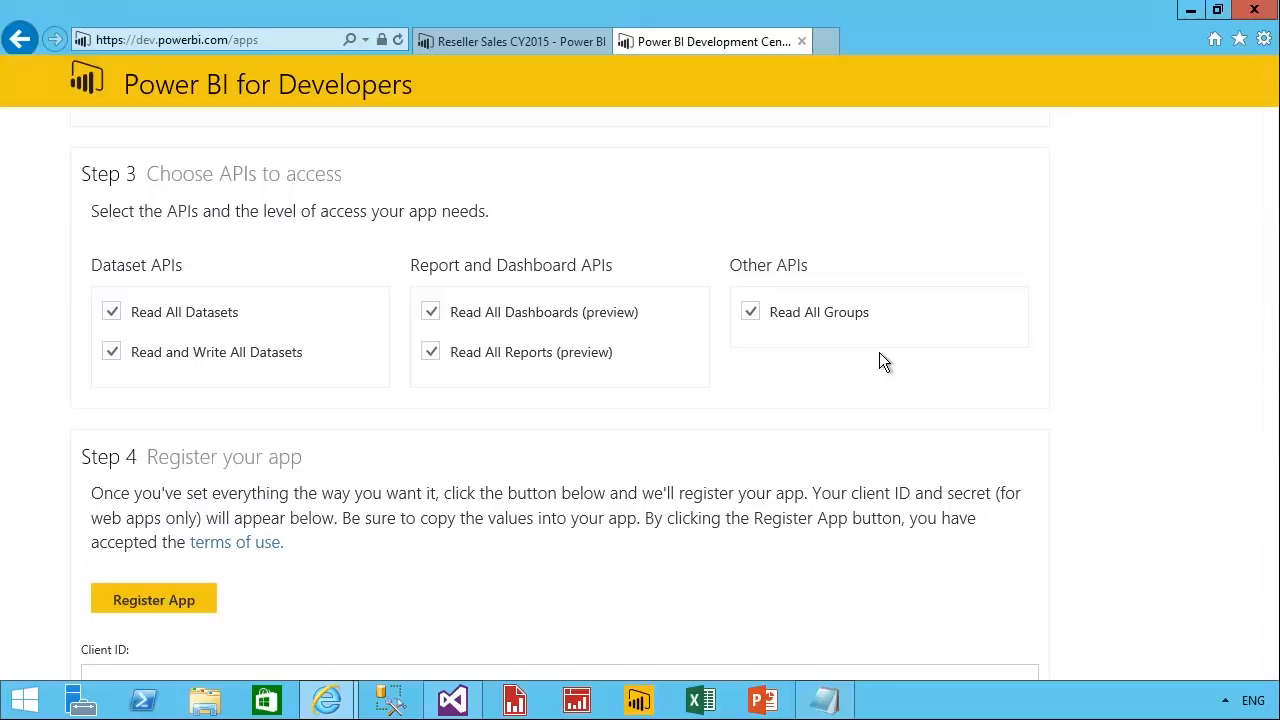
Register the app and copy its complete generated client ID.
{"action": "scroll", "coordinate": [880, 353], "scroll_direction": "down", "scroll_amount": 2}
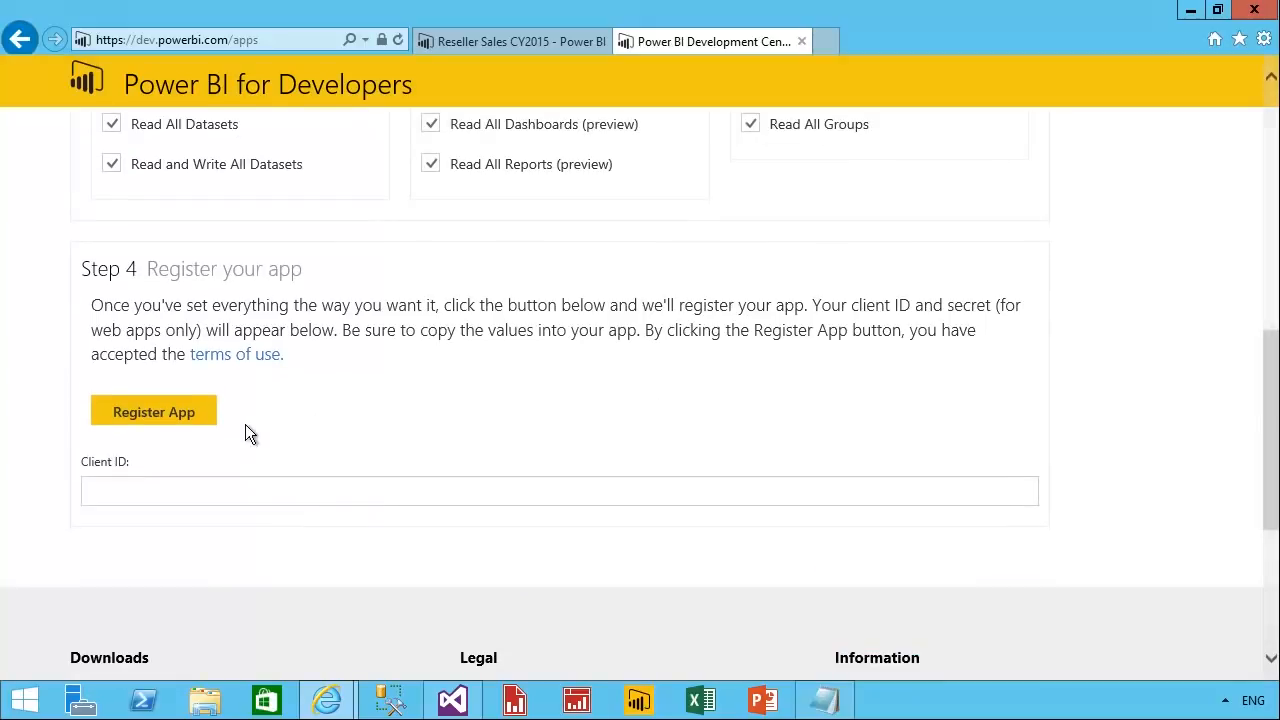
{"action": "left_click", "coordinate": [209, 430]}
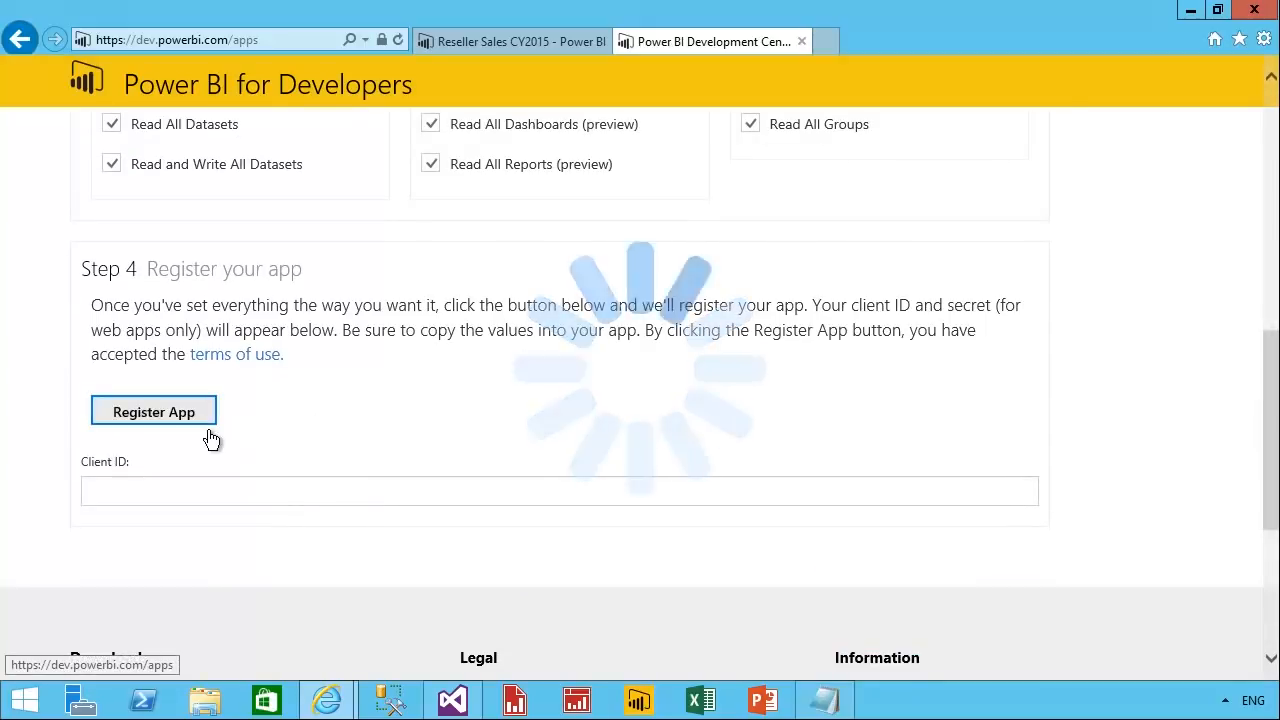
{"action": "left_click_drag", "start_coordinate": [360, 502], "coordinate": [225, 505]}
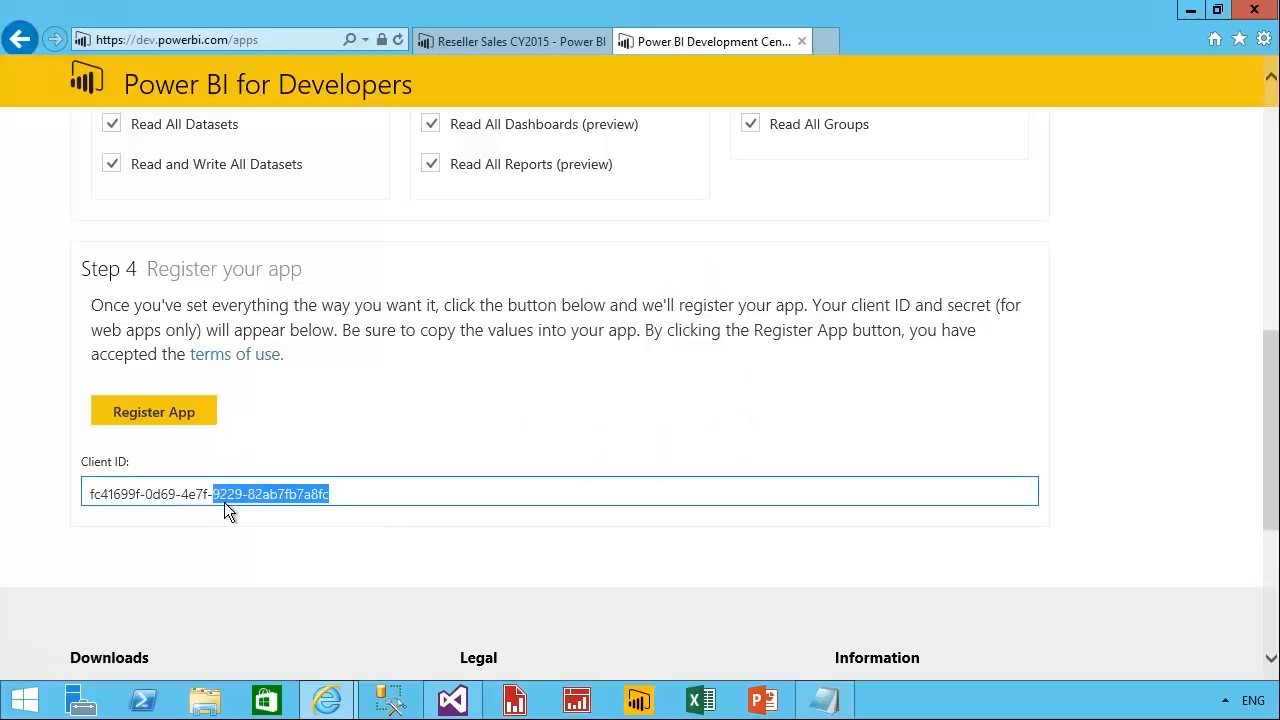
{"action": "left_click_drag", "start_coordinate": [147, 502], "coordinate": [111, 503]}
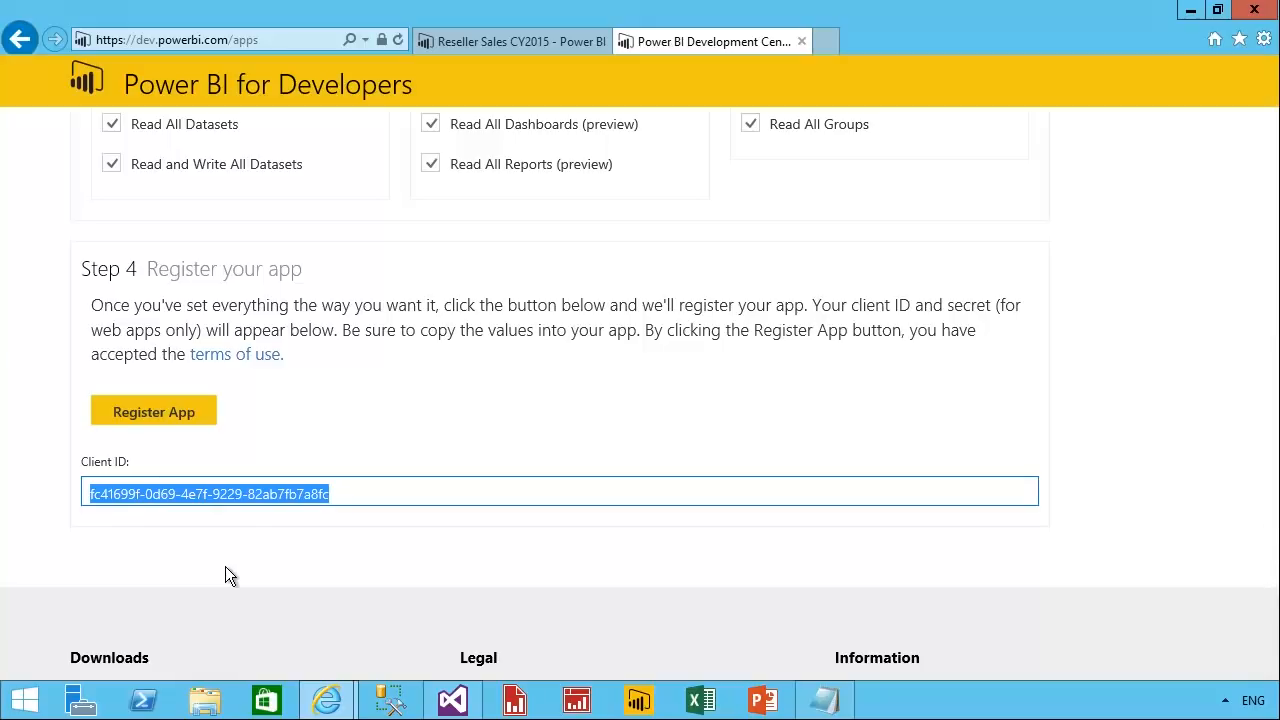
{"action": "right_click", "coordinate": [243, 502]}
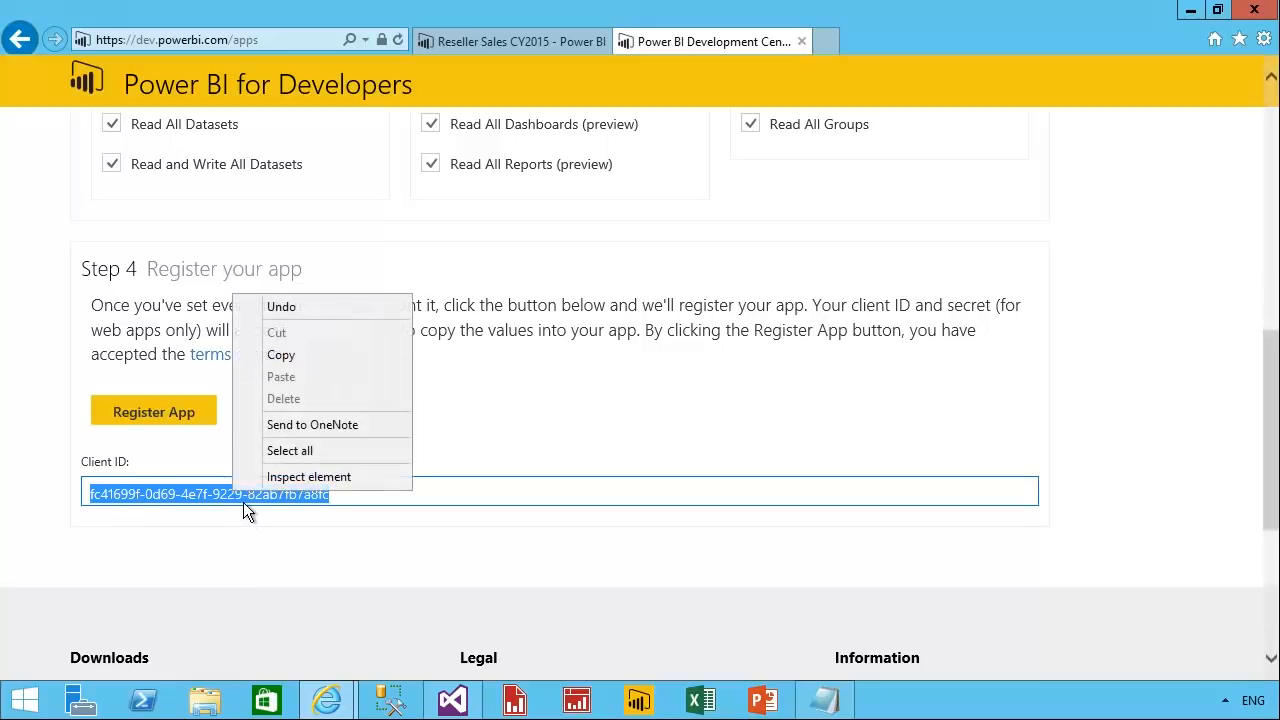
{"action": "left_click", "coordinate": [300, 368]}
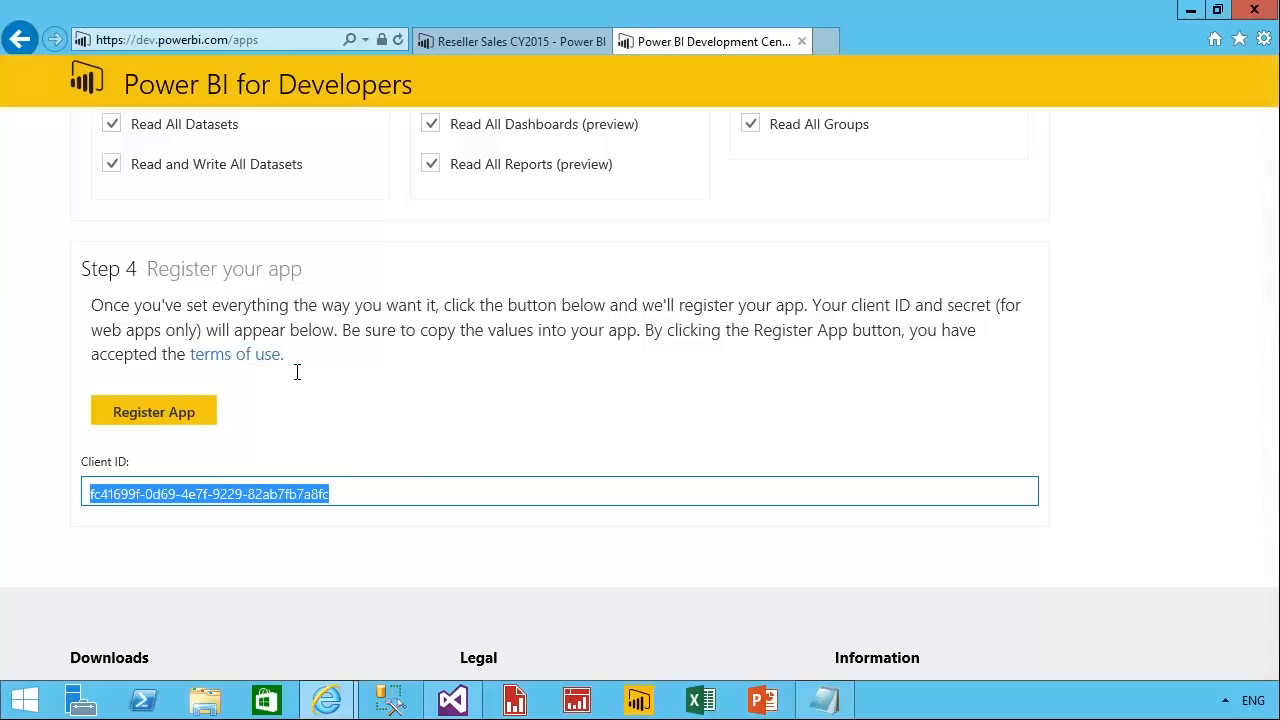
Switch to Visual Studio and run the PowerBiApiExplorer project in debug mode.
{"action": "left_click", "coordinate": [451, 703]}
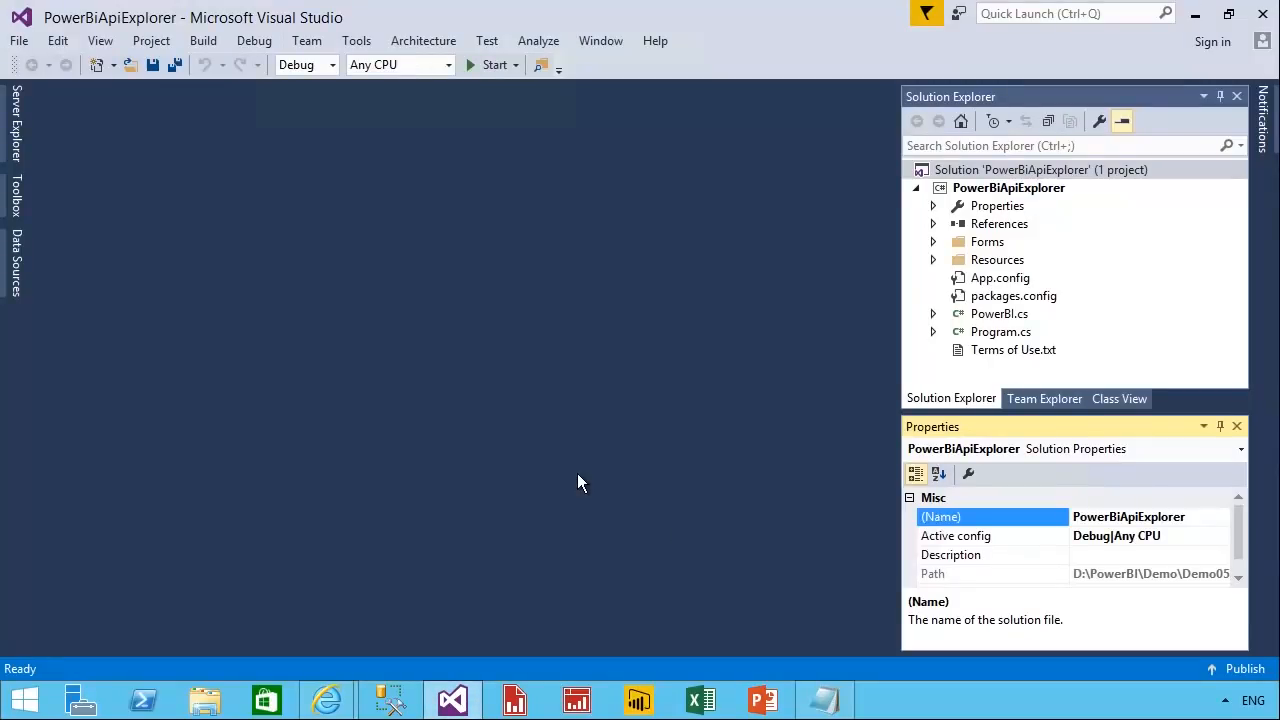
{"action": "left_click", "coordinate": [1005, 190]}
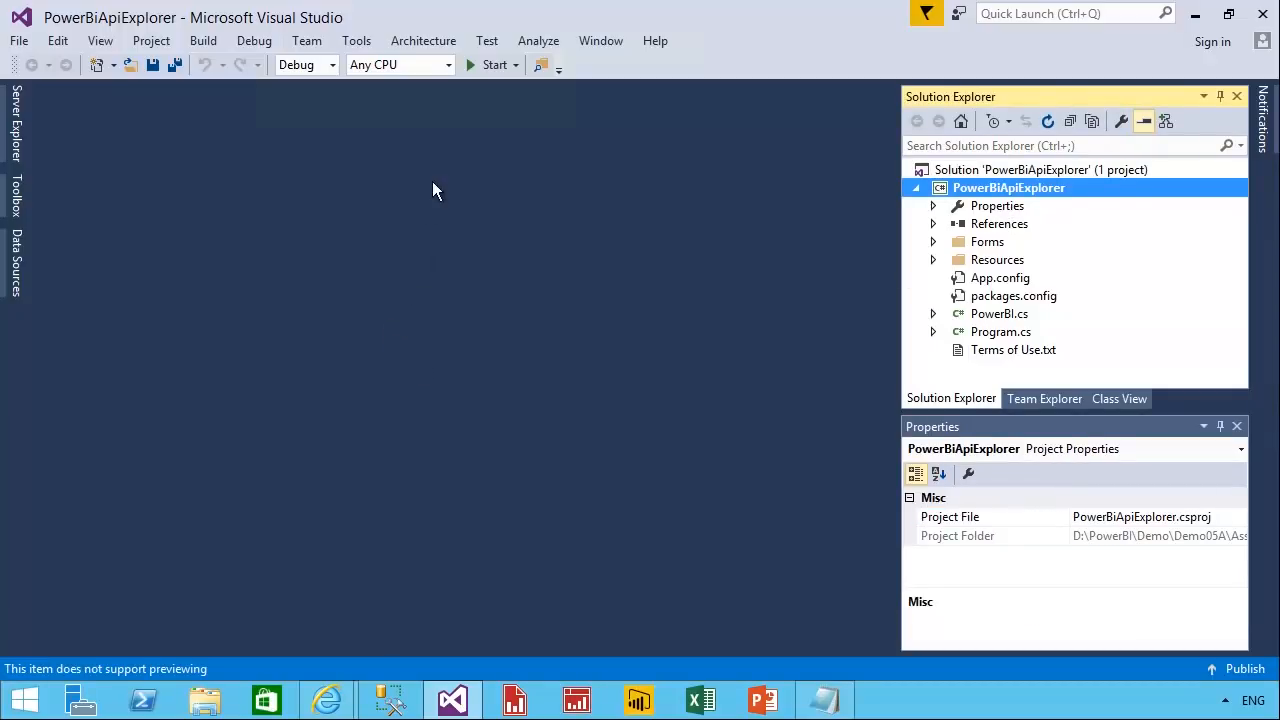
{"action": "left_click", "coordinate": [493, 64]}
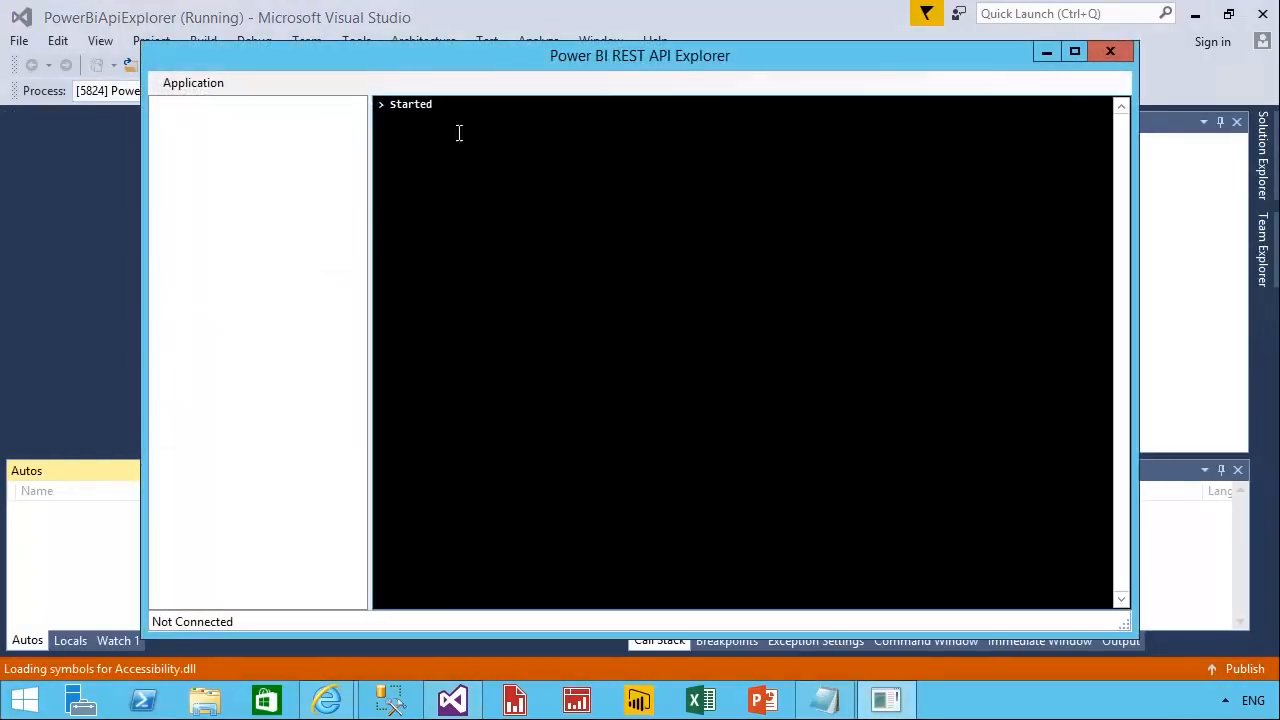
Paste the copied client ID into the API Explorer's options and save them with the existing Redirect URI.
{"action": "left_click", "coordinate": [190, 86]}
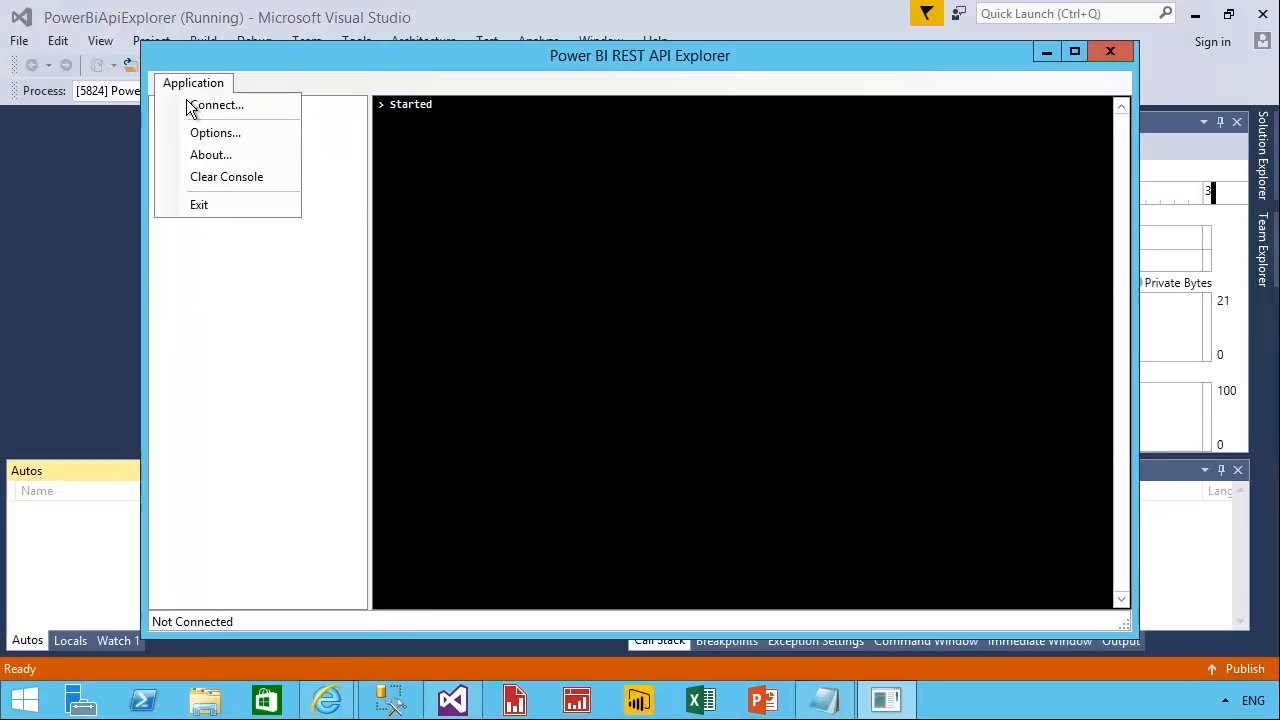
{"action": "left_click", "coordinate": [264, 138]}
{"action": "right_click", "coordinate": [545, 315]}
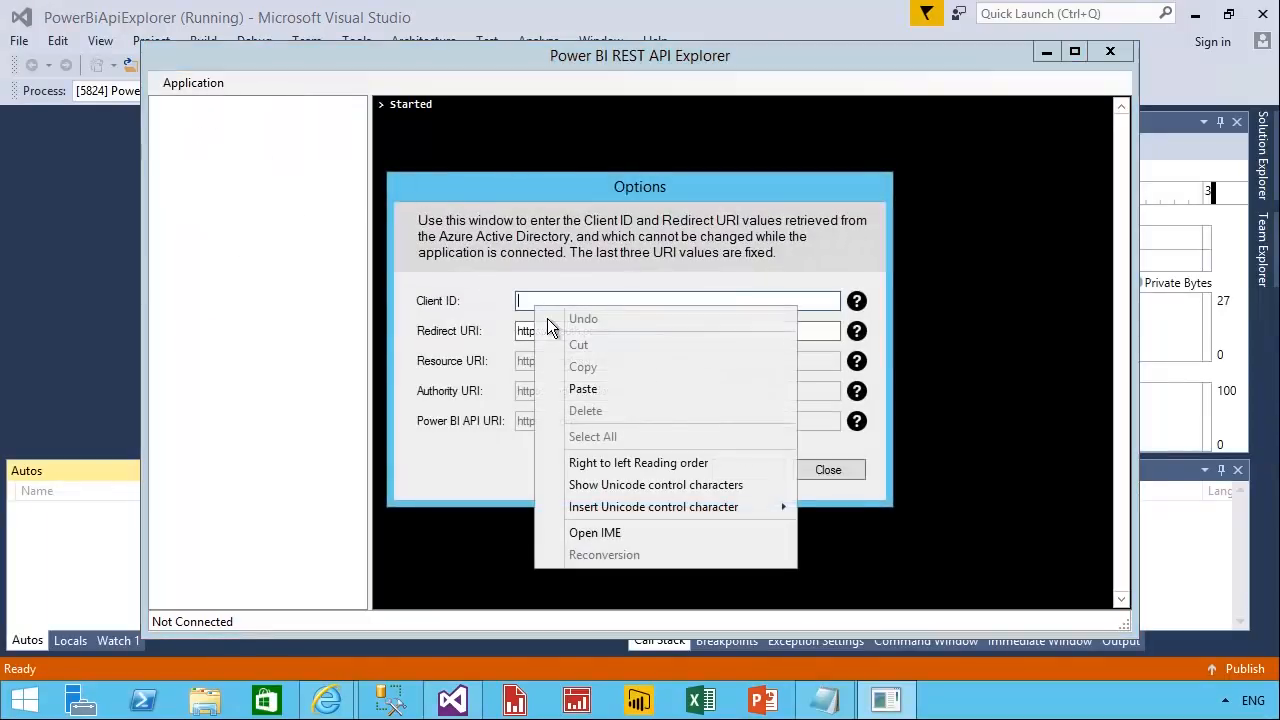
{"action": "left_click", "coordinate": [612, 392]}
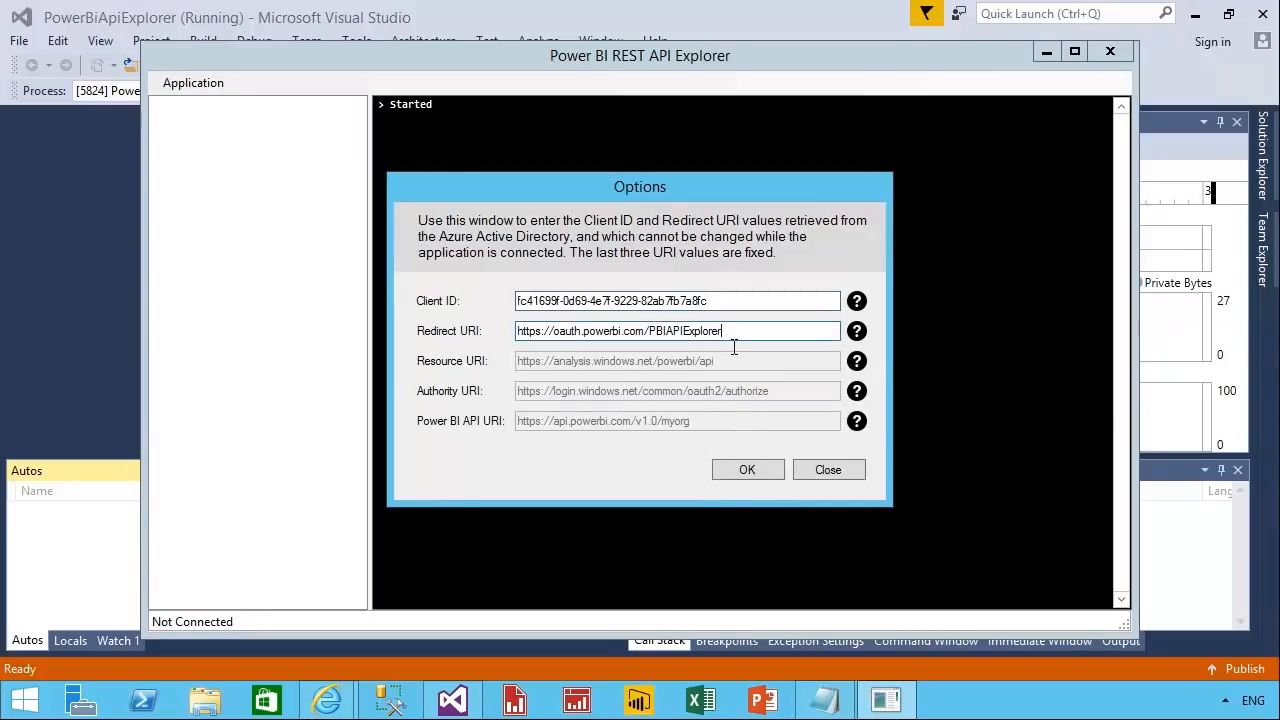
{"action": "double_click", "coordinate": [645, 340]}
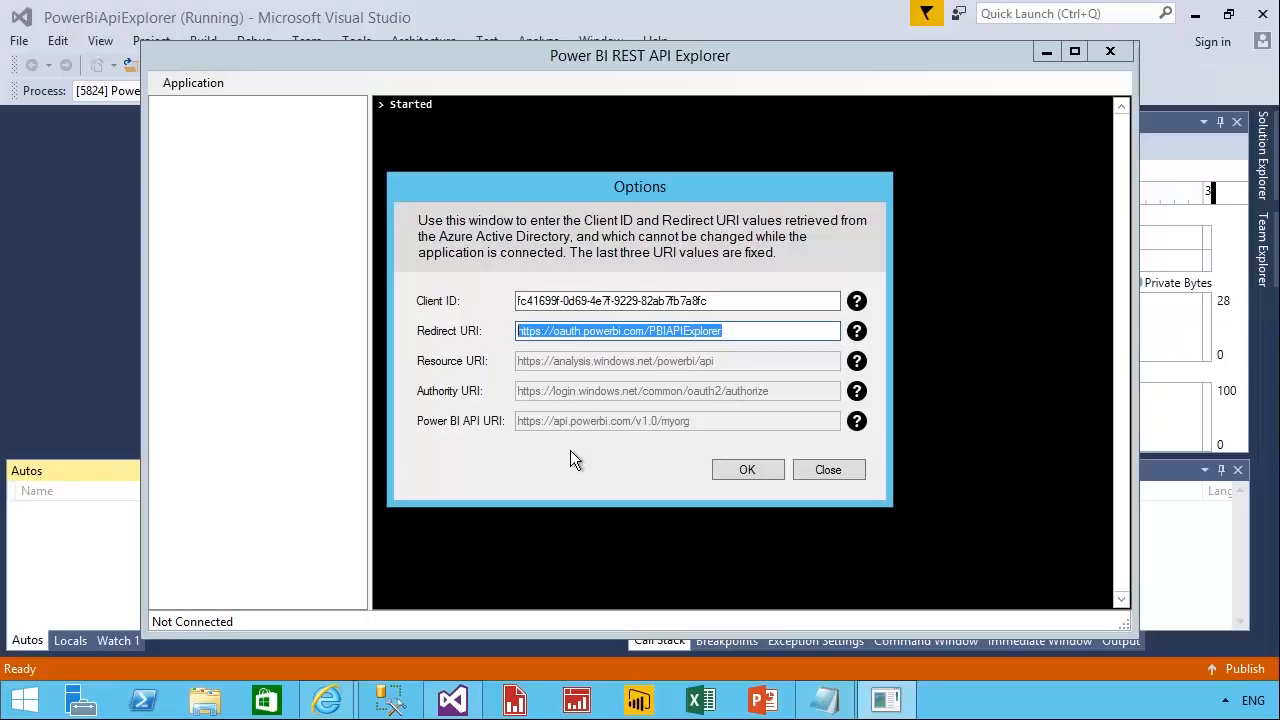
{"action": "left_click", "coordinate": [759, 480]}
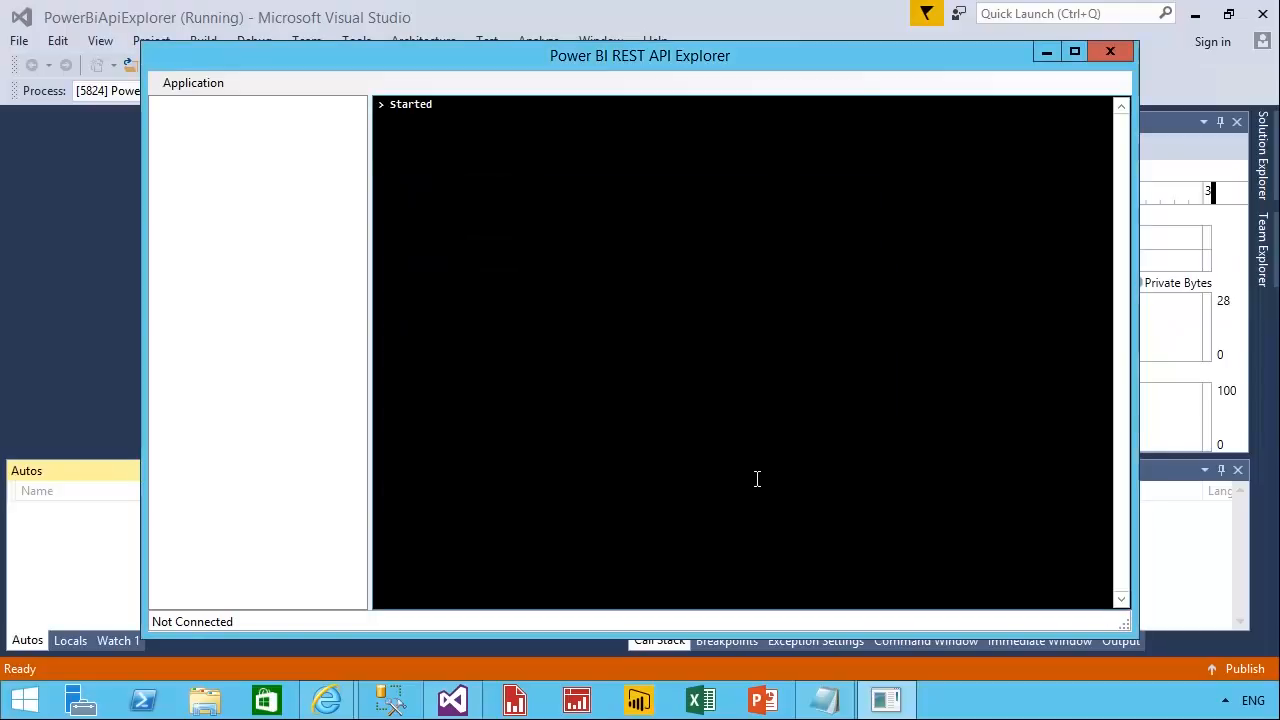
Connect the API Explorer to Power BI by signing in with the lab account's password and accepting the permissions requested by Demo.
{"action": "left_click", "coordinate": [195, 85]}
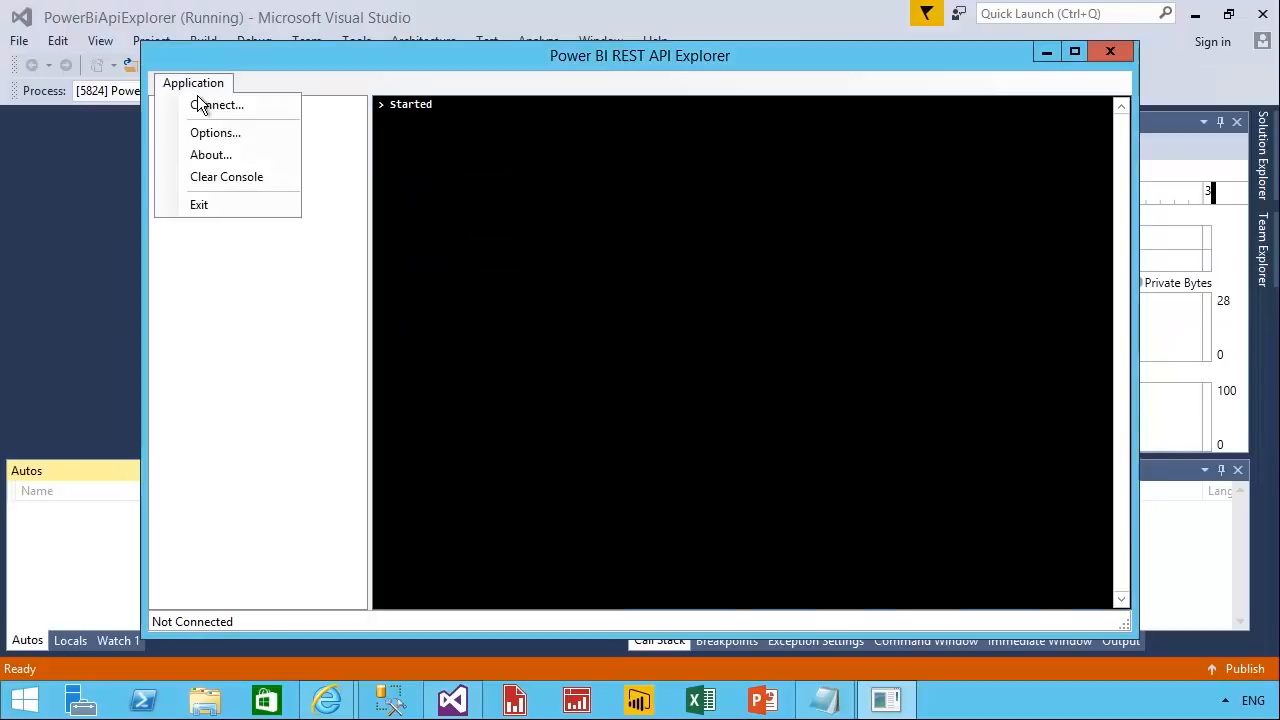
{"action": "left_click", "coordinate": [285, 108]}
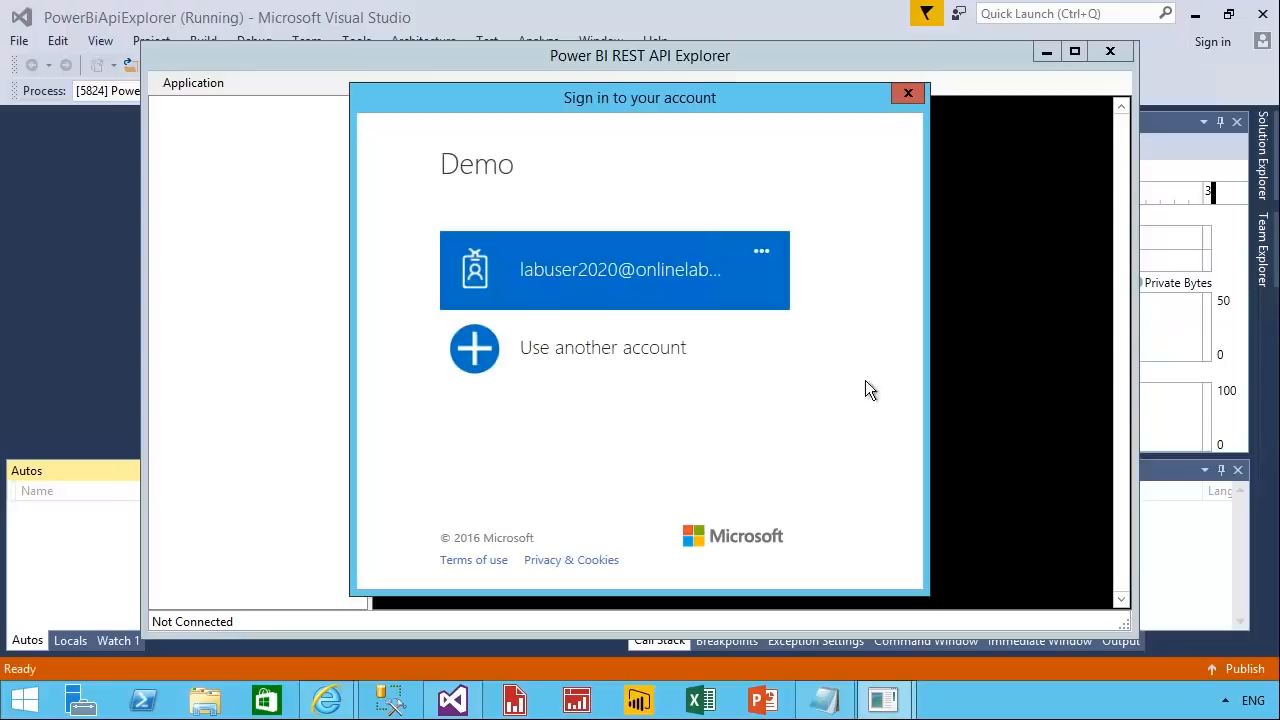
{"action": "left_click", "coordinate": [637, 303]}
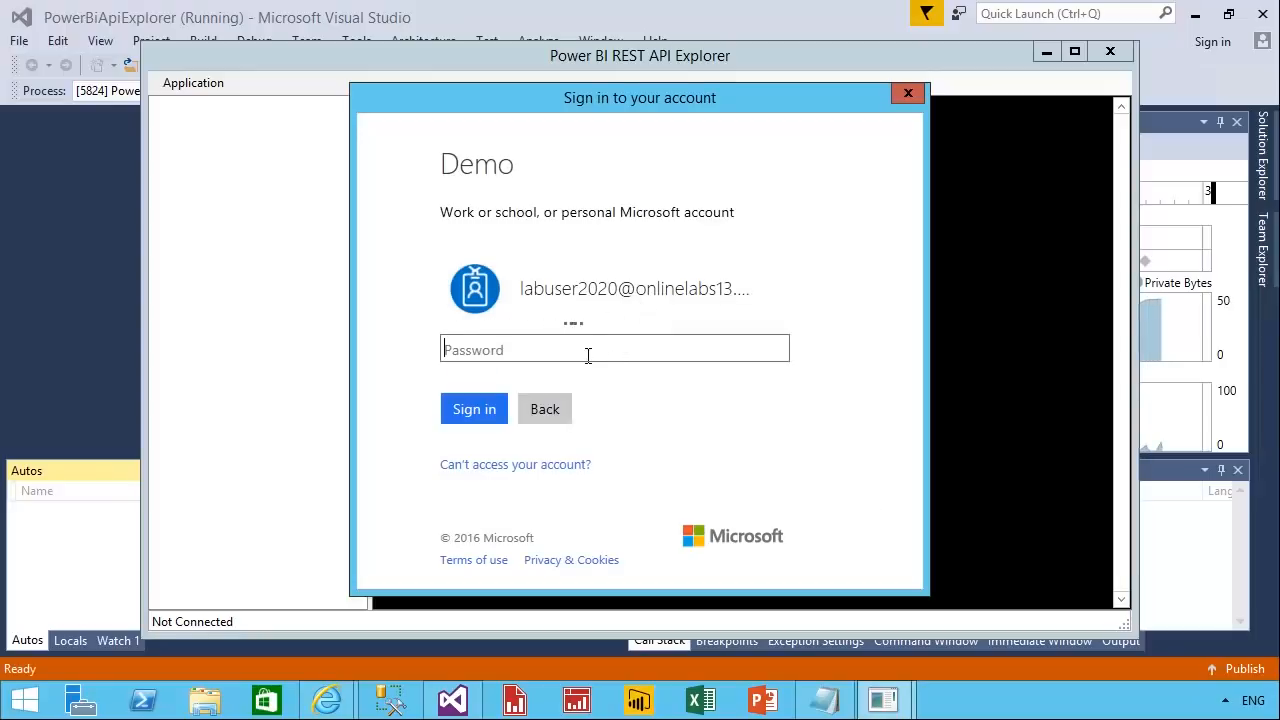
{"action": "type", "text": "•••••••••"}
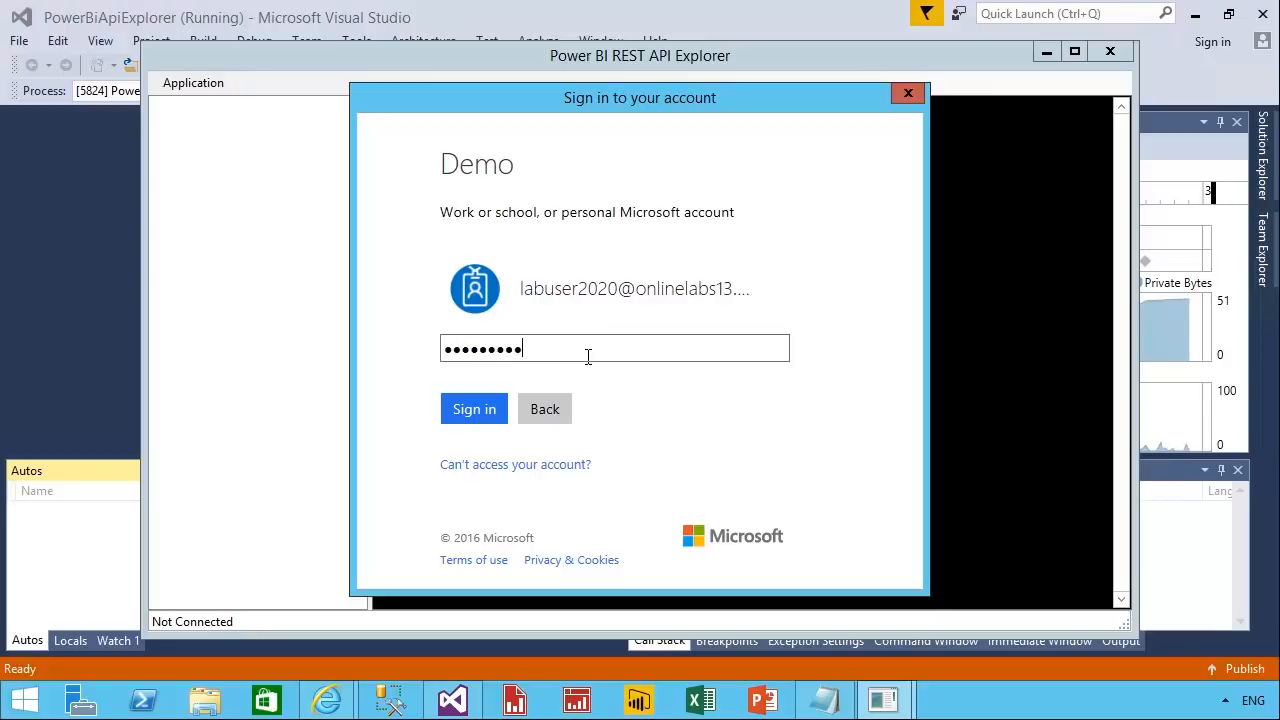
{"action": "type", "text": "•"}
{"action": "left_click", "coordinate": [500, 418]}
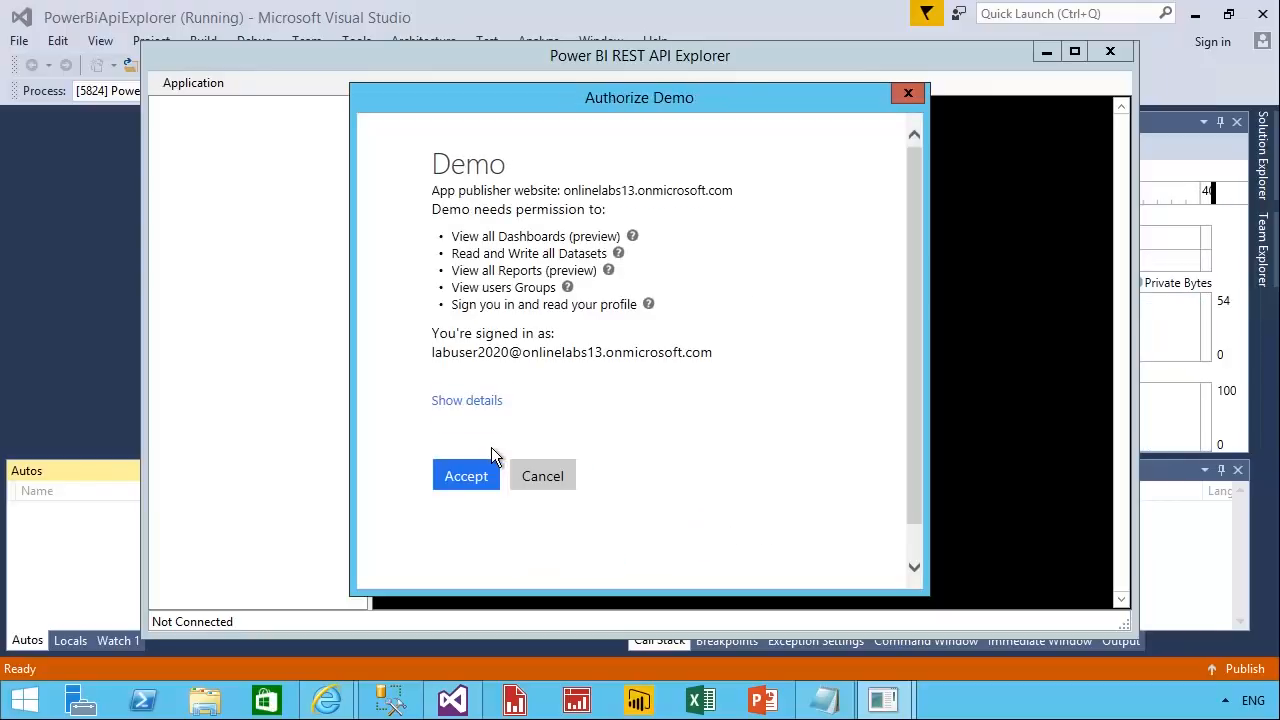
{"action": "left_click", "coordinate": [494, 496]}
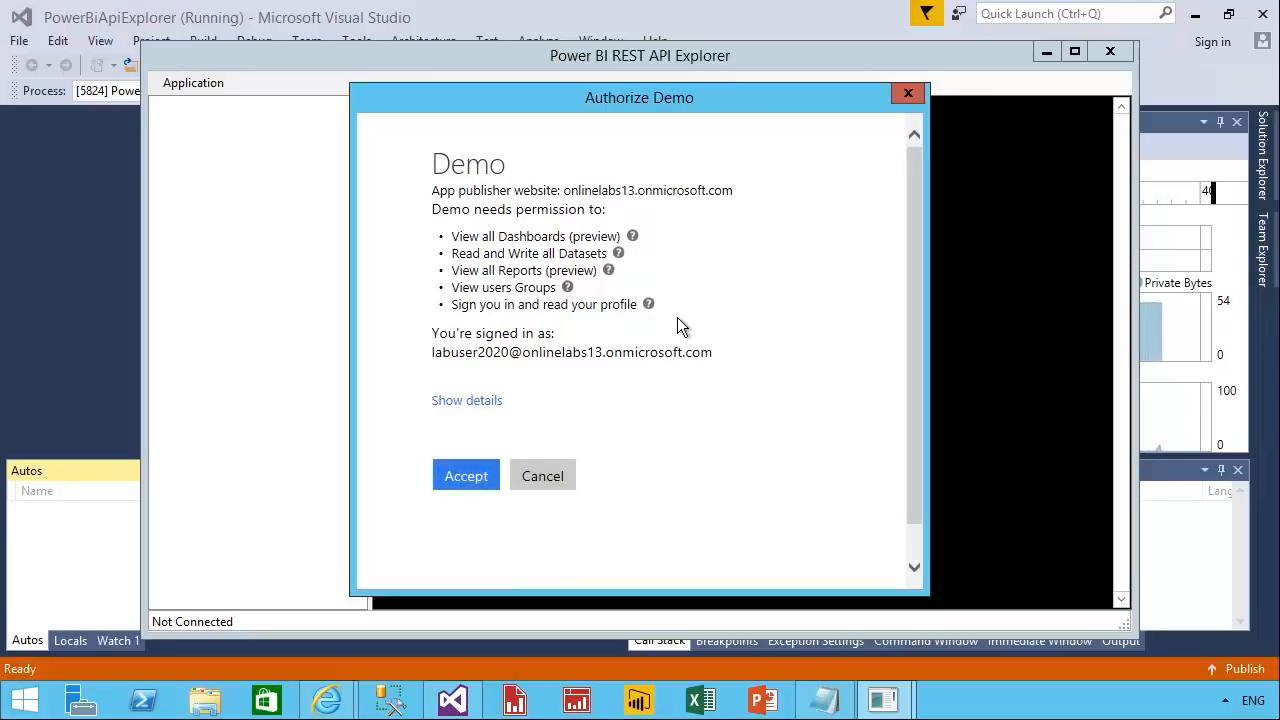
Accept the permissions requested by Demo and retrieve the datasets of the User Workspace.
{"action": "left_click", "coordinate": [488, 497]}
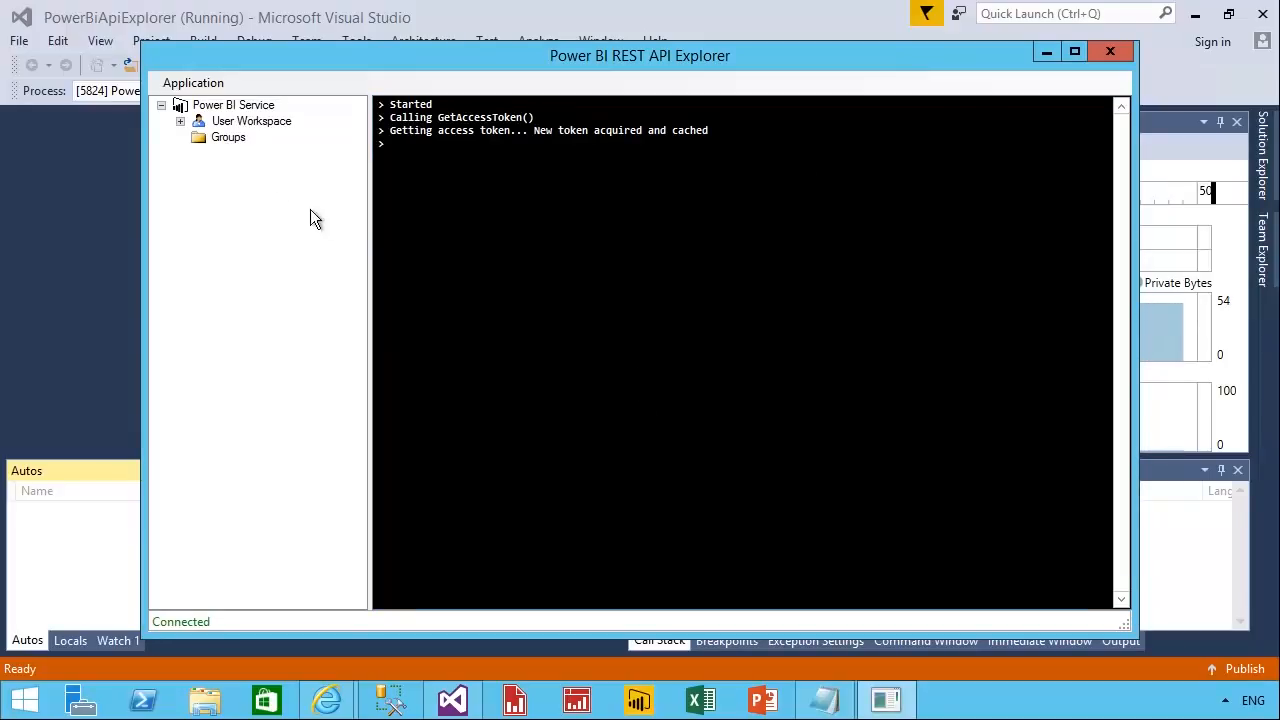
{"action": "left_click", "coordinate": [181, 121]}
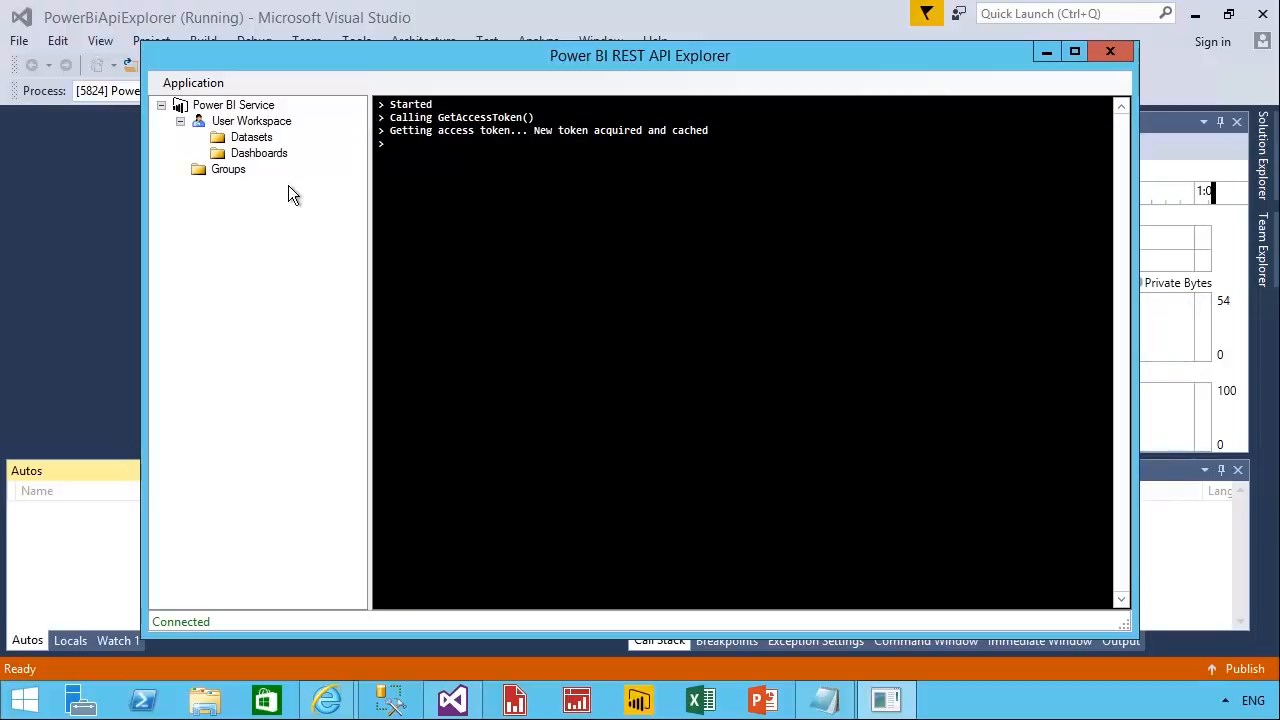
{"action": "right_click", "coordinate": [262, 140]}
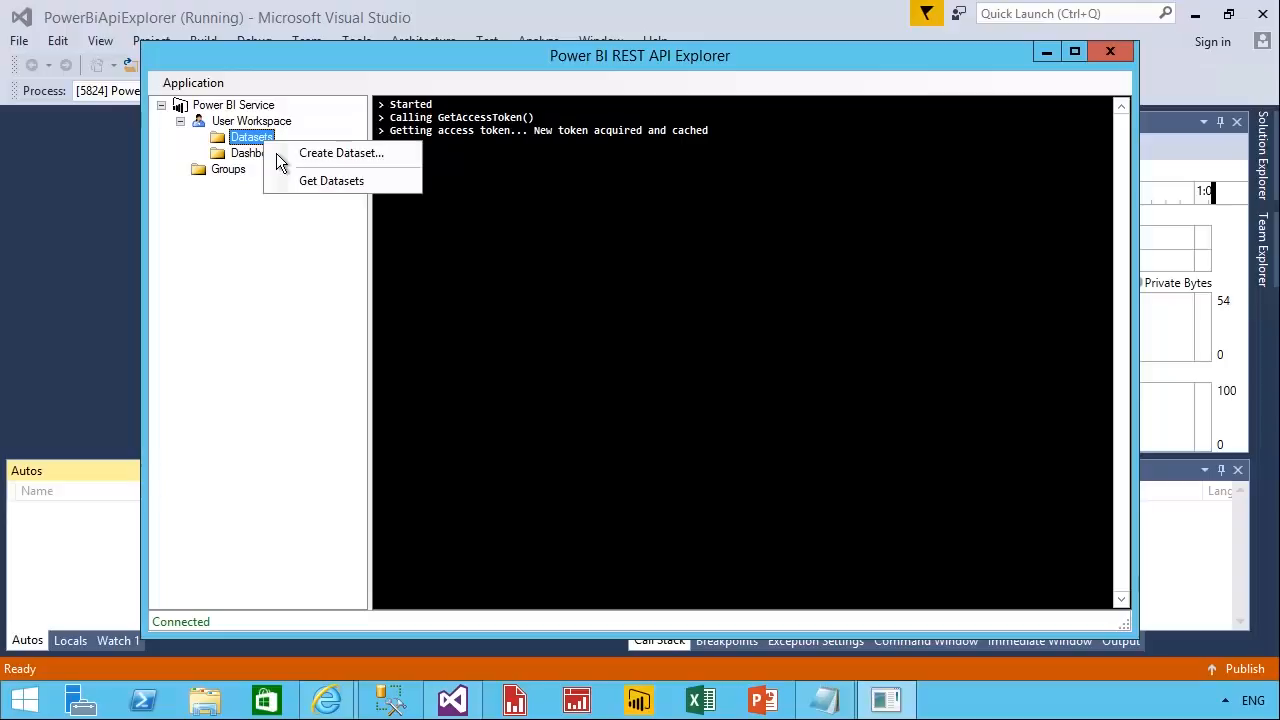
{"action": "left_click", "coordinate": [395, 191]}
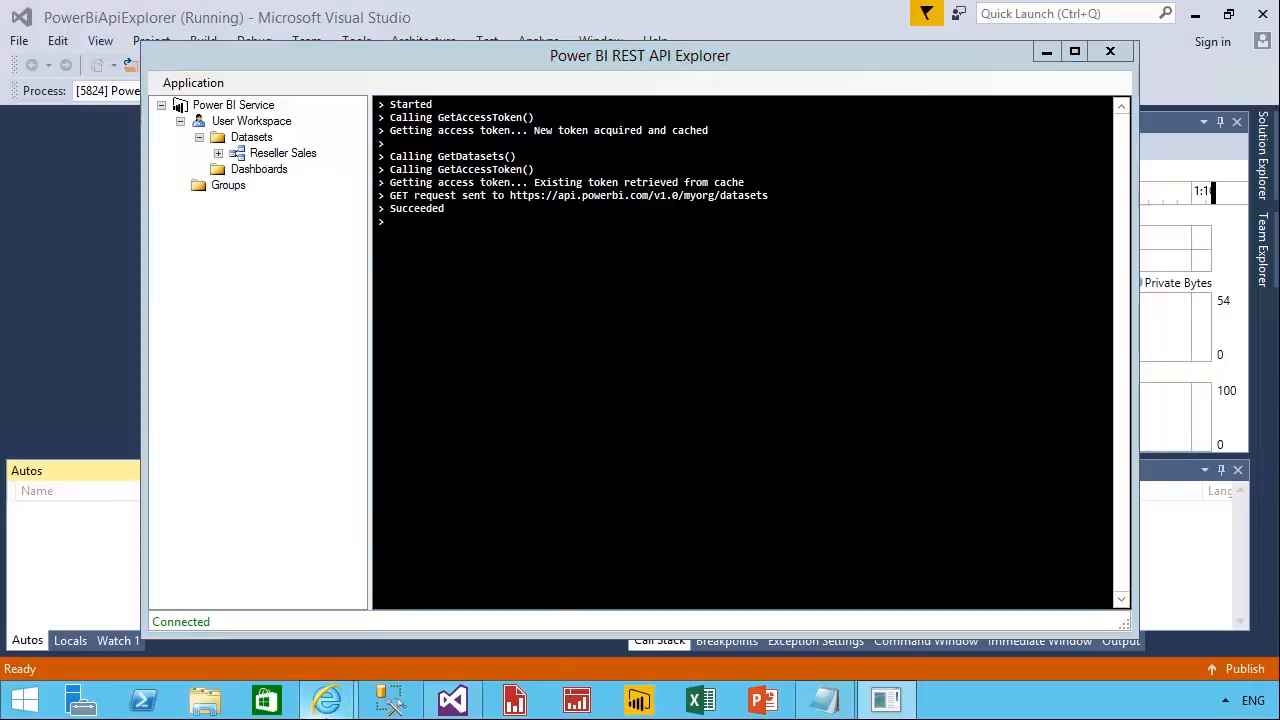
Switch to Power BI in the browser and compare the workspace's Datasets list with the datasets retrieved through the API.
{"action": "mouse_move", "coordinate": [325, 688]}
{"action": "left_click", "coordinate": [300, 650]}
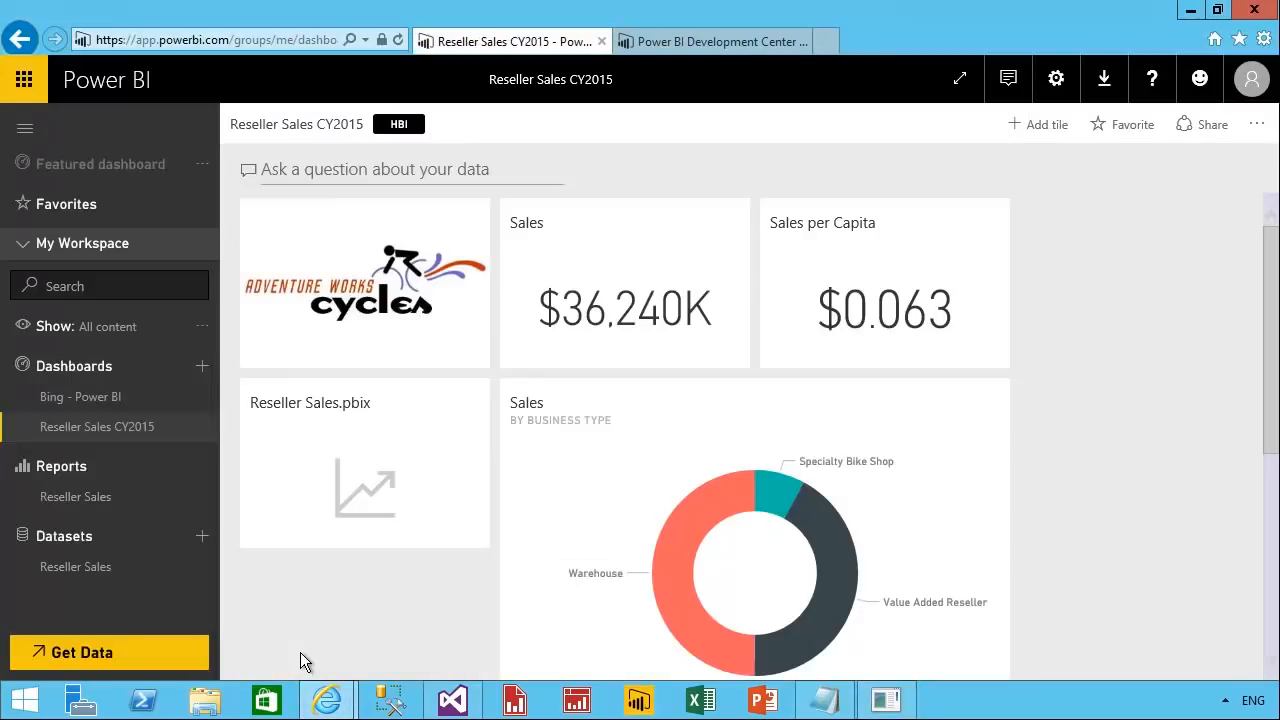
{"action": "left_click_drag", "start_coordinate": [22, 553], "coordinate": [129, 588]}
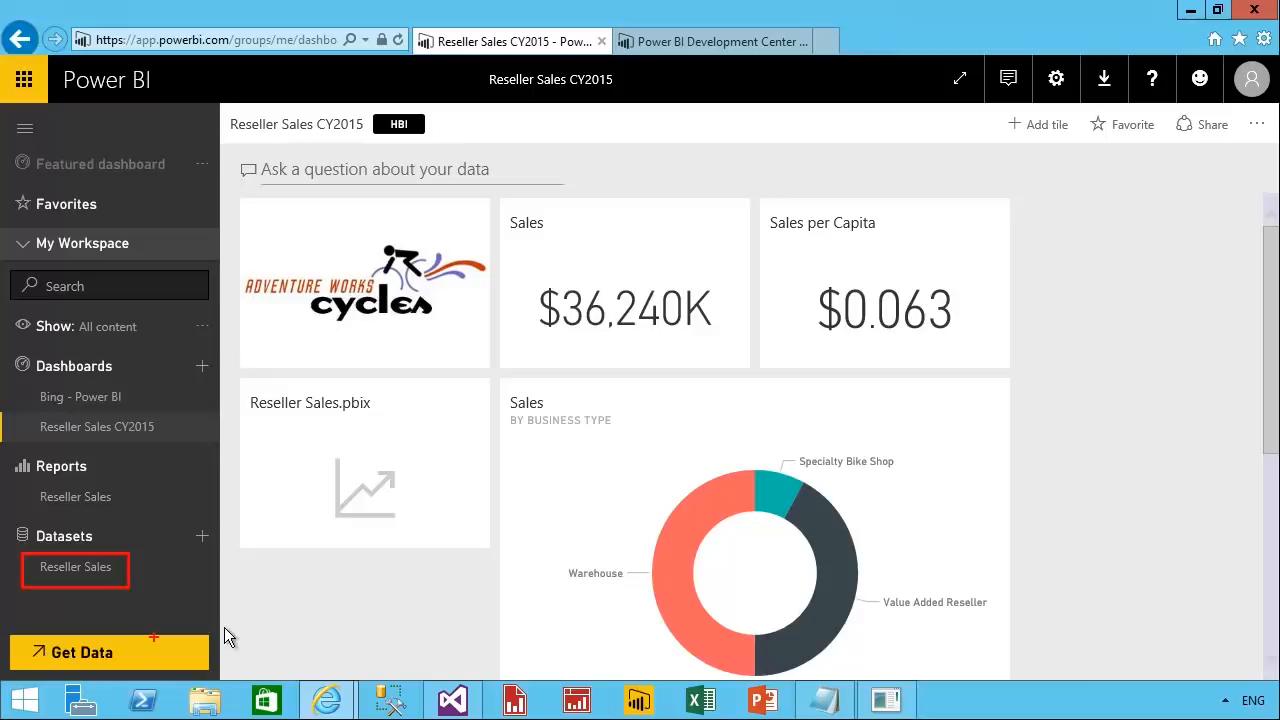
{"action": "key", "text": "Escape"}
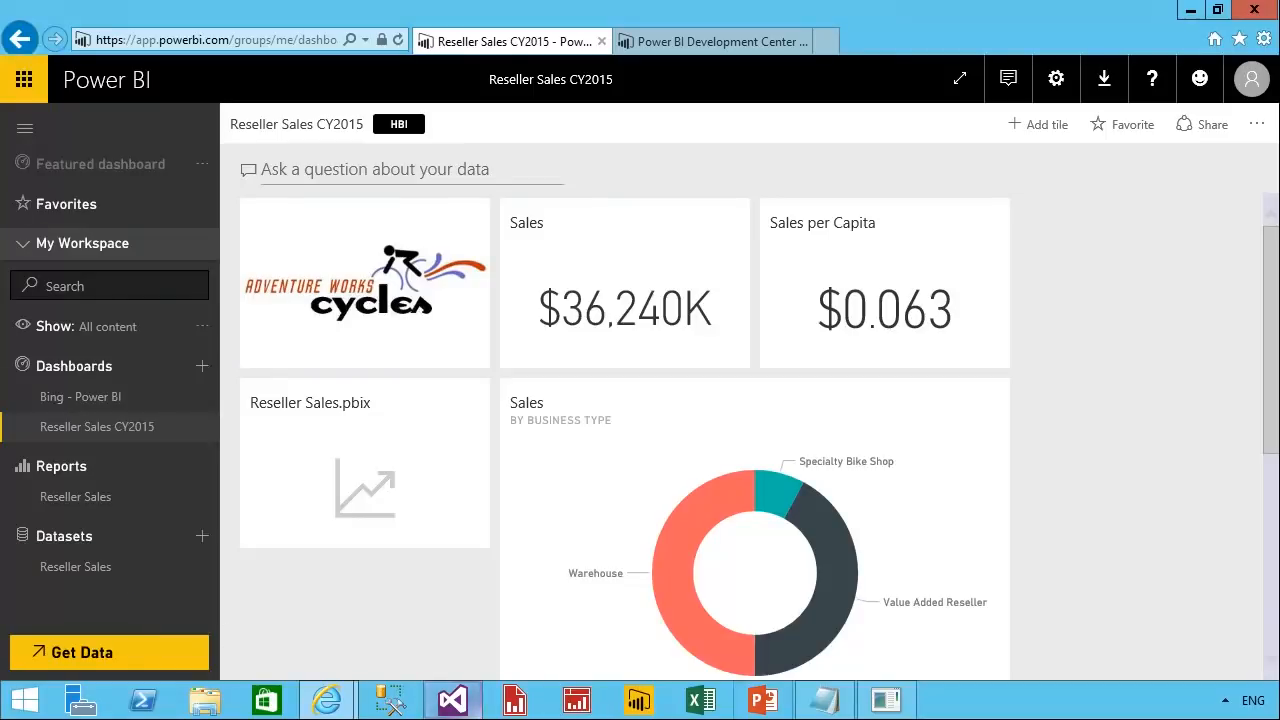
Switch to the API Explorer and begin creating a workspace dataset with its schema derived from the event source [dbo].[uspWebLog].
{"action": "left_click", "coordinate": [886, 700]}
{"action": "right_click", "coordinate": [268, 141]}
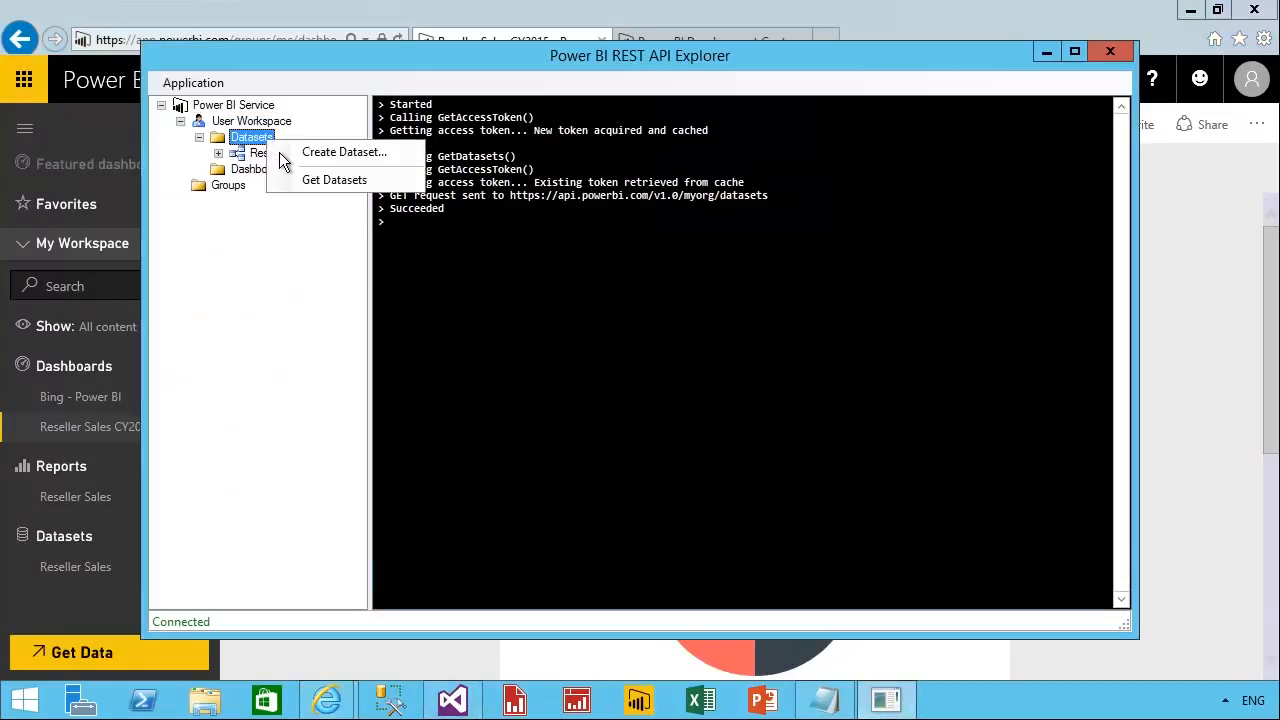
{"action": "left_click", "coordinate": [418, 160]}
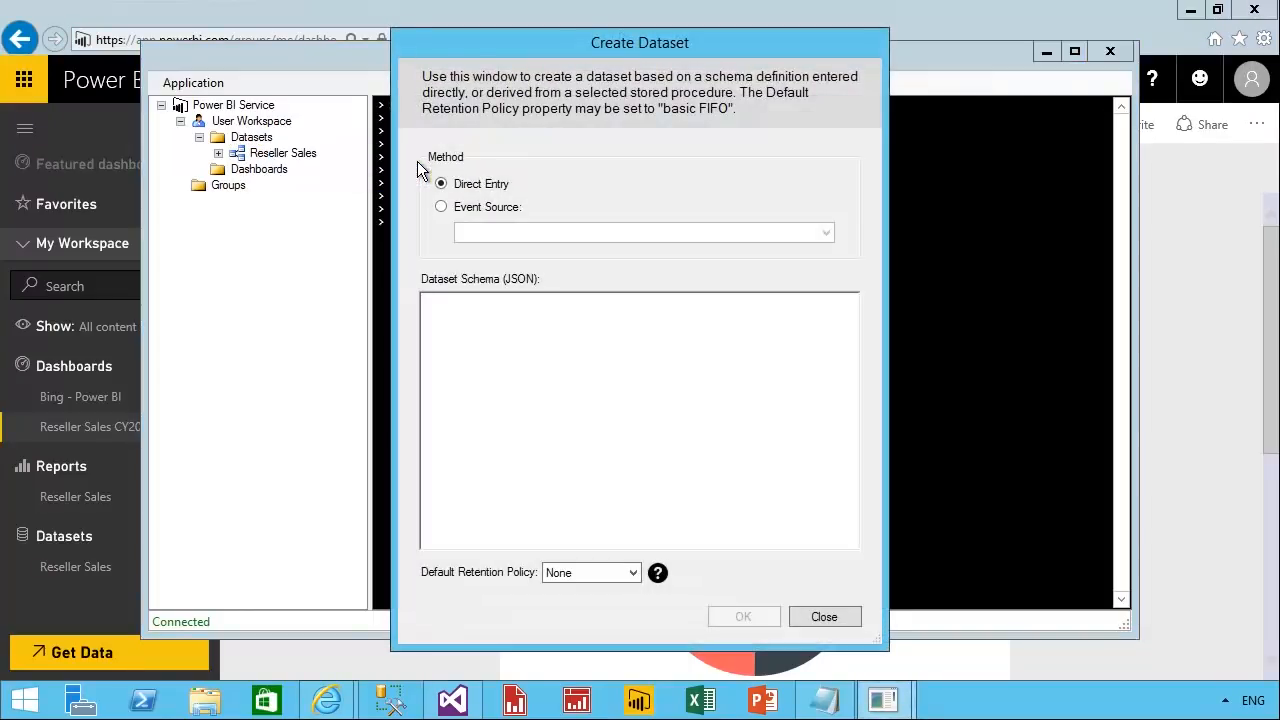
{"action": "left_click", "coordinate": [496, 218]}
{"action": "left_click", "coordinate": [828, 236]}
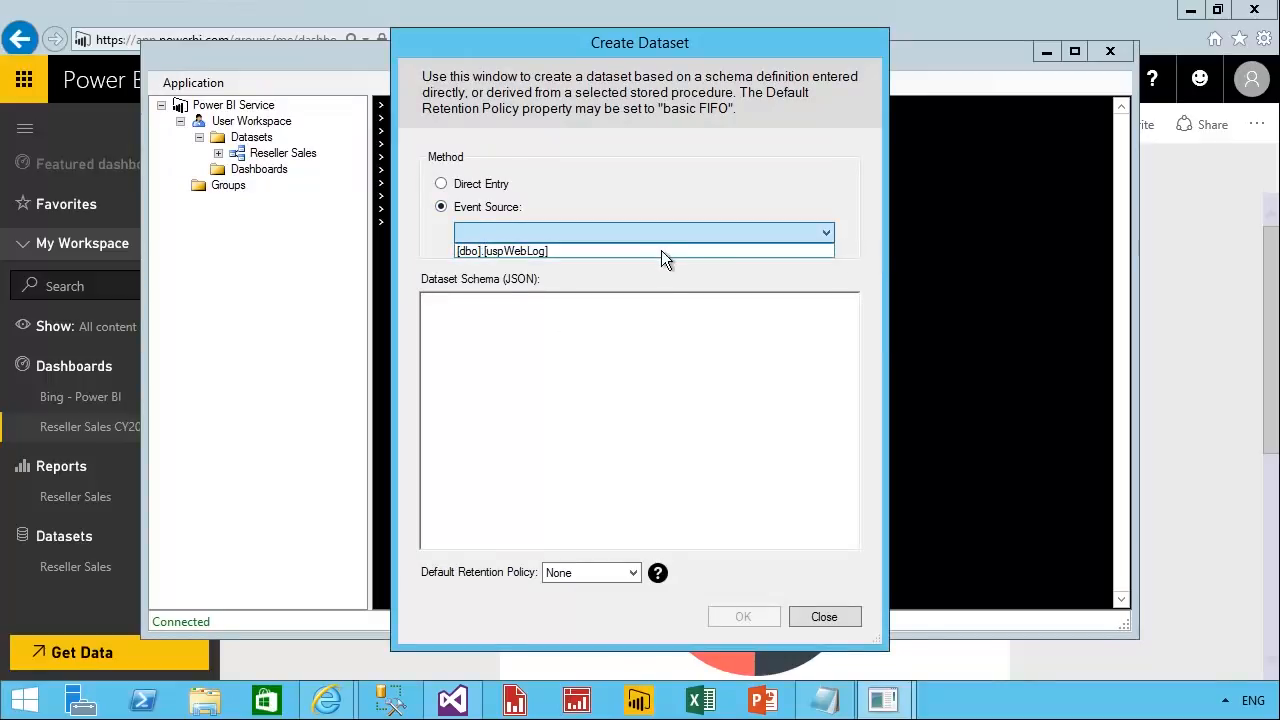
{"action": "left_click", "coordinate": [651, 255]}
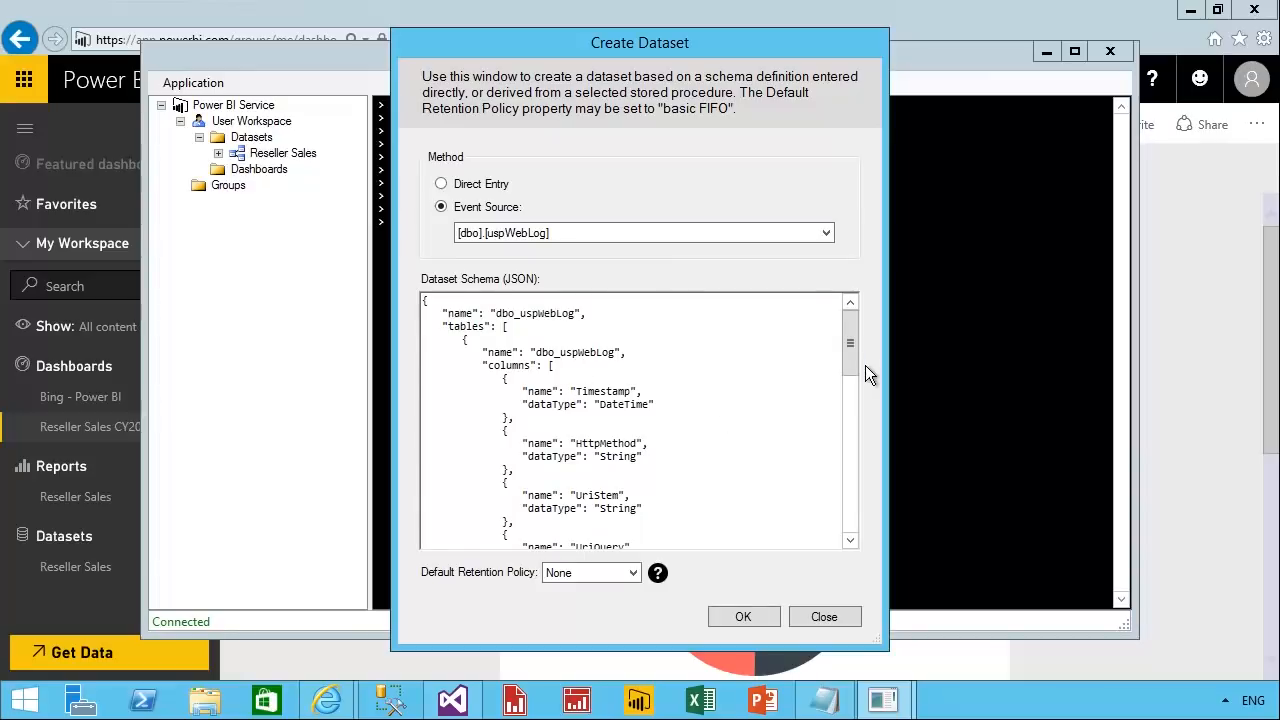
In the JSON schema, rename the dataset to E-Commerce and its table to WebLog.
{"action": "left_click_drag", "start_coordinate": [865, 369], "coordinate": [855, 338]}
{"action": "double_click", "coordinate": [547, 314]}
{"action": "left_click_drag", "start_coordinate": [547, 318], "coordinate": [497, 316]}
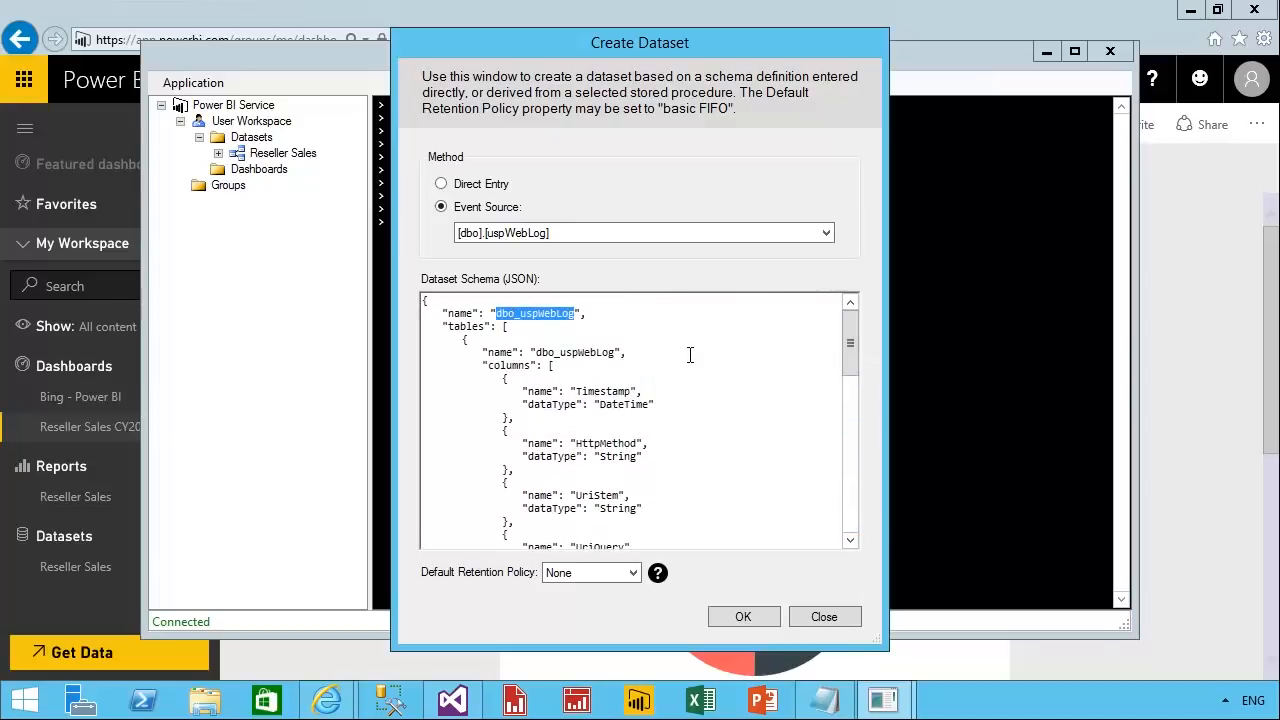
{"action": "type", "text": "E-Commerce"}
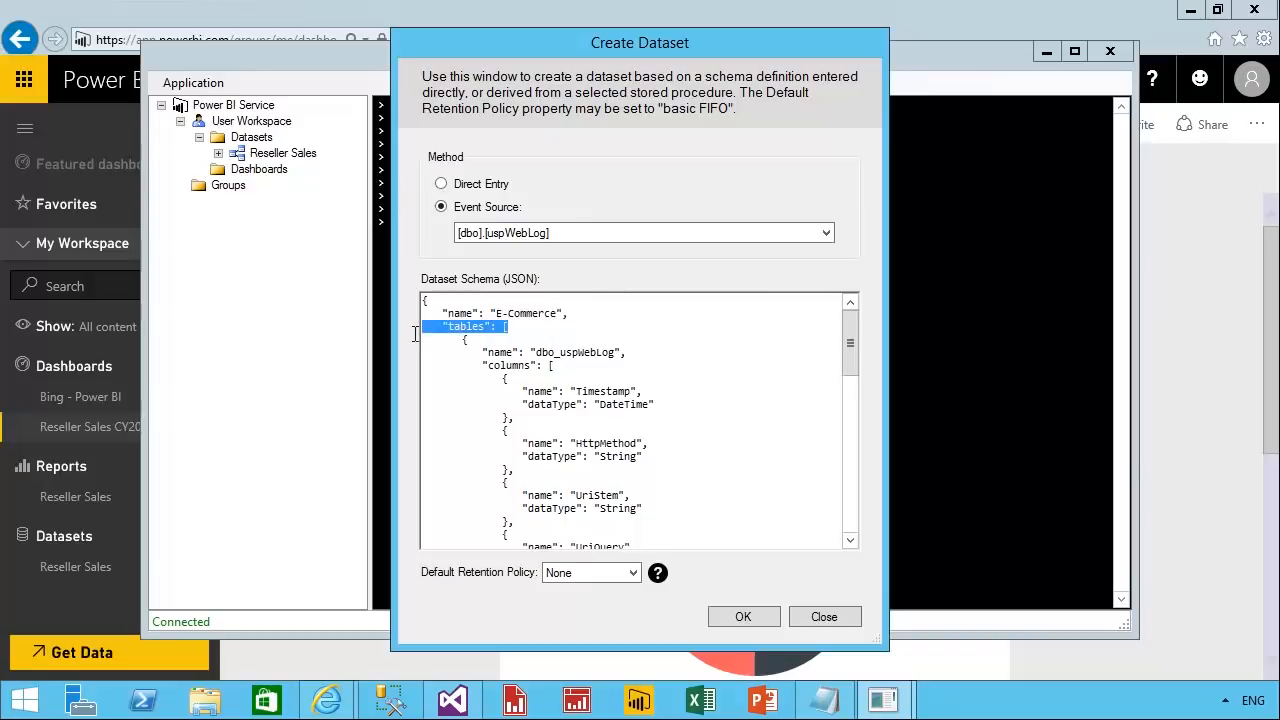
{"action": "left_click_drag", "start_coordinate": [510, 327], "coordinate": [418, 329]}
{"action": "left_click", "coordinate": [587, 355]}
{"action": "key", "text": "BackSpace"}
{"action": "key", "text": "BackSpace"}
{"action": "key", "text": "BackSpace"}
{"action": "key", "text": "BackSpace"}
{"action": "key", "text": "BackSpace"}
{"action": "key", "text": "BackSpace"}
{"action": "key", "text": "BackSpace"}
Review the schema's column definitions and create the dataset with the default retention policy None.
{"action": "left_click_drag", "start_coordinate": [550, 372], "coordinate": [403, 371]}
{"action": "left_click_drag", "start_coordinate": [657, 405], "coordinate": [400, 401]}
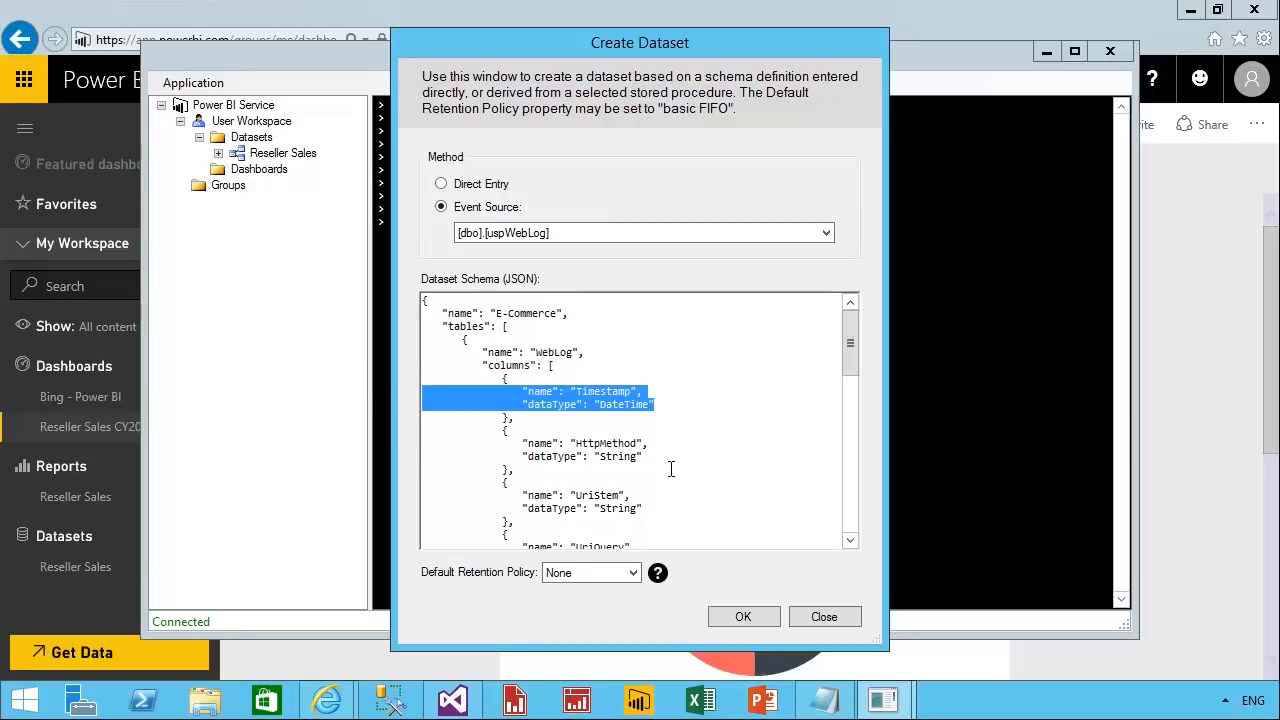
{"action": "left_click_drag", "start_coordinate": [655, 458], "coordinate": [410, 450]}
{"action": "left_click_drag", "start_coordinate": [645, 510], "coordinate": [398, 503]}
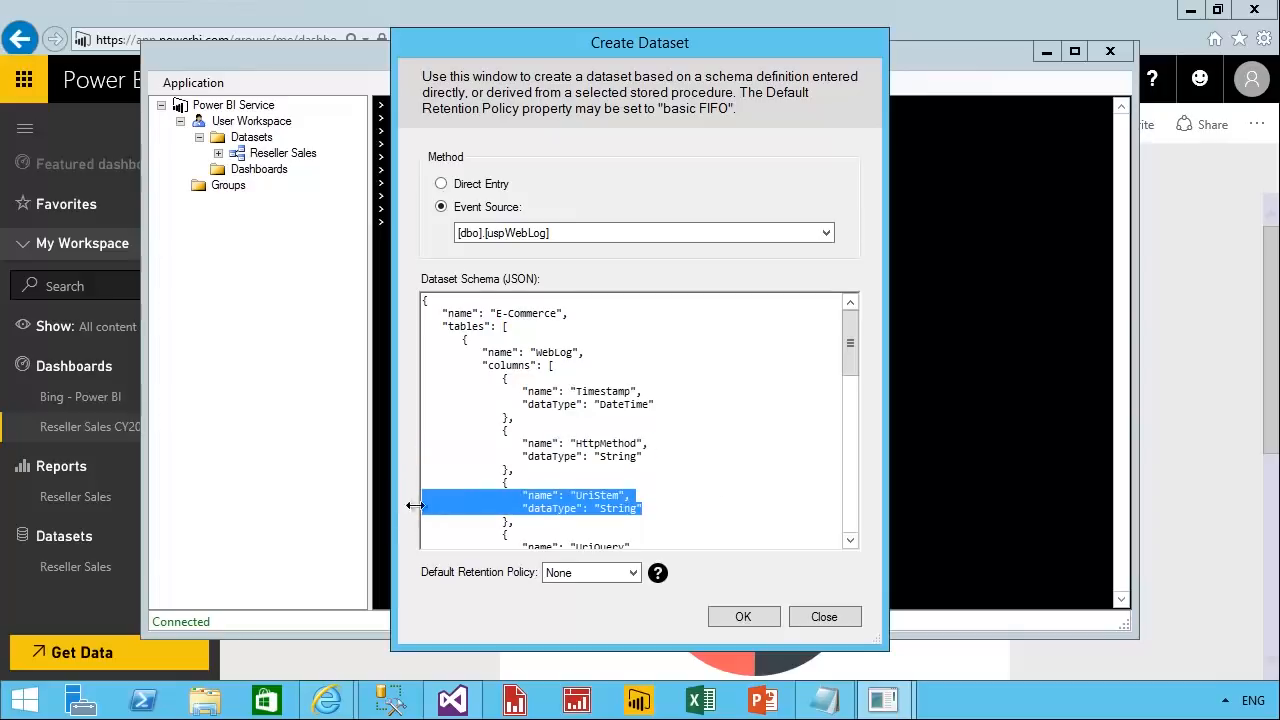
{"action": "left_click", "coordinate": [636, 577]}
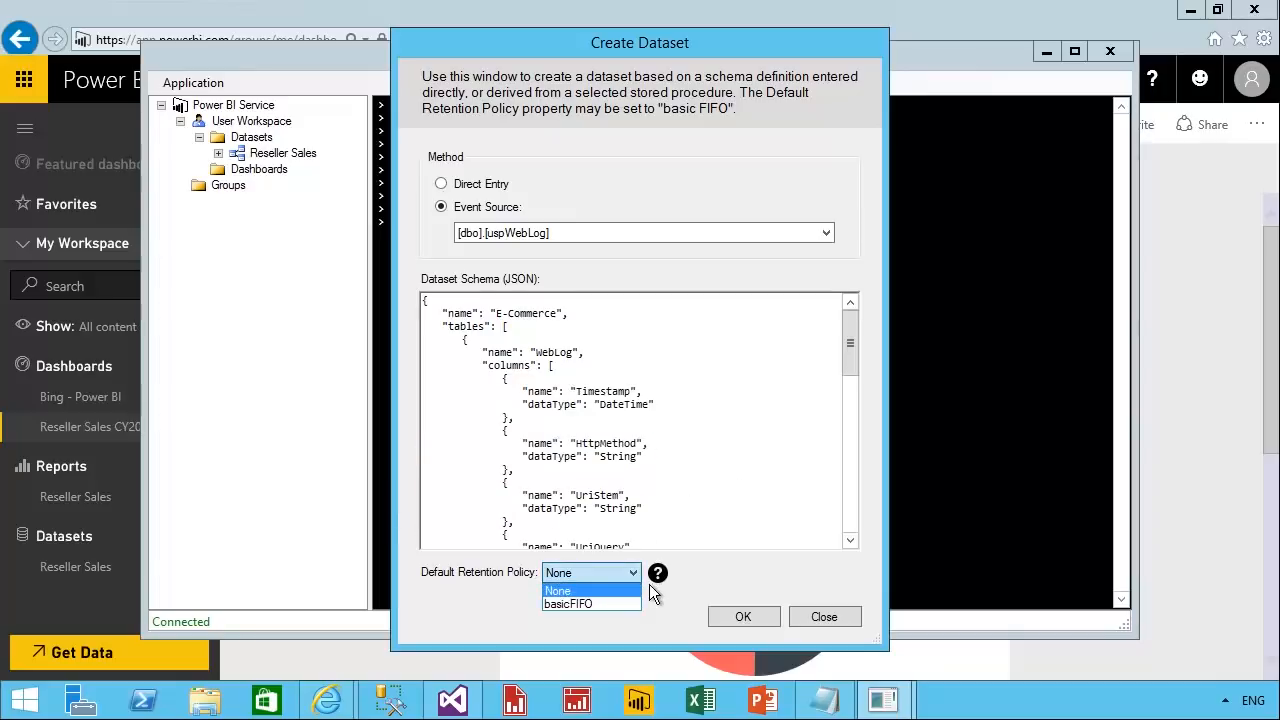
{"action": "left_click", "coordinate": [624, 614]}
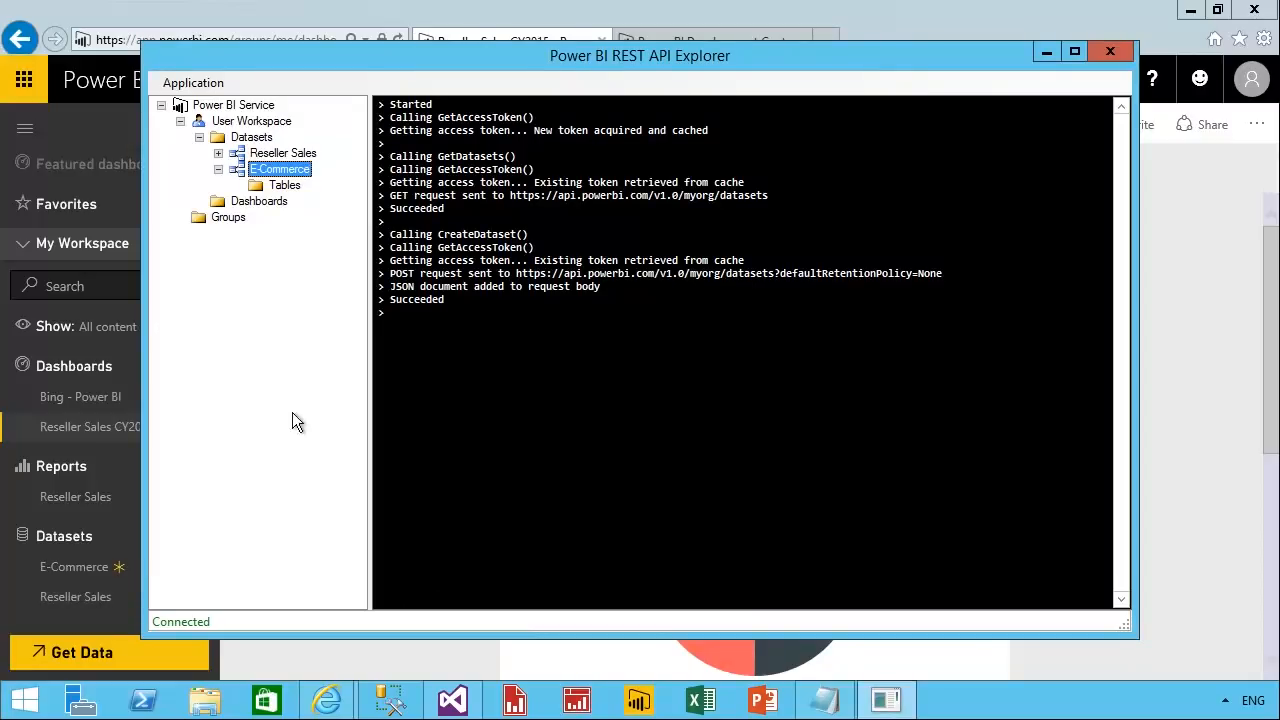
Retrieve the tables of the E-Commerce dataset and select the WebLog table.
{"action": "right_click", "coordinate": [290, 198]}
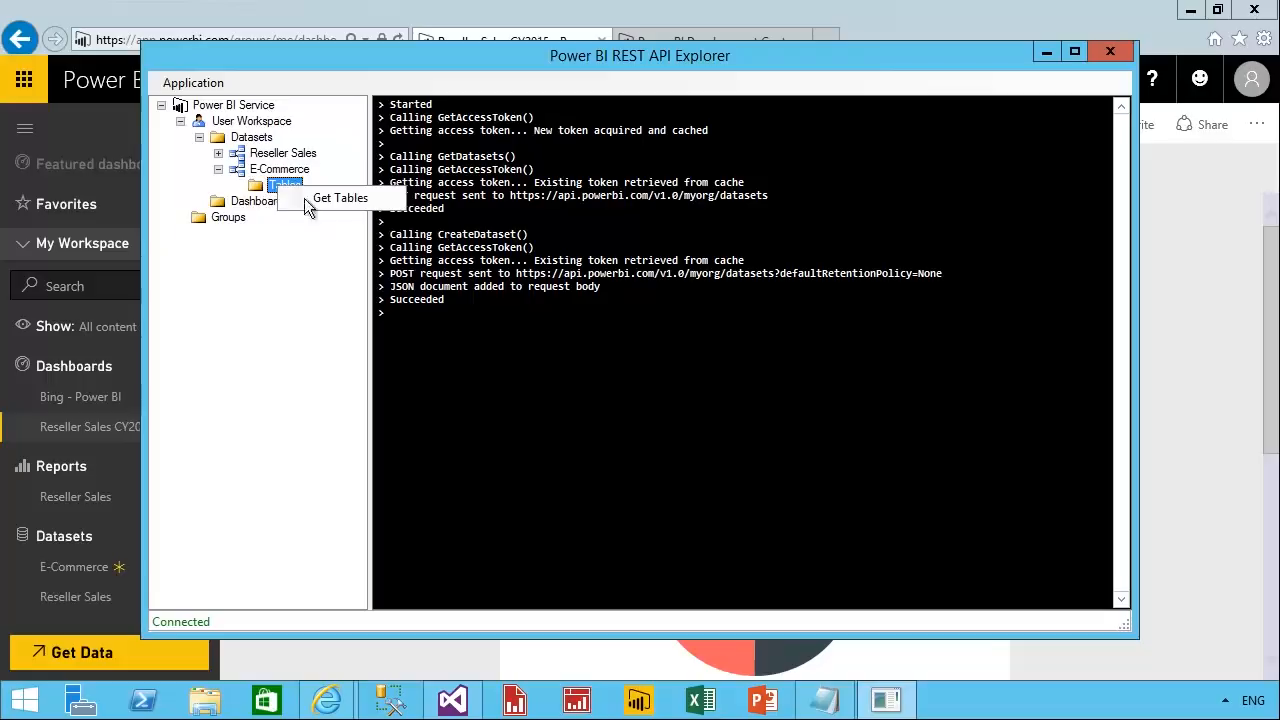
{"action": "left_click", "coordinate": [308, 198]}
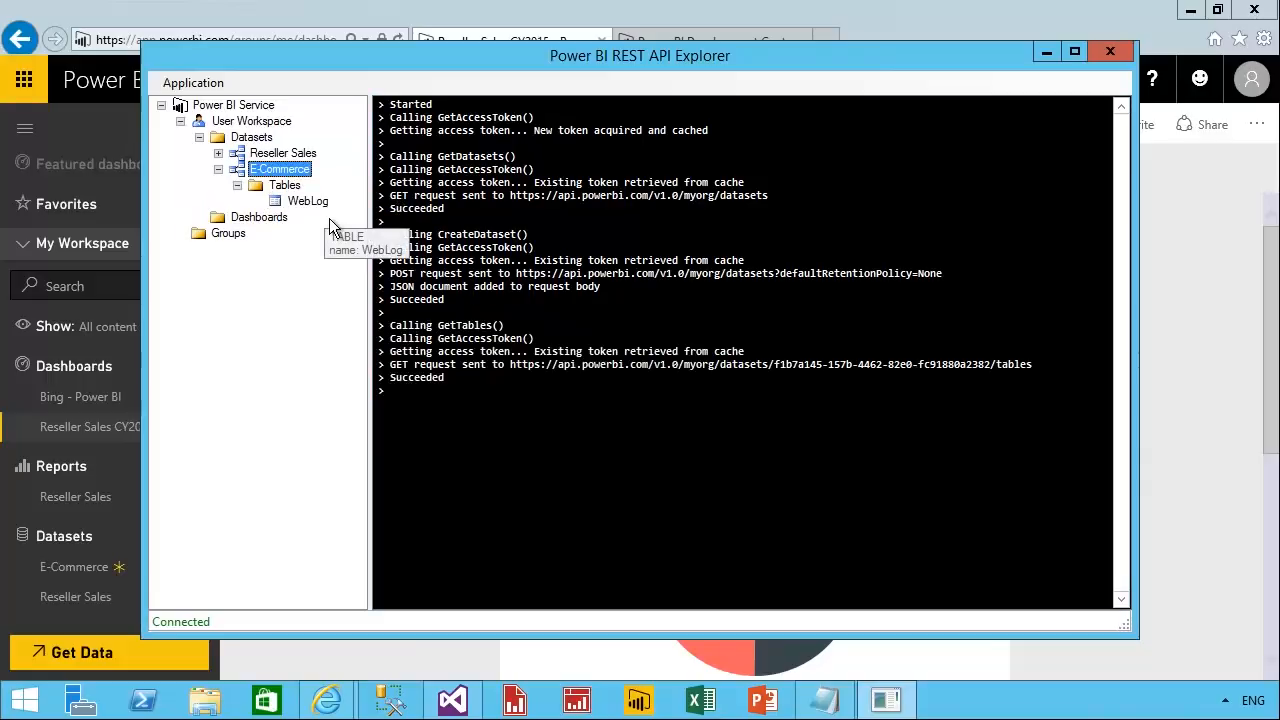
{"action": "left_click", "coordinate": [308, 201]}
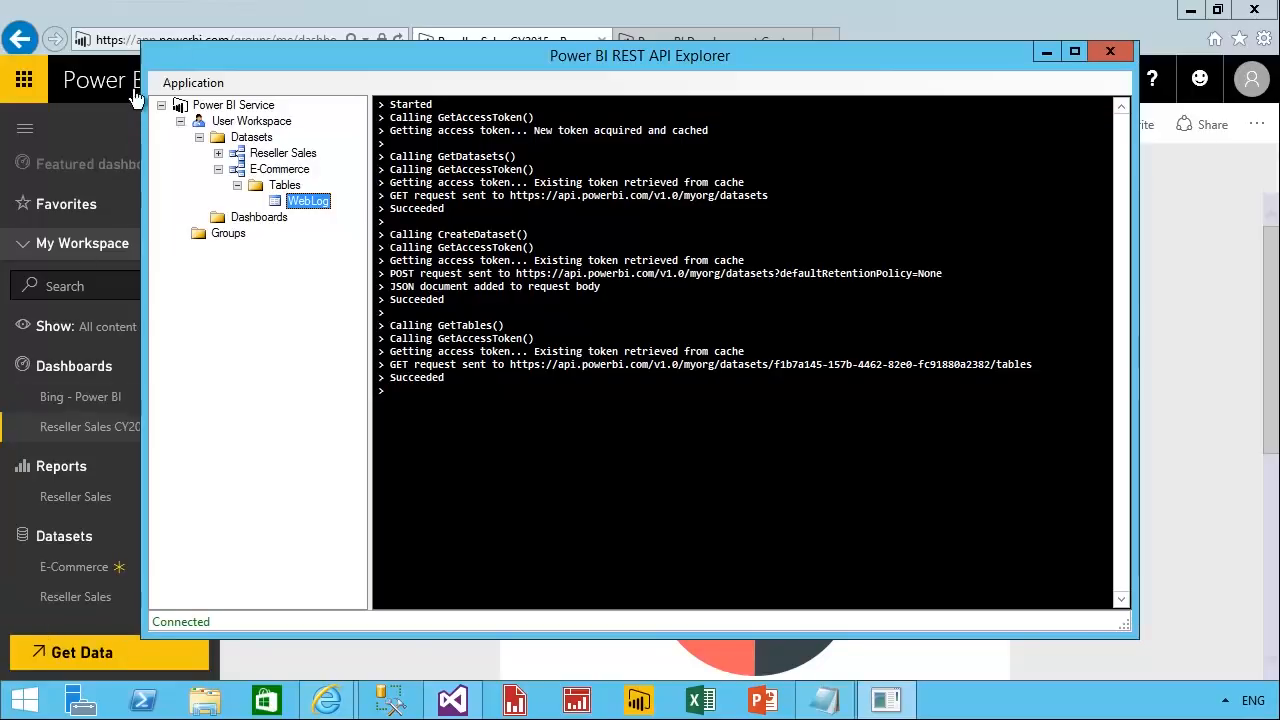
Switch to Power BI in the browser, open the E-Commerce dataset and add a visual of the Product field to the report page.
{"action": "left_click", "coordinate": [183, 30]}
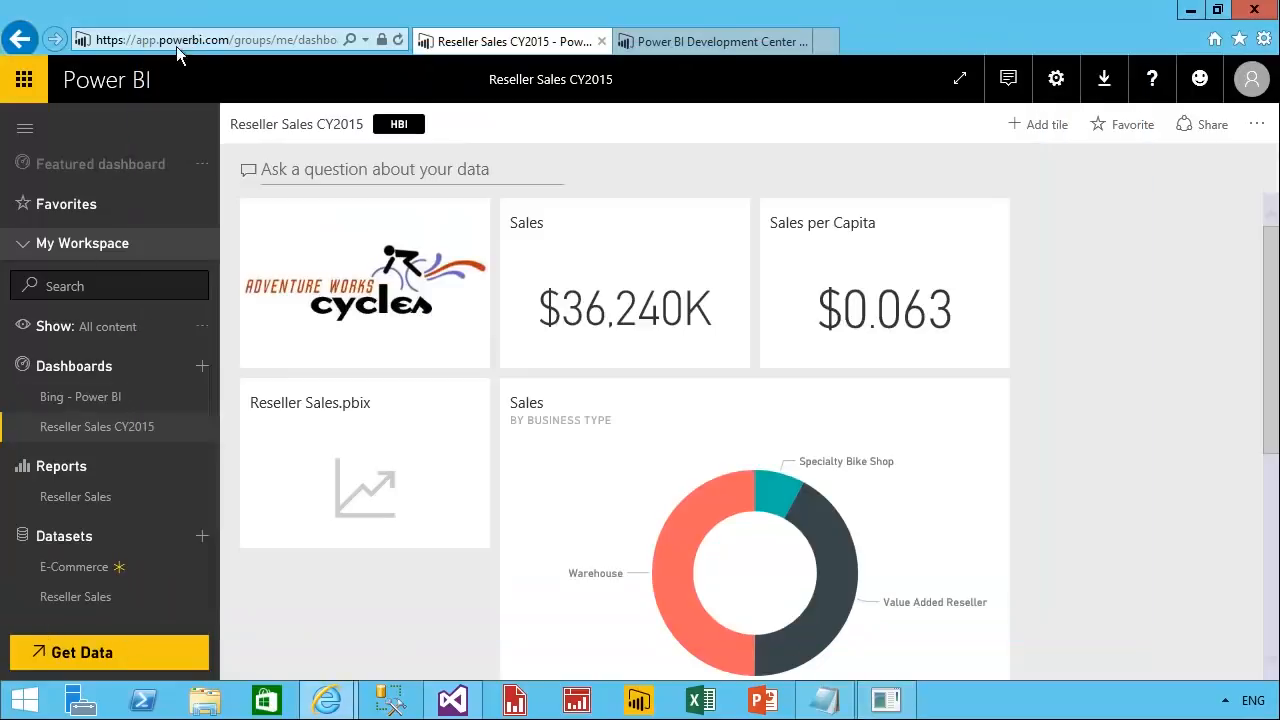
{"action": "left_click", "coordinate": [93, 595]}
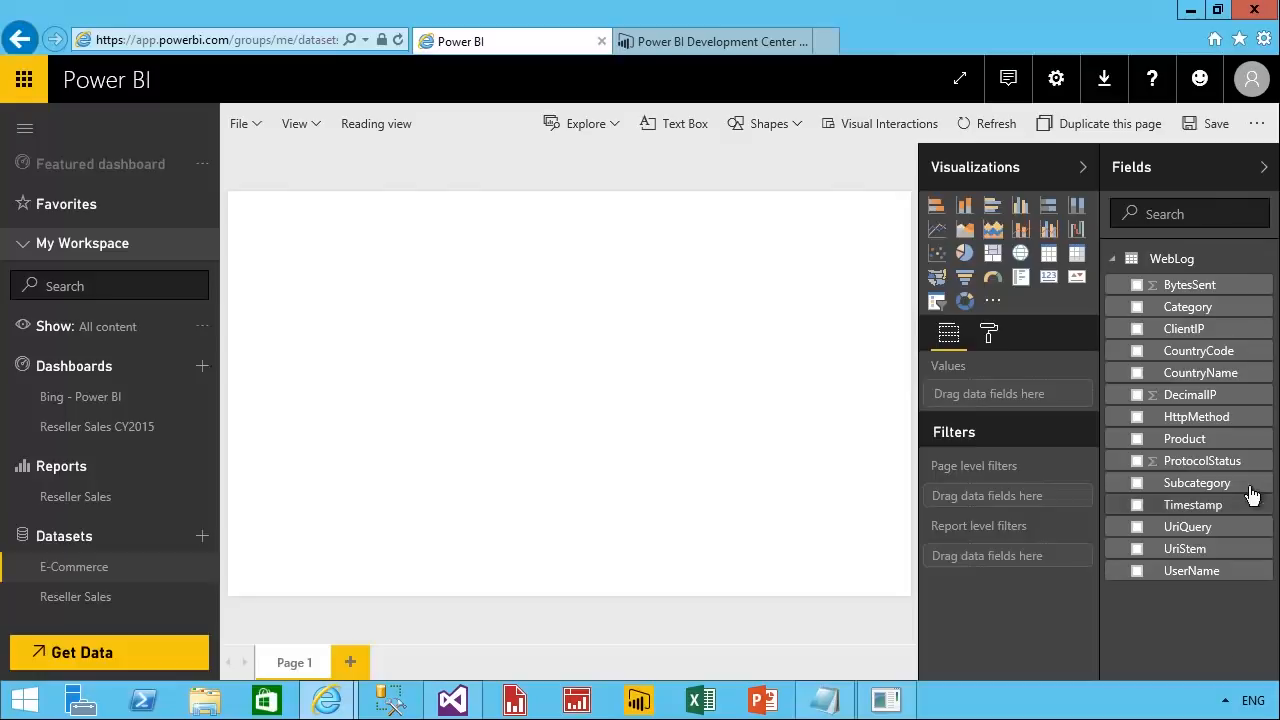
{"action": "left_click_drag", "start_coordinate": [1200, 440], "coordinate": [434, 233]}
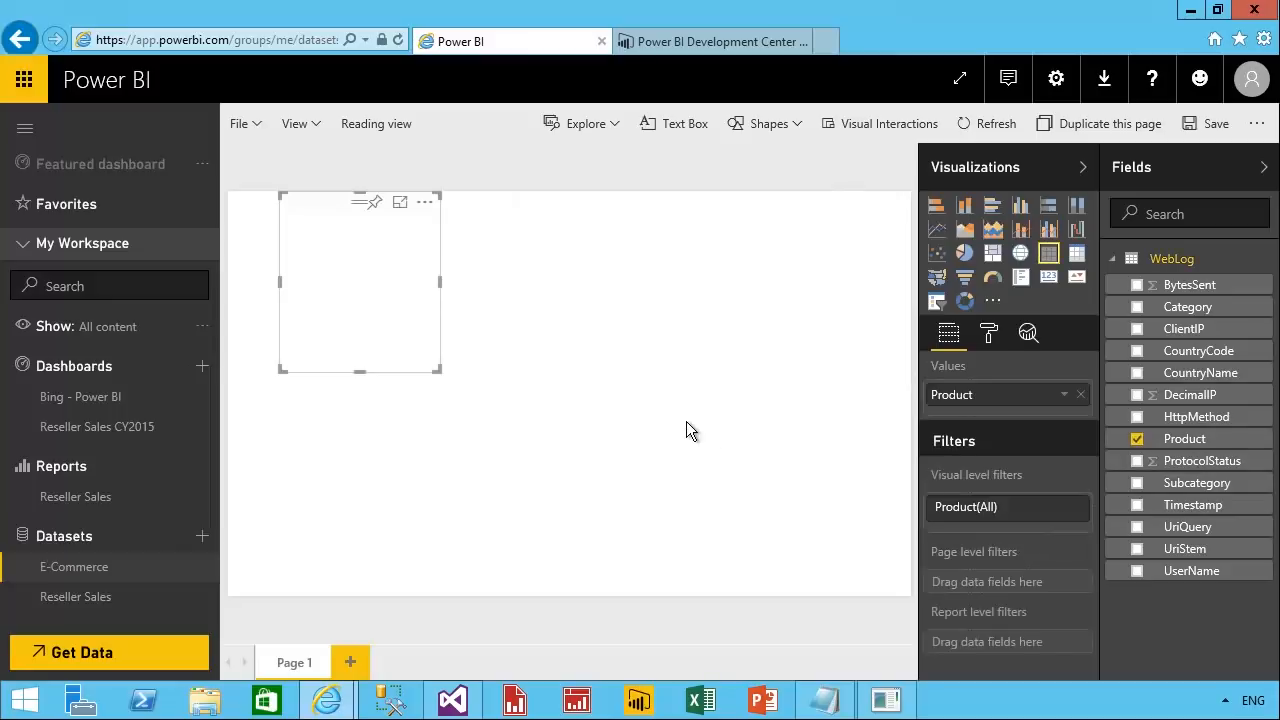
Convert the Product visual to a card and fit it into the report page's upper-left corner.
{"action": "left_click_drag", "start_coordinate": [340, 226], "coordinate": [314, 247]}
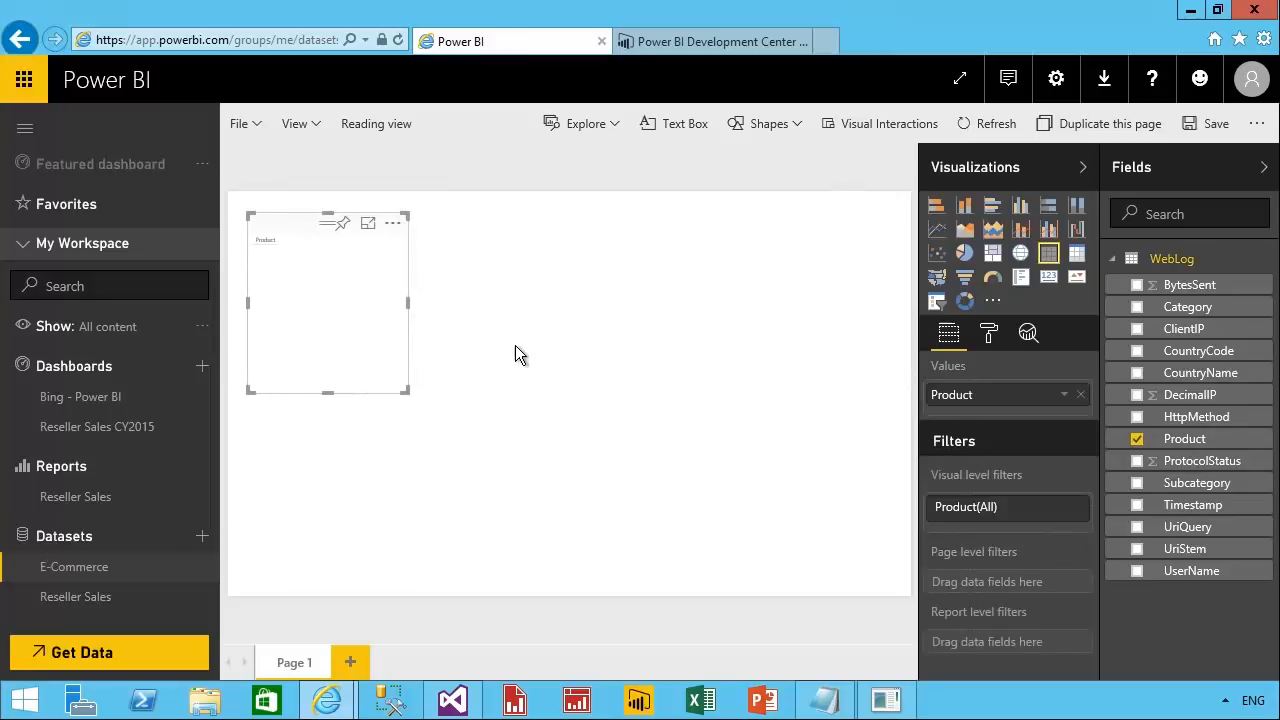
{"action": "left_click", "coordinate": [1048, 277]}
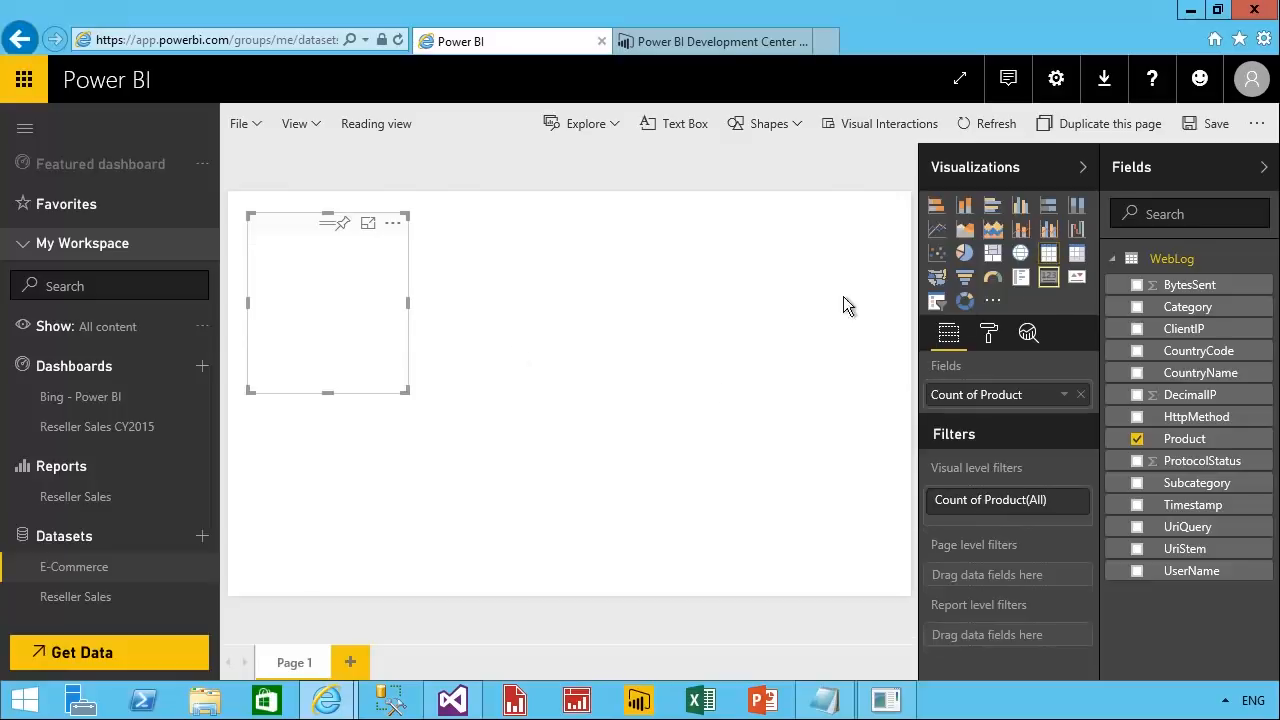
{"action": "left_click_drag", "start_coordinate": [408, 393], "coordinate": [424, 356]}
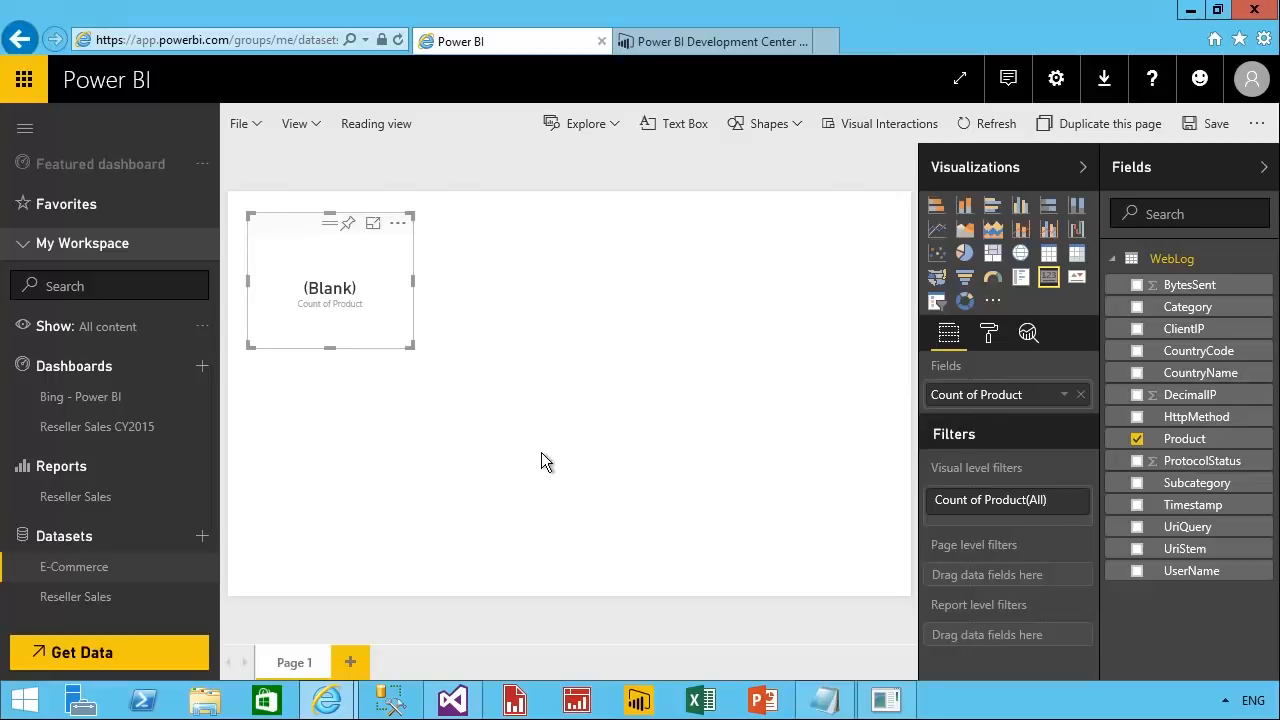
Save the report as WebLog.
{"action": "left_click", "coordinate": [1220, 127]}
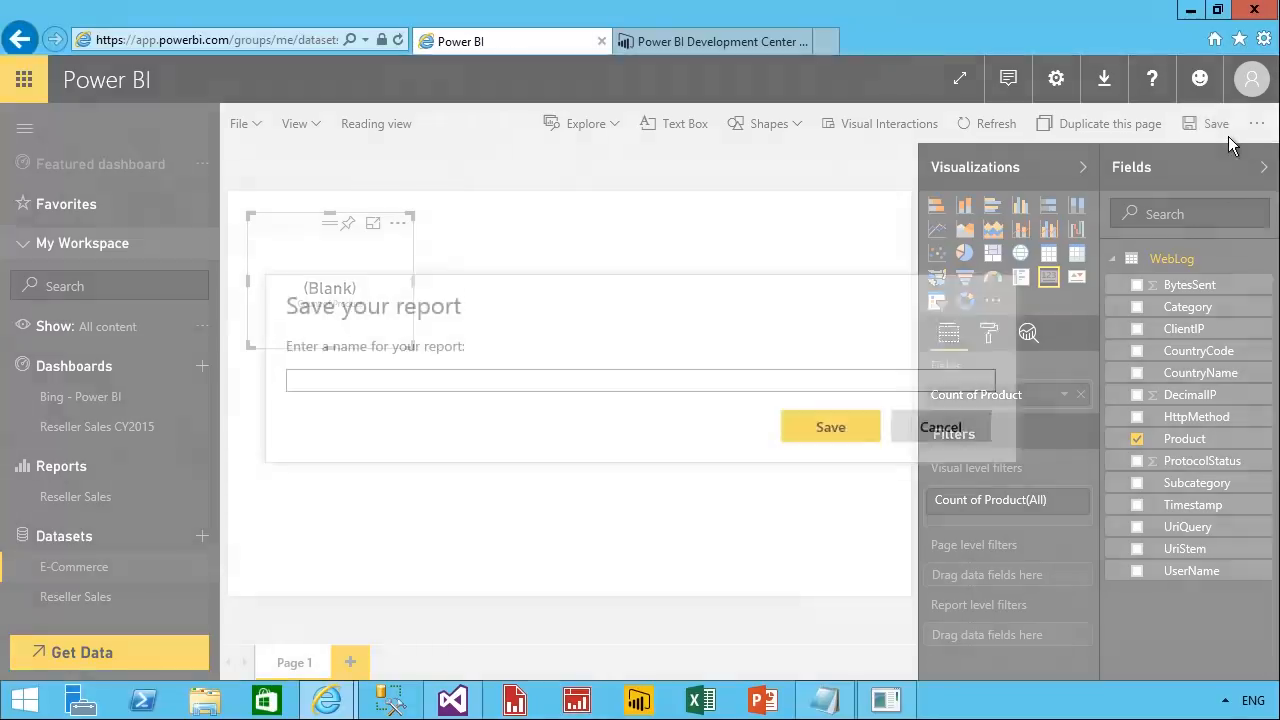
{"action": "type", "text": "WebLog"}
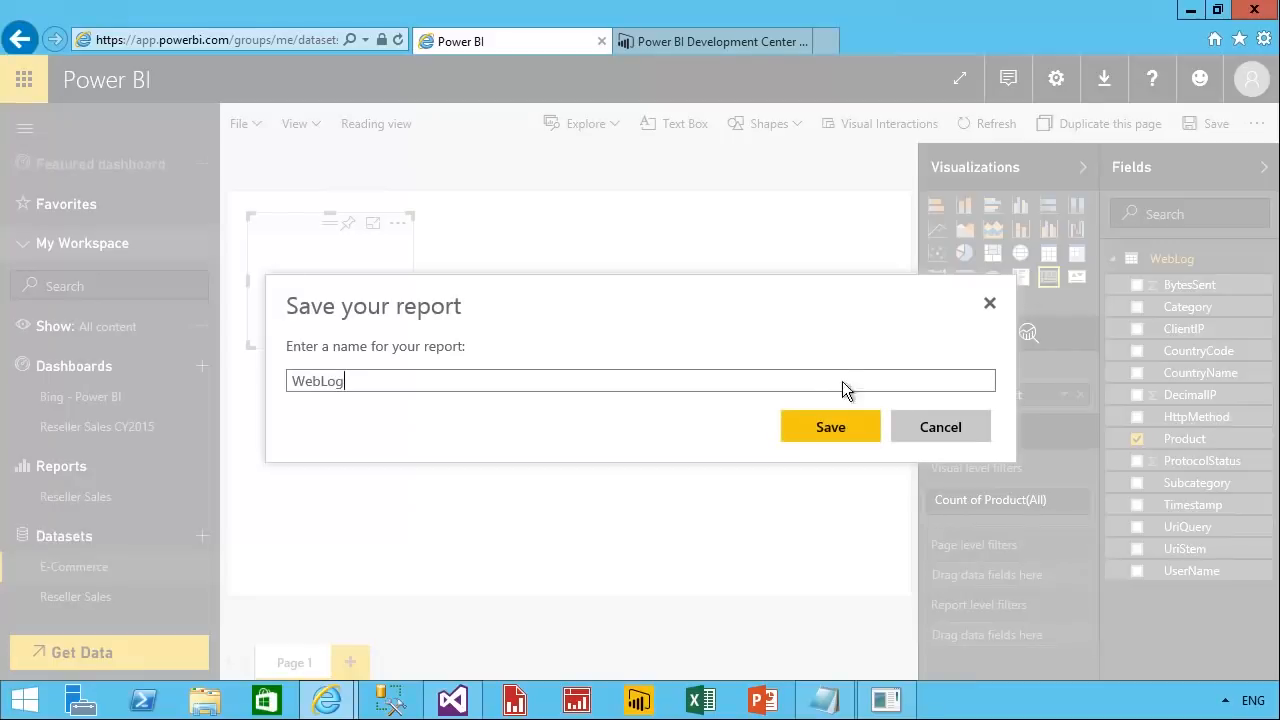
{"action": "left_click", "coordinate": [852, 428]}
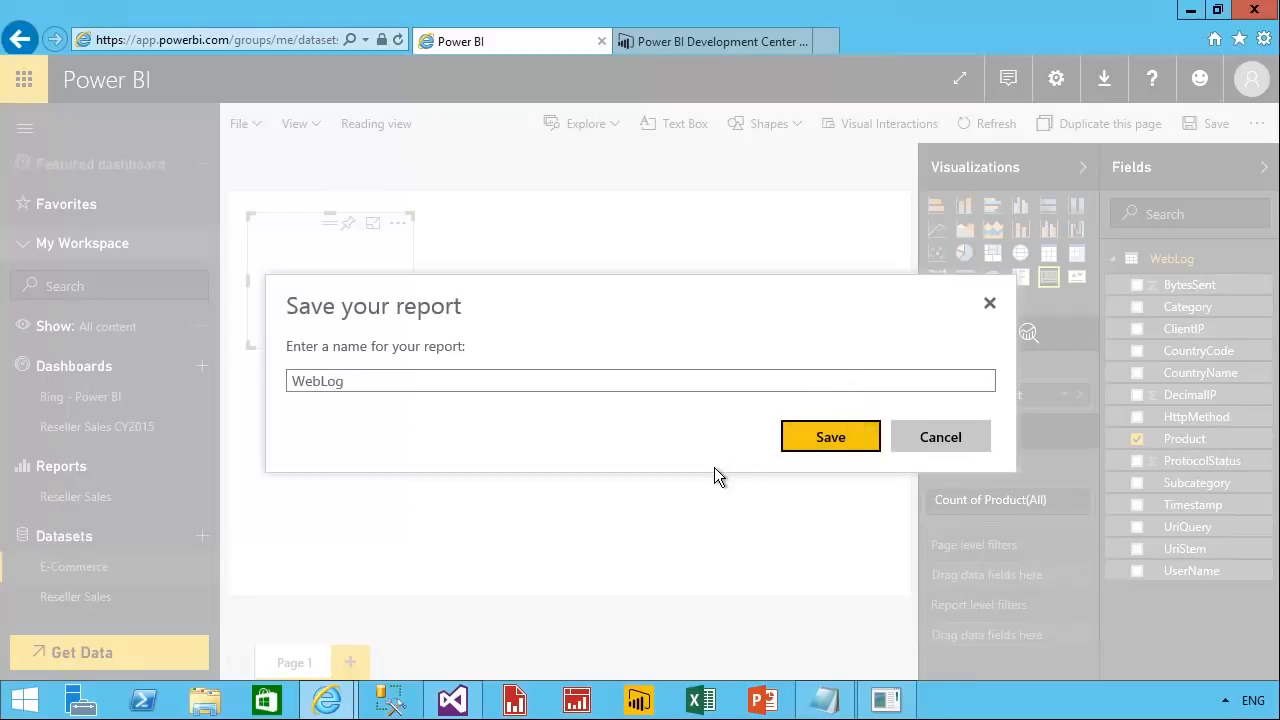
{"action": "left_click", "coordinate": [840, 446]}
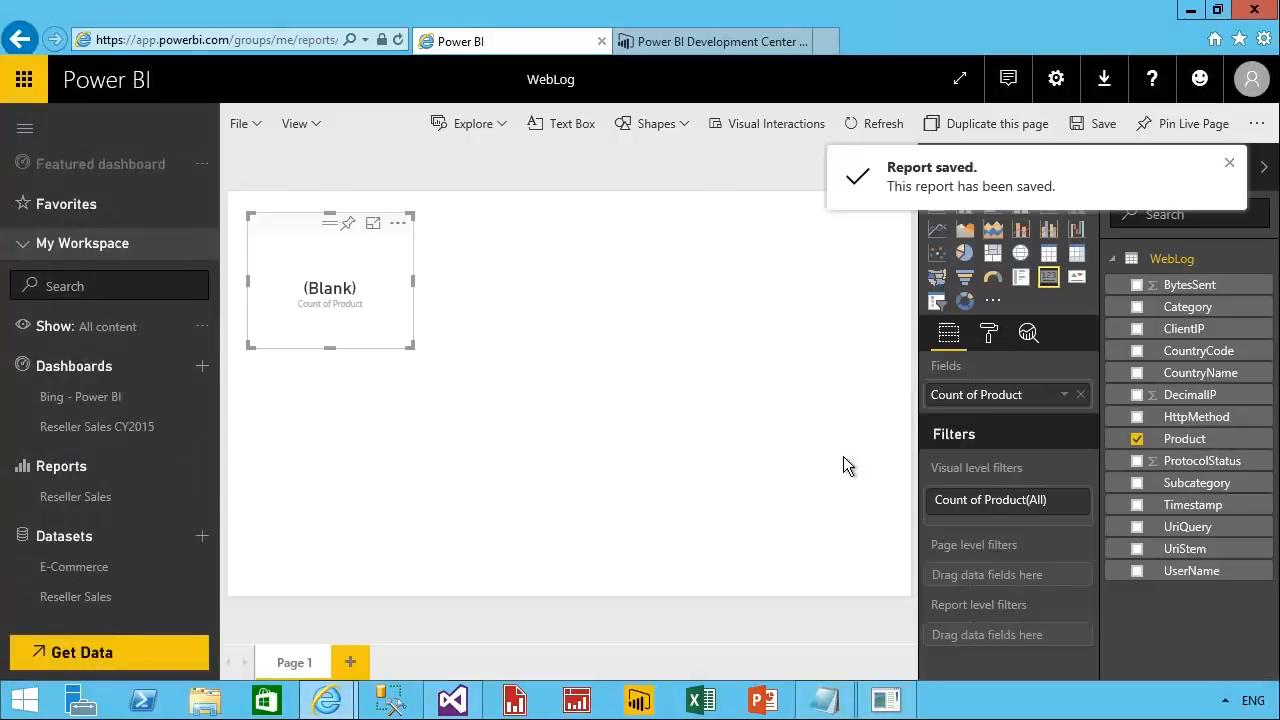
Pin the Count of Product card to the existing Reseller Sales CY2015 dashboard and open that dashboard.
{"action": "left_click", "coordinate": [348, 224]}
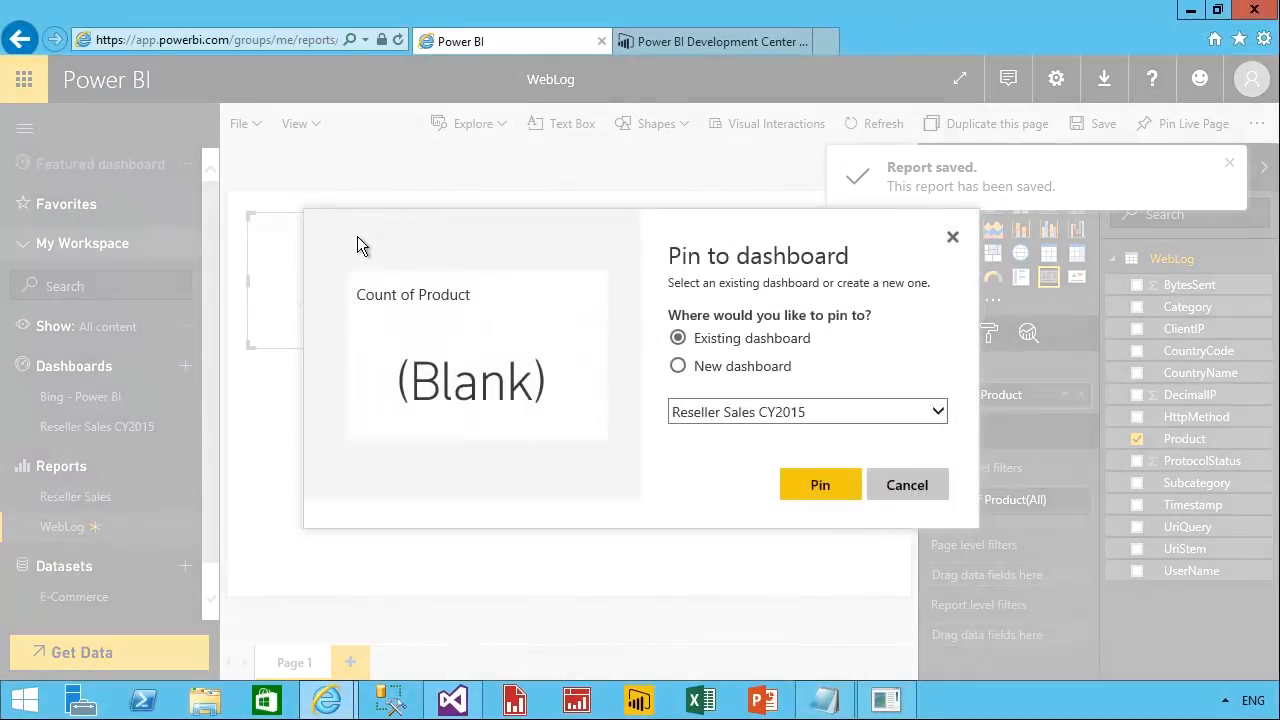
{"action": "left_click", "coordinate": [825, 487]}
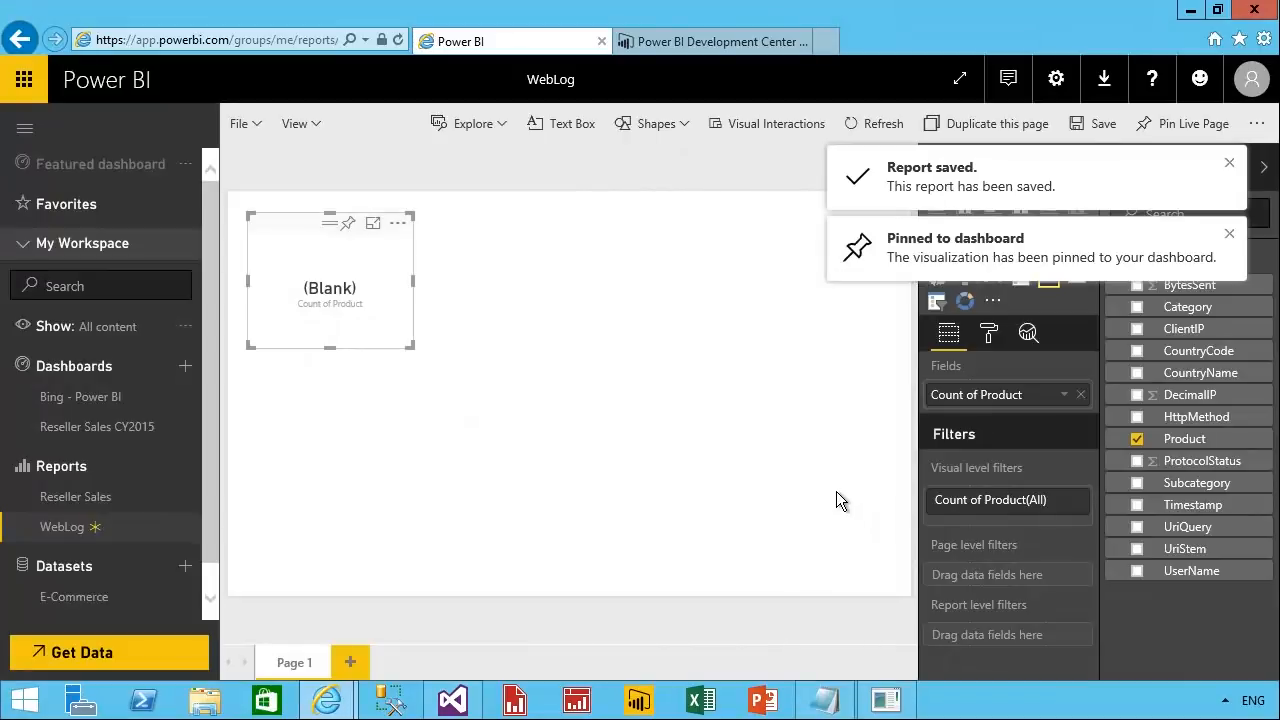
{"action": "left_click", "coordinate": [112, 444]}
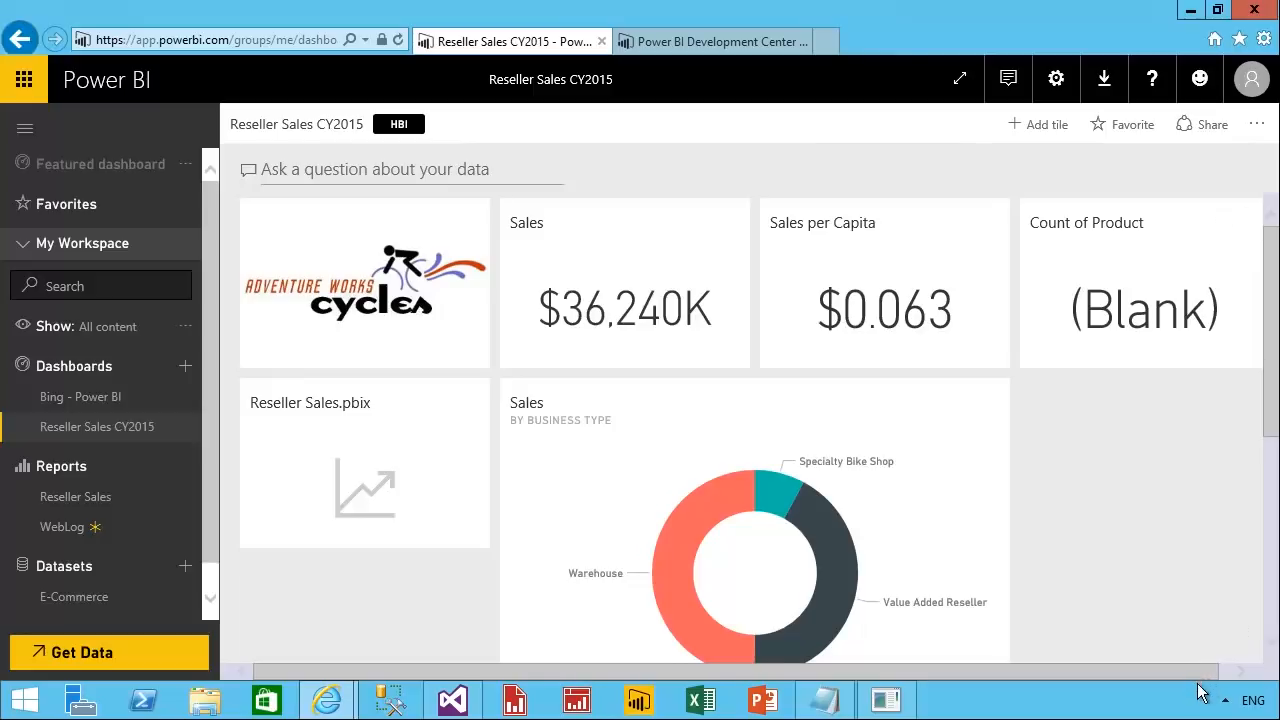
Change the title of the Count of Product tile on the dashboard to Requests.
{"action": "left_click_drag", "start_coordinate": [1198, 677], "coordinate": [1214, 677]}
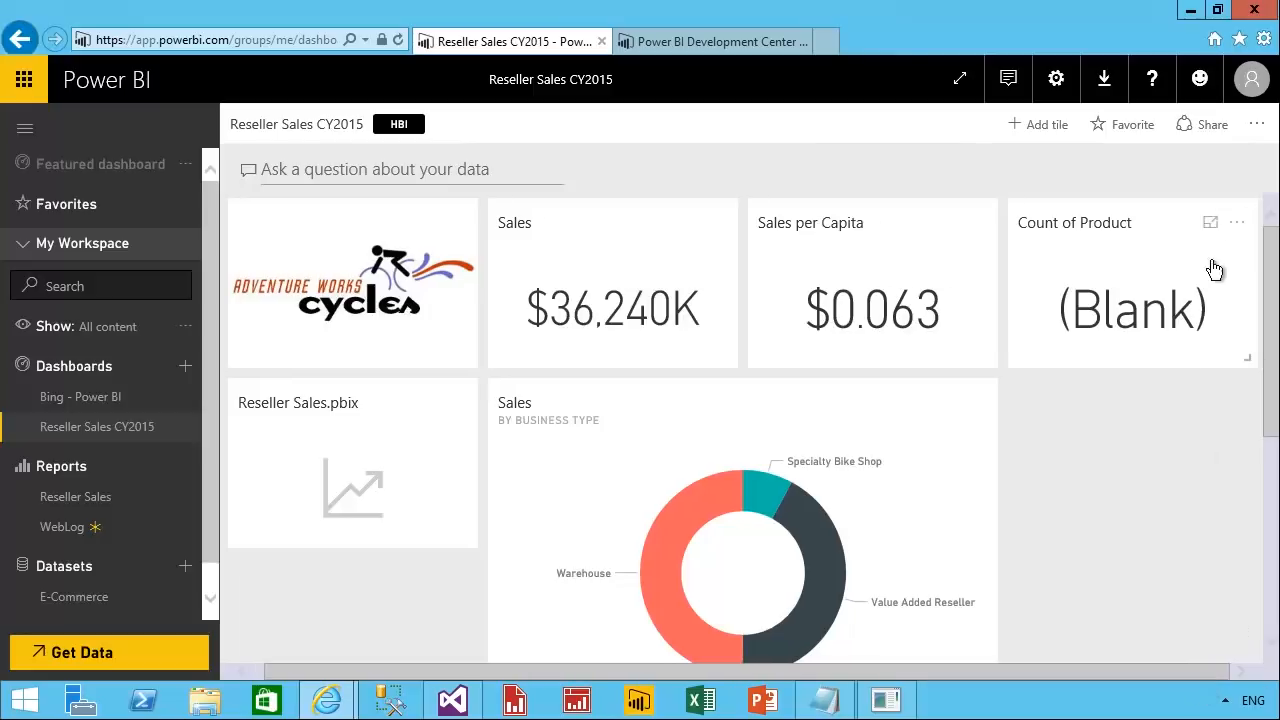
{"action": "left_click", "coordinate": [1244, 242]}
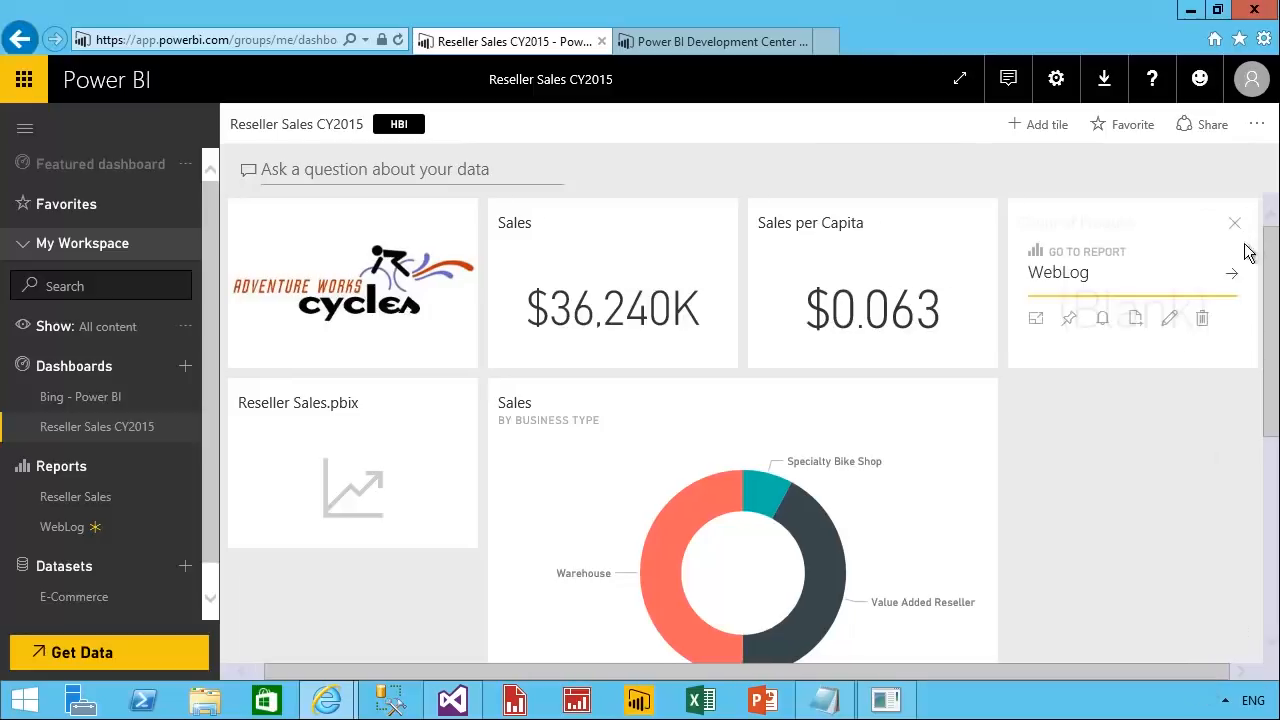
{"action": "left_click", "coordinate": [1170, 320]}
{"action": "left_click_drag", "start_coordinate": [894, 366], "coordinate": [625, 364]}
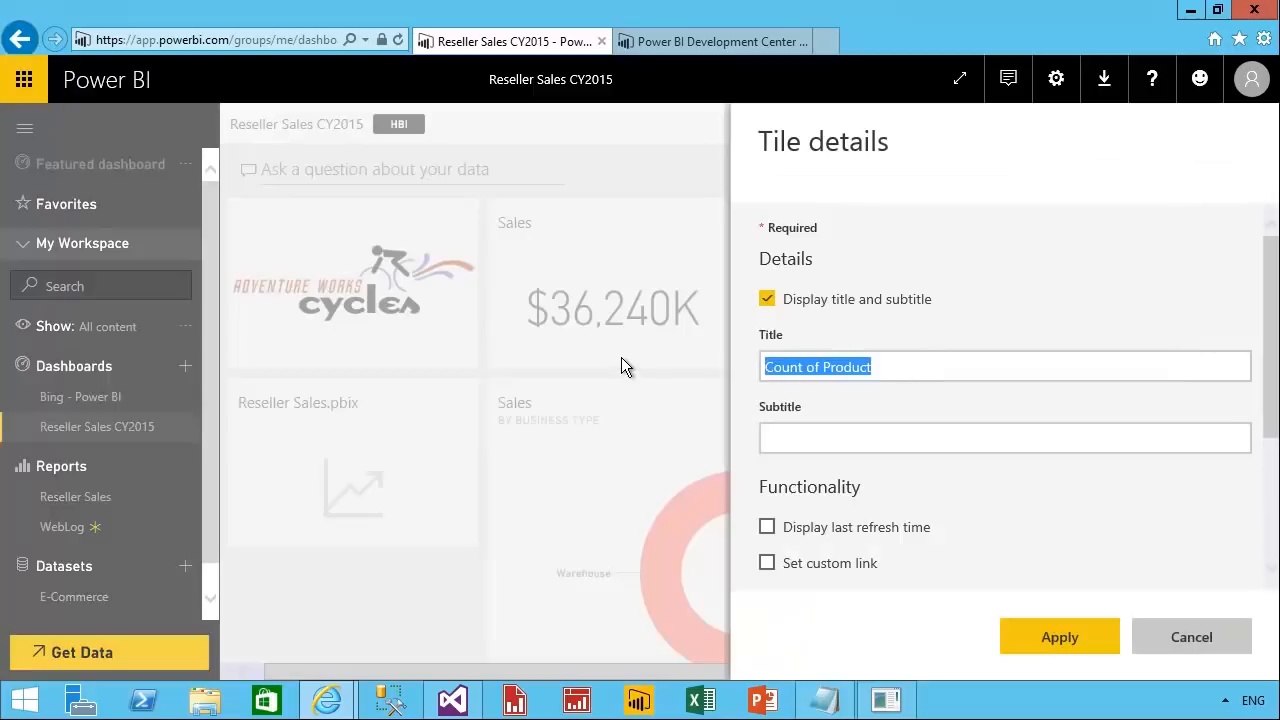
{"action": "type", "text": "Requests"}
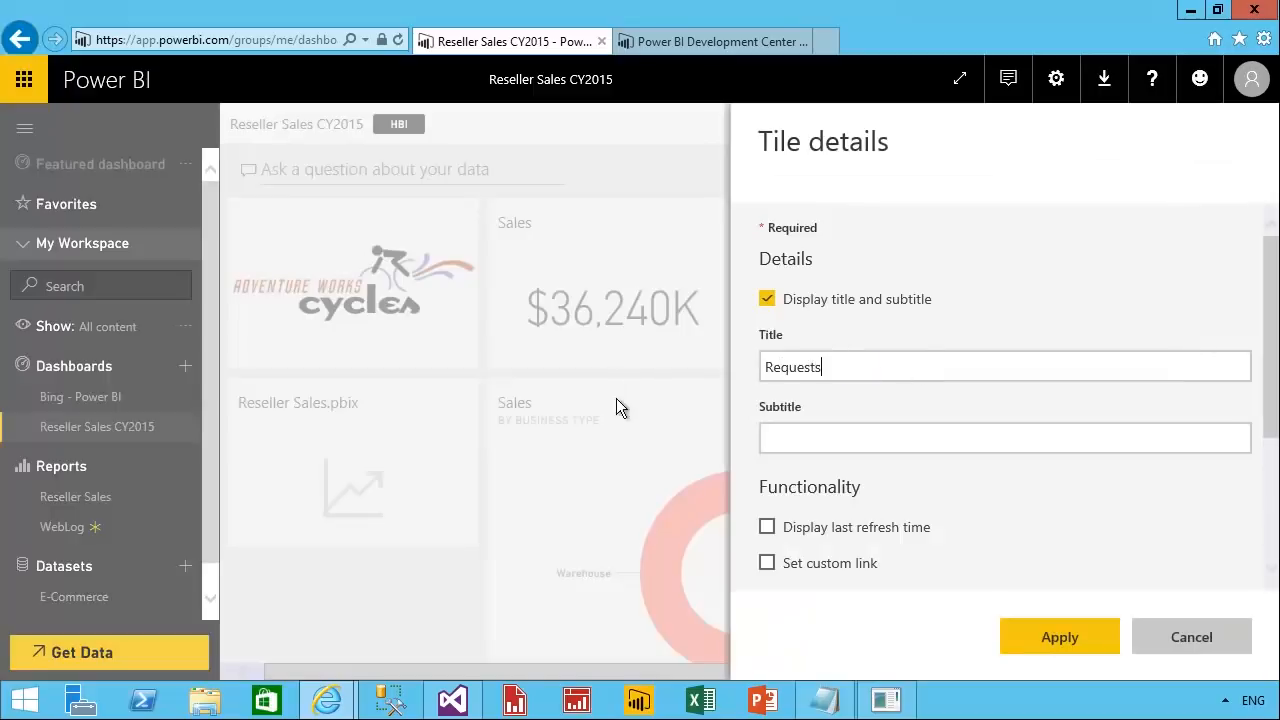
{"action": "left_click", "coordinate": [1046, 652]}
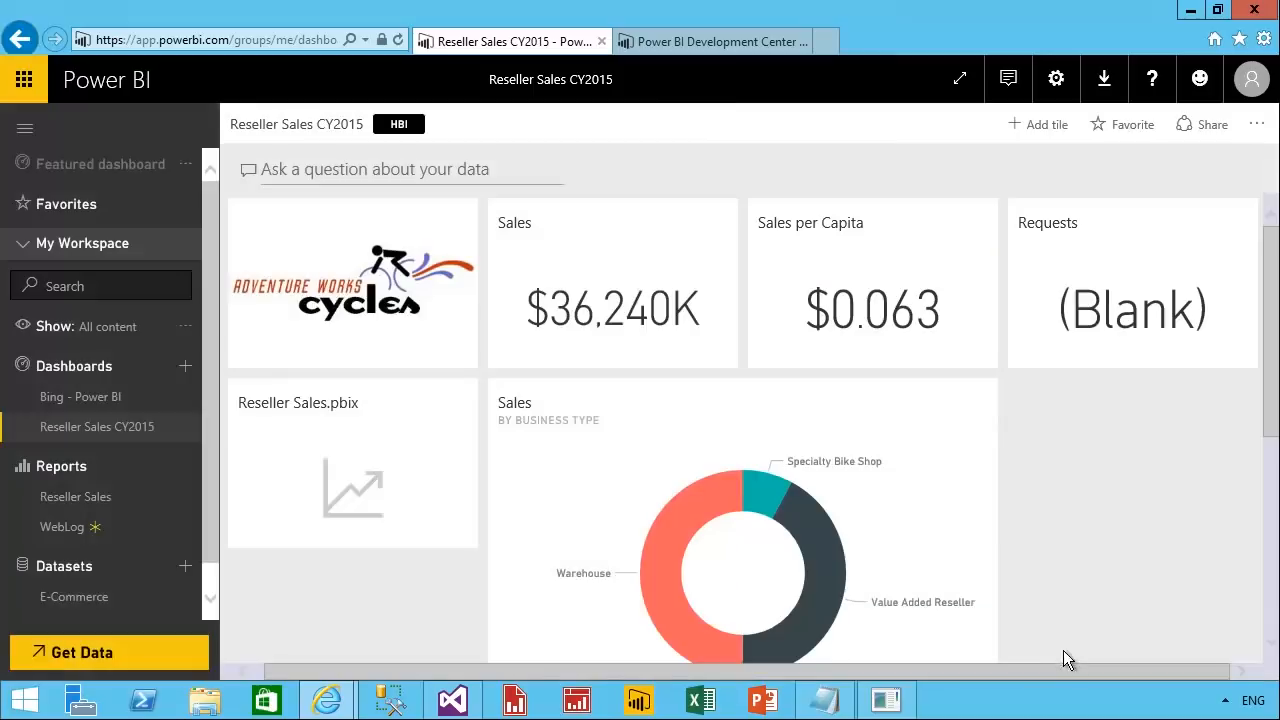
Switch to the Power BI REST API Explorer and open the JSON document push window for the E-Commerce dataset's WebLog table.
{"action": "left_click", "coordinate": [885, 700]}
{"action": "left_click_drag", "start_coordinate": [860, 69], "coordinate": [789, 74]}
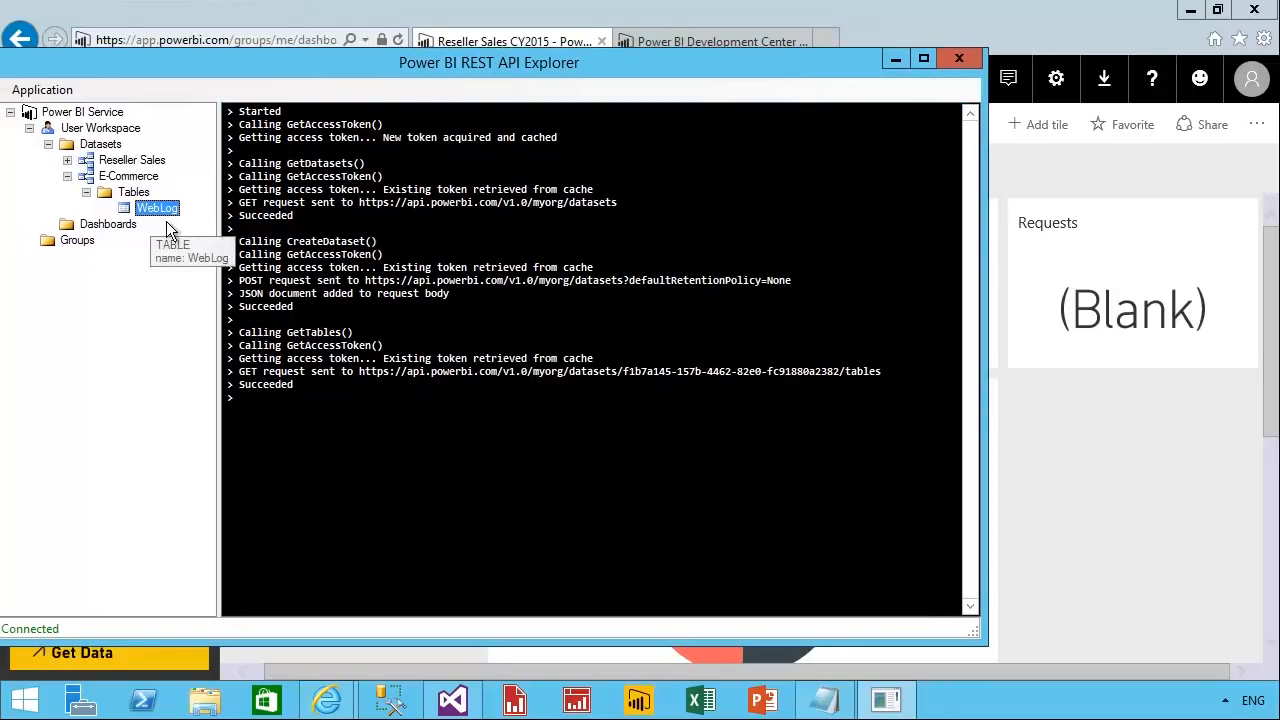
{"action": "right_click", "coordinate": [155, 210]}
{"action": "mouse_move", "coordinate": [294, 254]}
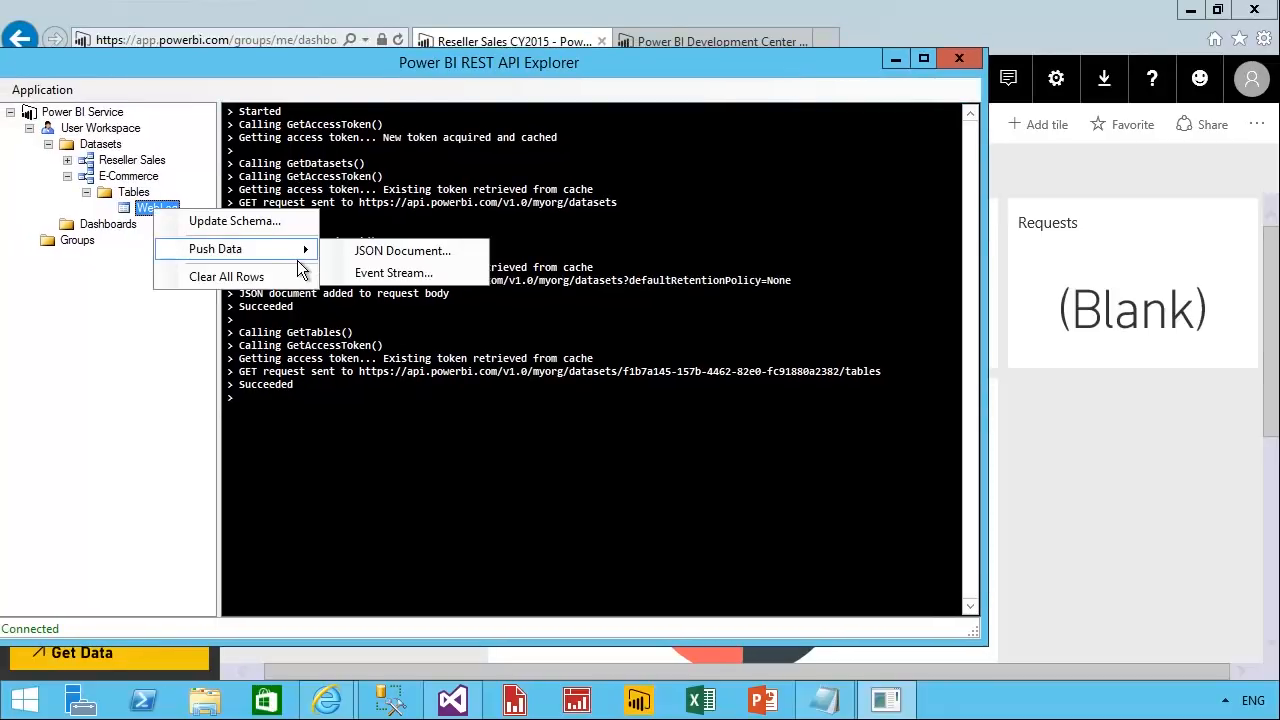
{"action": "left_click", "coordinate": [467, 260]}
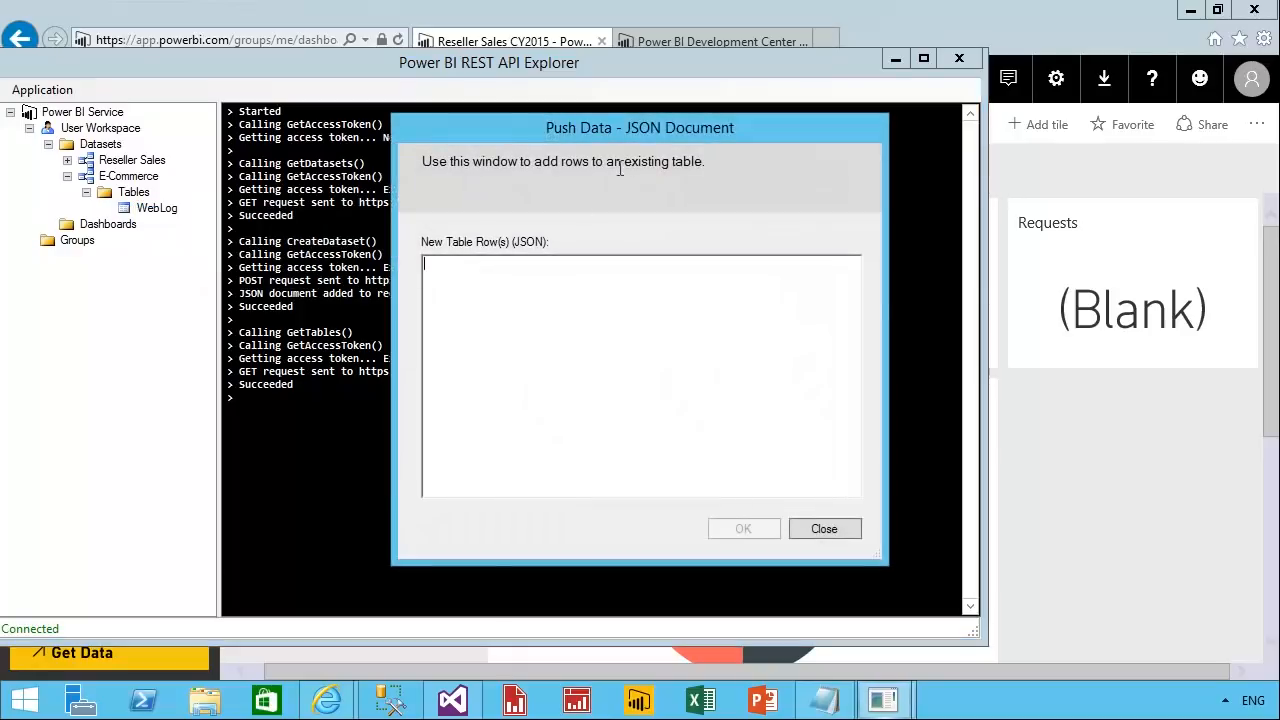
{"action": "left_click_drag", "start_coordinate": [619, 147], "coordinate": [539, 160]}
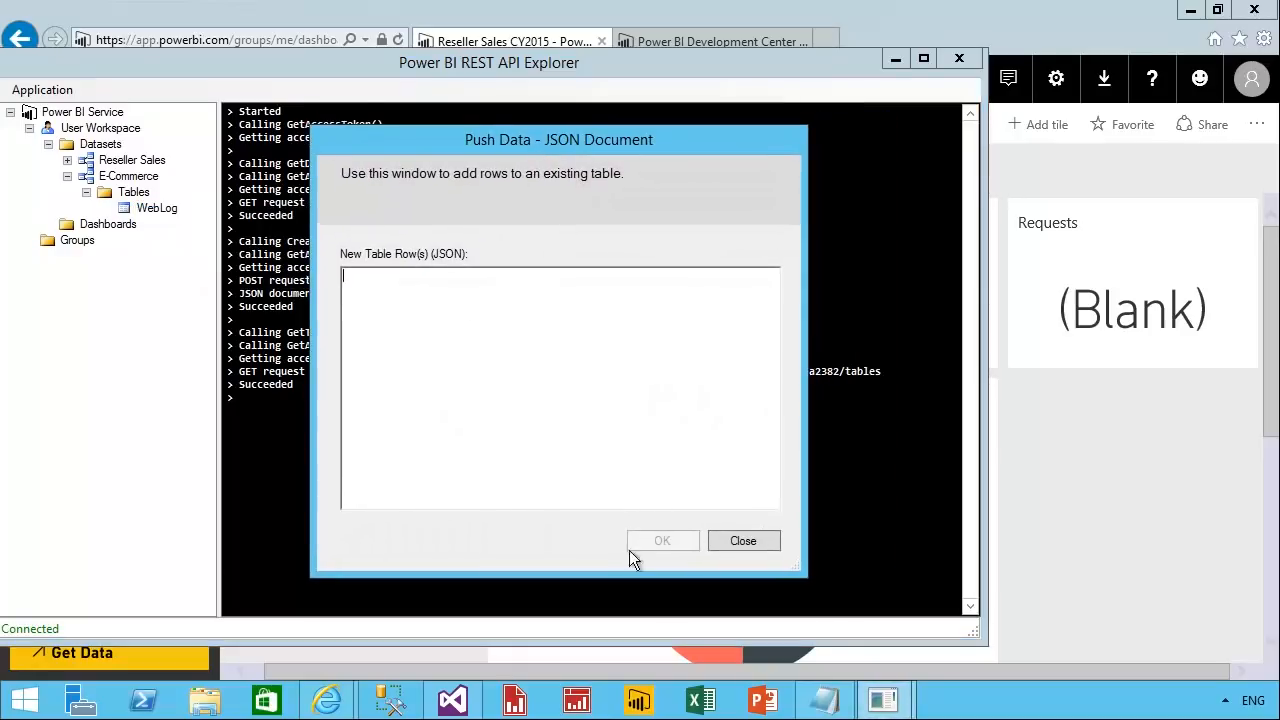
Switch to Snippets.txt in Notepad and copy the complete JSON document under the "Insert single row" heading.
{"action": "left_click", "coordinate": [848, 697]}
{"action": "left_click_drag", "start_coordinate": [215, 660], "coordinate": [148, 339]}
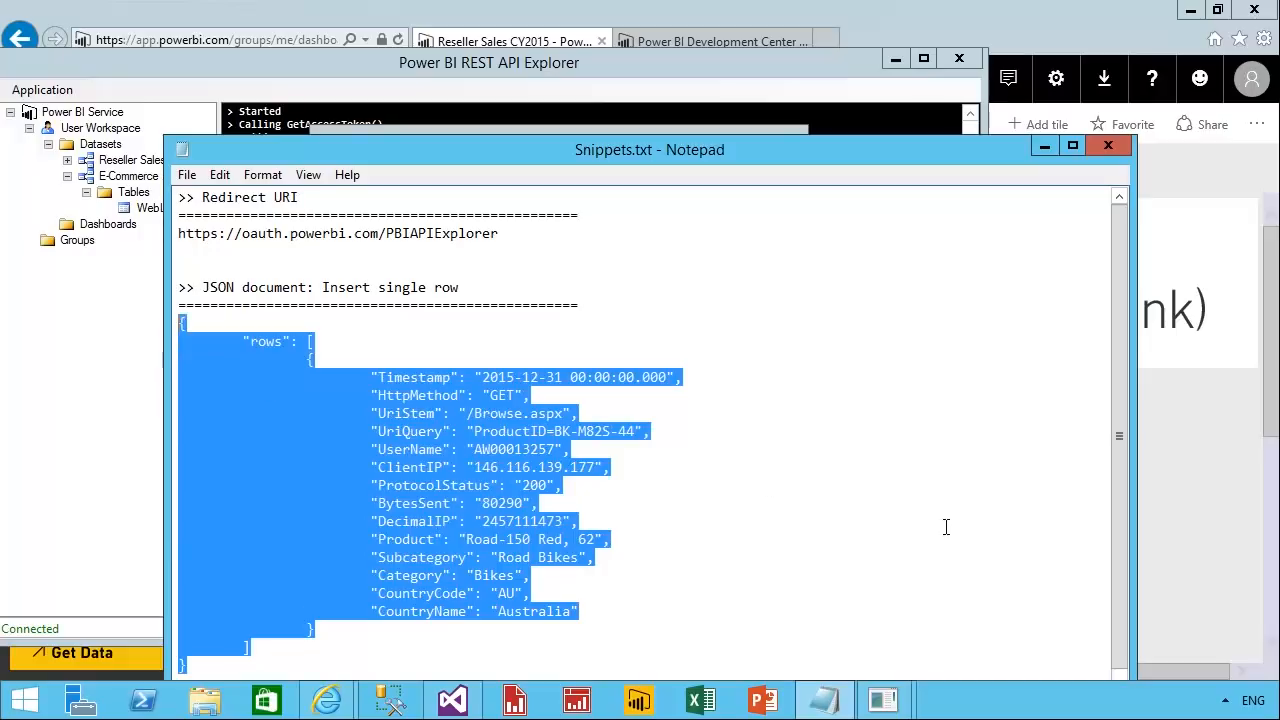
{"action": "left_click", "coordinate": [728, 419]}
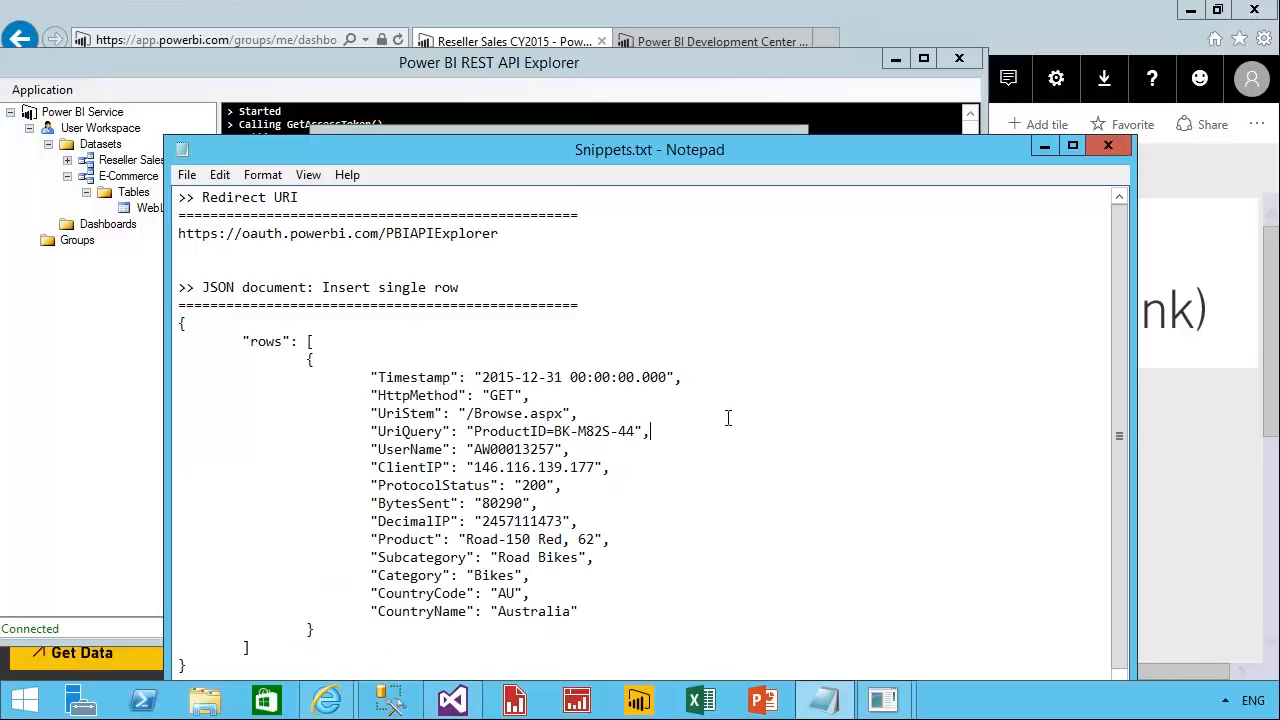
{"action": "left_click_drag", "start_coordinate": [688, 380], "coordinate": [174, 386]}
{"action": "left_click_drag", "start_coordinate": [532, 396], "coordinate": [163, 406]}
{"action": "left_click_drag", "start_coordinate": [214, 672], "coordinate": [180, 323]}
{"action": "right_click", "coordinate": [252, 424]}
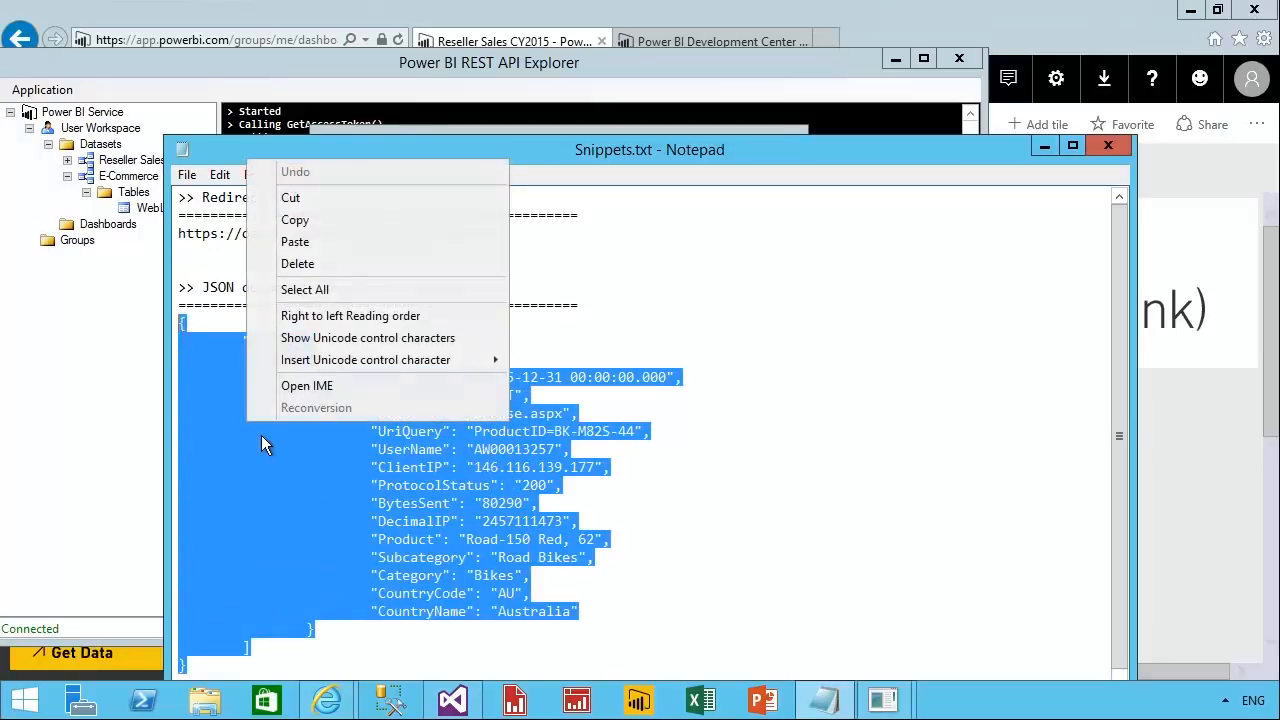
{"action": "left_click", "coordinate": [295, 219]}
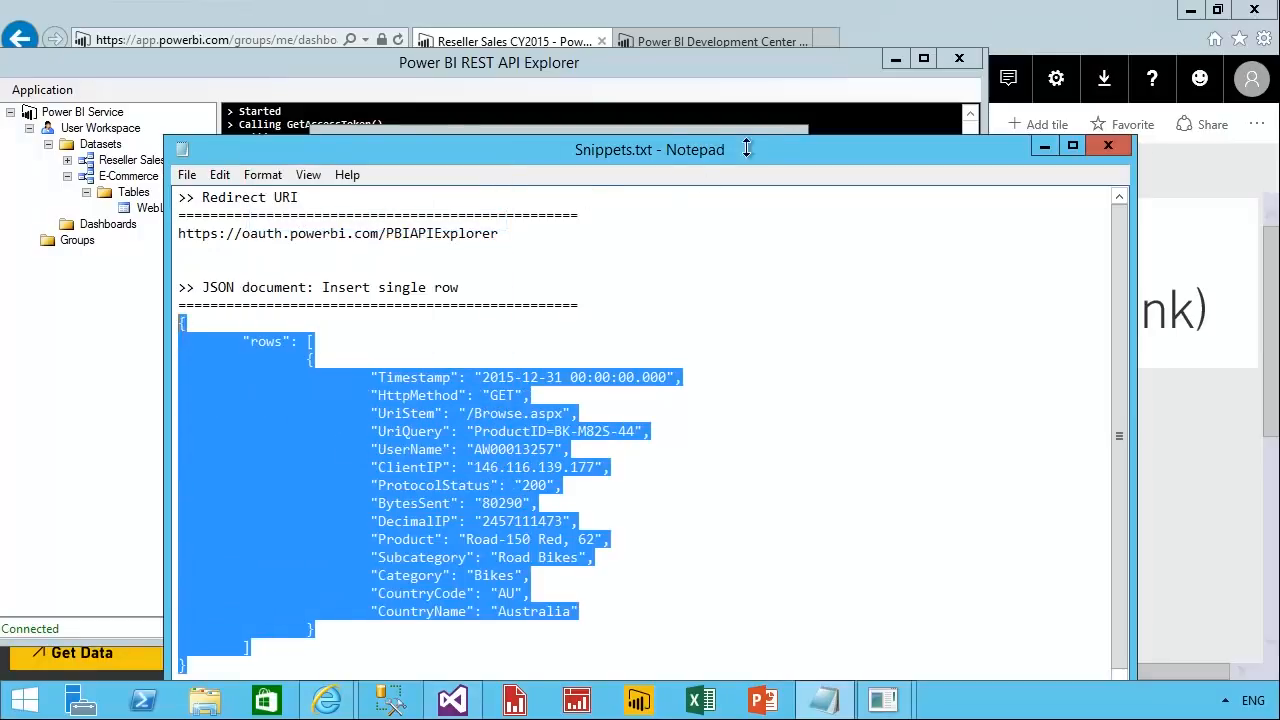
Minimize Notepad, paste the copied JSON as the new table row and push it to the WebLog table.
{"action": "left_click", "coordinate": [1044, 146]}
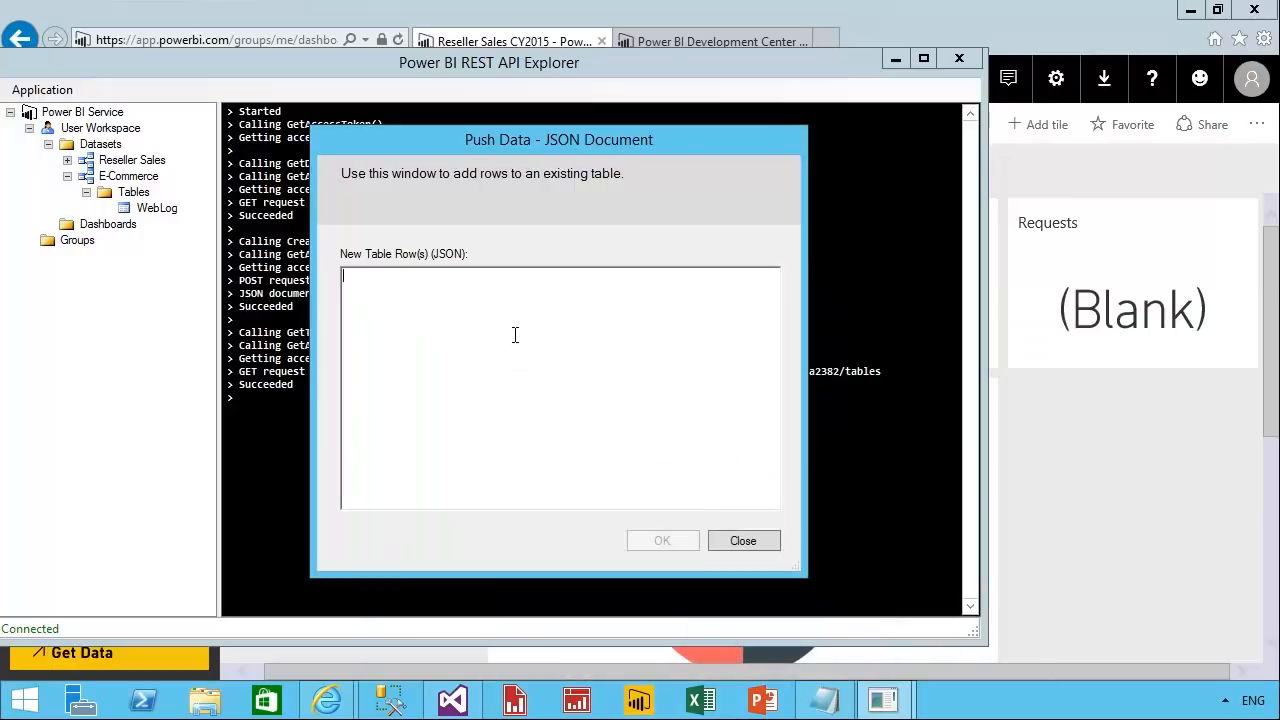
{"action": "key", "text": "ctrl+v"}
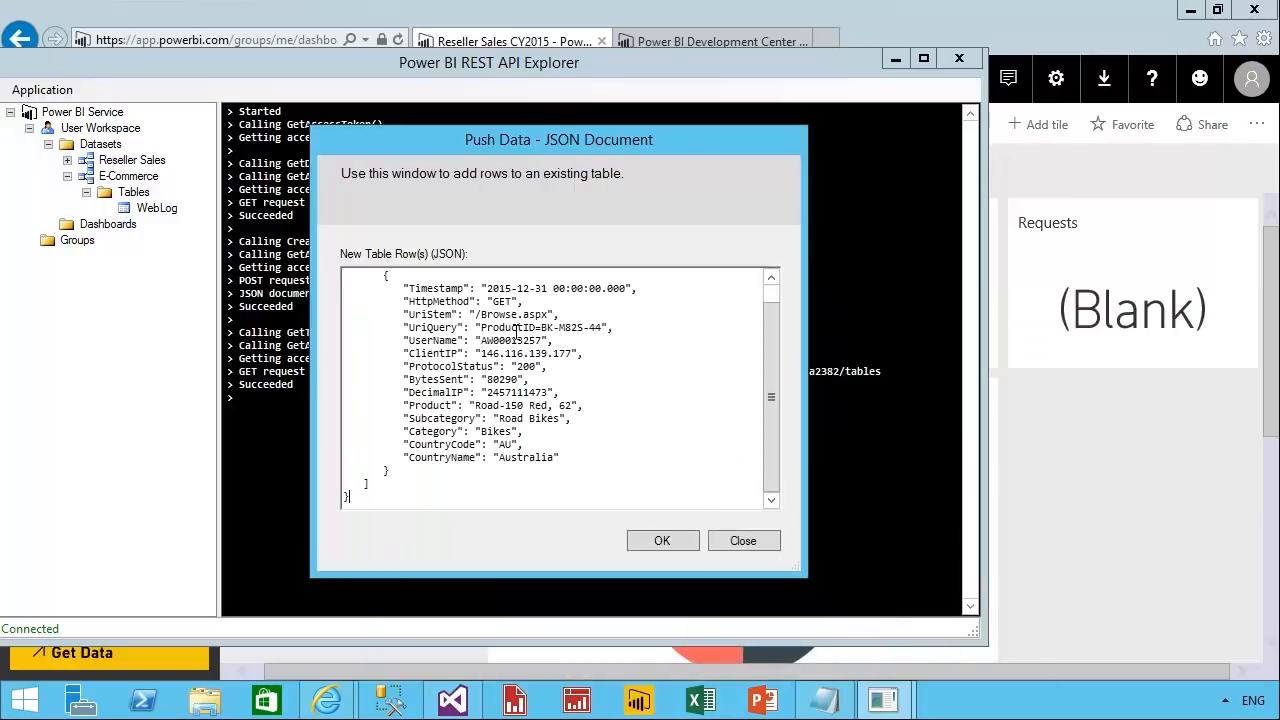
{"action": "left_click", "coordinate": [664, 543]}
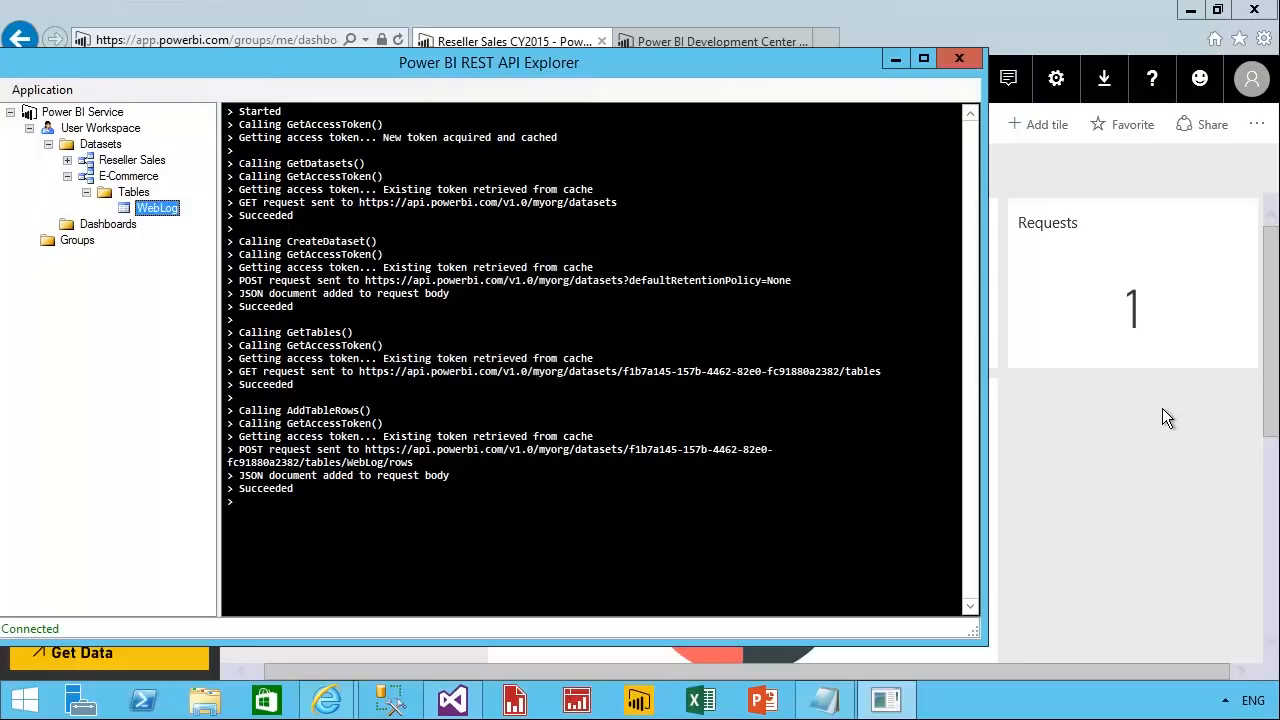
Start an event stream into the WebLog table from [dbo].[uspWebLog], with a batch size of 10 events and a 0-second delay.
{"action": "right_click", "coordinate": [150, 209]}
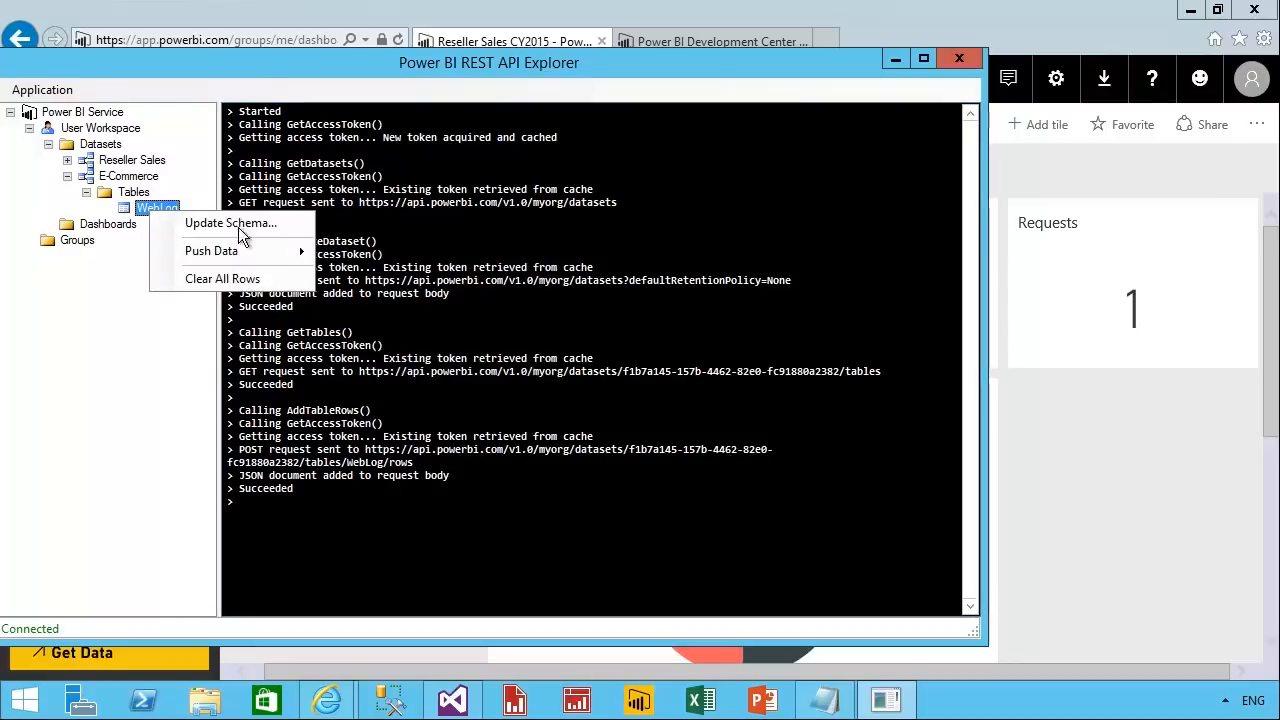
{"action": "mouse_move", "coordinate": [251, 258]}
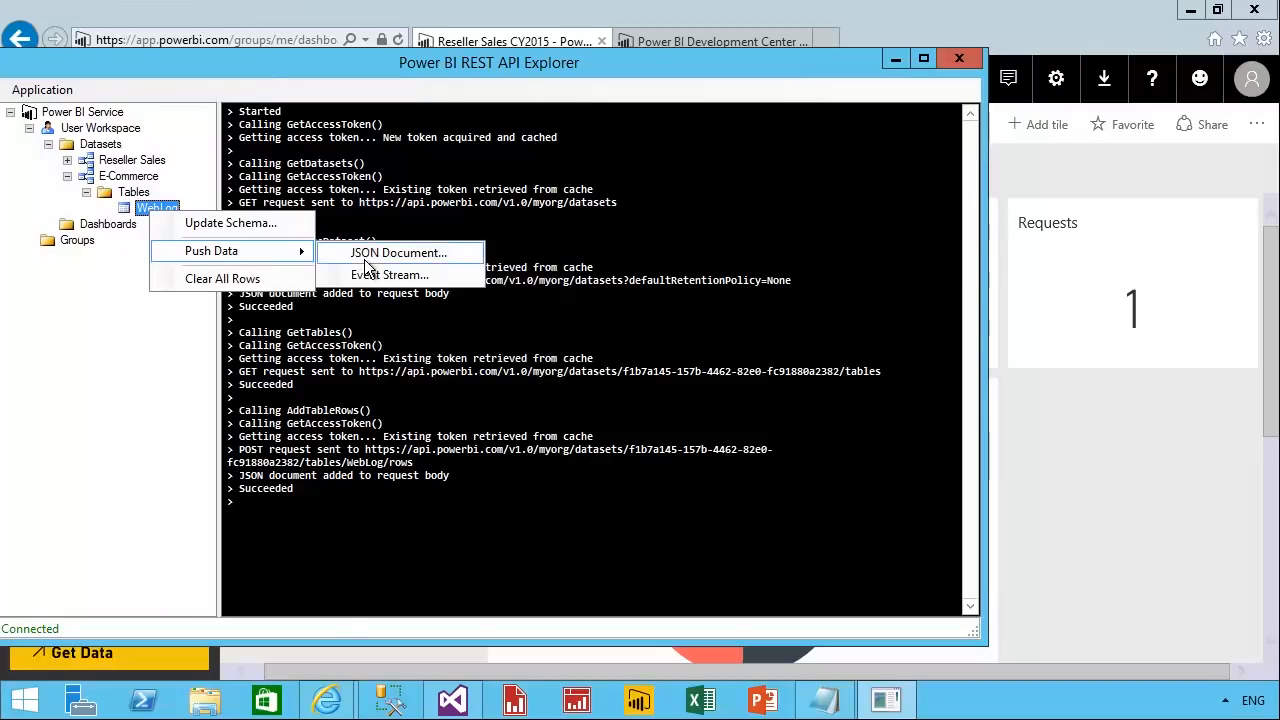
{"action": "left_click", "coordinate": [455, 280]}
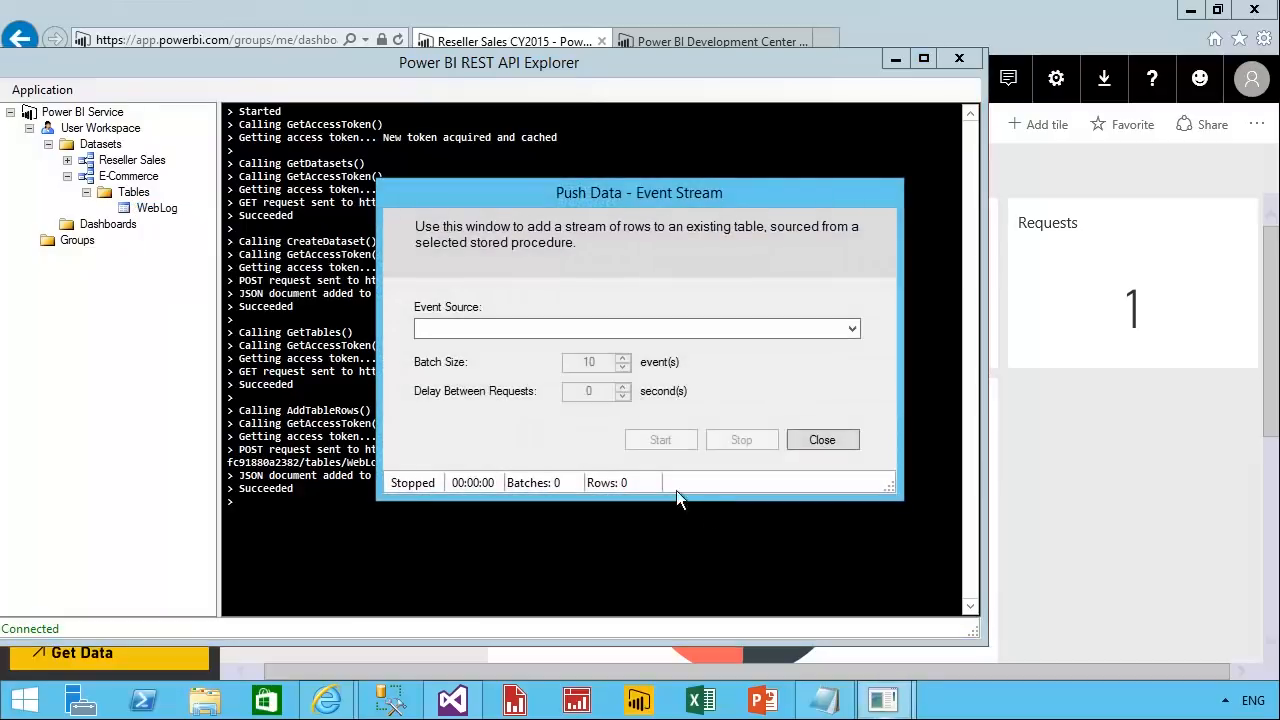
{"action": "left_click", "coordinate": [650, 334]}
{"action": "left_click", "coordinate": [608, 347]}
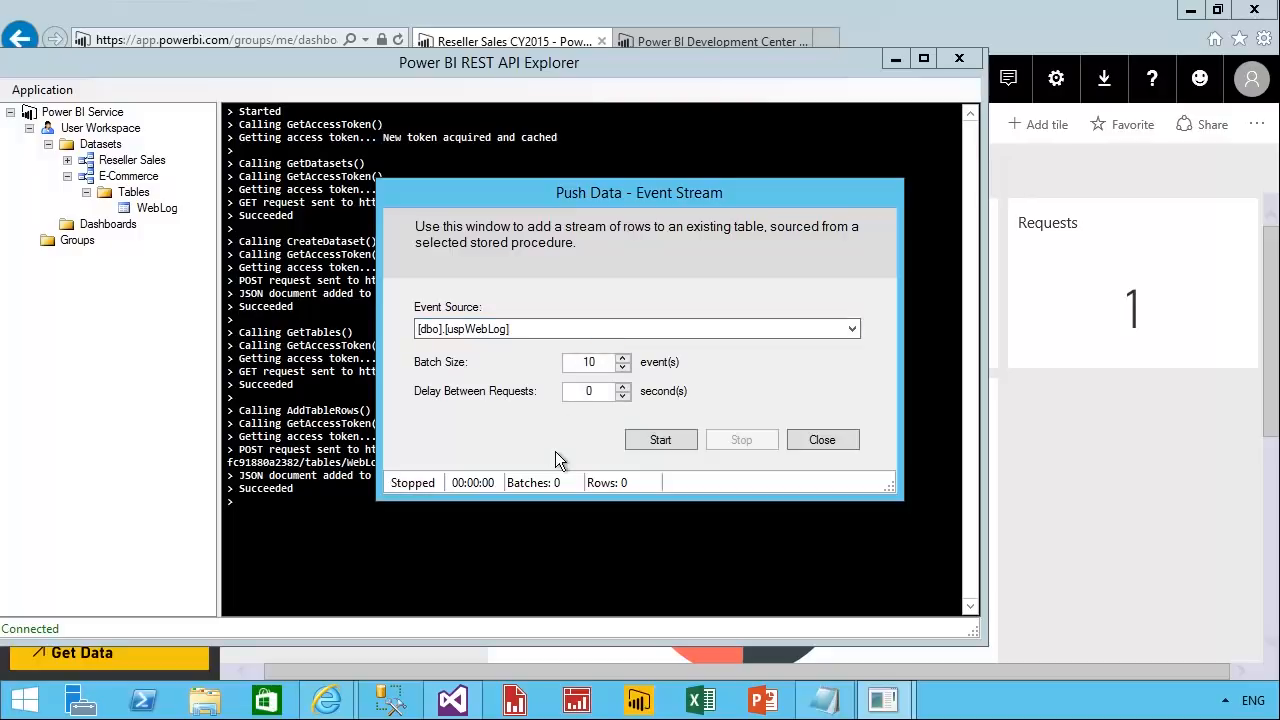
{"action": "left_click_drag", "start_coordinate": [608, 364], "coordinate": [560, 390]}
{"action": "left_click", "coordinate": [688, 448]}
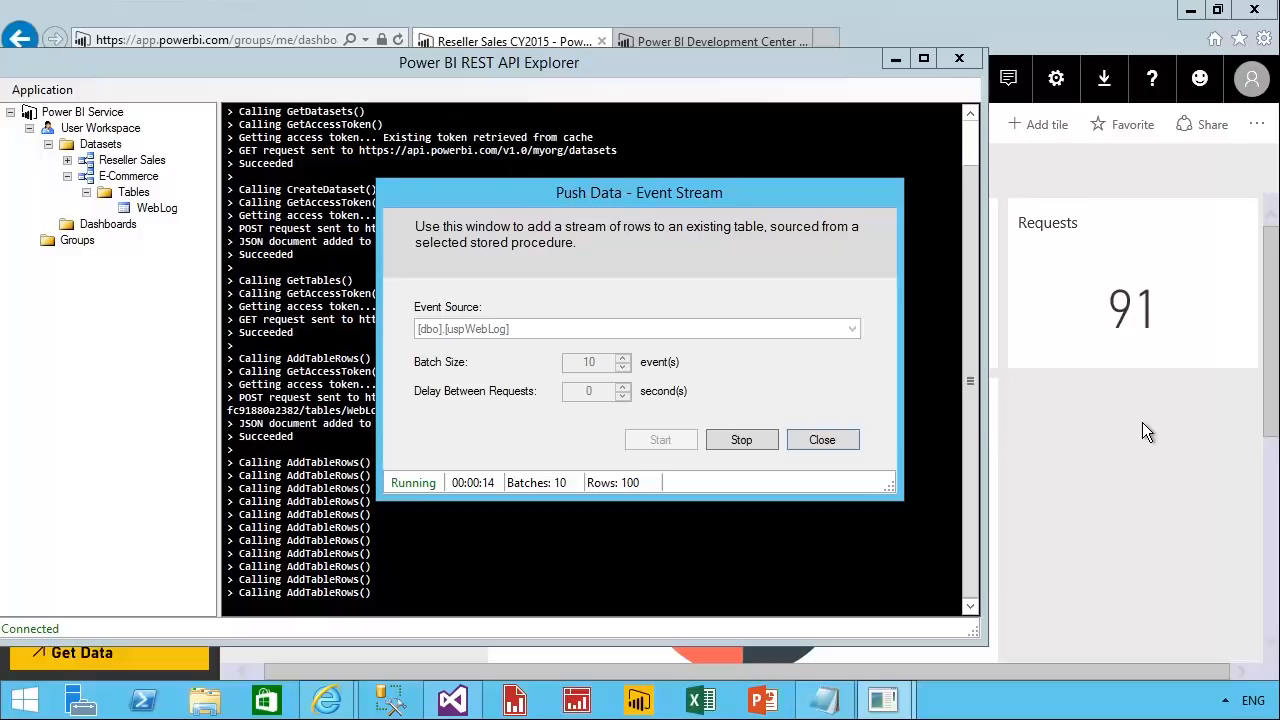
Return to the Power BI dashboard in the browser and ask the question "Show number of product by country name".
{"action": "left_click", "coordinate": [1144, 440]}
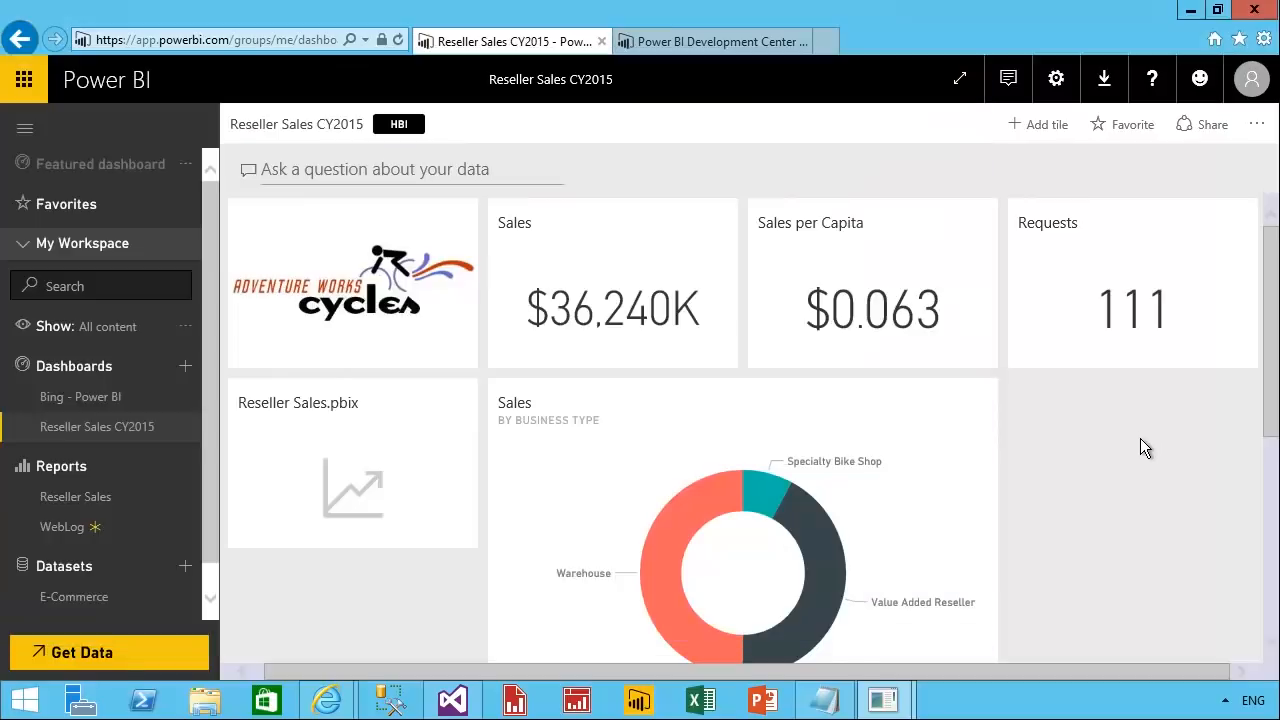
{"action": "left_click", "coordinate": [329, 172]}
{"action": "type", "text": "Sho"}
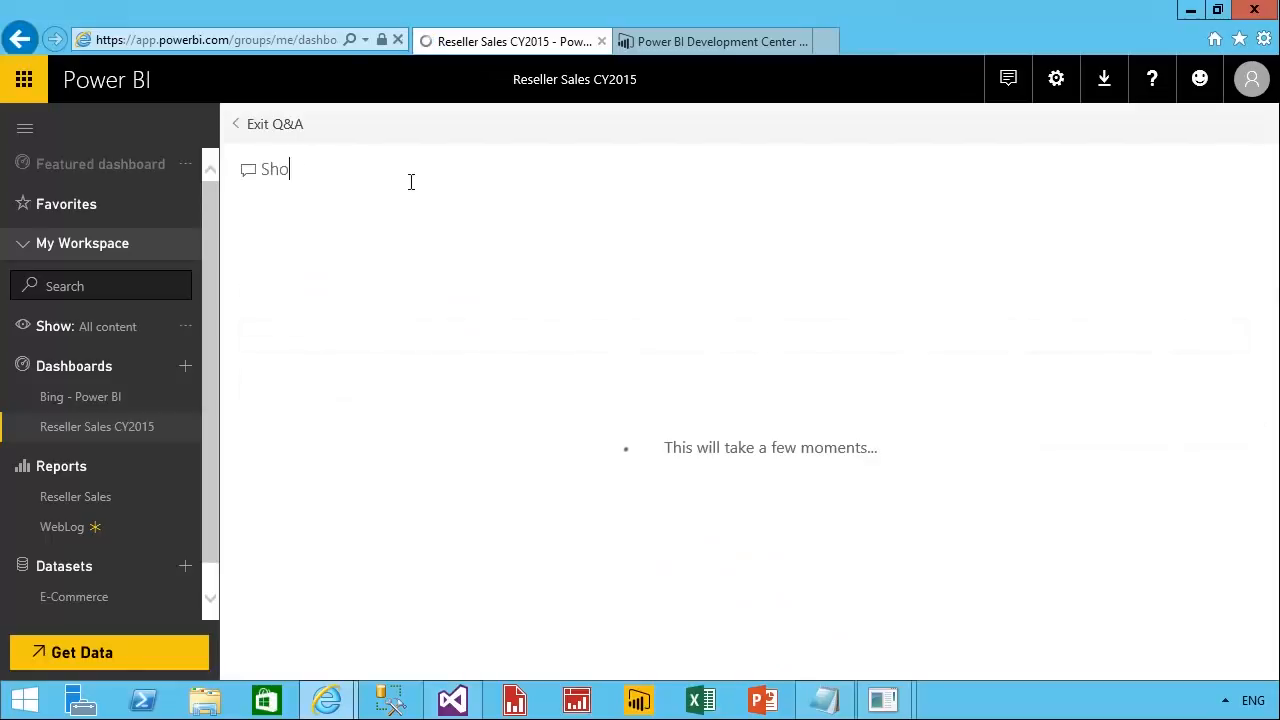
{"action": "type", "text": "w number of product by country name"}
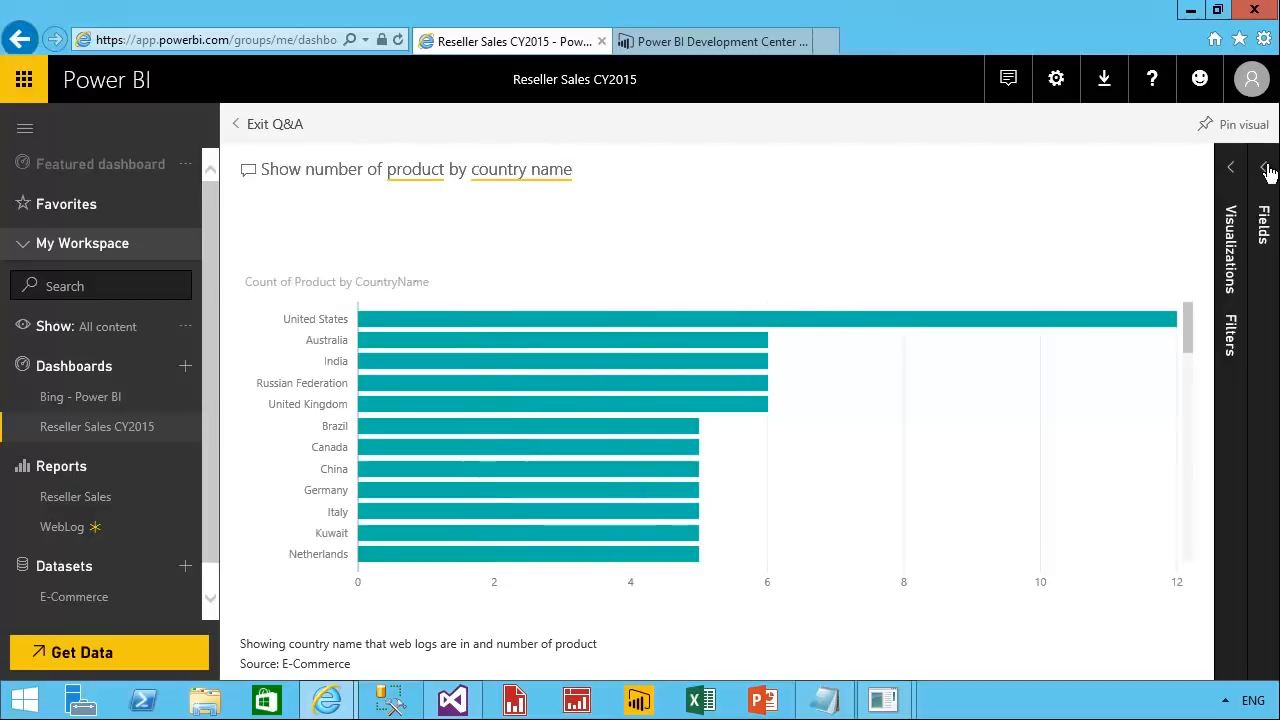
Pin the Count of Product by CountryName chart to the existing Reseller Sales CY2015 dashboard and exit Q&A.
{"action": "left_click", "coordinate": [1262, 127]}
{"action": "left_click", "coordinate": [836, 500]}
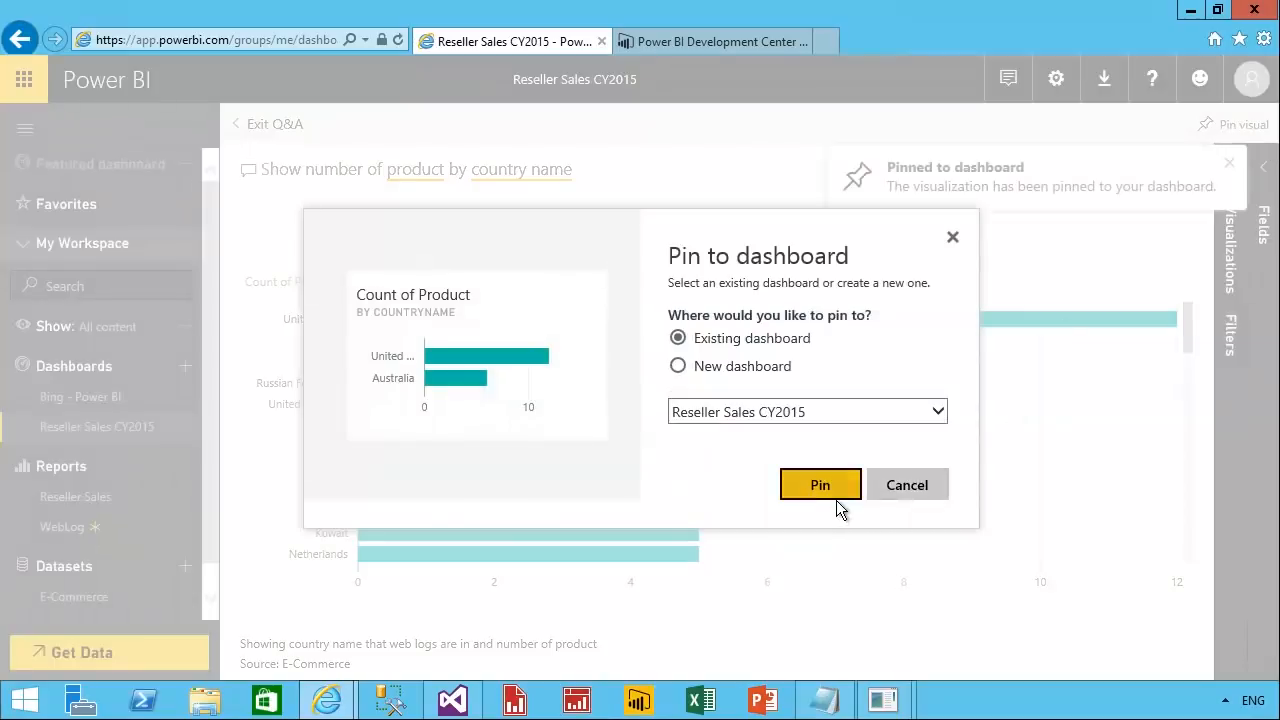
{"action": "left_click", "coordinate": [272, 125]}
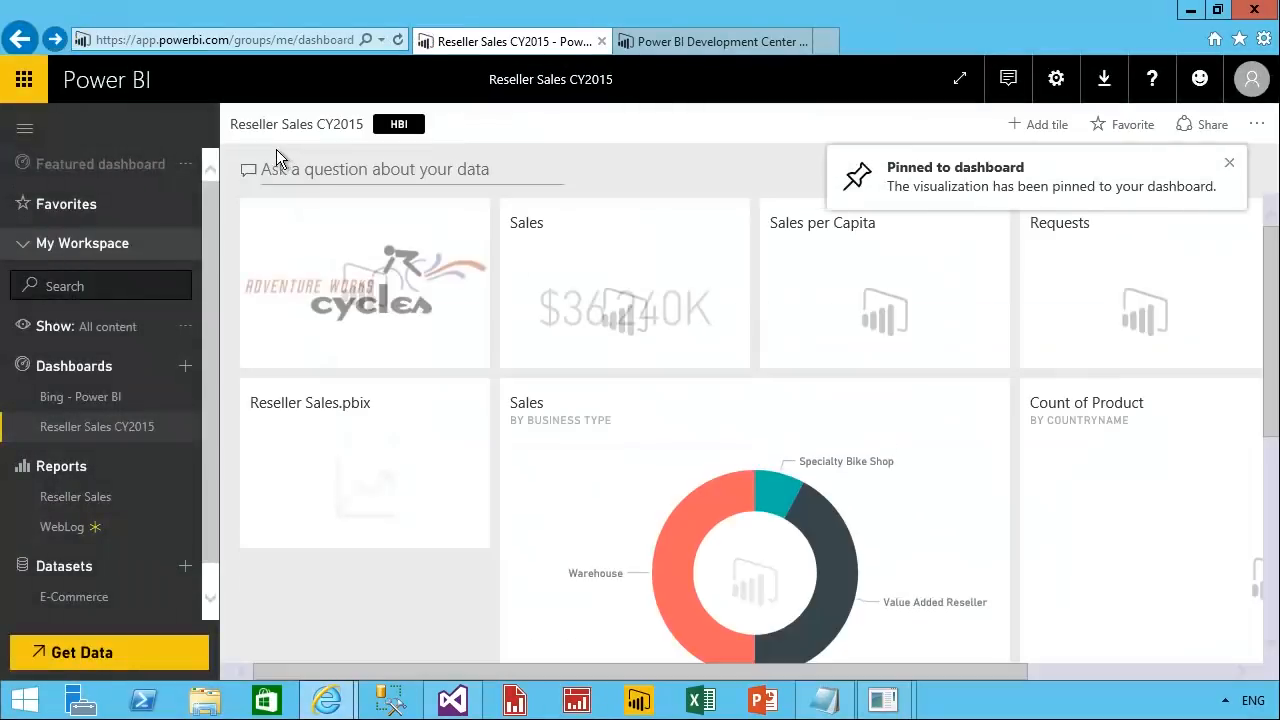
Display the Reseller Sales CY2015 dashboard in full-screen mode and fit it to the screen.
{"action": "left_click", "coordinate": [962, 81]}
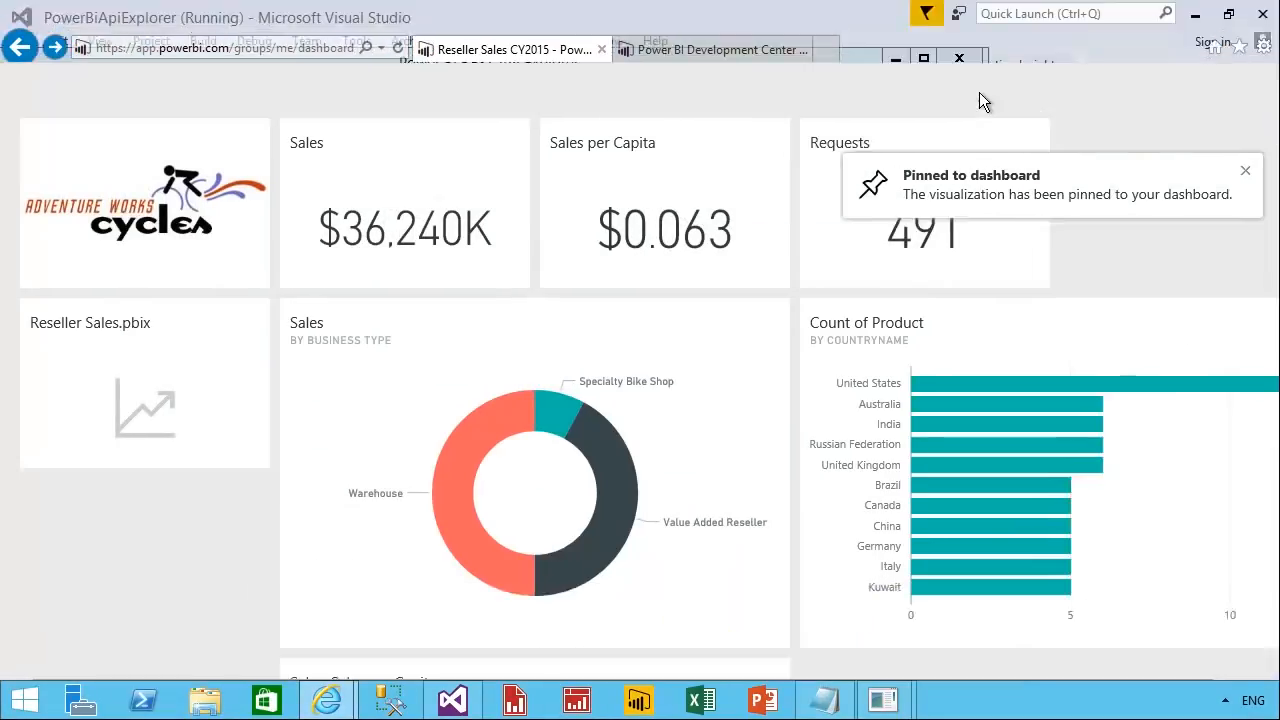
{"action": "left_click", "coordinate": [878, 704]}
{"action": "left_click", "coordinate": [1136, 662]}
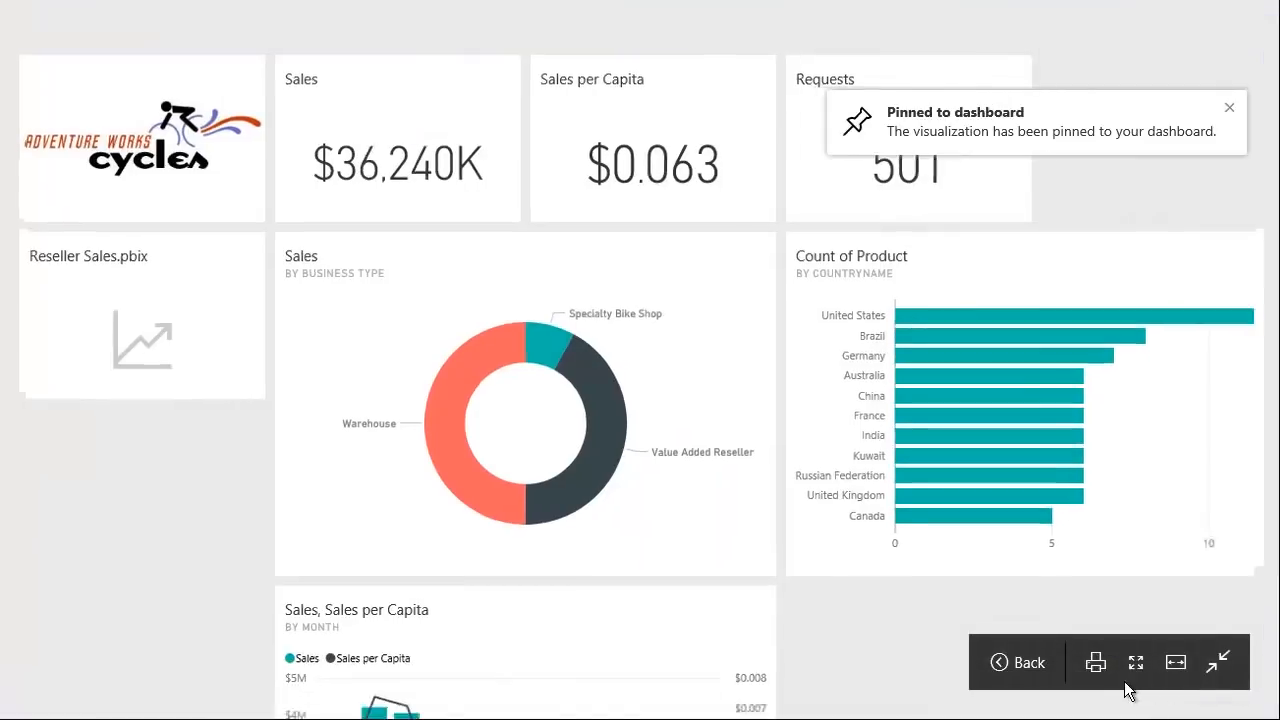